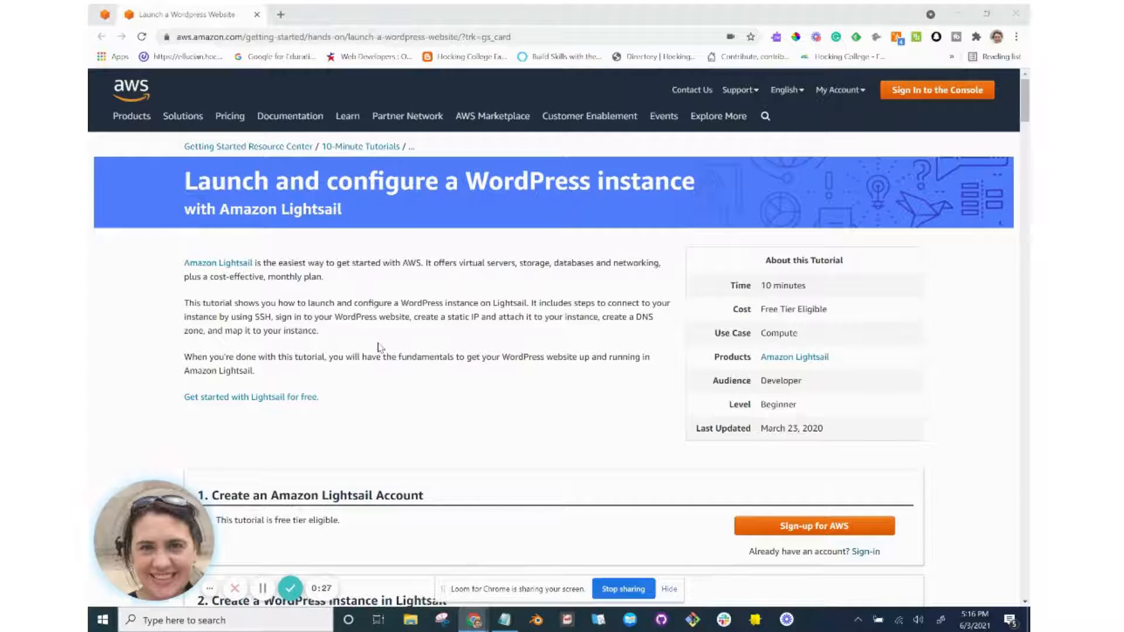
Scroll the tutorial down to section 2, 'Create a WordPress instance in Lightsail', and its sign-in step.
{"action": "scroll", "coordinate": [378, 345], "scroll_direction": "down", "scroll_amount": 2}
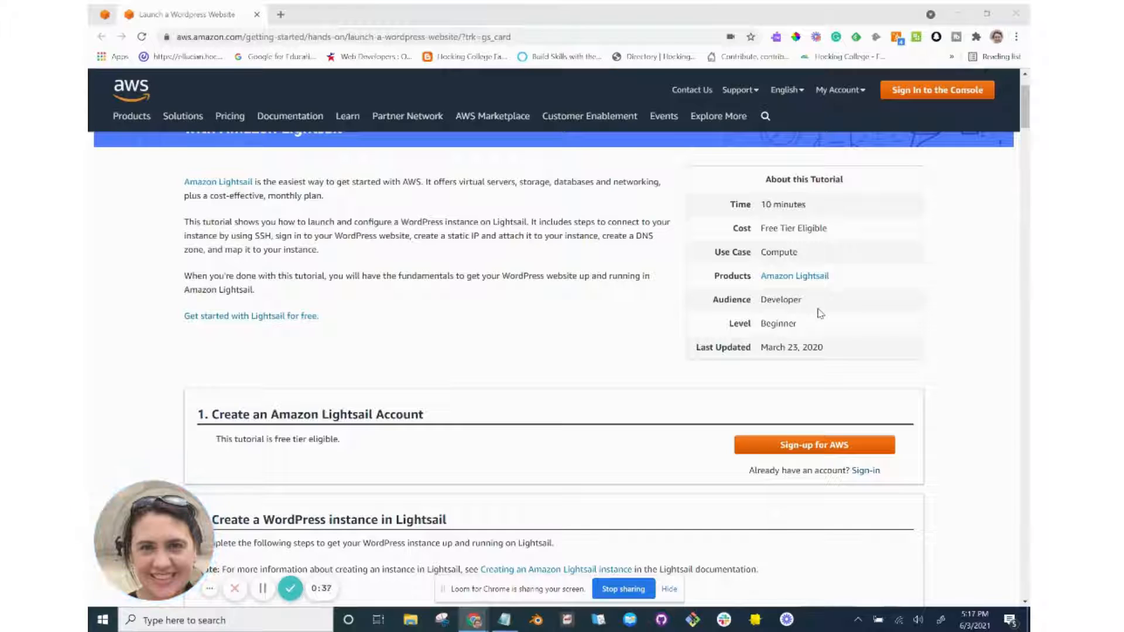
{"action": "scroll", "coordinate": [820, 314], "scroll_direction": "down", "scroll_amount": 1}
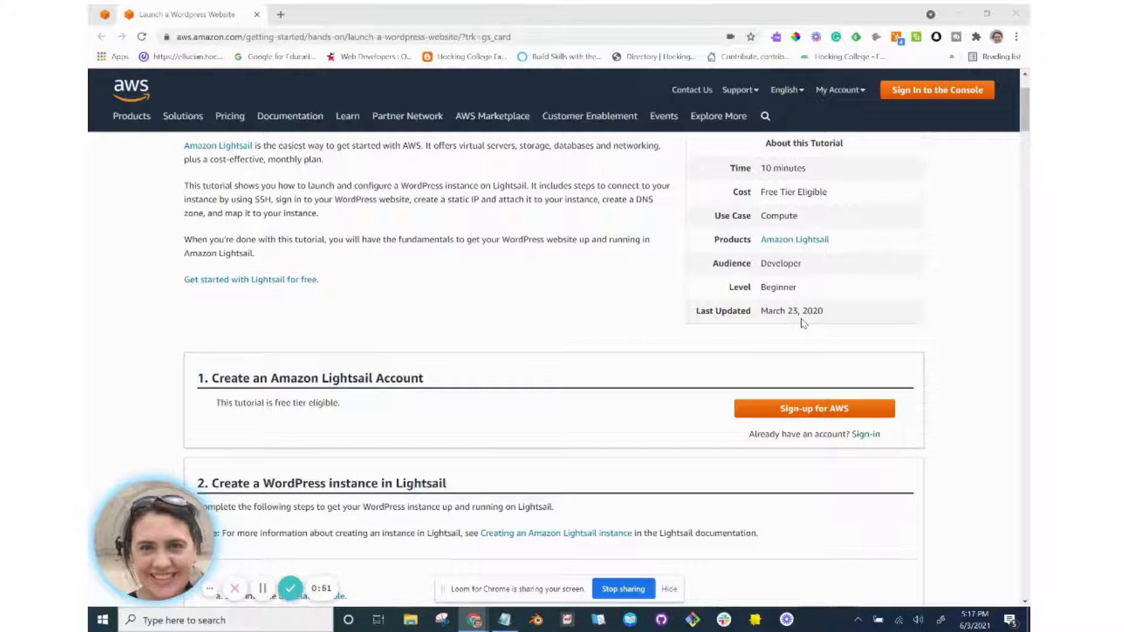
{"action": "scroll", "coordinate": [650, 360], "scroll_direction": "down", "scroll_amount": 2}
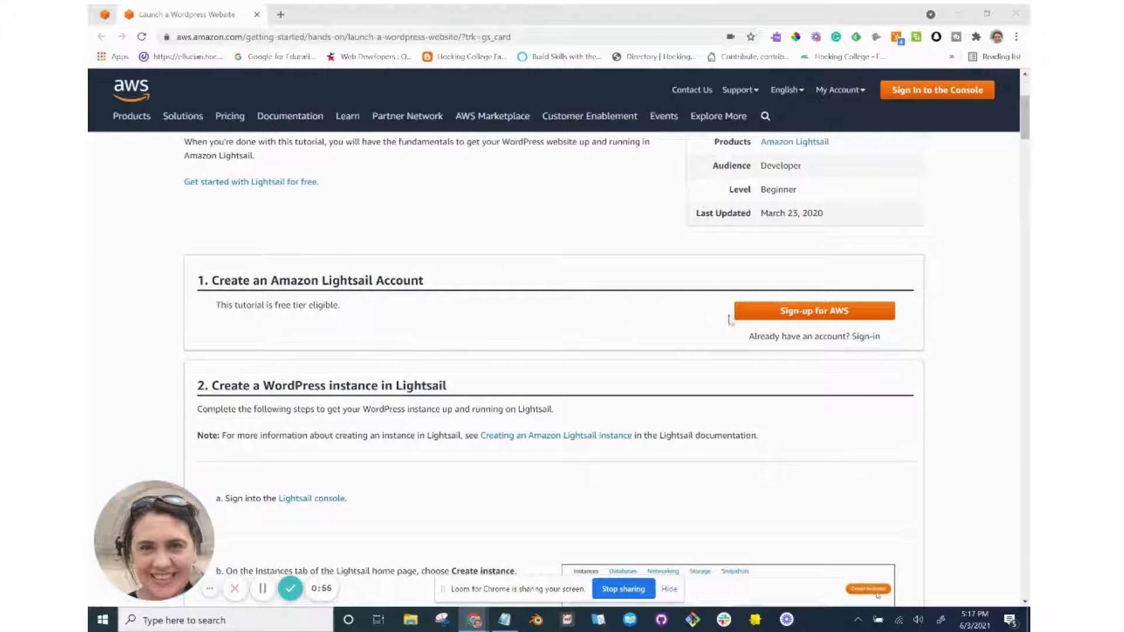
{"action": "scroll", "coordinate": [726, 366], "scroll_direction": "down", "scroll_amount": 1}
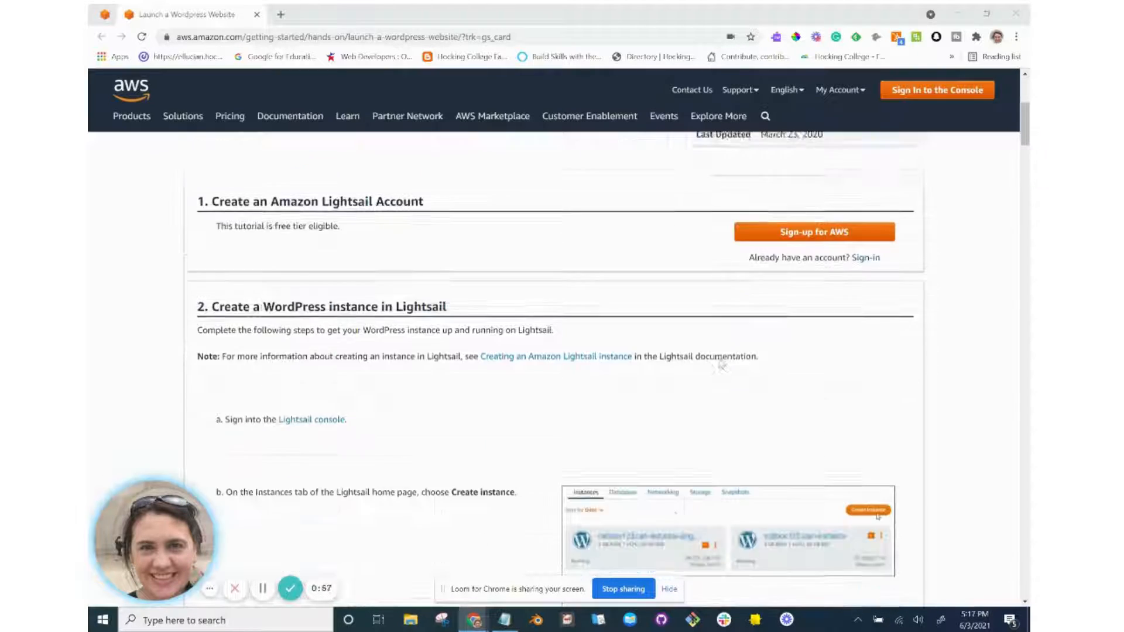
{"action": "scroll", "coordinate": [722, 364], "scroll_direction": "down", "scroll_amount": 1}
{"action": "scroll", "coordinate": [722, 364], "scroll_direction": "up", "scroll_amount": 2}
{"action": "scroll", "coordinate": [722, 364], "scroll_direction": "down", "scroll_amount": 1}
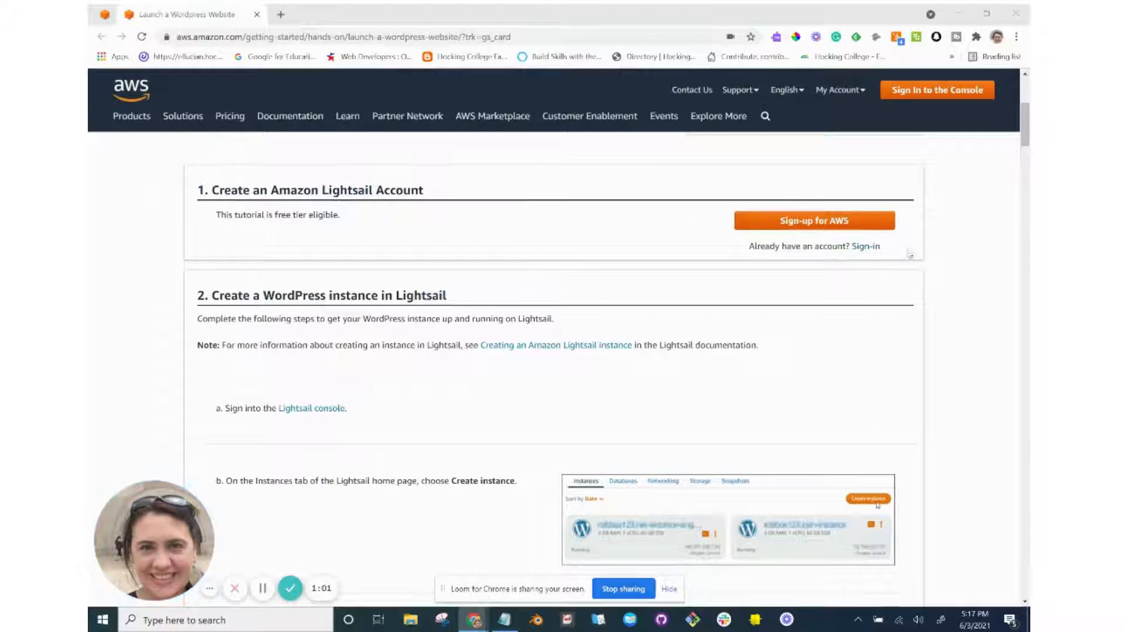
{"action": "scroll", "coordinate": [818, 249], "scroll_direction": "down", "scroll_amount": 1}
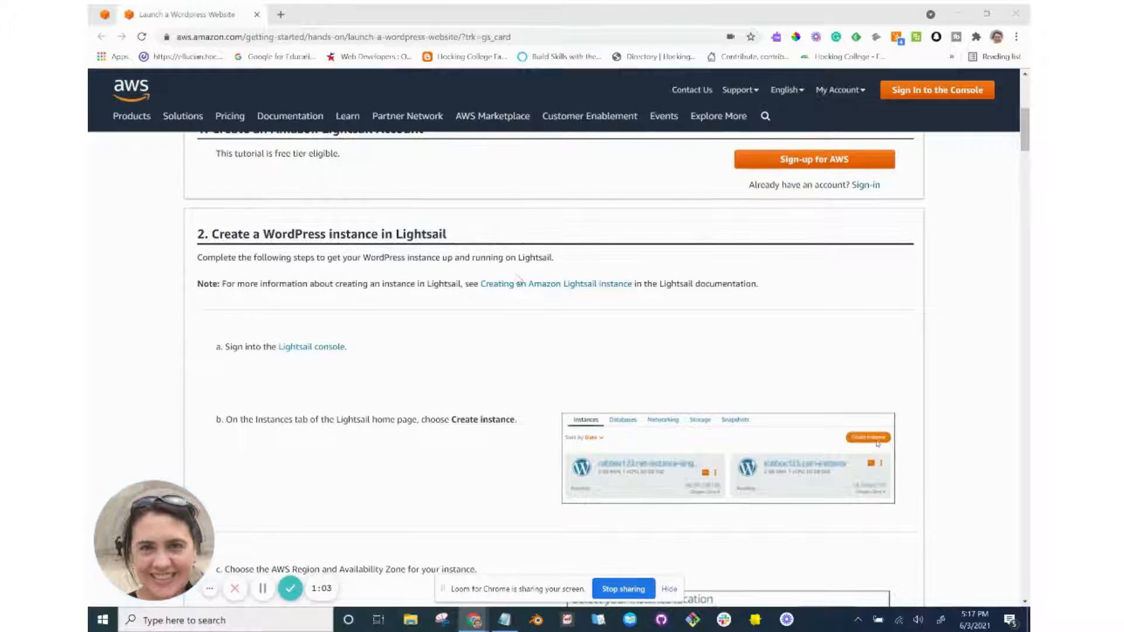
{"action": "scroll", "coordinate": [519, 280], "scroll_direction": "down", "scroll_amount": 1}
{"action": "scroll", "coordinate": [518, 280], "scroll_direction": "down", "scroll_amount": 1}
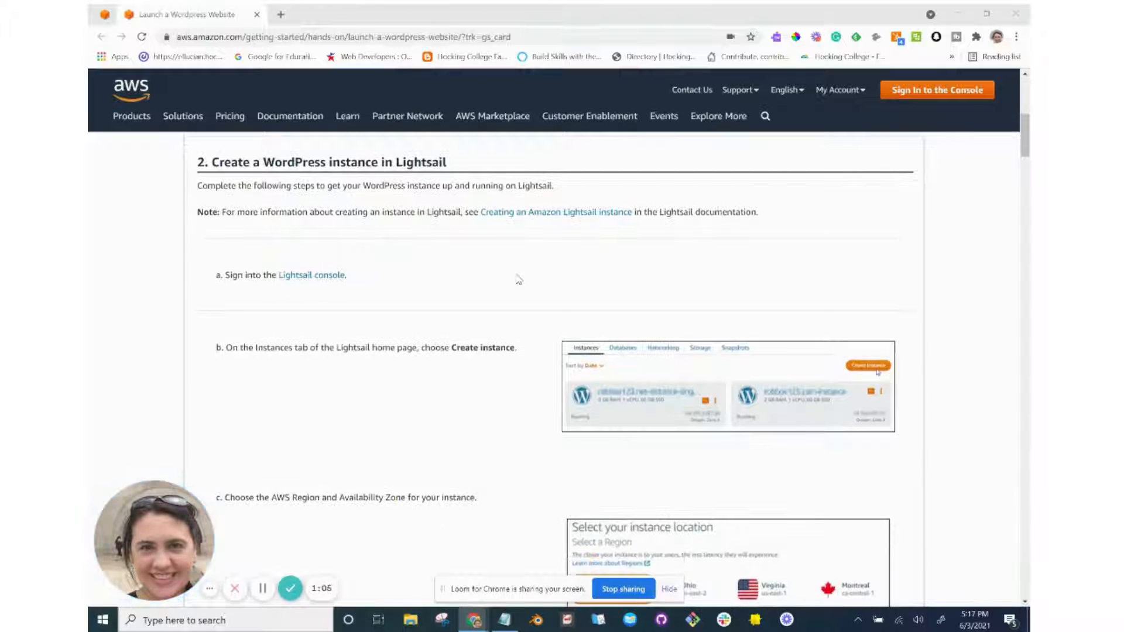
Open the 'Lightsail console' link in a new window and switch between it and the tutorial.
{"action": "right_click", "coordinate": [328, 276]}
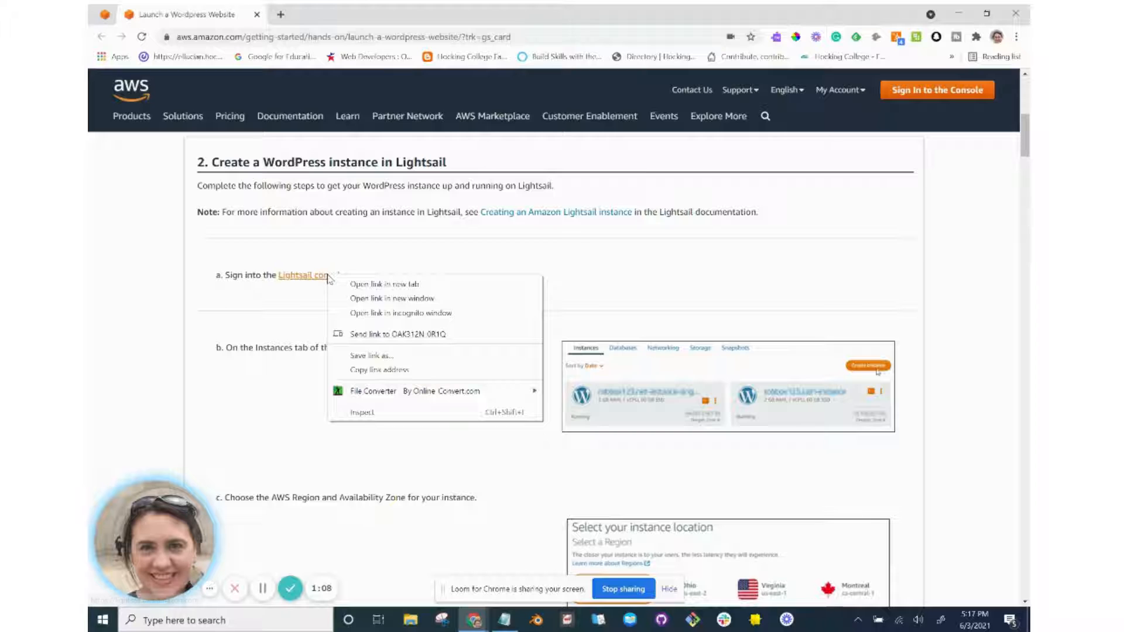
{"action": "left_click", "coordinate": [357, 300]}
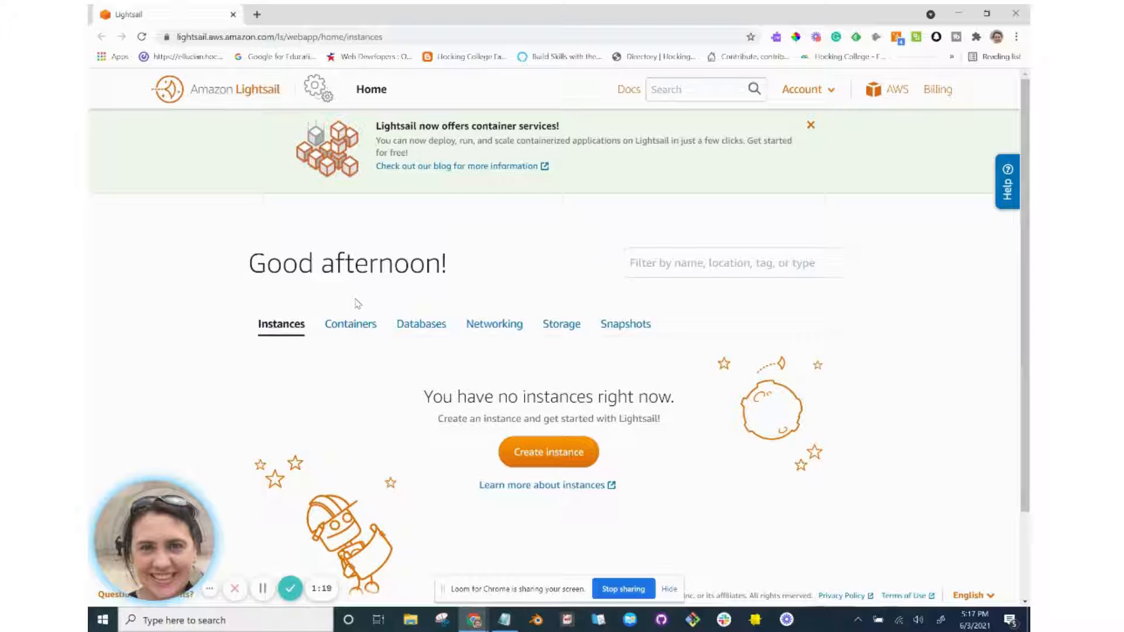
{"action": "key", "text": "alt+Tab"}
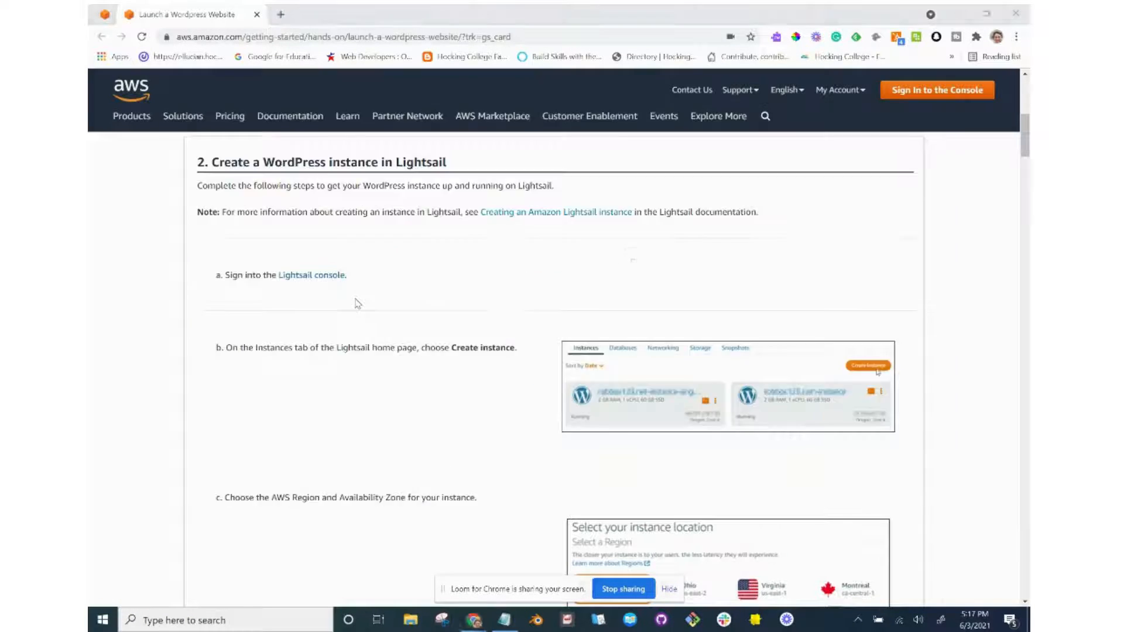
{"action": "key", "text": "alt+Tab"}
{"action": "key", "text": "alt+Tab"}
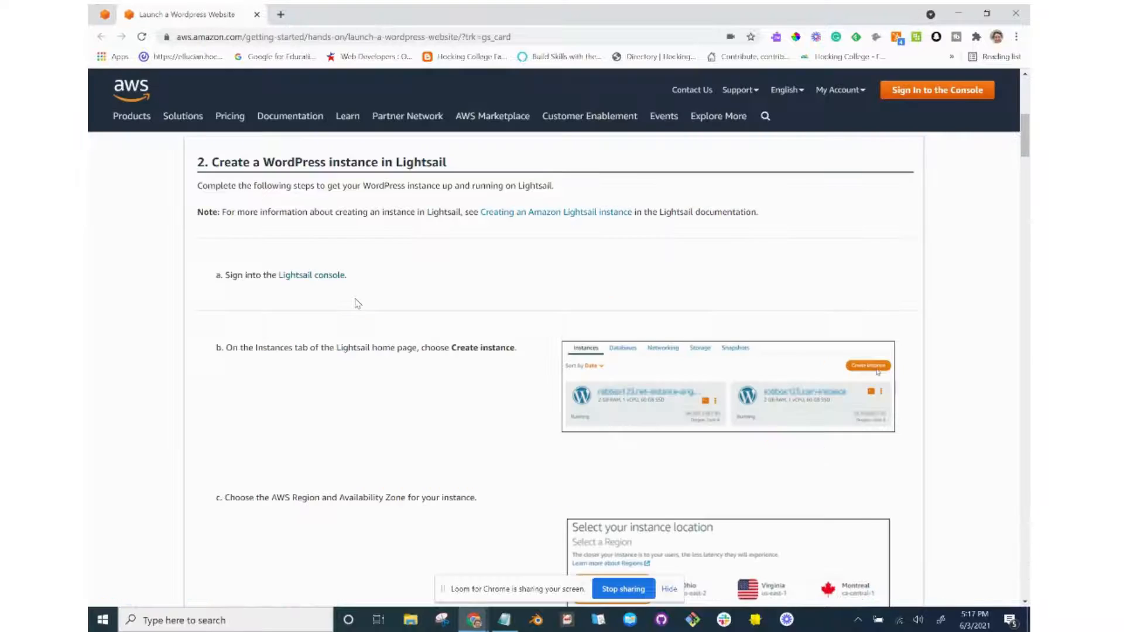
{"action": "key", "text": "alt+Tab"}
{"action": "key", "text": "alt+Tab"}
{"action": "key", "text": "alt+Tab"}
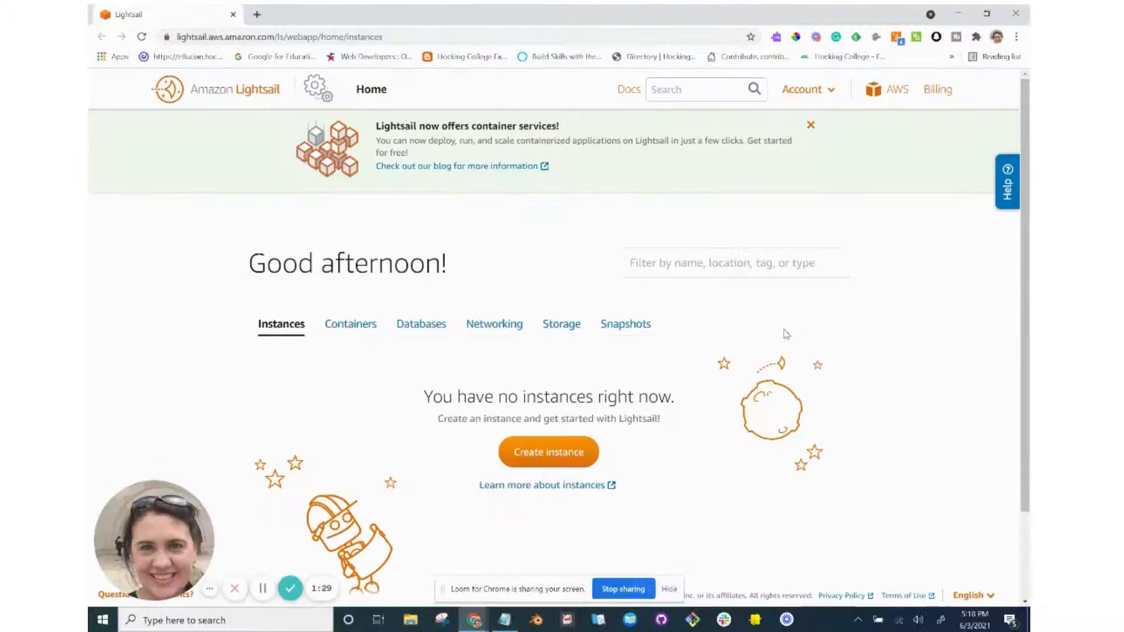
{"action": "key", "text": "alt+Tab"}
{"action": "key", "text": "alt+Tab"}
{"action": "key", "text": "alt+Tab"}
{"action": "key", "text": "alt+Tab"}
{"action": "key", "text": "alt+Tab"}
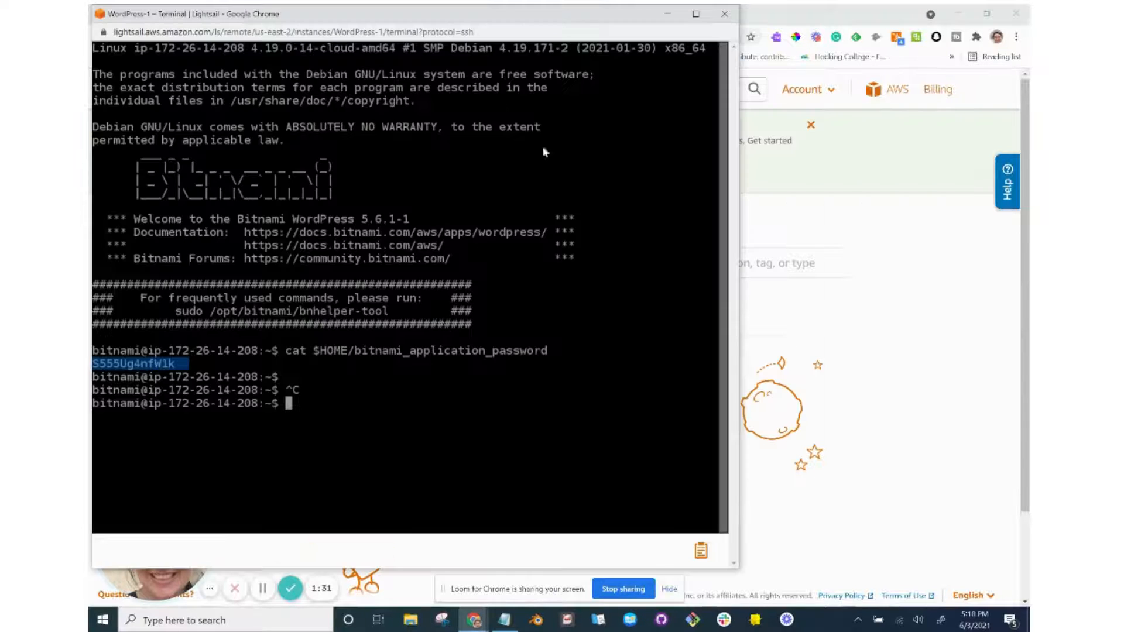
Close the old SSH terminal and the extra Lightsail console window, and minimize Notepad.
{"action": "left_click", "coordinate": [725, 14]}
{"action": "key", "text": "alt+Tab"}
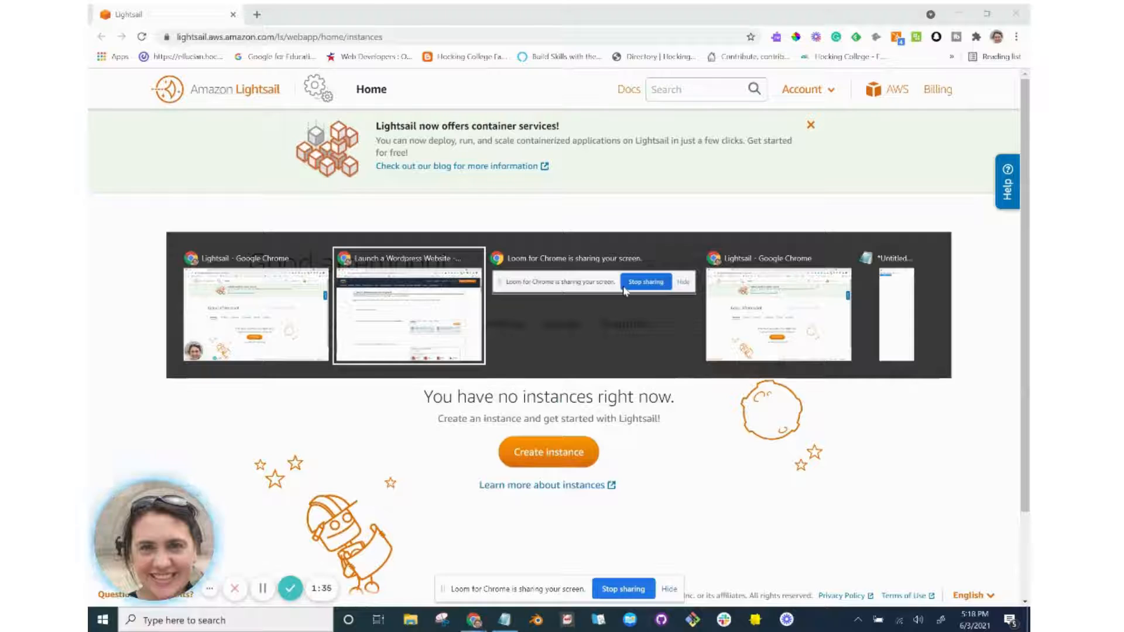
{"action": "key", "text": "alt+Tab"}
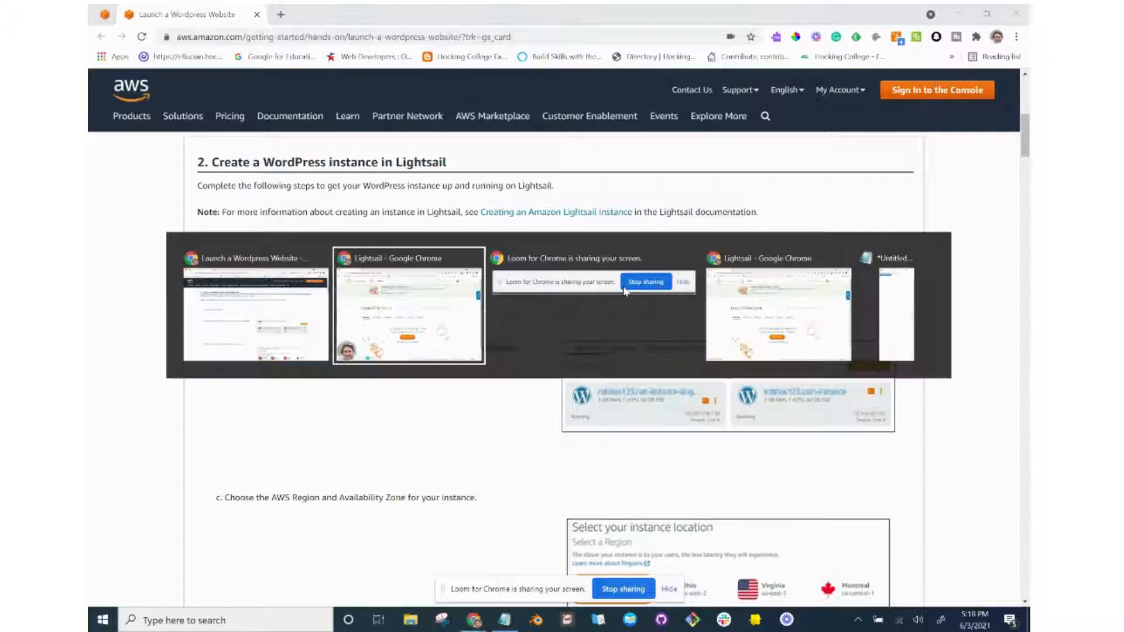
{"action": "key", "text": "alt+Tab"}
{"action": "key", "text": "alt+Tab"}
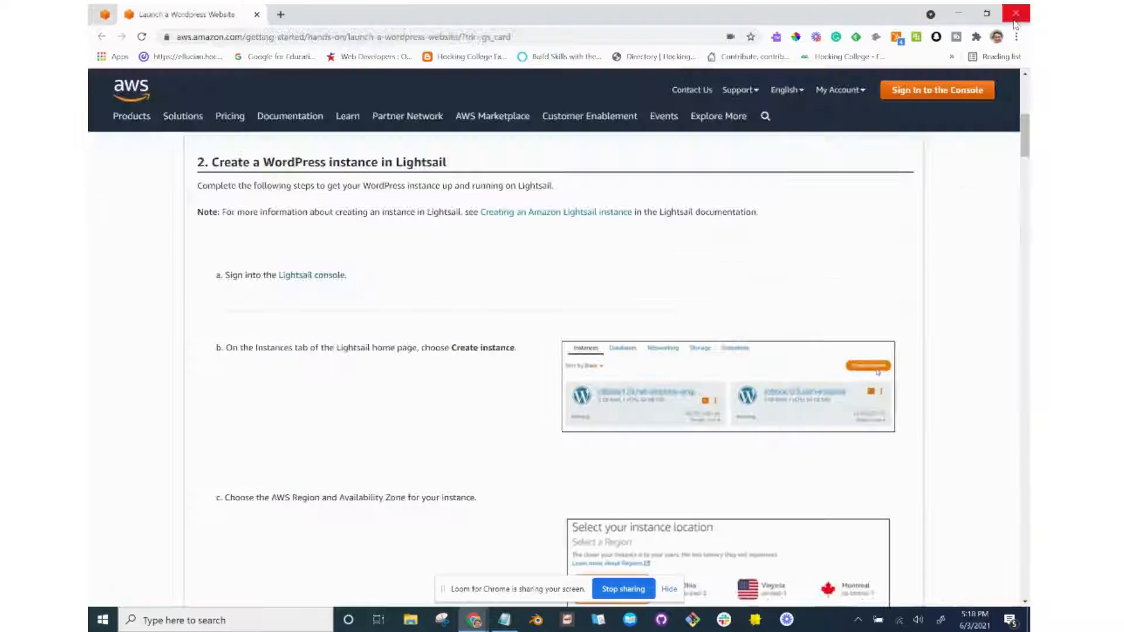
{"action": "left_click", "coordinate": [1016, 14]}
{"action": "key", "text": "alt+Tab"}
{"action": "key", "text": "alt+Tab"}
{"action": "key", "text": "alt+Tab"}
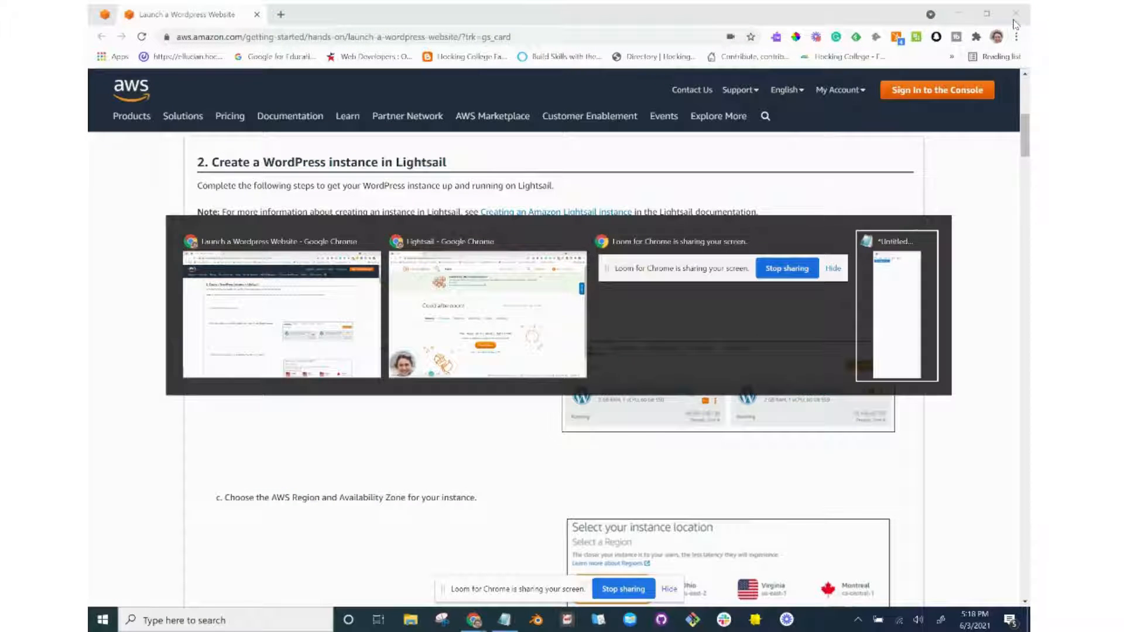
{"action": "left_click", "coordinate": [902, 37]}
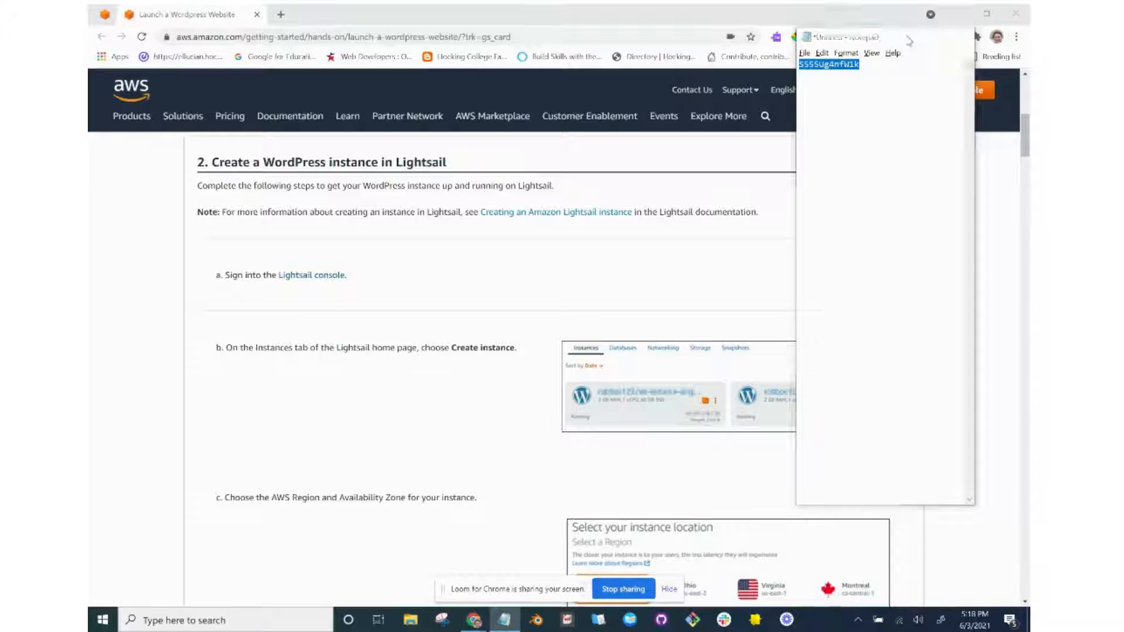
Close the remaining Lightsail window and bring up the Lightsail console link's context menu.
{"action": "key", "text": "alt+Tab"}
{"action": "key", "text": "alt+Tab"}
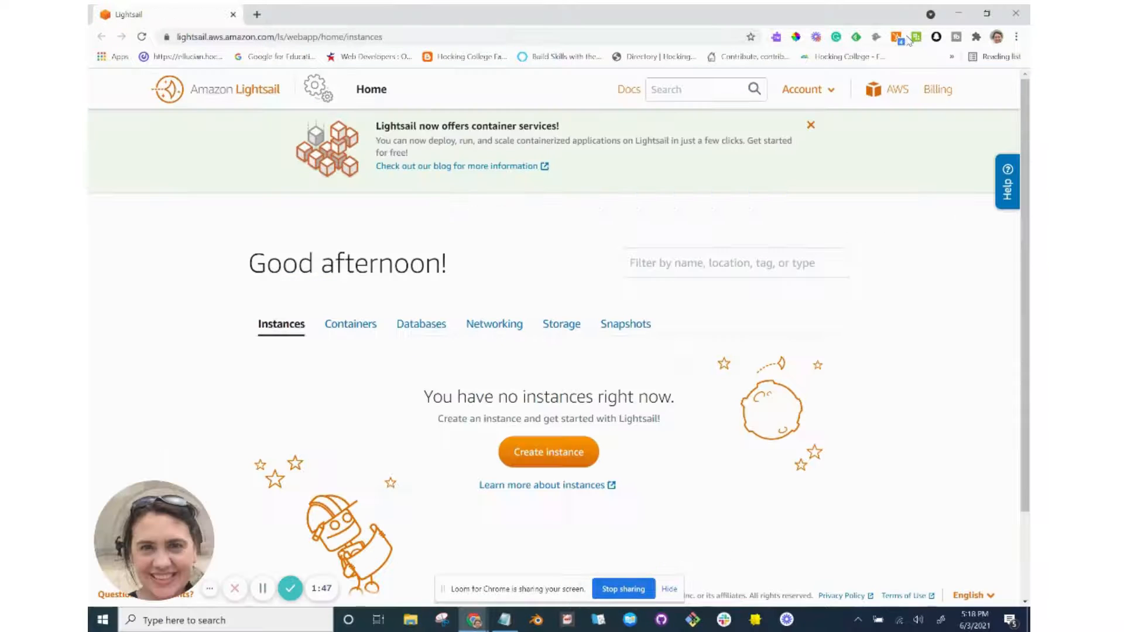
{"action": "scroll", "coordinate": [657, 235], "scroll_direction": "down", "scroll_amount": 2}
{"action": "scroll", "coordinate": [657, 235], "scroll_direction": "up", "scroll_amount": 1}
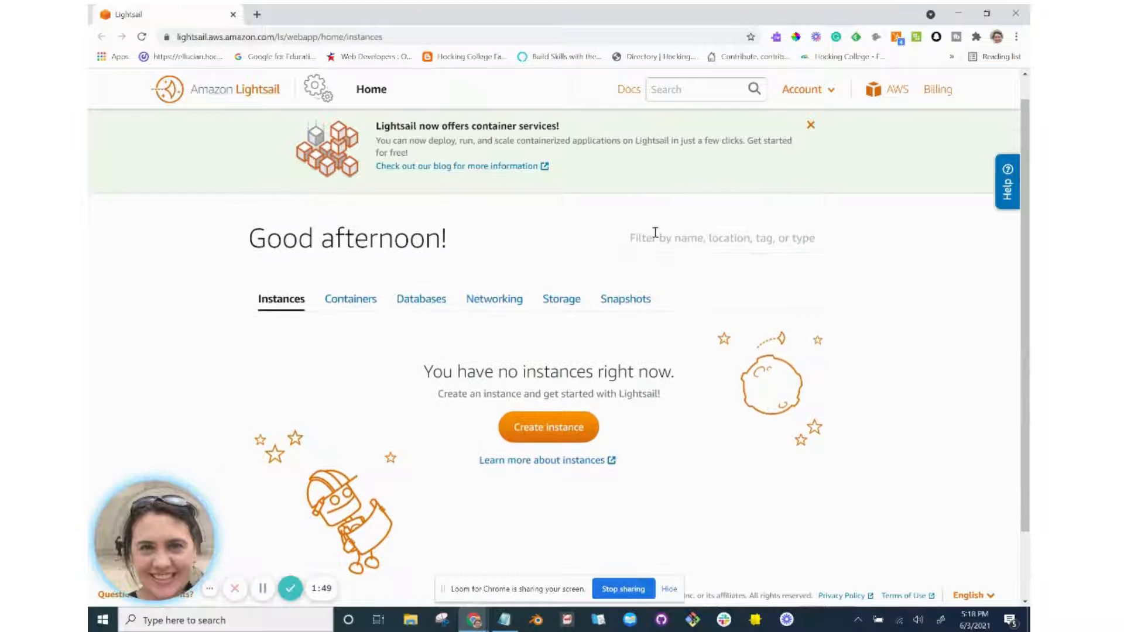
{"action": "key", "text": "alt+Tab"}
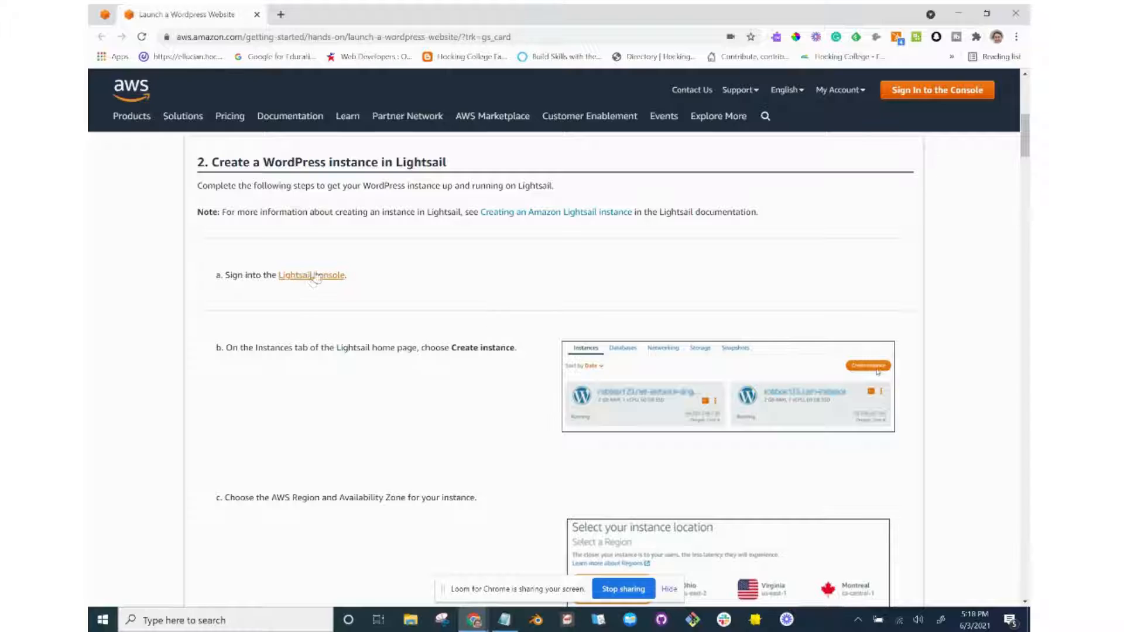
{"action": "key", "text": "alt+Tab"}
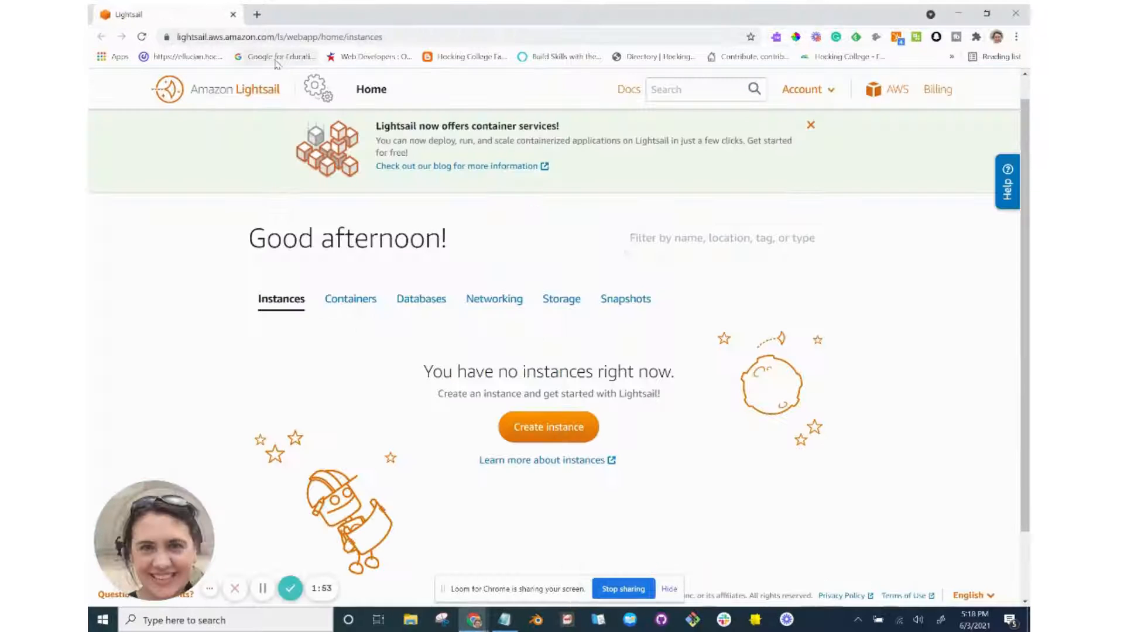
{"action": "left_click", "coordinate": [233, 15]}
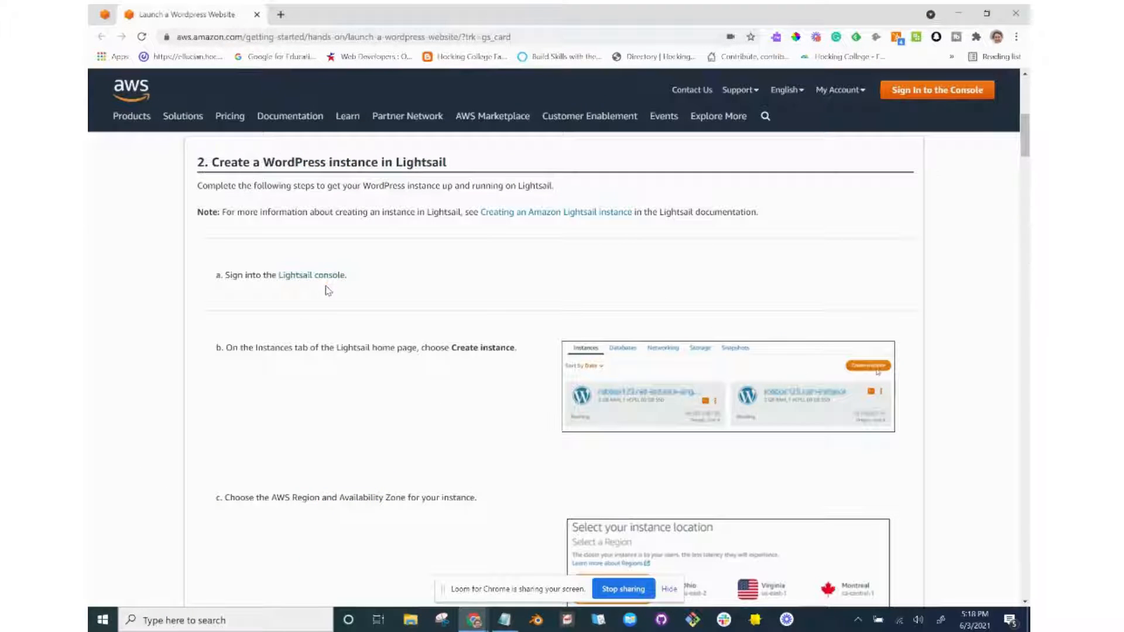
{"action": "right_click", "coordinate": [329, 277]}
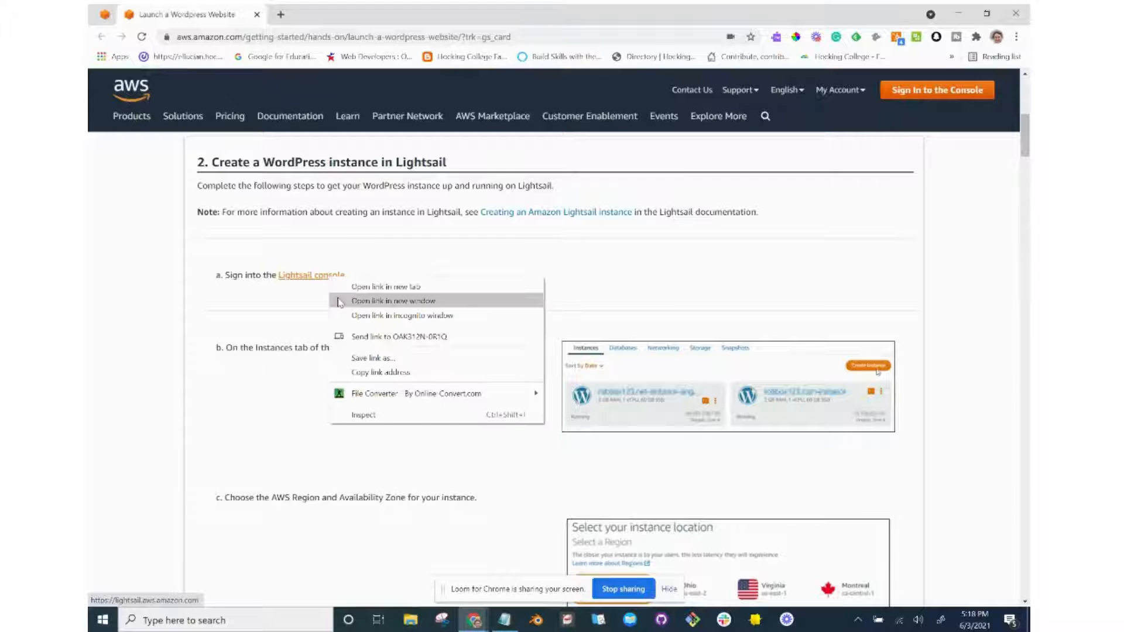
Open the Lightsail console in a new window and view its empty Instances list on Home.
{"action": "left_click", "coordinate": [339, 301]}
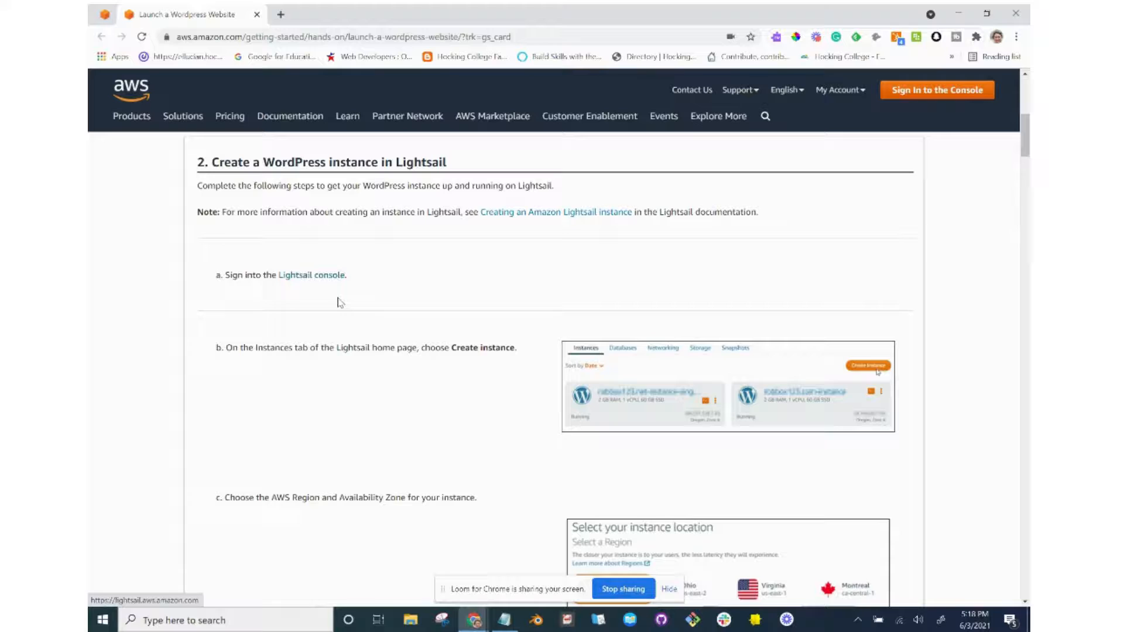
{"action": "scroll", "coordinate": [338, 303], "scroll_direction": "up", "scroll_amount": 7}
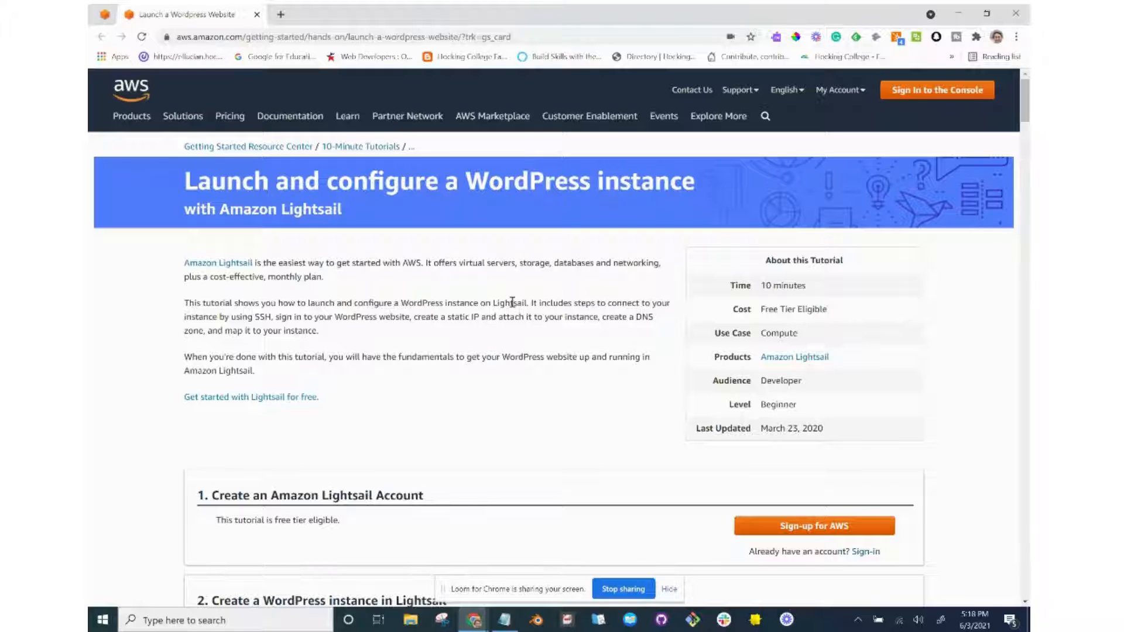
{"action": "scroll", "coordinate": [512, 302], "scroll_direction": "down", "scroll_amount": 1}
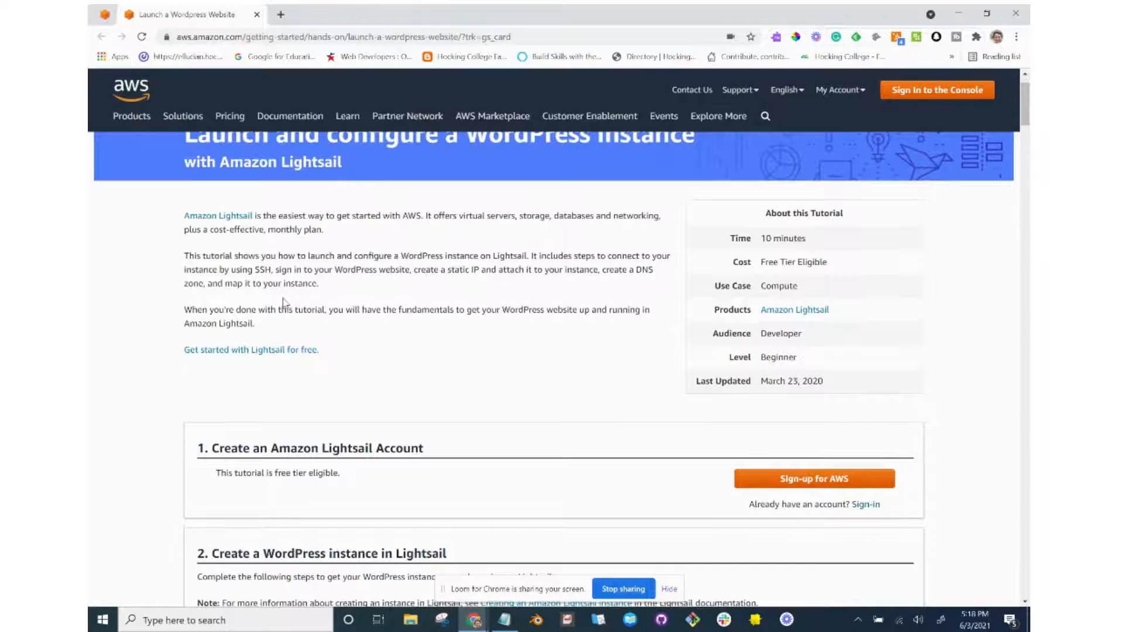
{"action": "scroll", "coordinate": [283, 301], "scroll_direction": "down", "scroll_amount": 1}
{"action": "scroll", "coordinate": [284, 302], "scroll_direction": "down", "scroll_amount": 1}
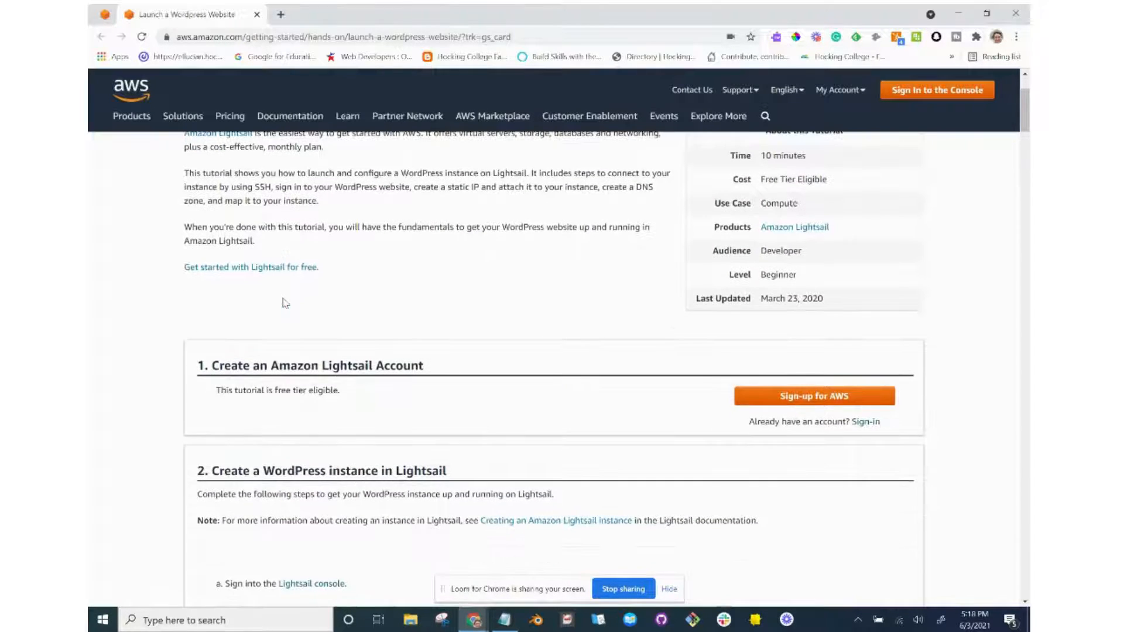
{"action": "scroll", "coordinate": [285, 303], "scroll_direction": "down", "scroll_amount": 3}
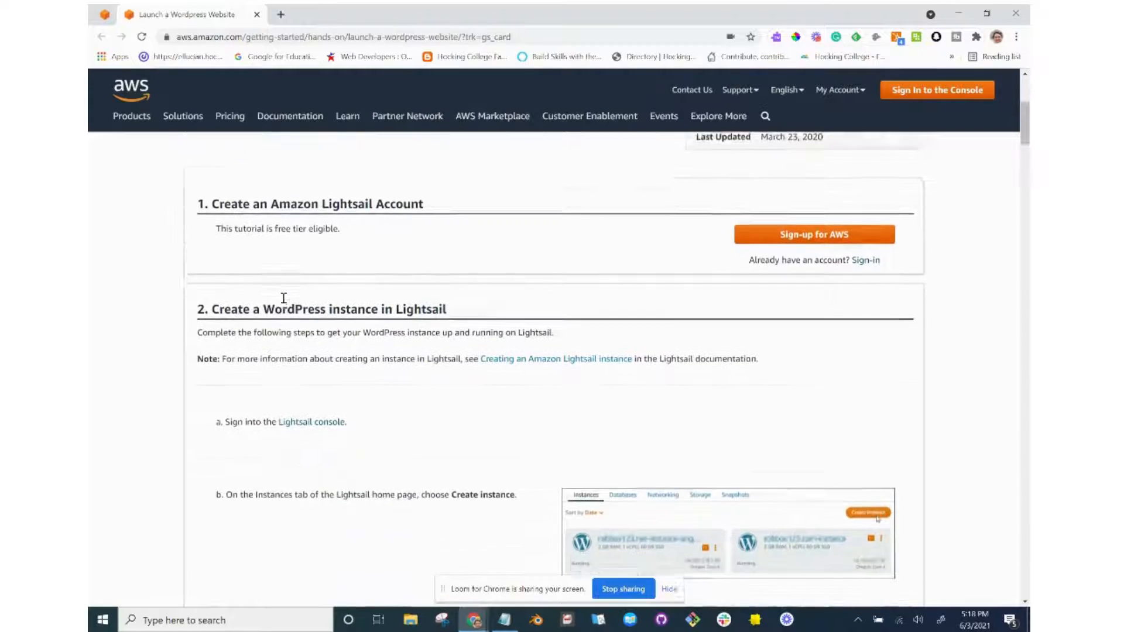
{"action": "scroll", "coordinate": [284, 299], "scroll_direction": "down", "scroll_amount": 2}
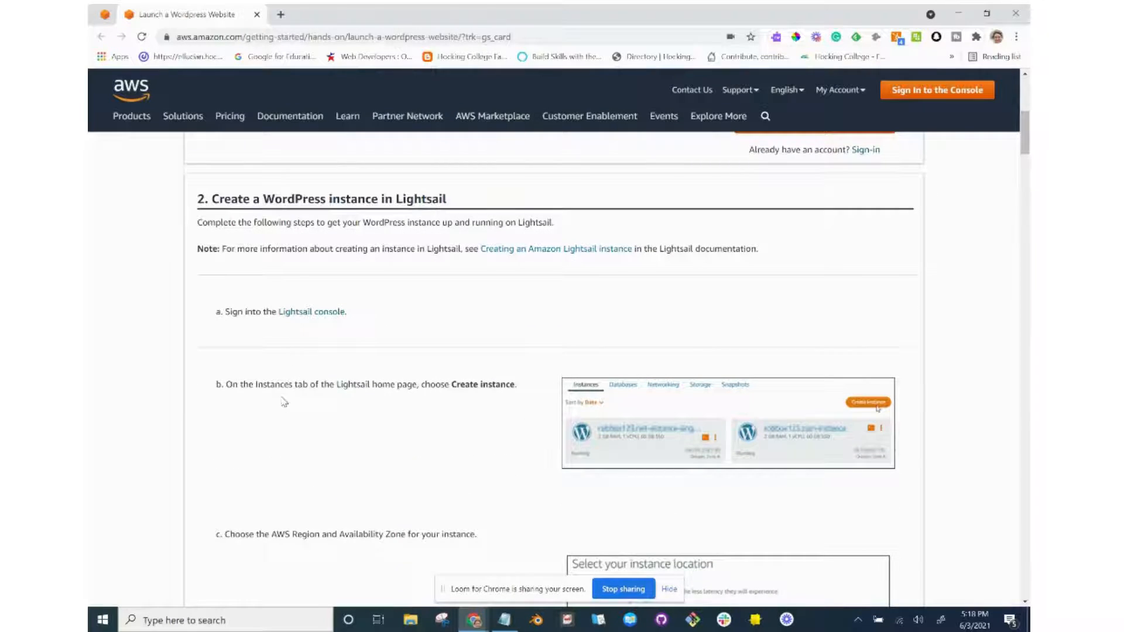
{"action": "scroll", "coordinate": [284, 401], "scroll_direction": "down", "scroll_amount": 1}
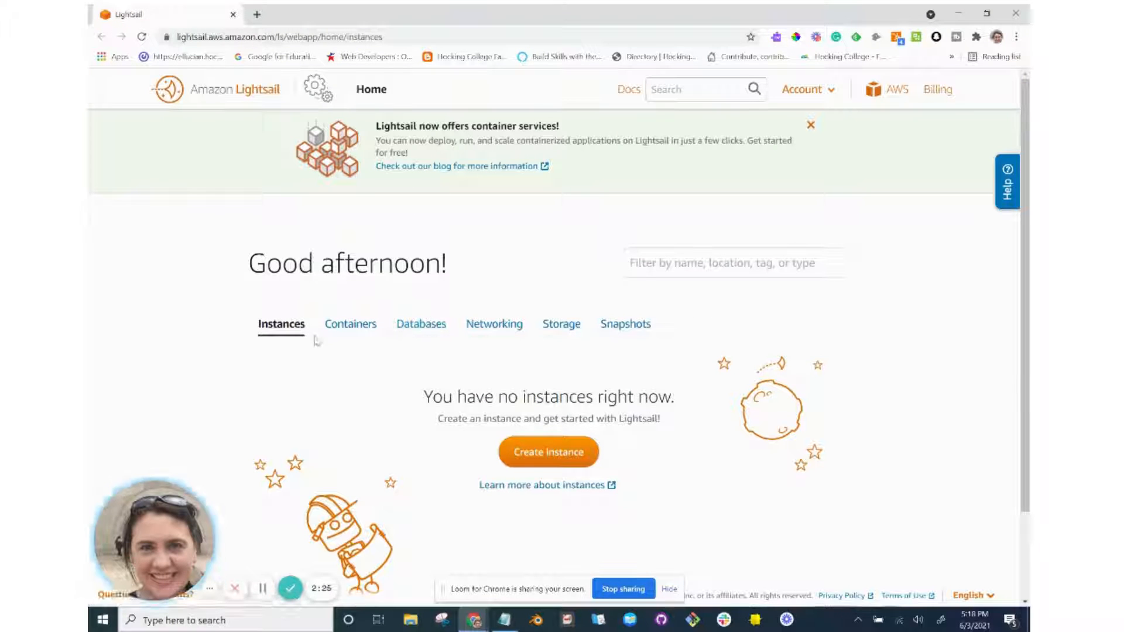
{"action": "scroll", "coordinate": [268, 327], "scroll_direction": "down", "scroll_amount": 1}
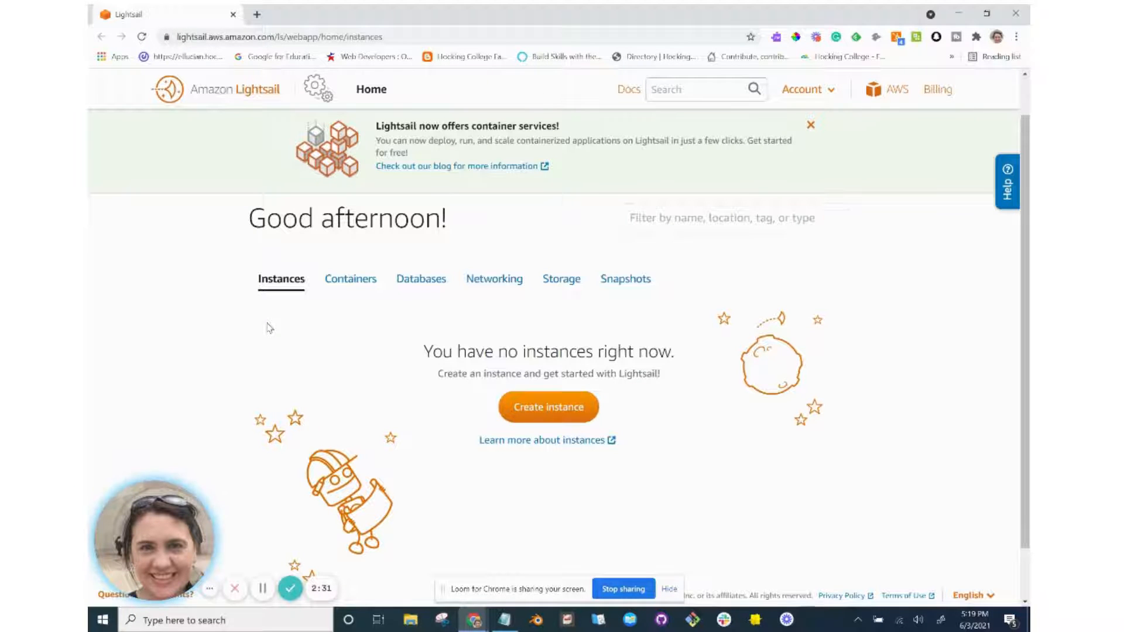
{"action": "scroll", "coordinate": [269, 327], "scroll_direction": "down", "scroll_amount": 1}
{"action": "scroll", "coordinate": [269, 327], "scroll_direction": "down", "scroll_amount": 1}
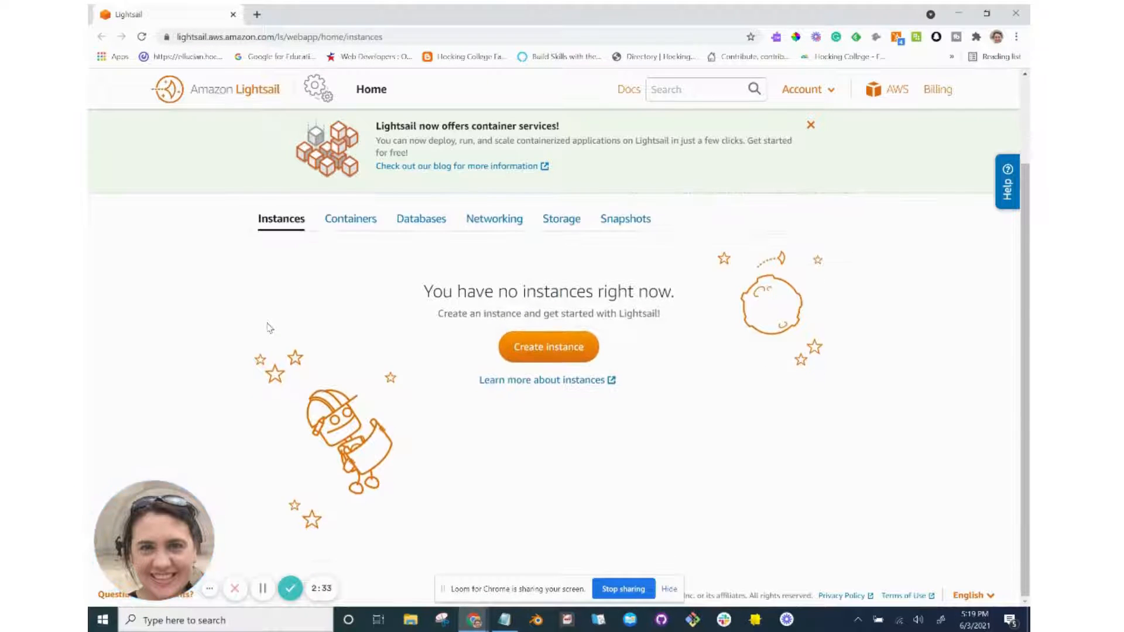
Start a new instance and bring up the AWS Region and Availability Zone picker, set to Ohio.
{"action": "left_click", "coordinate": [523, 359]}
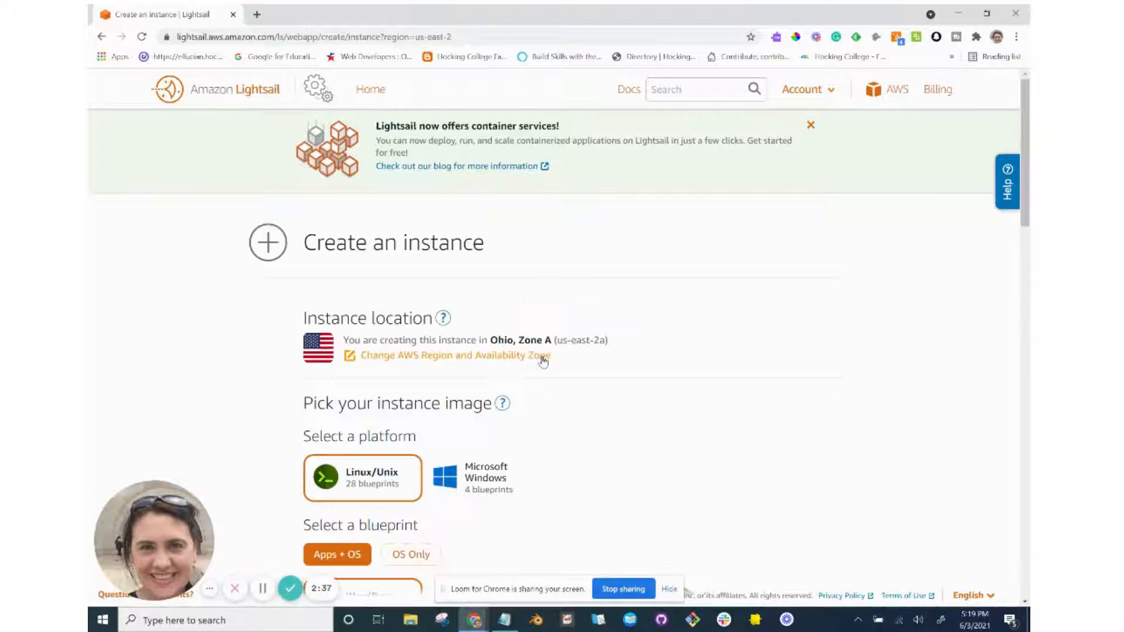
{"action": "scroll", "coordinate": [544, 361], "scroll_direction": "down", "scroll_amount": 1}
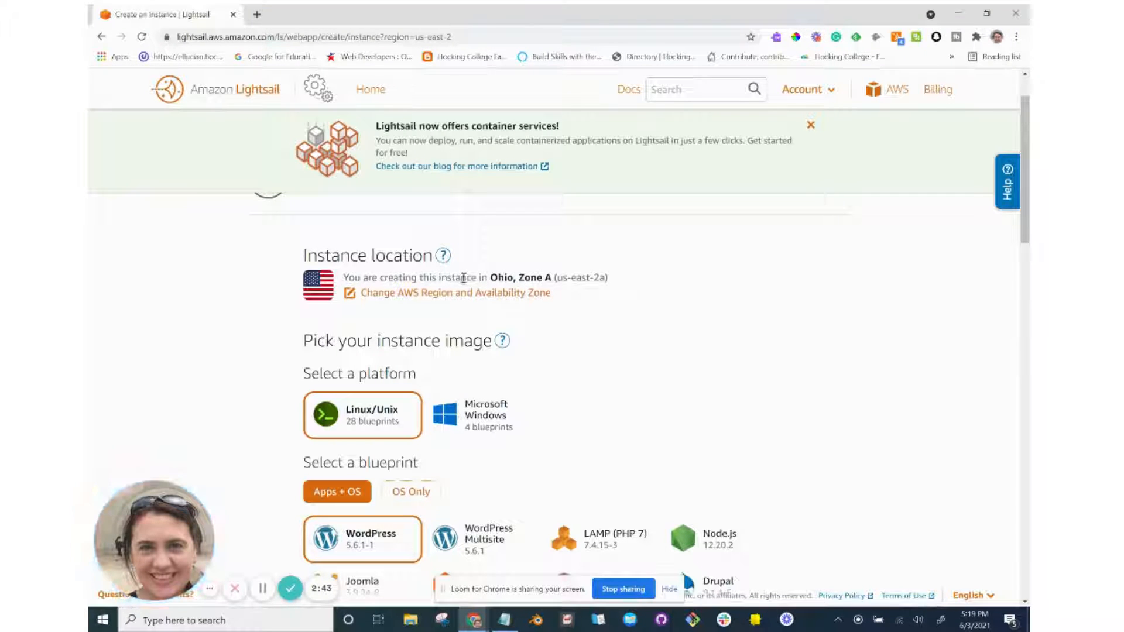
{"action": "scroll", "coordinate": [469, 287], "scroll_direction": "down", "scroll_amount": 1}
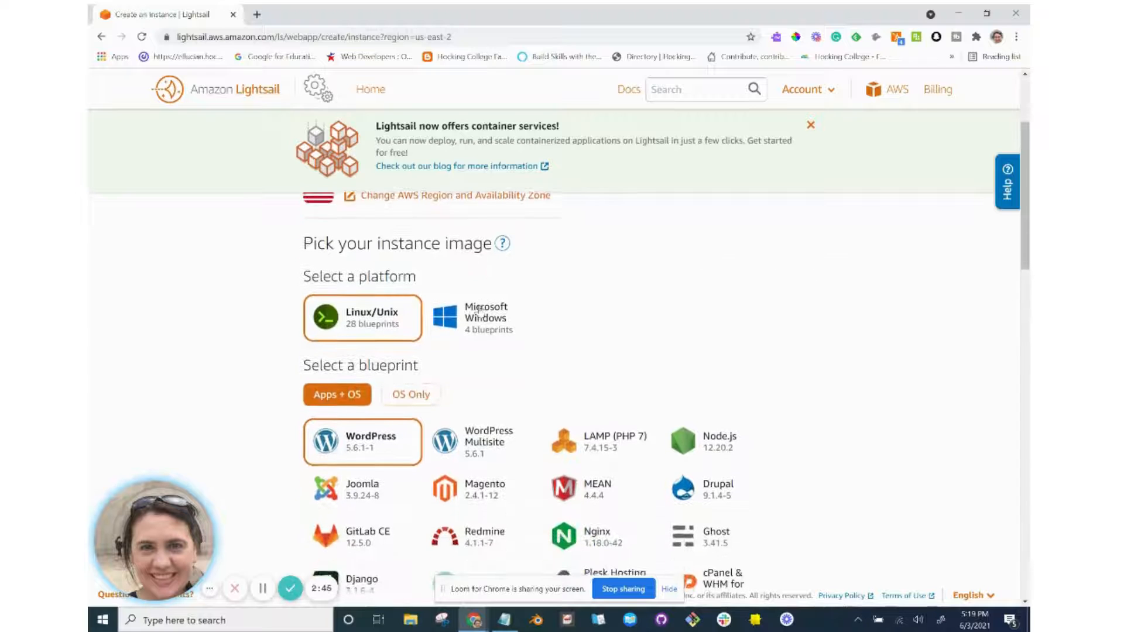
{"action": "scroll", "coordinate": [479, 311], "scroll_direction": "up", "scroll_amount": 1}
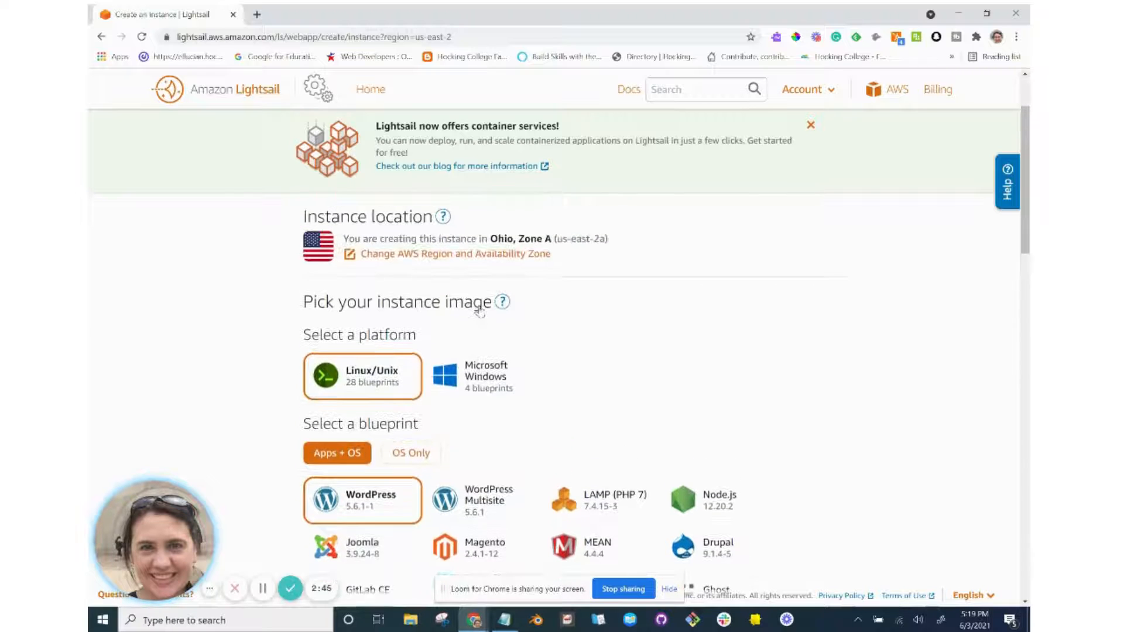
{"action": "left_click", "coordinate": [350, 266]}
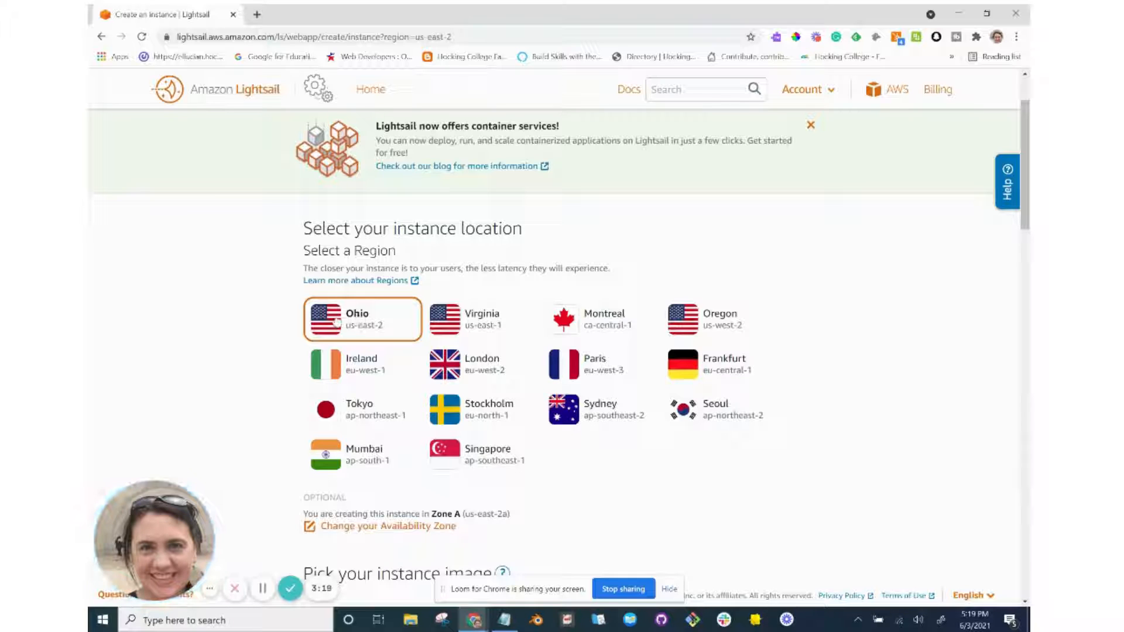
{"action": "triple_click", "coordinate": [366, 332]}
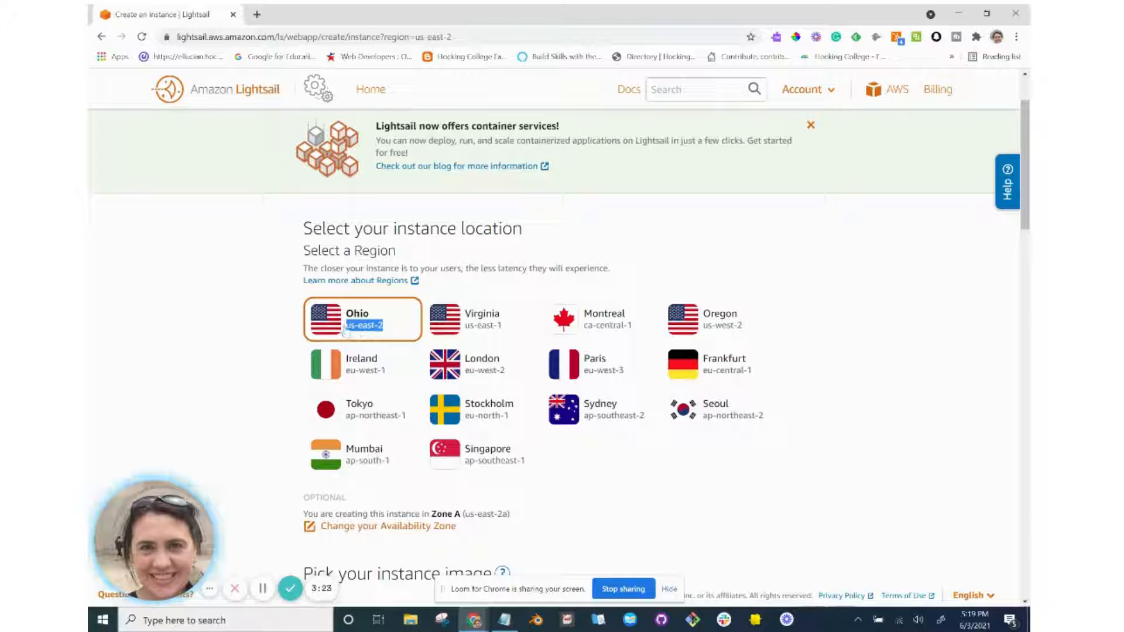
{"action": "scroll", "coordinate": [342, 331], "scroll_direction": "down", "scroll_amount": 4}
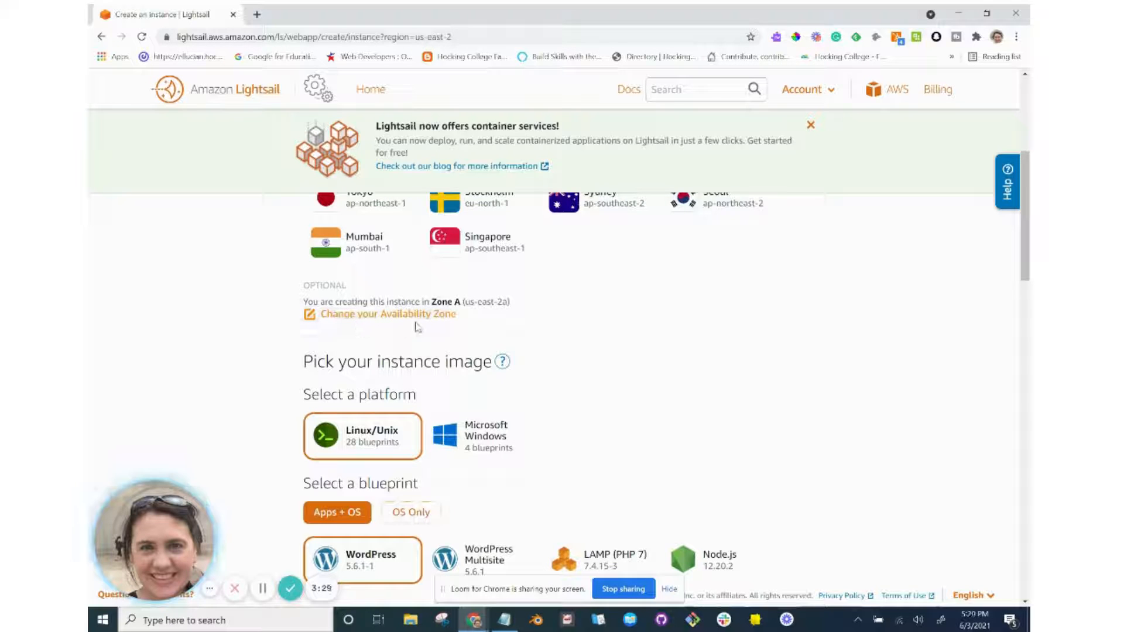
{"action": "scroll", "coordinate": [398, 329], "scroll_direction": "down", "scroll_amount": 1}
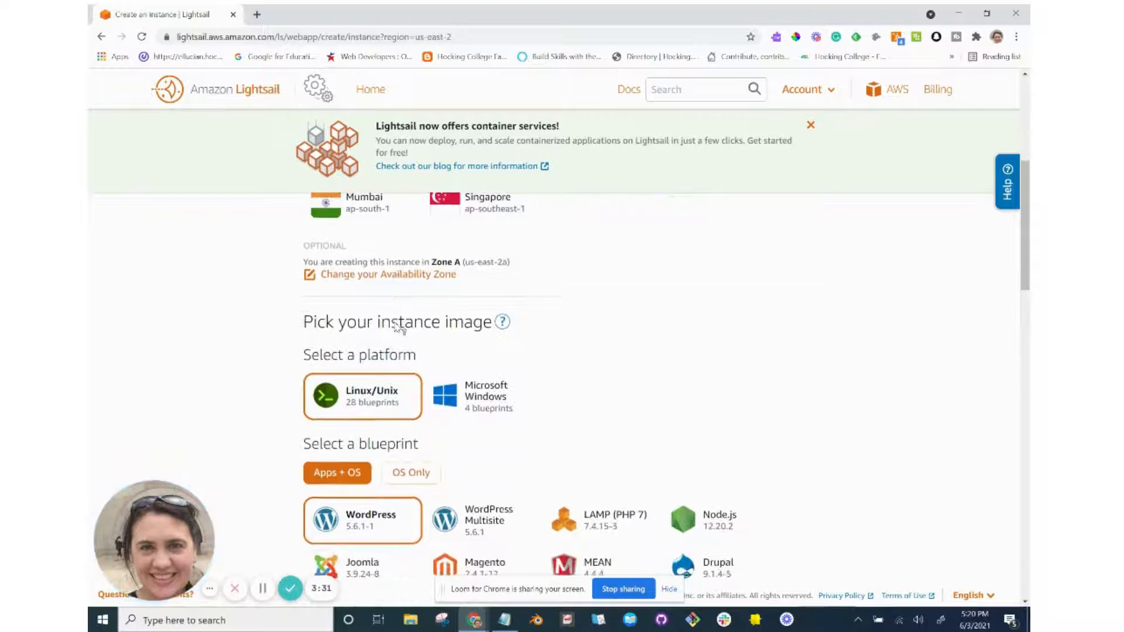
{"action": "scroll", "coordinate": [398, 329], "scroll_direction": "down", "scroll_amount": 2}
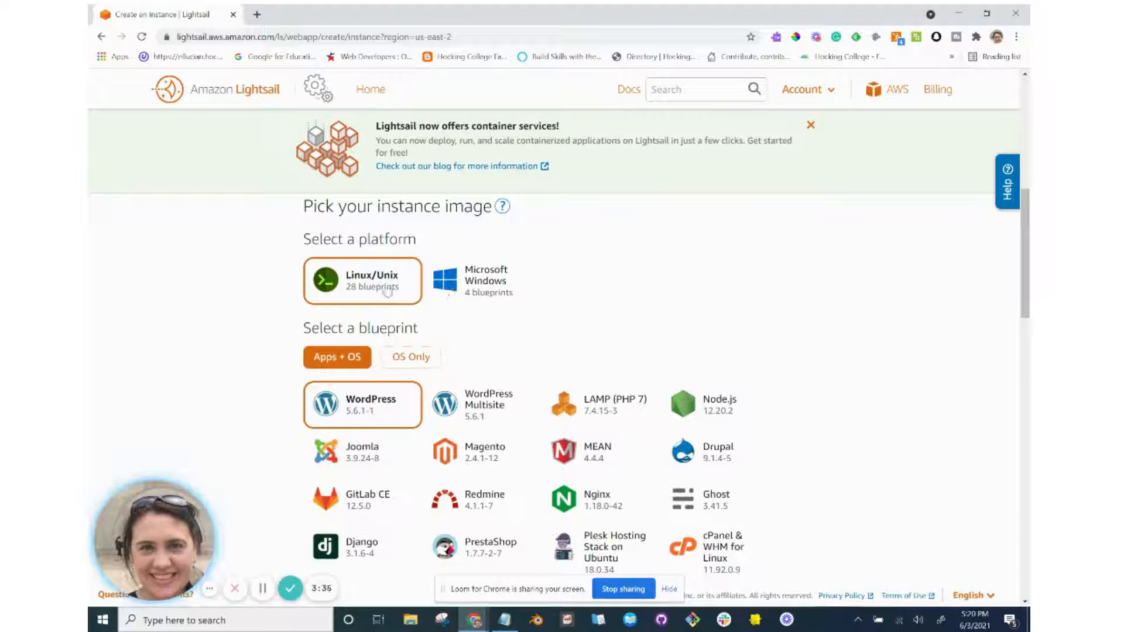
{"action": "scroll", "coordinate": [387, 291], "scroll_direction": "down", "scroll_amount": 1}
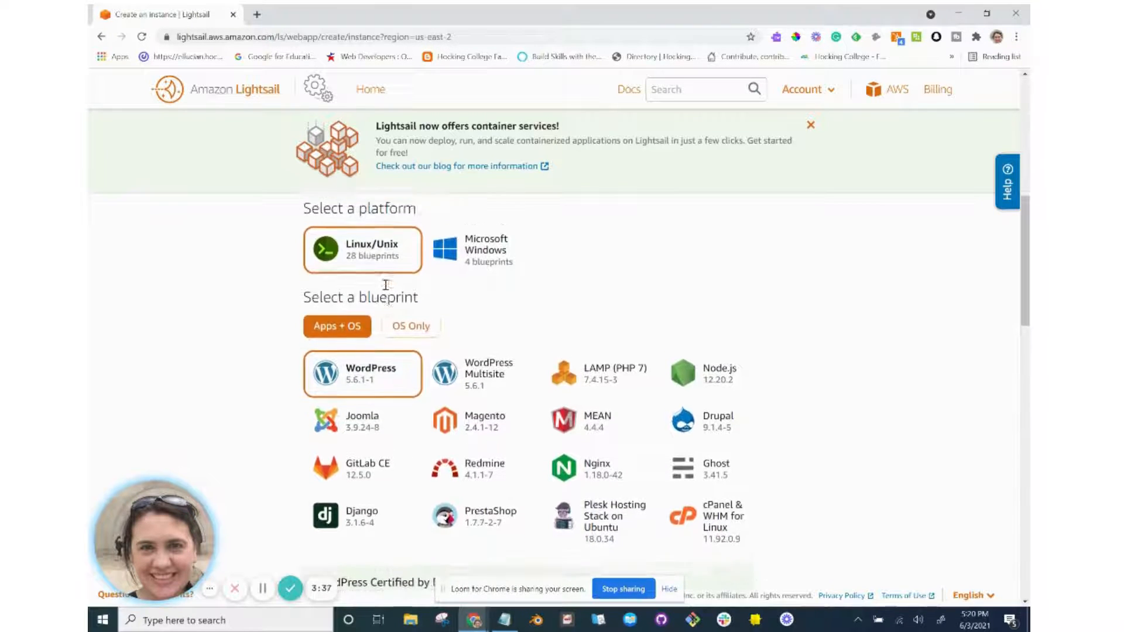
{"action": "scroll", "coordinate": [386, 287], "scroll_direction": "up", "scroll_amount": 1}
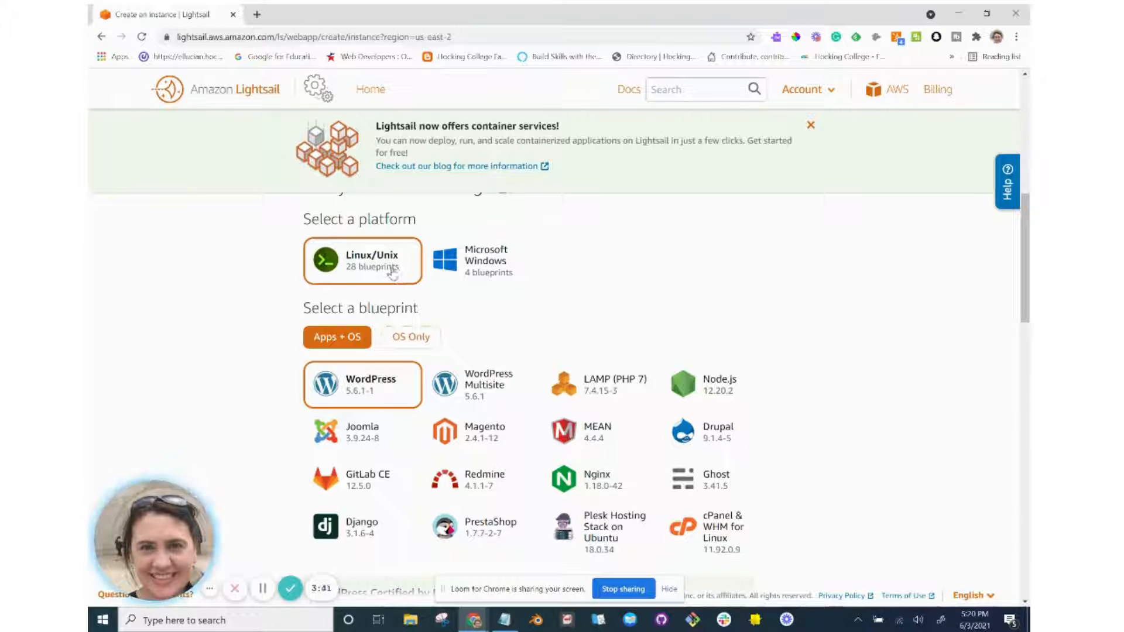
{"action": "scroll", "coordinate": [392, 273], "scroll_direction": "down", "scroll_amount": 1}
{"action": "scroll", "coordinate": [393, 272], "scroll_direction": "down", "scroll_amount": 3}
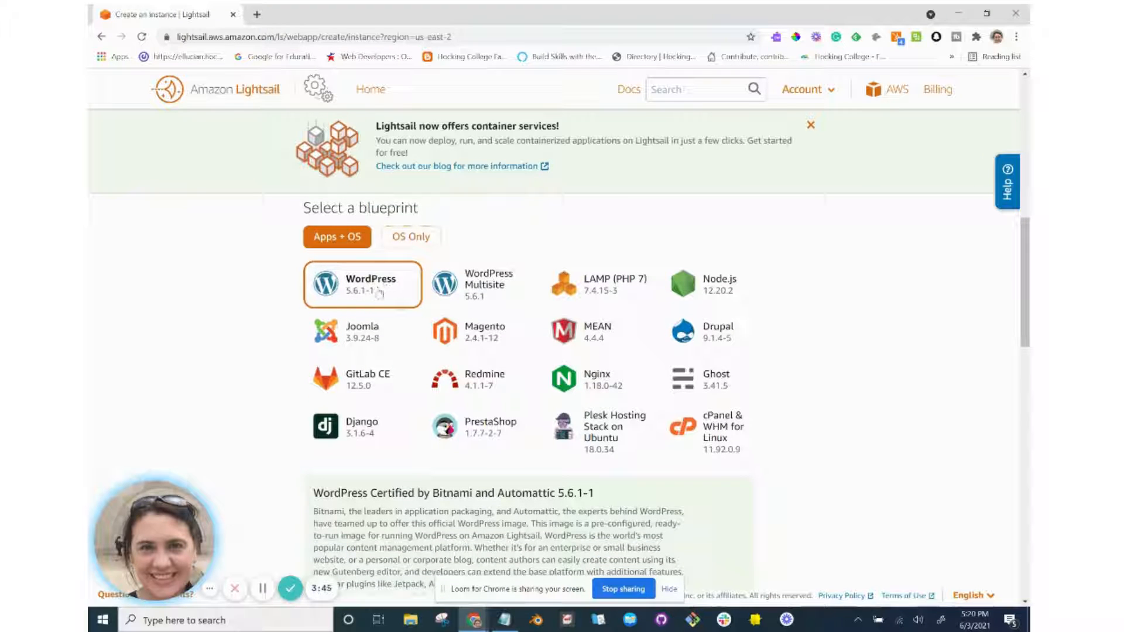
{"action": "scroll", "coordinate": [385, 290], "scroll_direction": "down", "scroll_amount": 2}
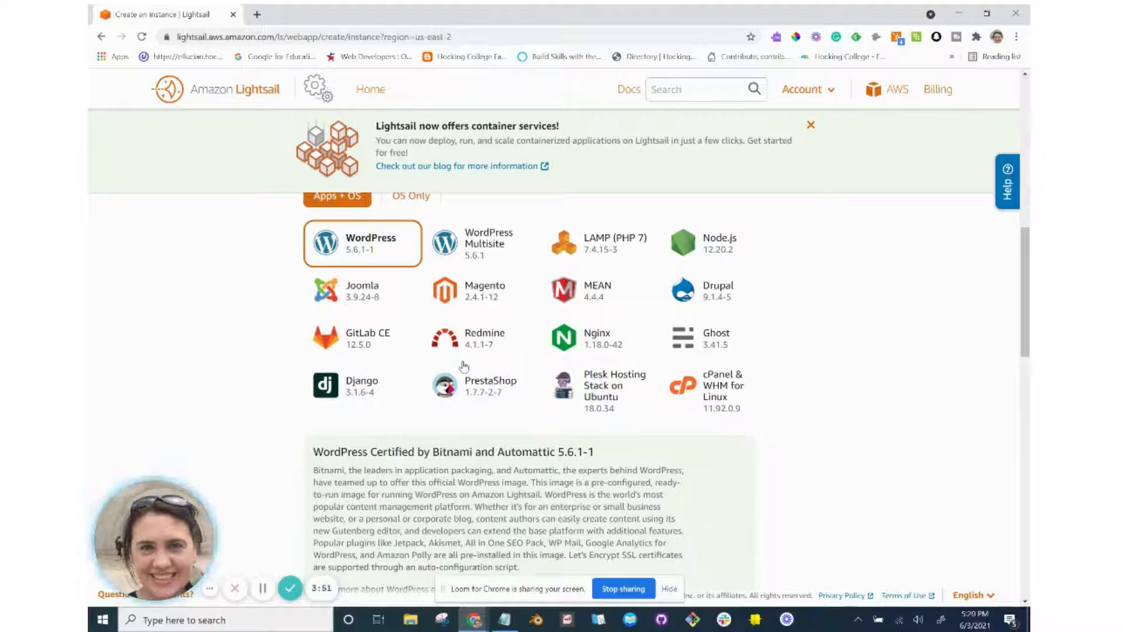
{"action": "scroll", "coordinate": [480, 375], "scroll_direction": "down", "scroll_amount": 1}
{"action": "scroll", "coordinate": [464, 367], "scroll_direction": "down", "scroll_amount": 5}
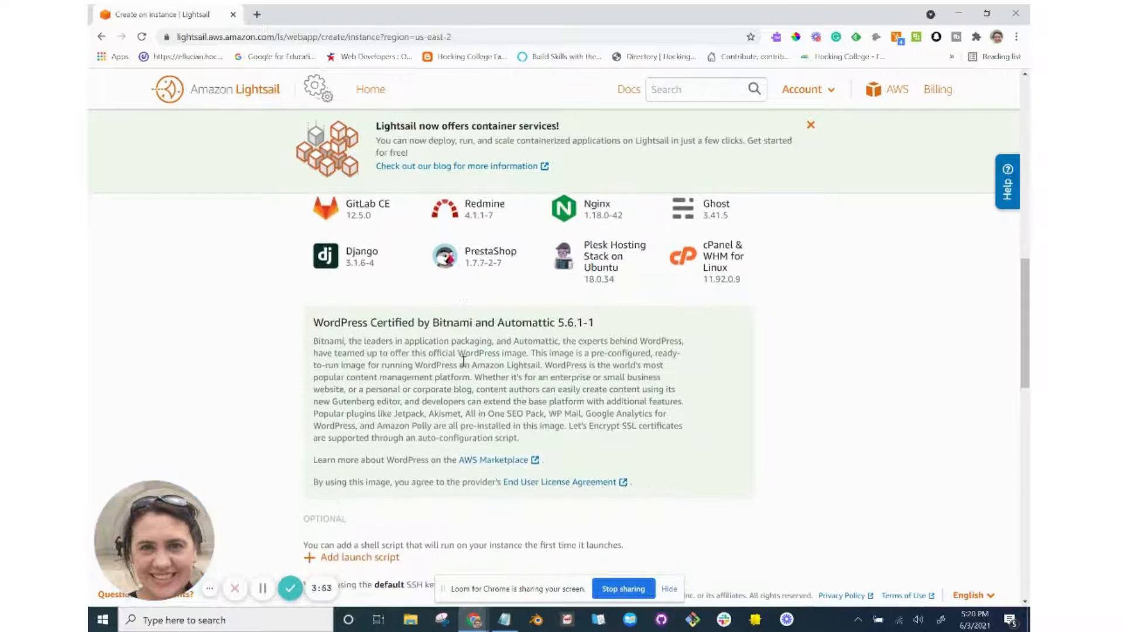
{"action": "key", "text": "alt+Tab"}
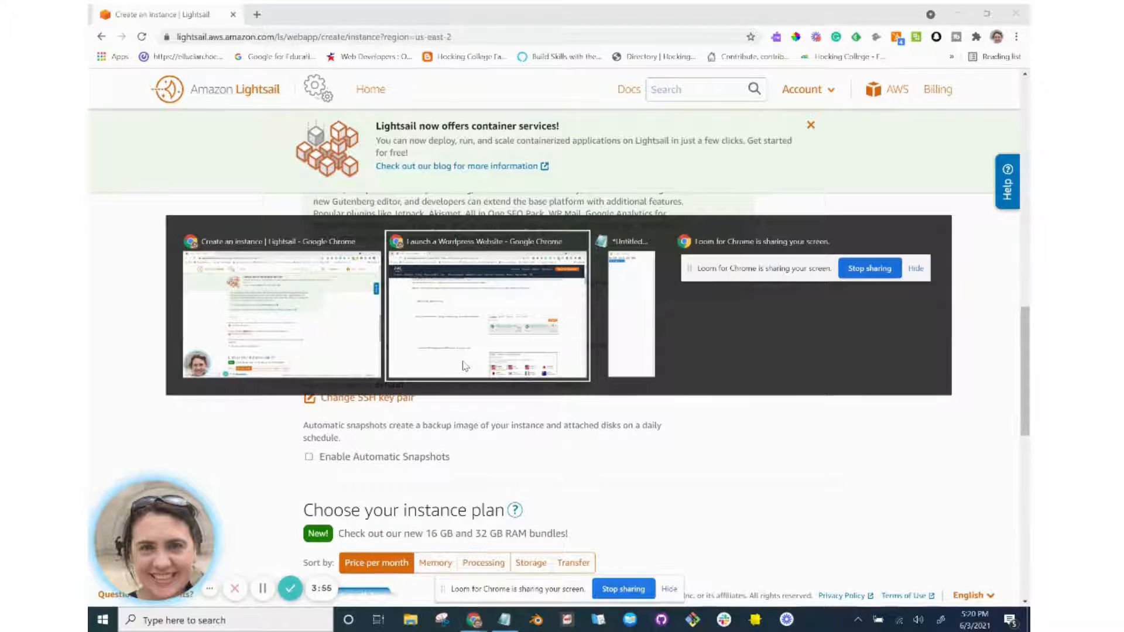
{"action": "scroll", "coordinate": [465, 366], "scroll_direction": "down", "scroll_amount": 2}
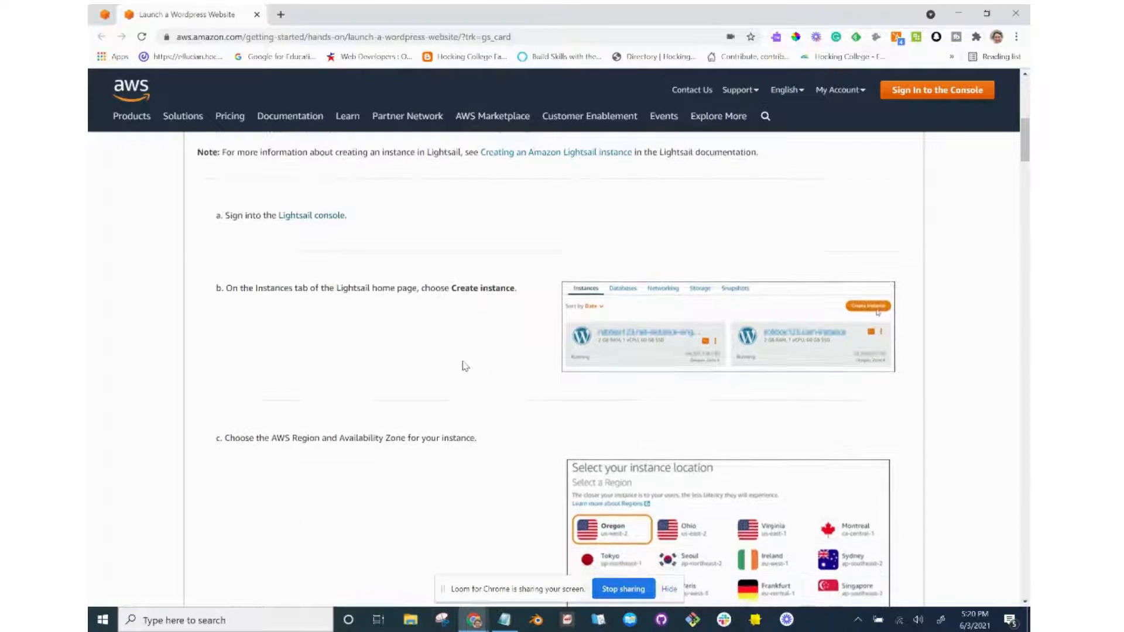
{"action": "scroll", "coordinate": [466, 366], "scroll_direction": "down", "scroll_amount": 5}
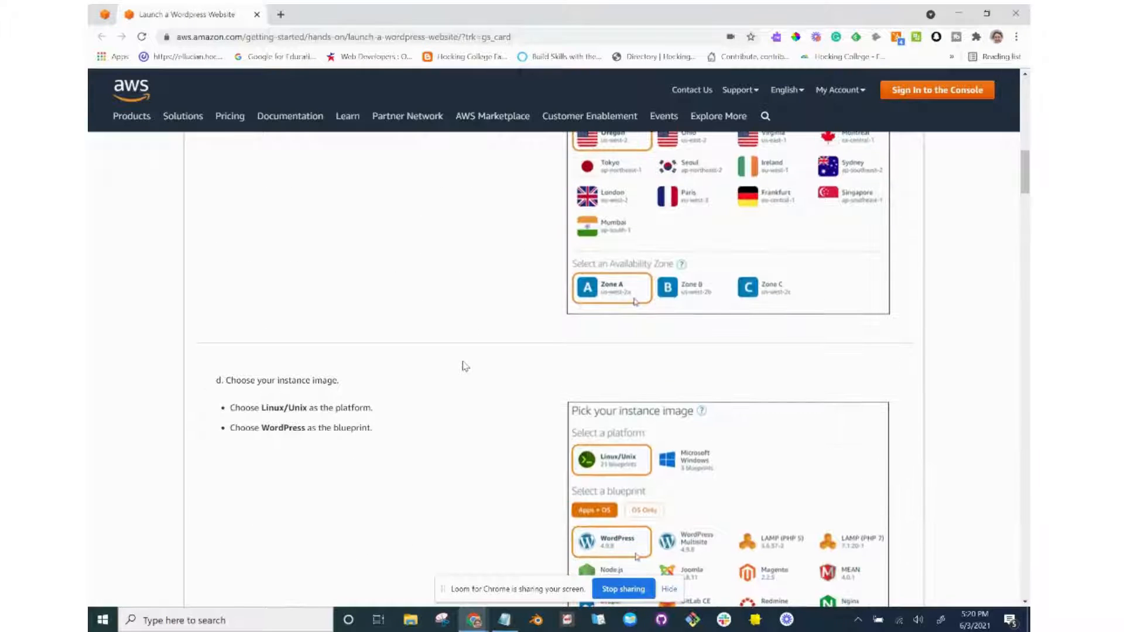
{"action": "scroll", "coordinate": [466, 366], "scroll_direction": "down", "scroll_amount": 3}
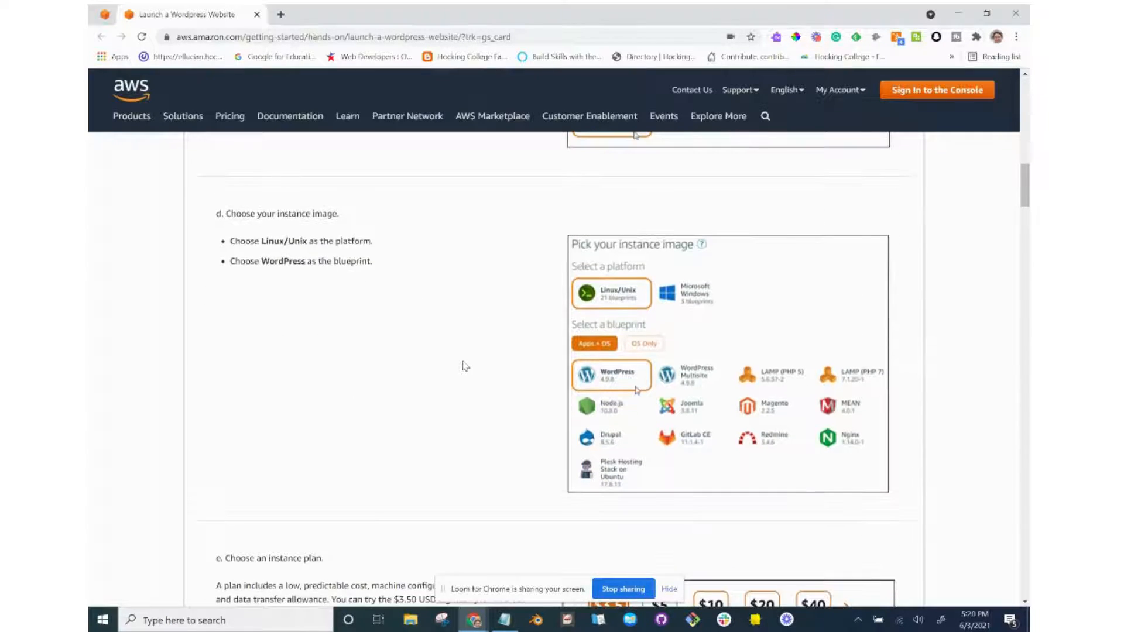
{"action": "scroll", "coordinate": [466, 367], "scroll_direction": "down", "scroll_amount": 1}
{"action": "scroll", "coordinate": [376, 294], "scroll_direction": "down", "scroll_amount": 4}
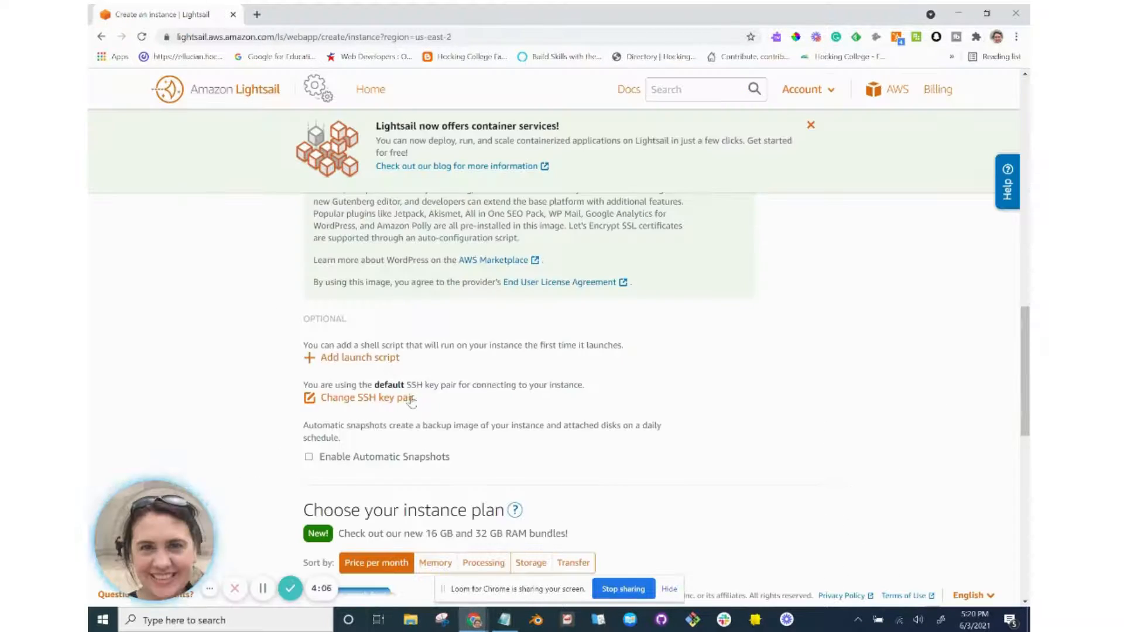
{"action": "scroll", "coordinate": [375, 429], "scroll_direction": "down", "scroll_amount": 4}
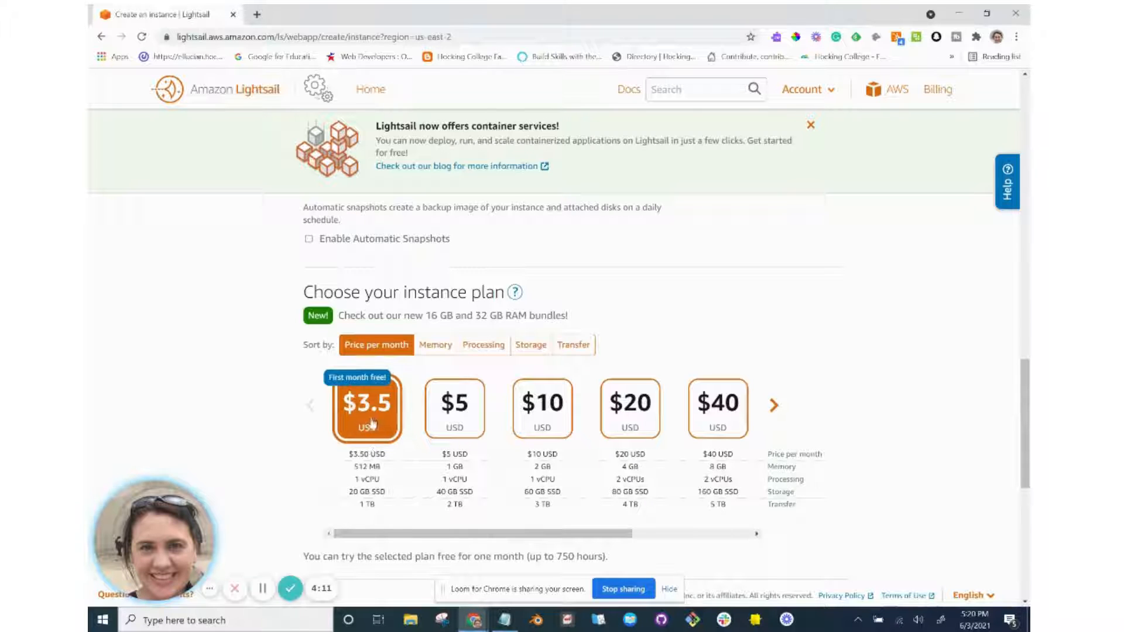
{"action": "scroll", "coordinate": [383, 471], "scroll_direction": "down", "scroll_amount": 1}
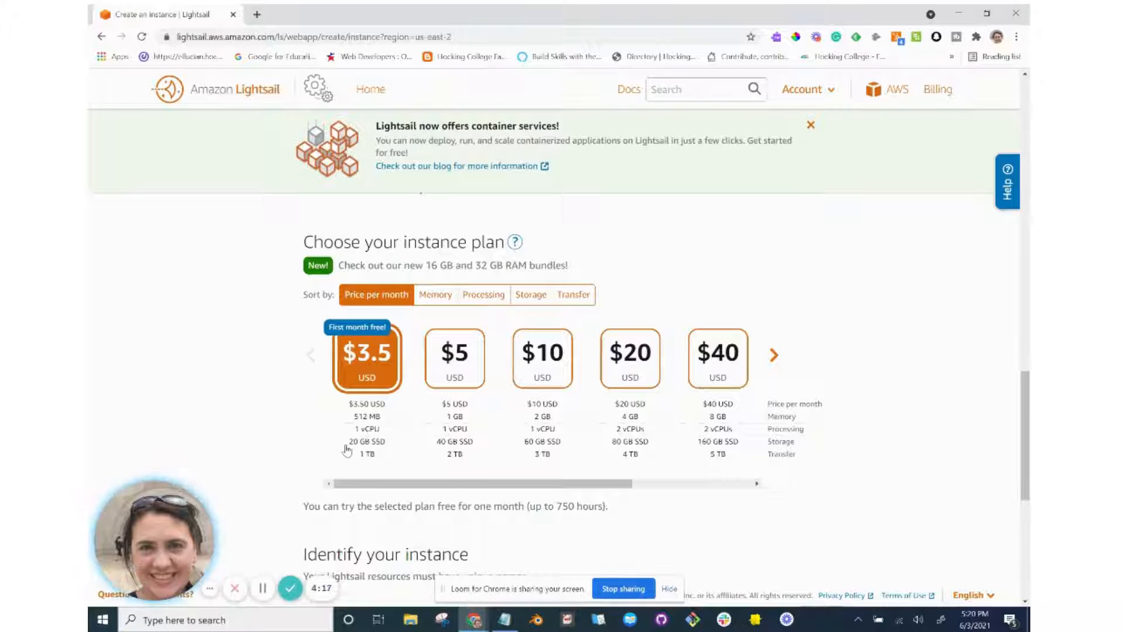
{"action": "scroll", "coordinate": [382, 459], "scroll_direction": "down", "scroll_amount": 1}
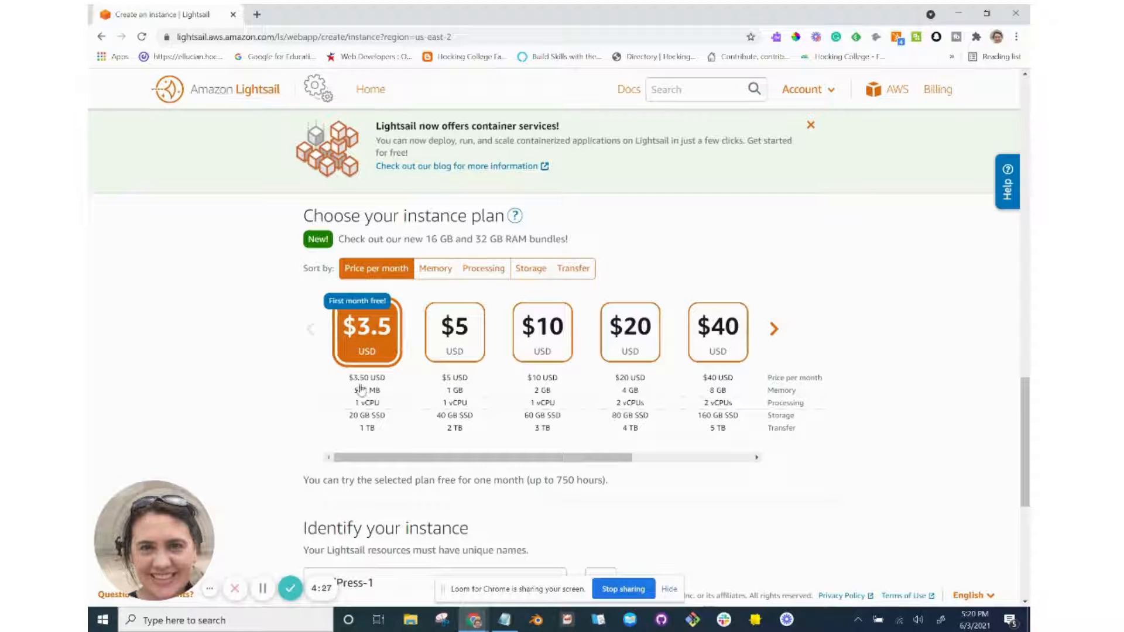
{"action": "scroll", "coordinate": [363, 395], "scroll_direction": "down", "scroll_amount": 1}
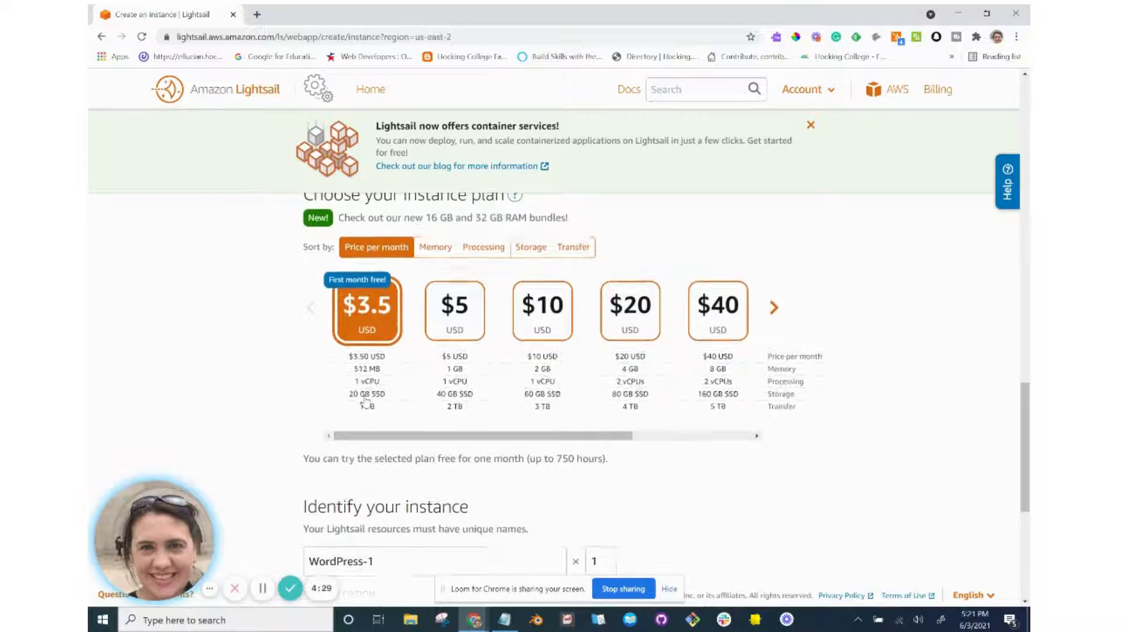
{"action": "scroll", "coordinate": [366, 401], "scroll_direction": "up", "scroll_amount": 1}
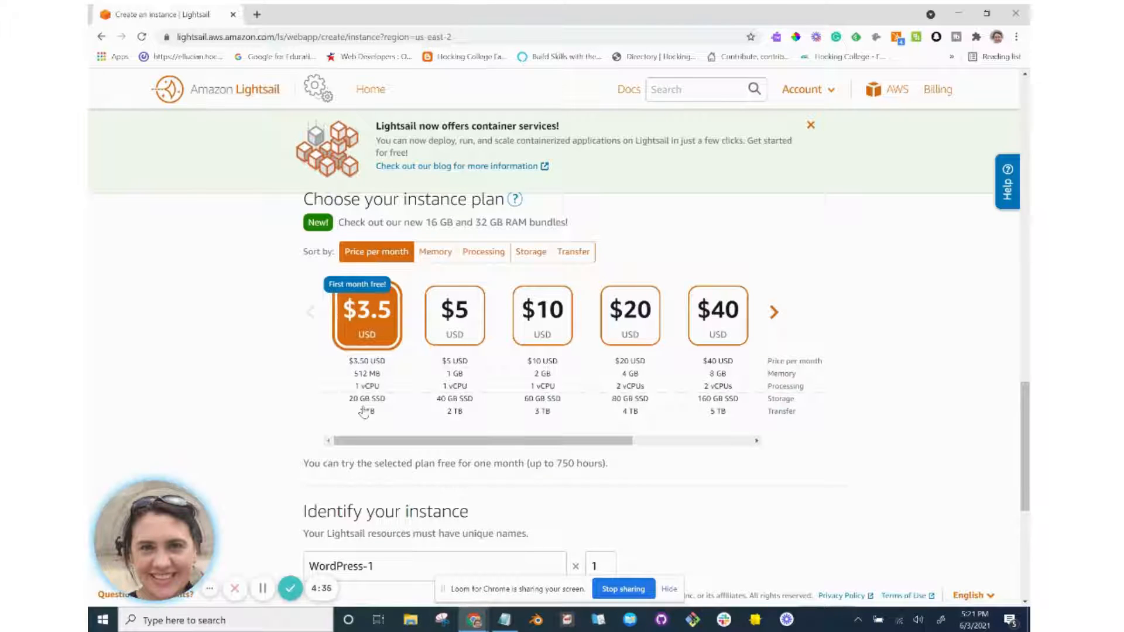
{"action": "scroll", "coordinate": [364, 411], "scroll_direction": "down", "scroll_amount": 2}
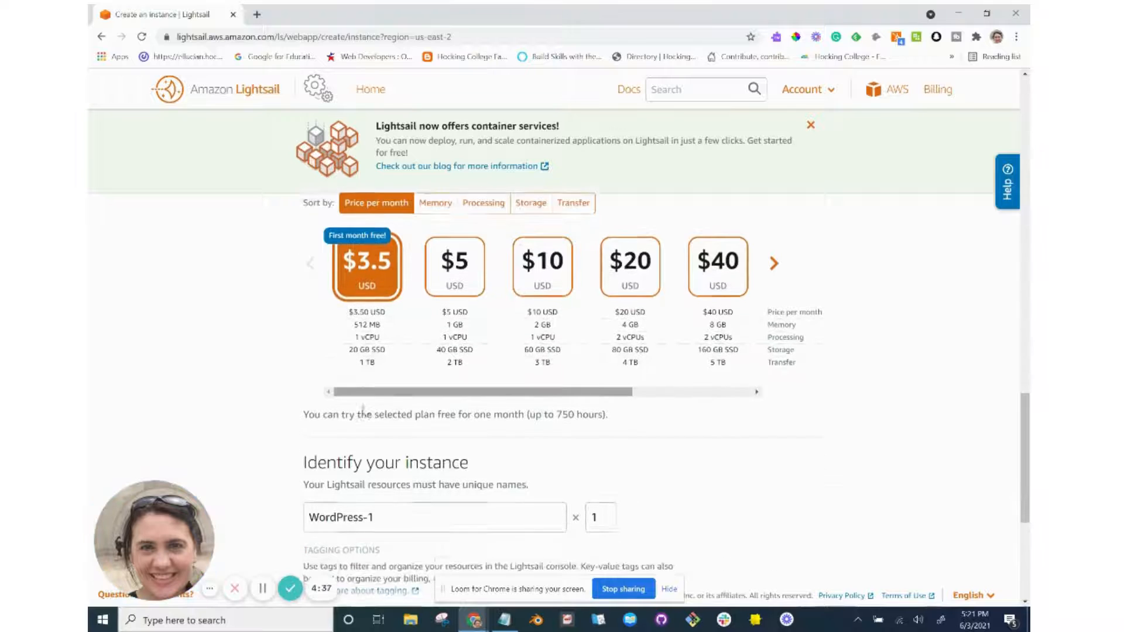
{"action": "scroll", "coordinate": [364, 407], "scroll_direction": "down", "scroll_amount": 2}
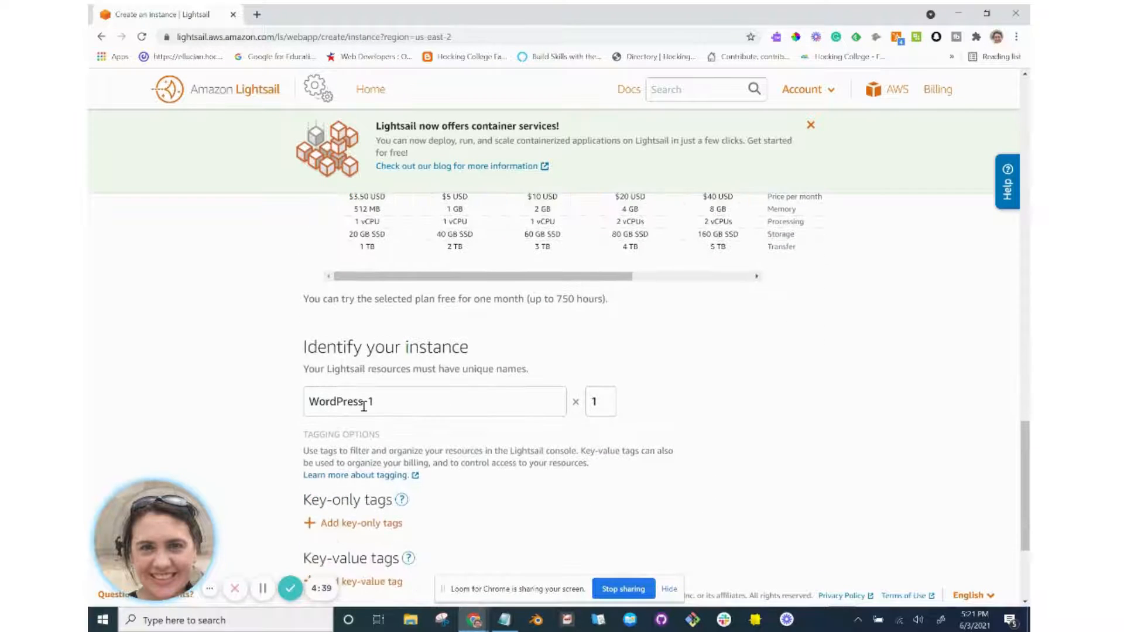
Review the tutorial's instance-naming step before returning to the create-instance page.
{"action": "key", "text": "alt+Tab"}
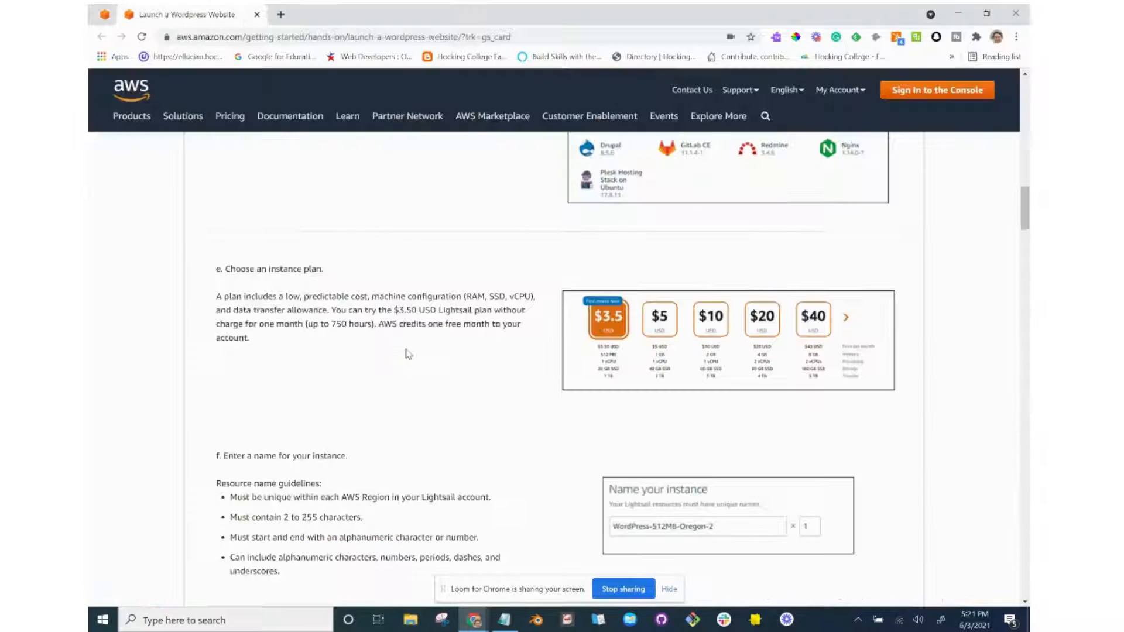
{"action": "scroll", "coordinate": [408, 354], "scroll_direction": "down", "scroll_amount": 3}
{"action": "scroll", "coordinate": [409, 354], "scroll_direction": "down", "scroll_amount": 1}
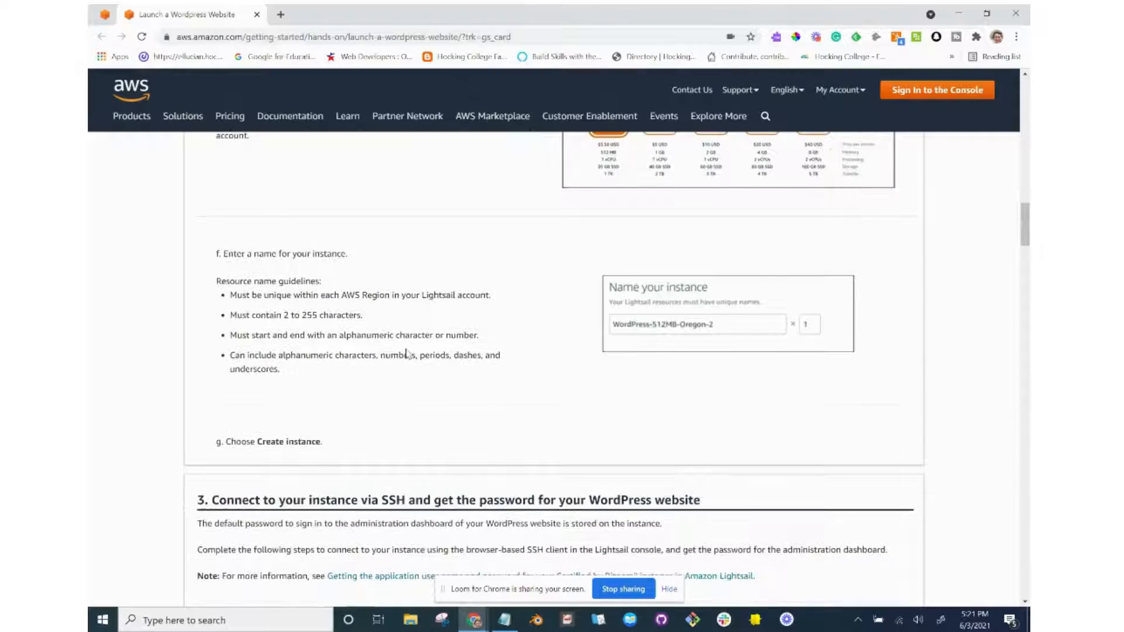
{"action": "key", "text": "alt+Tab"}
Replace the default instance name WordPress-1 with PenwellProperties.
{"action": "left_click", "coordinate": [410, 353]}
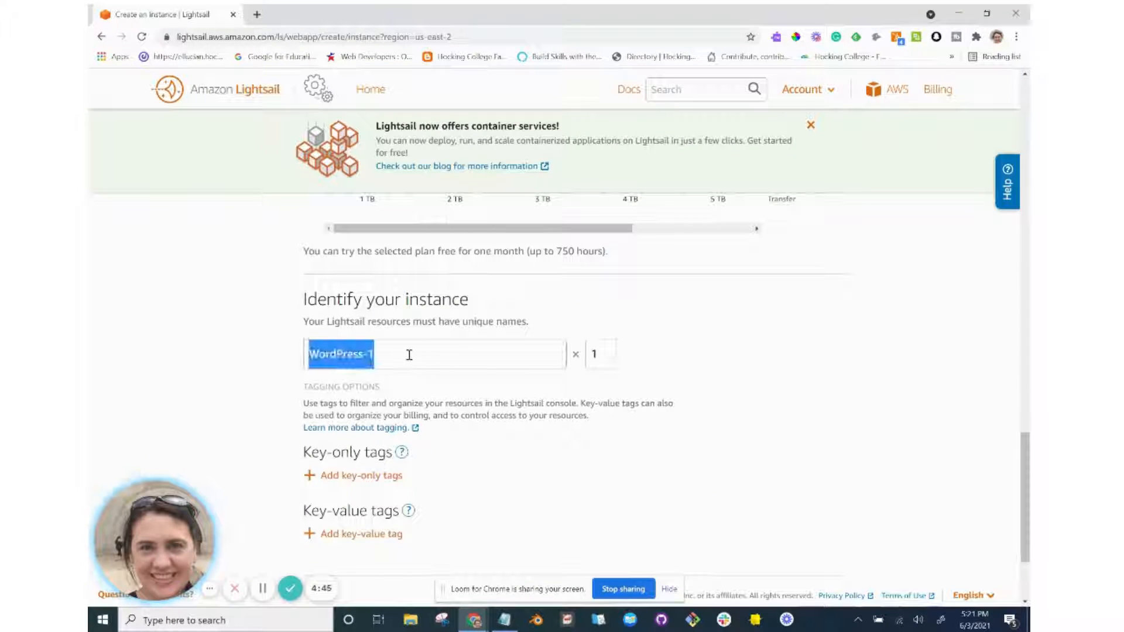
{"action": "left_click", "coordinate": [410, 355]}
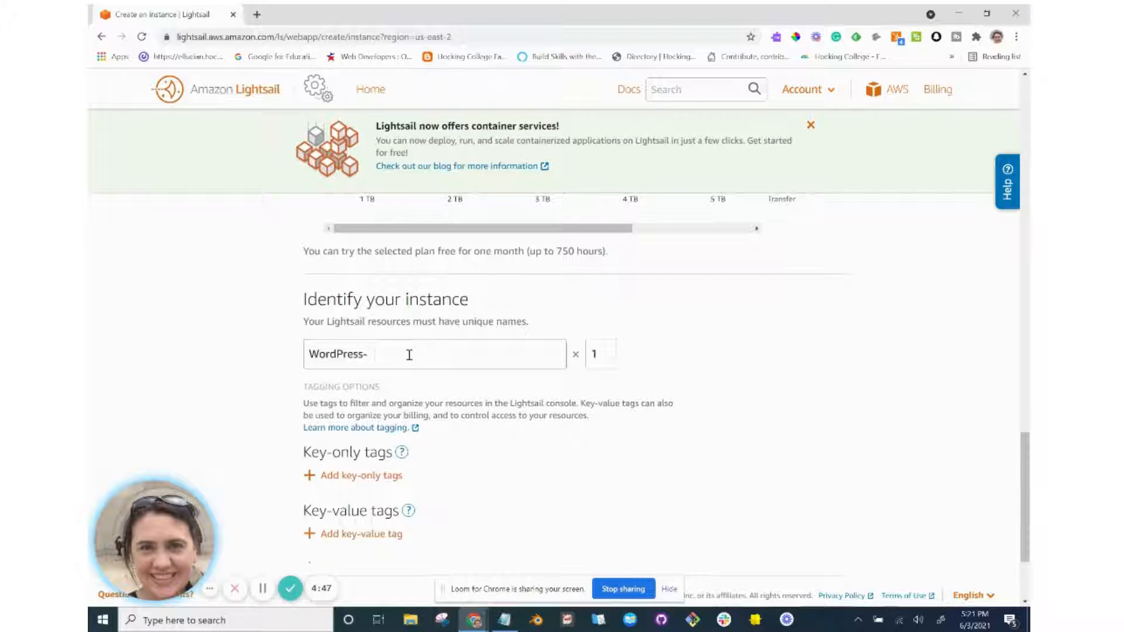
{"action": "key", "text": "BackSpace"}
{"action": "key", "text": "BackSpace"}
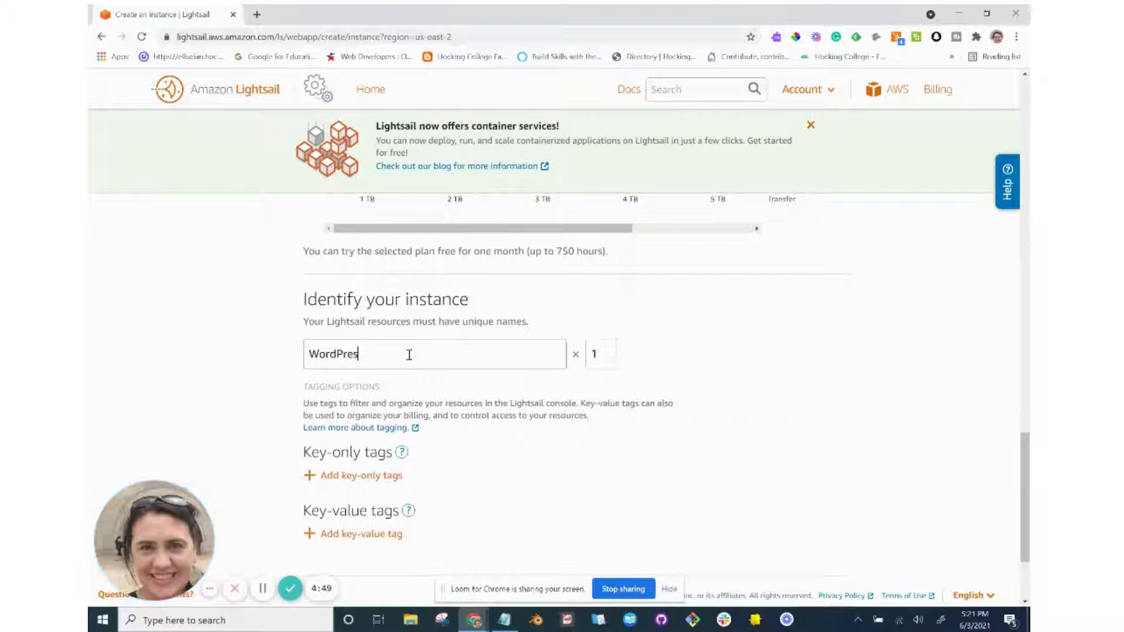
{"action": "key", "text": "BackSpace"}
{"action": "key", "text": "BackSpace"}
{"action": "key", "text": "BackSpace"}
{"action": "key", "text": "BackSpace"}
{"action": "key", "text": "BackSpace"}
{"action": "key", "text": "BackSpace"}
{"action": "key", "text": "BackSpace"}
{"action": "key", "text": "BackSpace"}
{"action": "type", "text": "Penwe"}
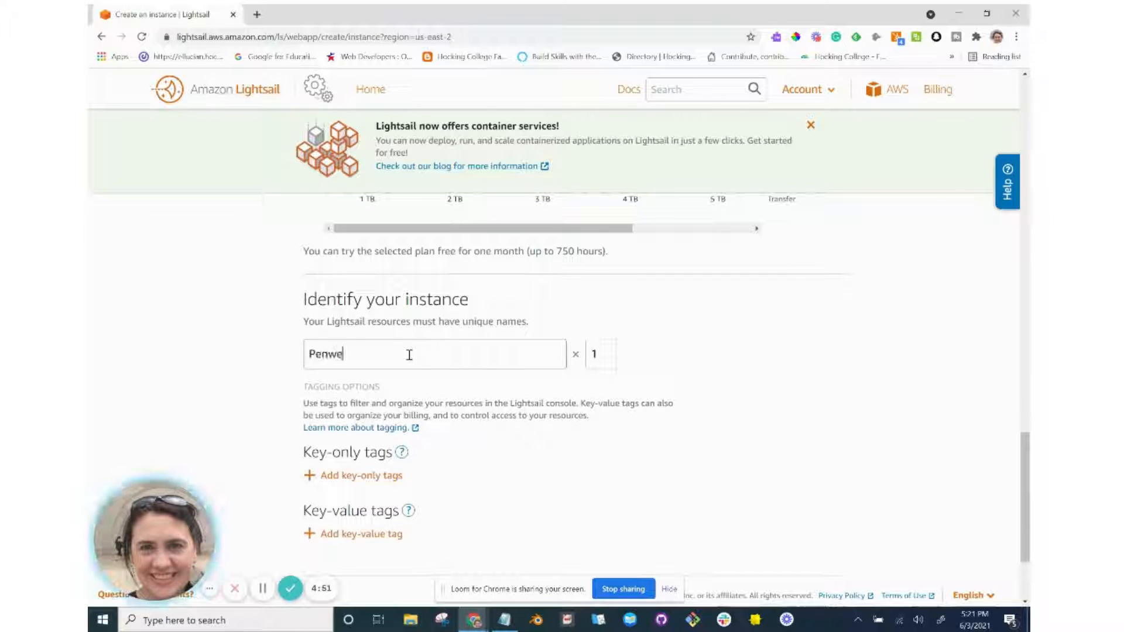
{"action": "type", "text": "llProperties"}
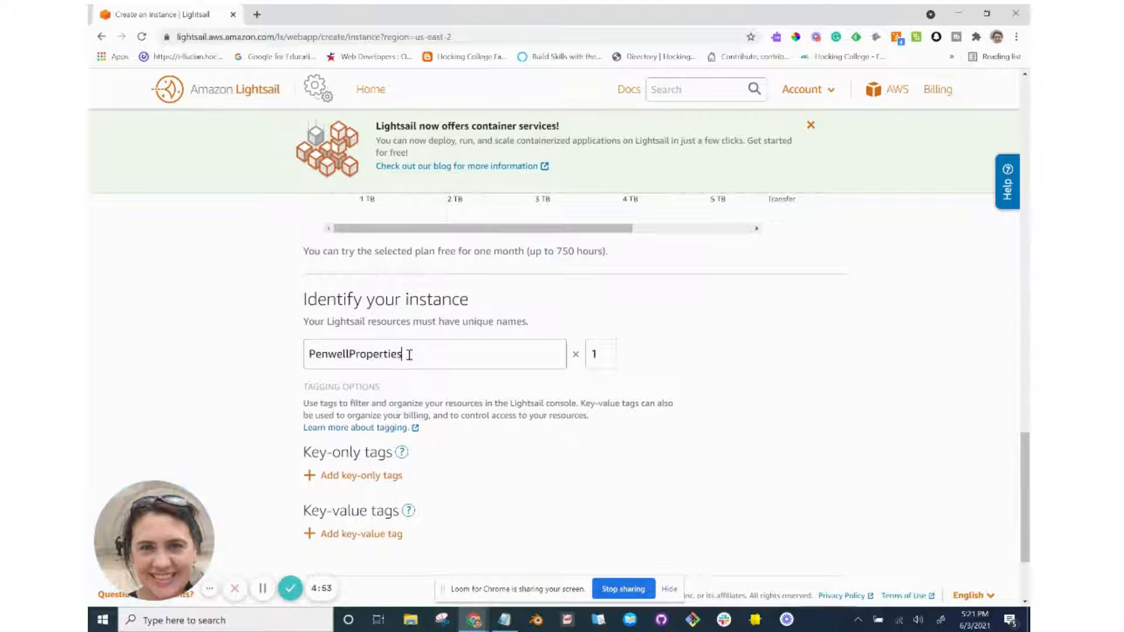
{"action": "scroll", "coordinate": [409, 355], "scroll_direction": "down", "scroll_amount": 2}
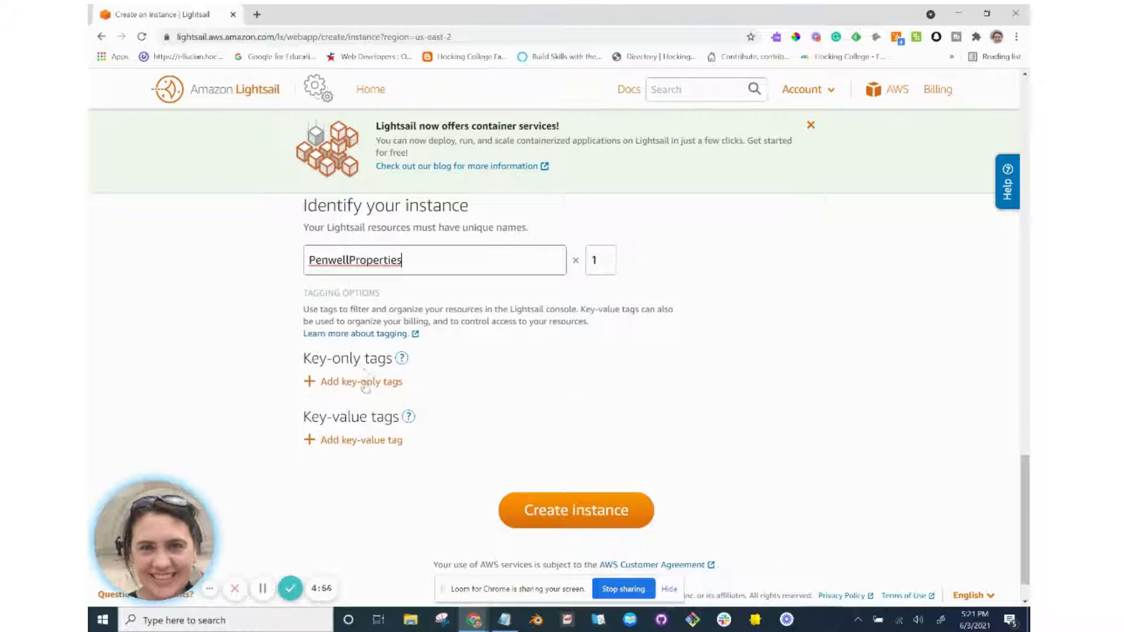
{"action": "scroll", "coordinate": [364, 453], "scroll_direction": "down", "scroll_amount": 1}
{"action": "scroll", "coordinate": [365, 453], "scroll_direction": "down", "scroll_amount": 1}
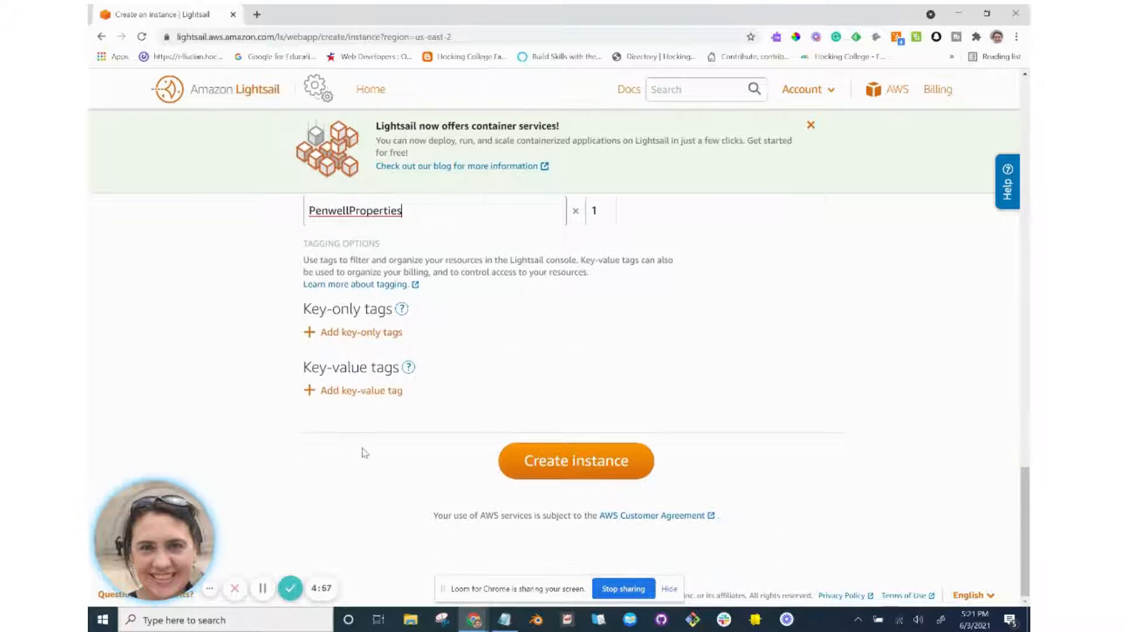
Add a key-only tag 'Name', then remove it again.
{"action": "left_click", "coordinate": [370, 333]}
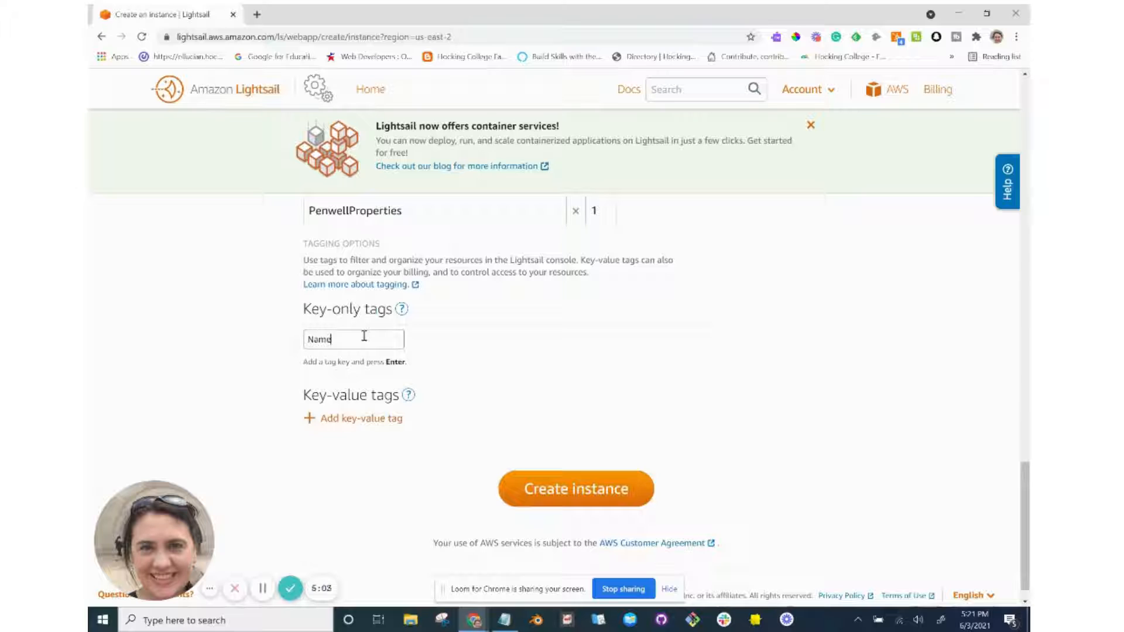
{"action": "type", "text": "Name"}
{"action": "key", "text": "Return"}
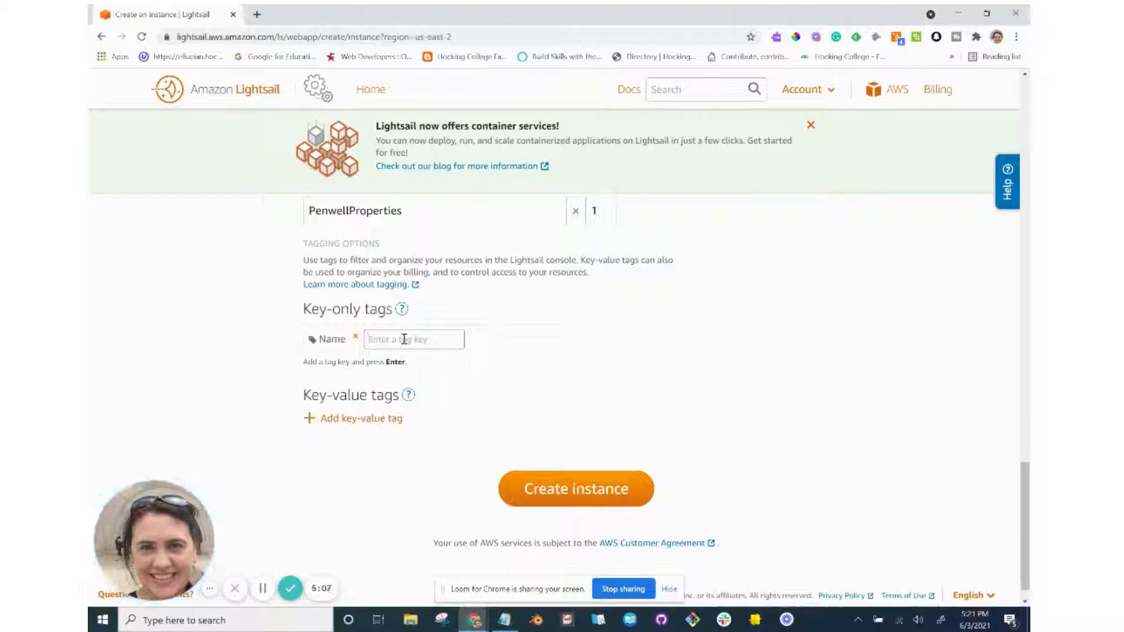
{"action": "type", "text": "Penwel"}
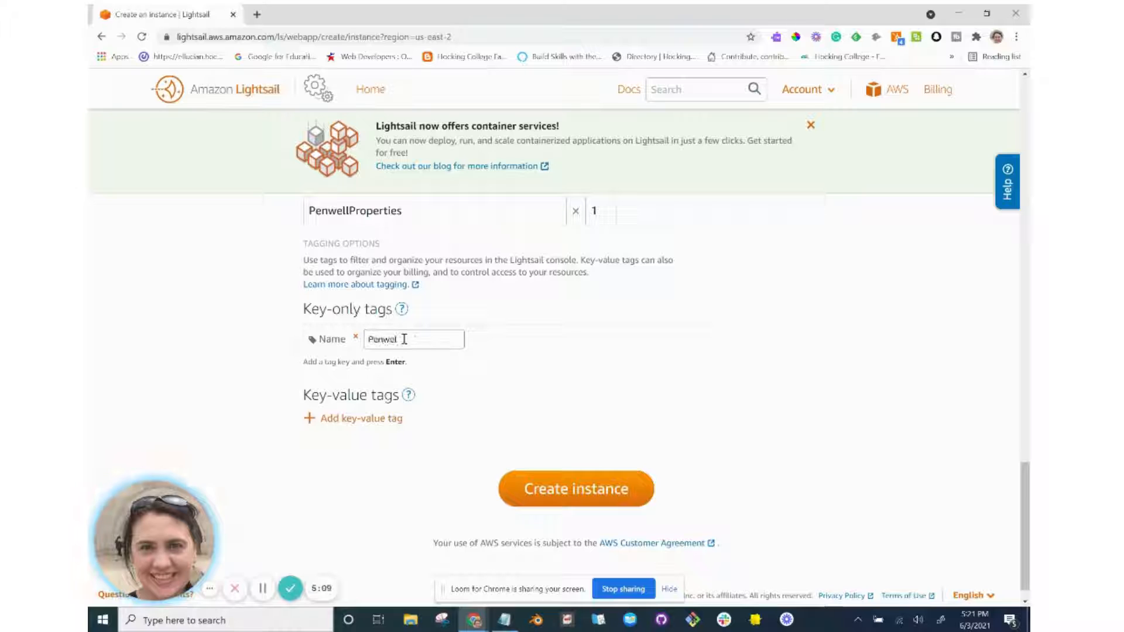
{"action": "type", "text": "l Proper"}
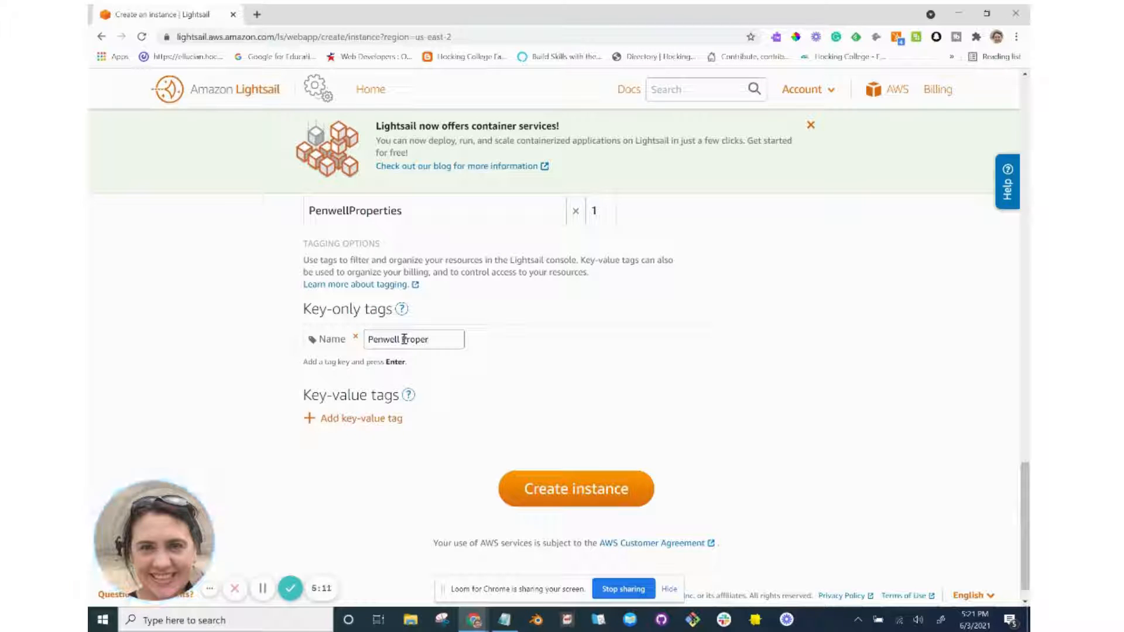
{"action": "key", "text": "BackSpace"}
{"action": "key", "text": "BackSpace"}
{"action": "key", "text": "BackSpace"}
{"action": "key", "text": "BackSpace"}
{"action": "key", "text": "BackSpace"}
{"action": "key", "text": "BackSpace"}
{"action": "key", "text": "BackSpace"}
{"action": "key", "text": "BackSpace"}
{"action": "key", "text": "BackSpace"}
{"action": "key", "text": "BackSpace"}
{"action": "key", "text": "BackSpace"}
{"action": "key", "text": "BackSpace"}
{"action": "key", "text": "BackSpace"}
{"action": "key", "text": "BackSpace"}
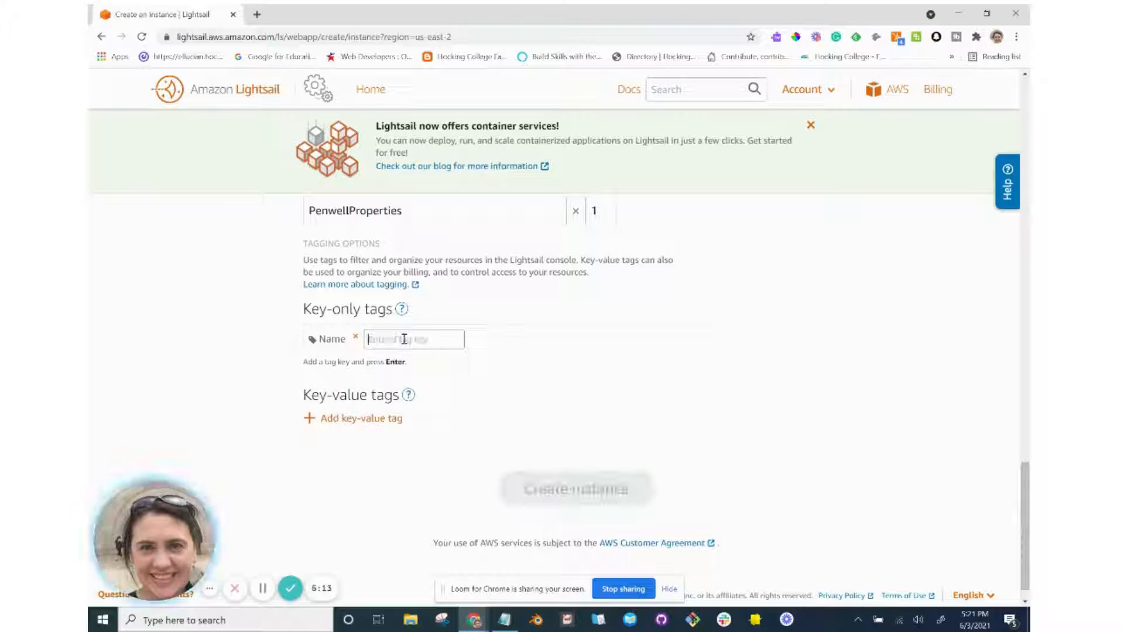
{"action": "left_click", "coordinate": [355, 337]}
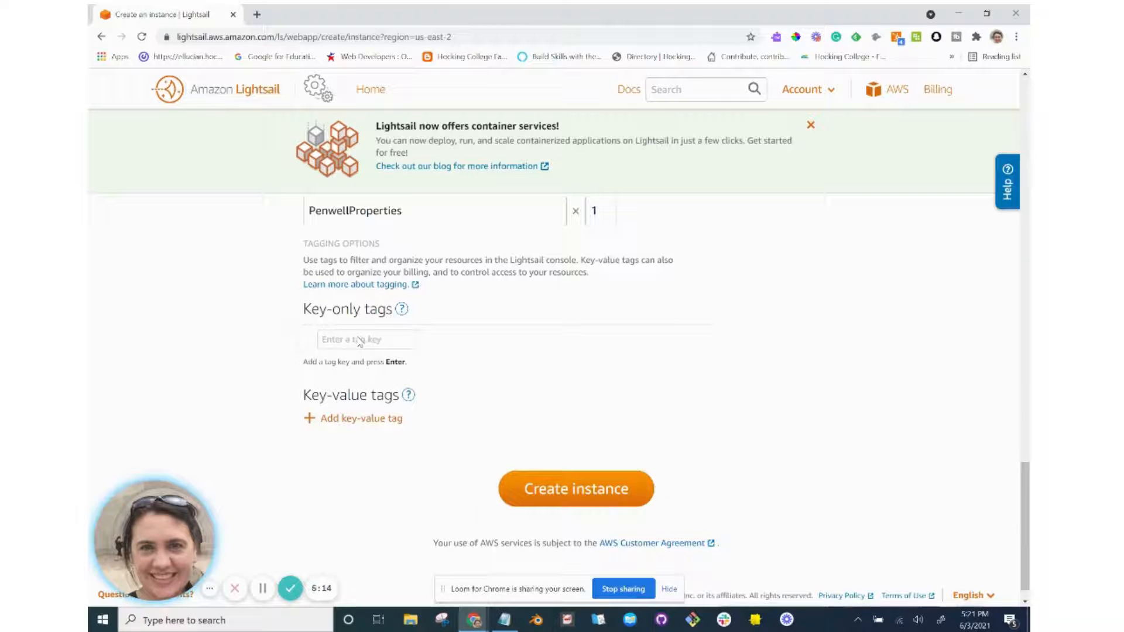
Add a key-value tag Name = 'Penwell Properties' and create the instance.
{"action": "left_click", "coordinate": [354, 419]}
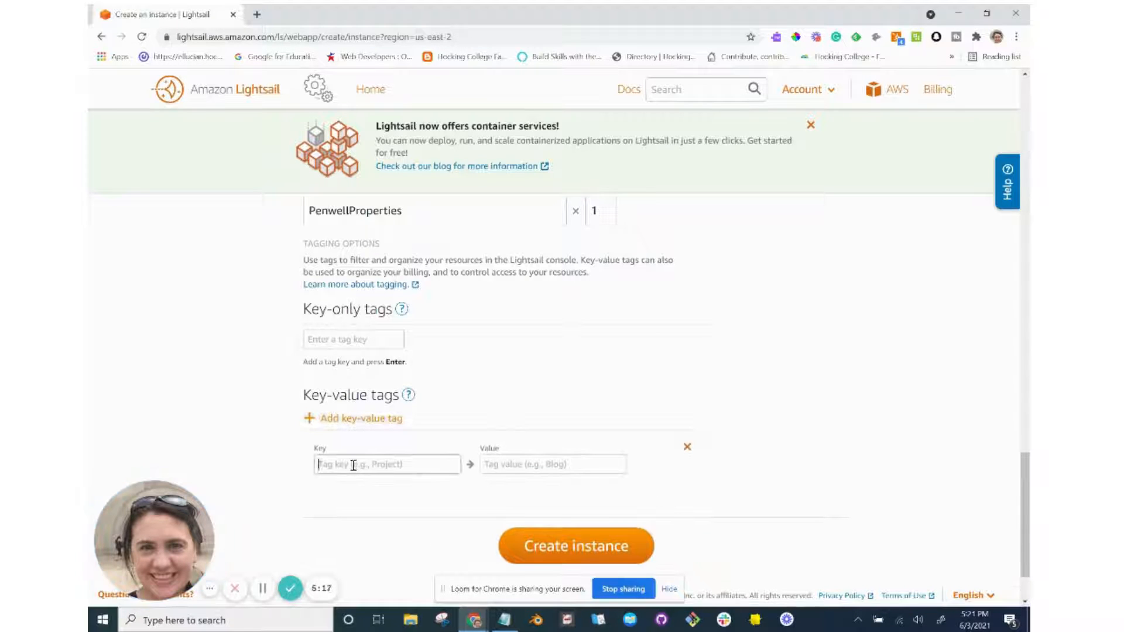
{"action": "type", "text": "Name"}
{"action": "key", "text": "Tab"}
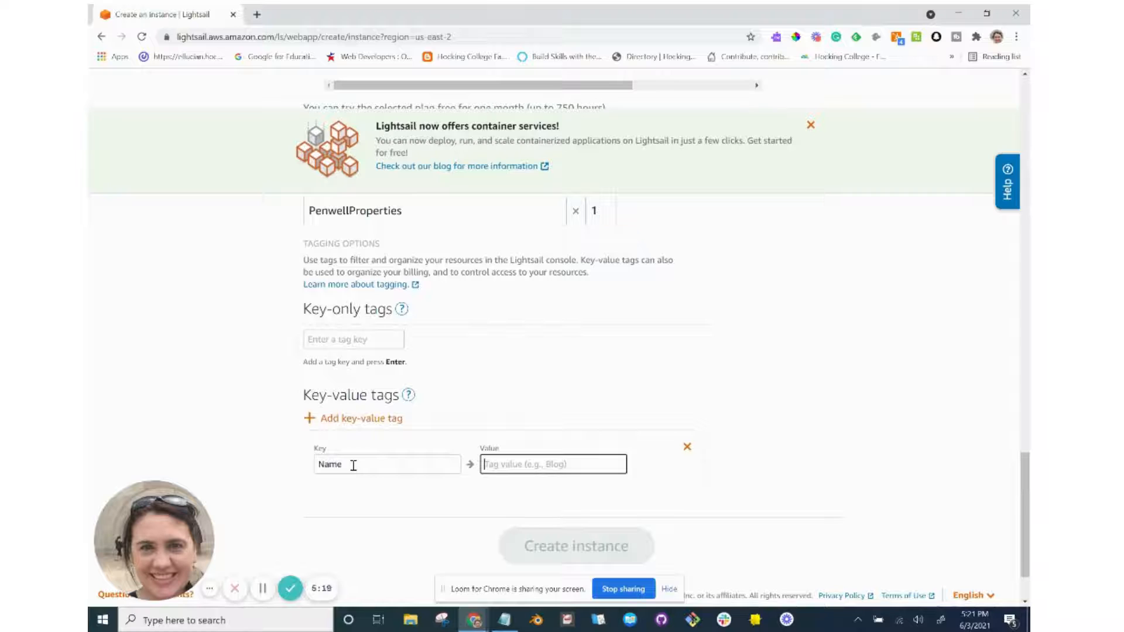
{"action": "type", "text": "Penwell Prope"}
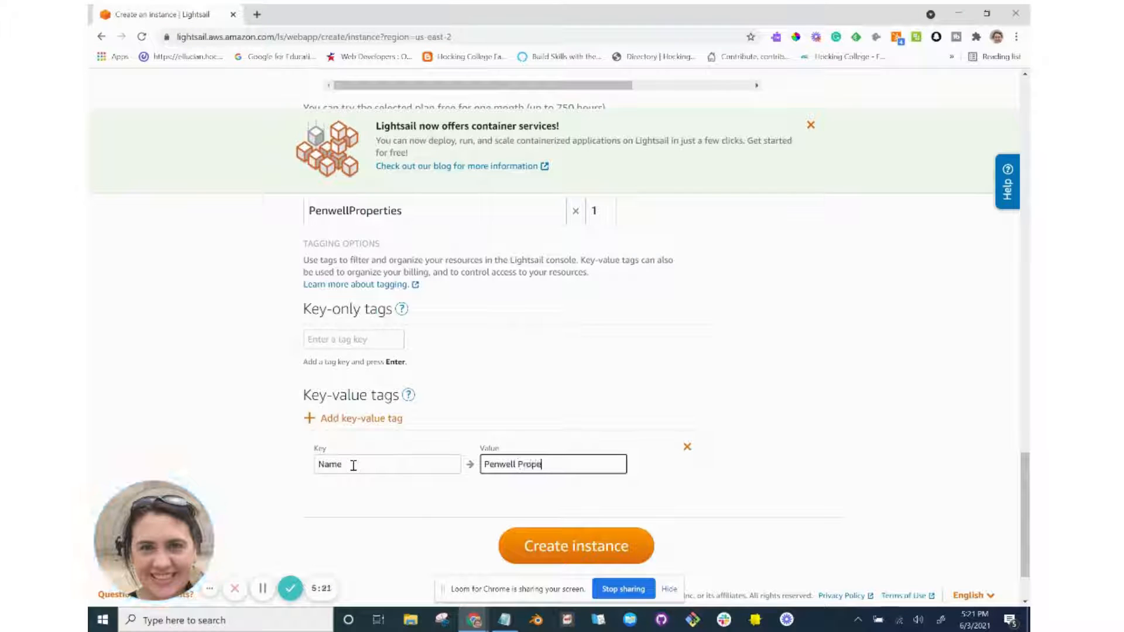
{"action": "type", "text": "rties"}
{"action": "left_click", "coordinate": [568, 543]}
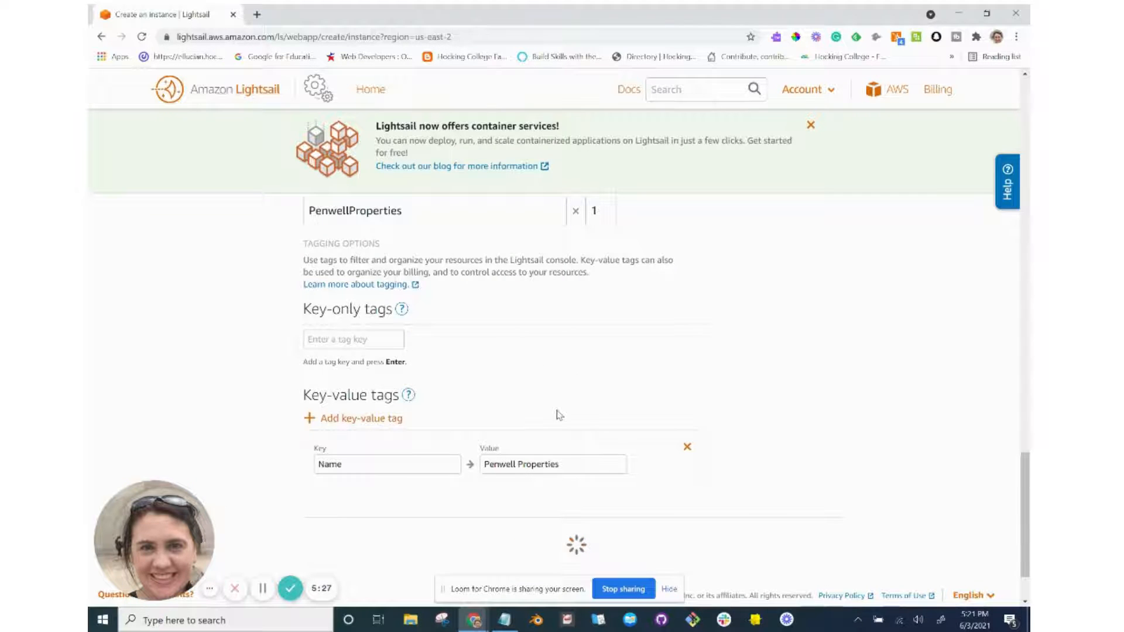
Scroll the tutorial to section 3 and highlight the admin password and browser SSH connection lines.
{"action": "scroll", "coordinate": [557, 410], "scroll_direction": "down", "scroll_amount": 2}
{"action": "key", "text": "alt+Tab"}
{"action": "scroll", "coordinate": [559, 414], "scroll_direction": "down", "scroll_amount": 1}
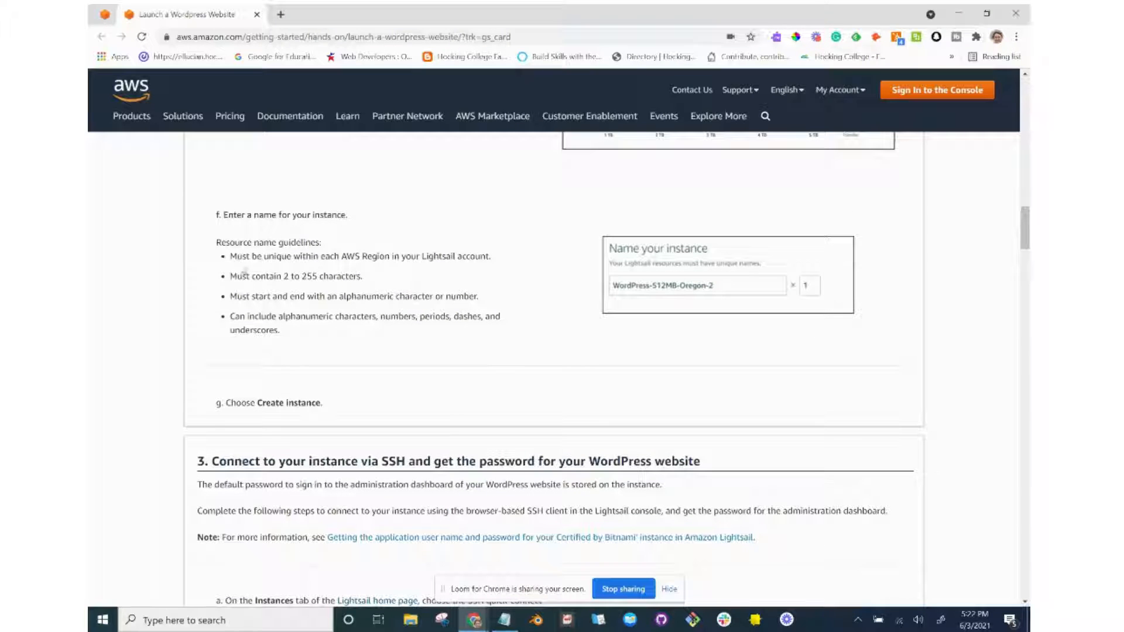
{"action": "scroll", "coordinate": [285, 341], "scroll_direction": "down", "scroll_amount": 1}
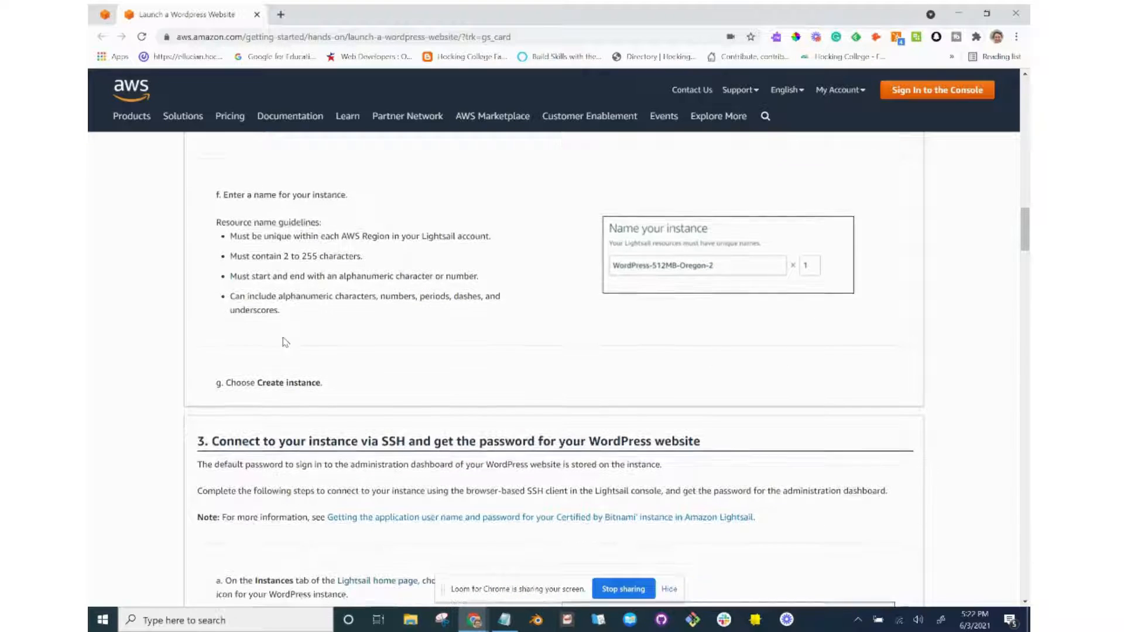
{"action": "scroll", "coordinate": [285, 341], "scroll_direction": "down", "scroll_amount": 4}
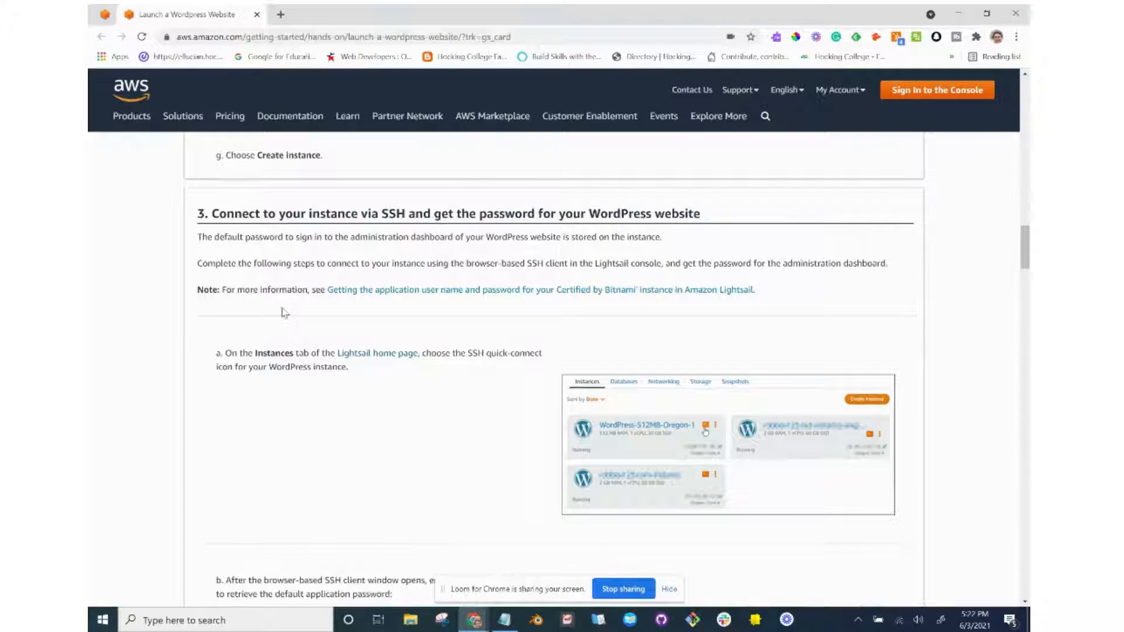
{"action": "scroll", "coordinate": [285, 312], "scroll_direction": "down", "scroll_amount": 1}
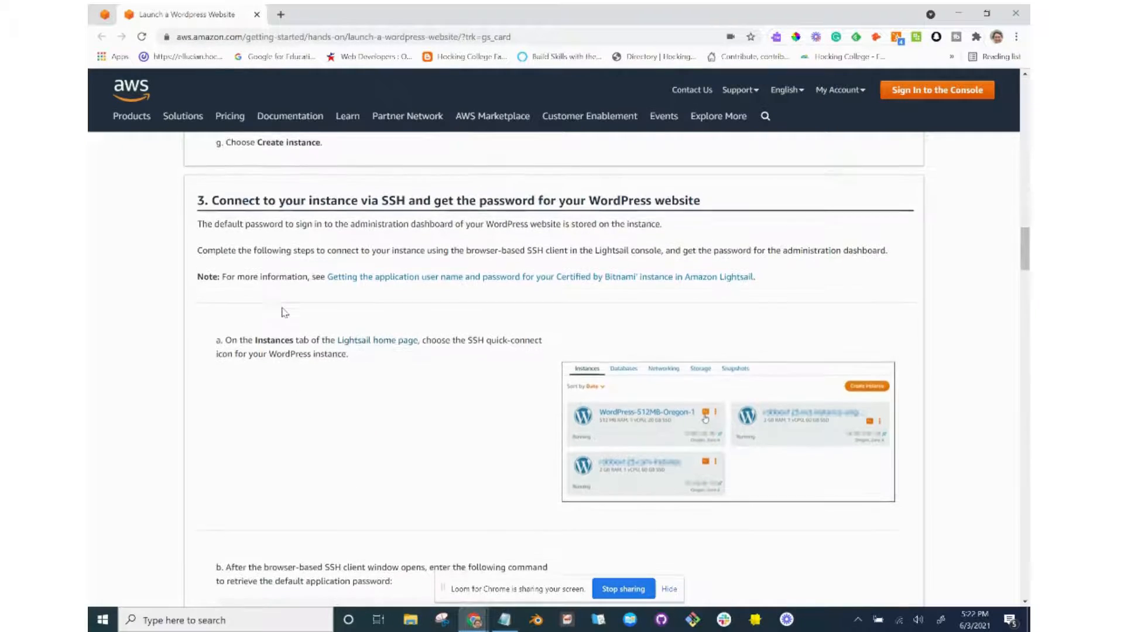
{"action": "scroll", "coordinate": [282, 312], "scroll_direction": "down", "scroll_amount": 1}
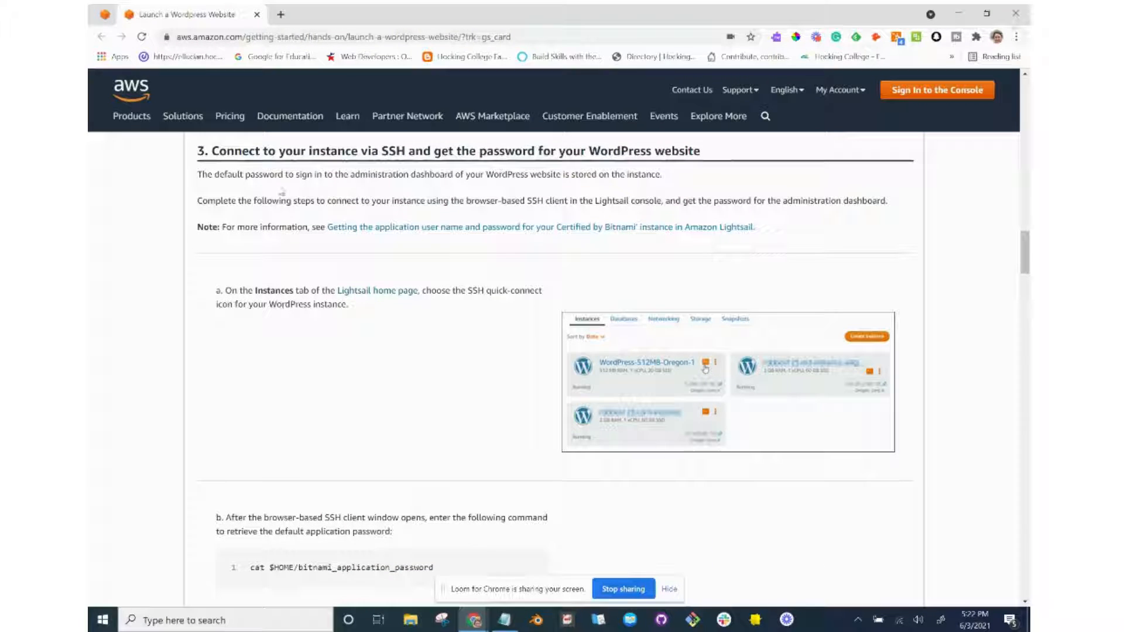
{"action": "left_click_drag", "start_coordinate": [243, 174], "coordinate": [577, 175]}
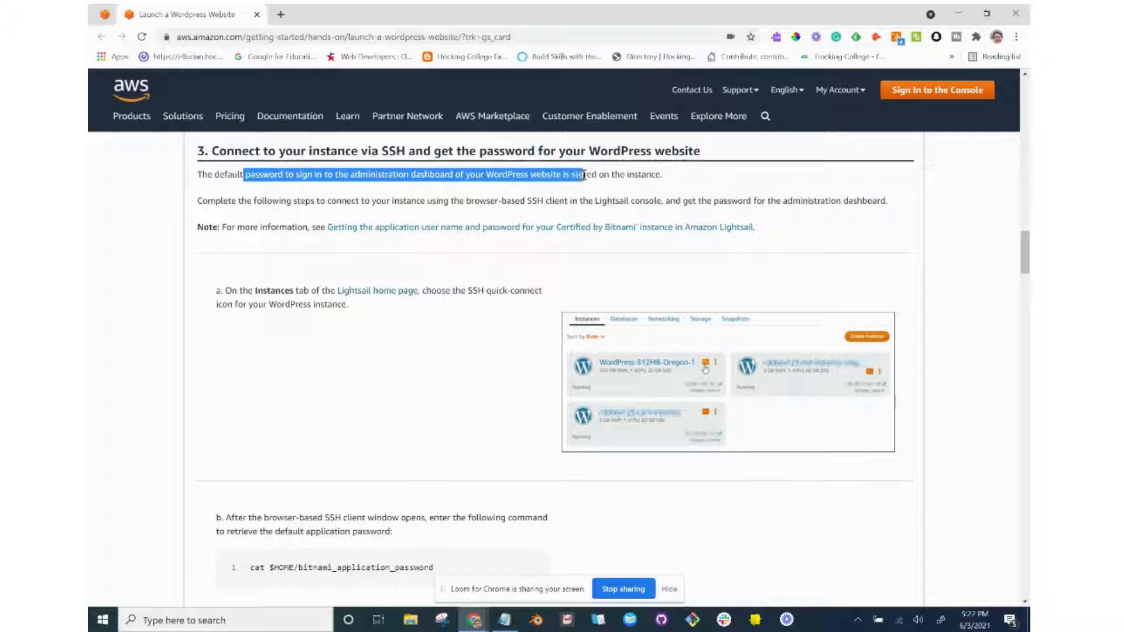
{"action": "left_click", "coordinate": [511, 180]}
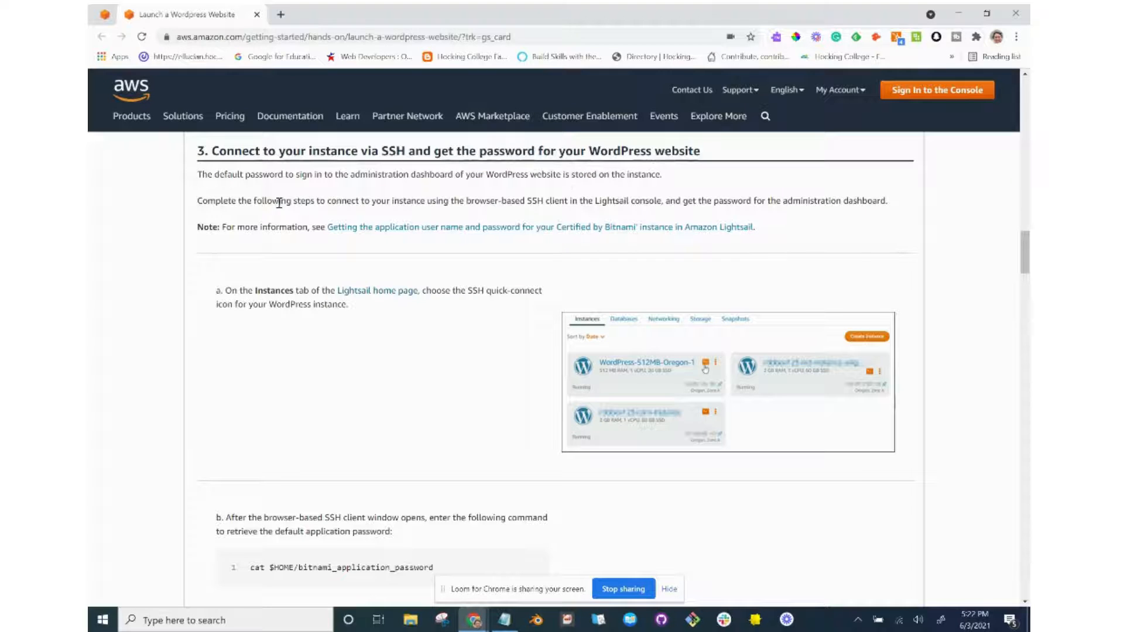
{"action": "left_click_drag", "start_coordinate": [295, 202], "coordinate": [656, 197]}
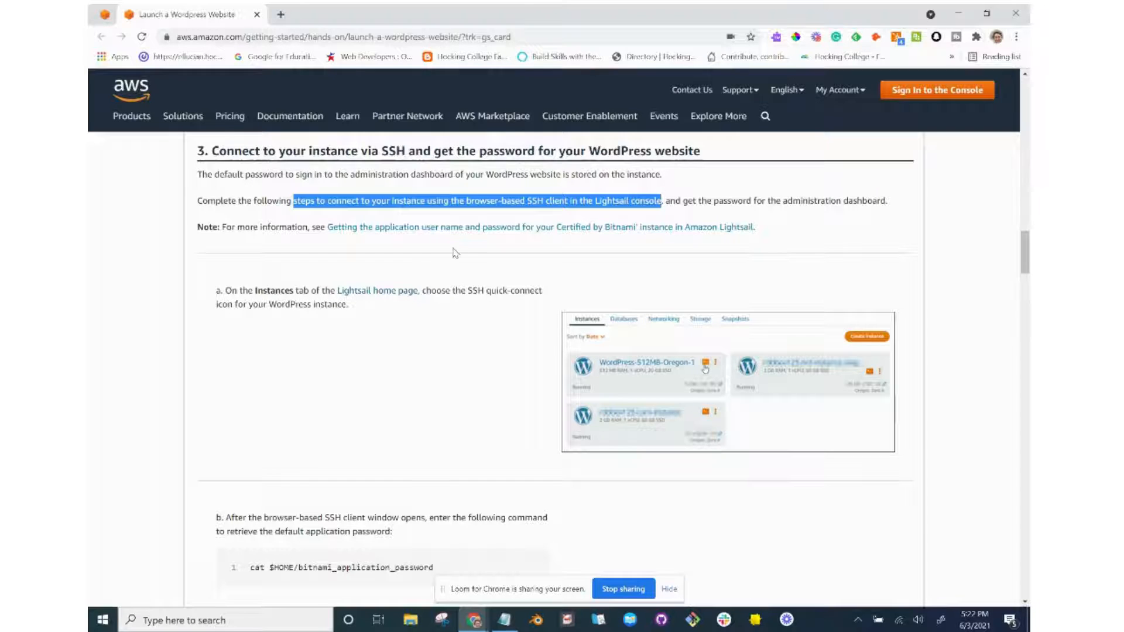
{"action": "scroll", "coordinate": [435, 262], "scroll_direction": "down", "scroll_amount": 3}
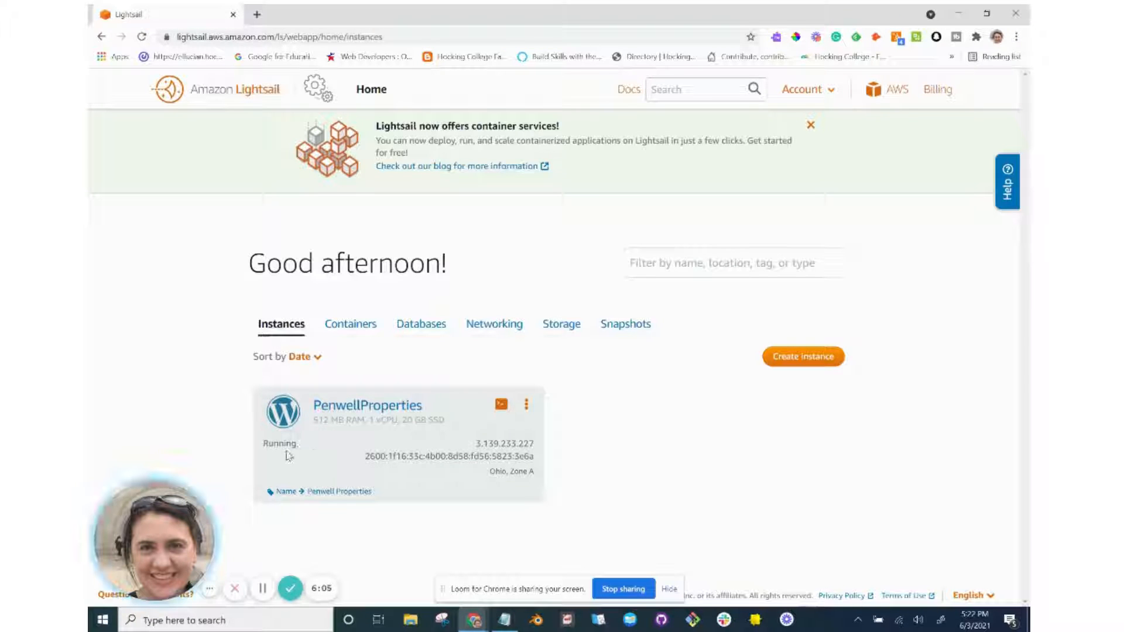
Launch the browser SSH terminal from the PenwellProperties instance card.
{"action": "key", "text": "alt+Tab"}
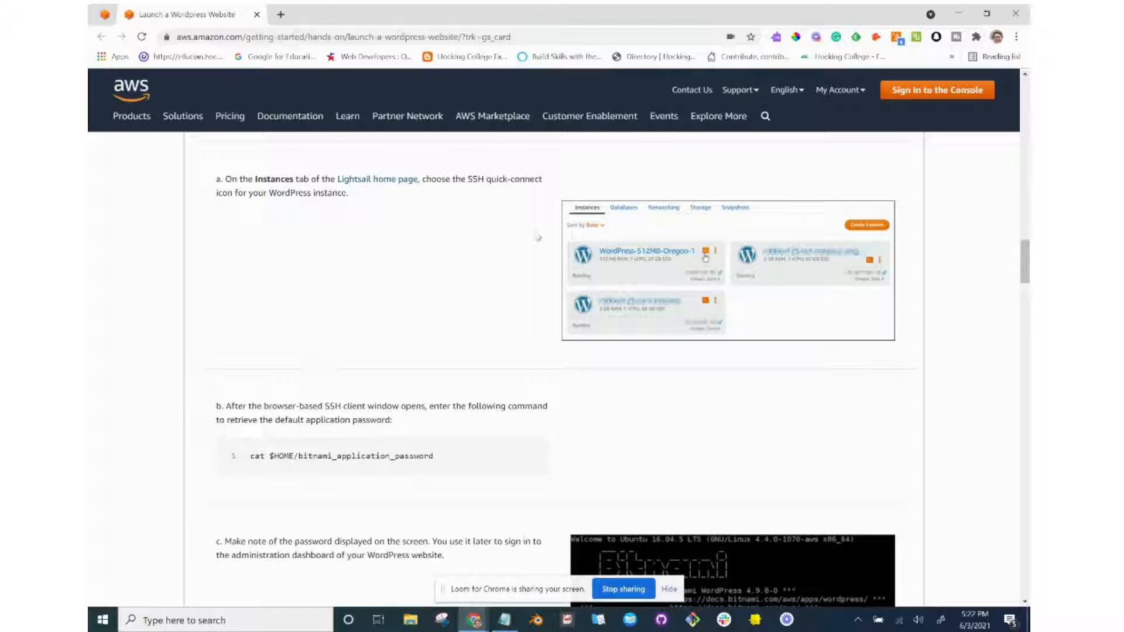
{"action": "key", "text": "alt+Tab"}
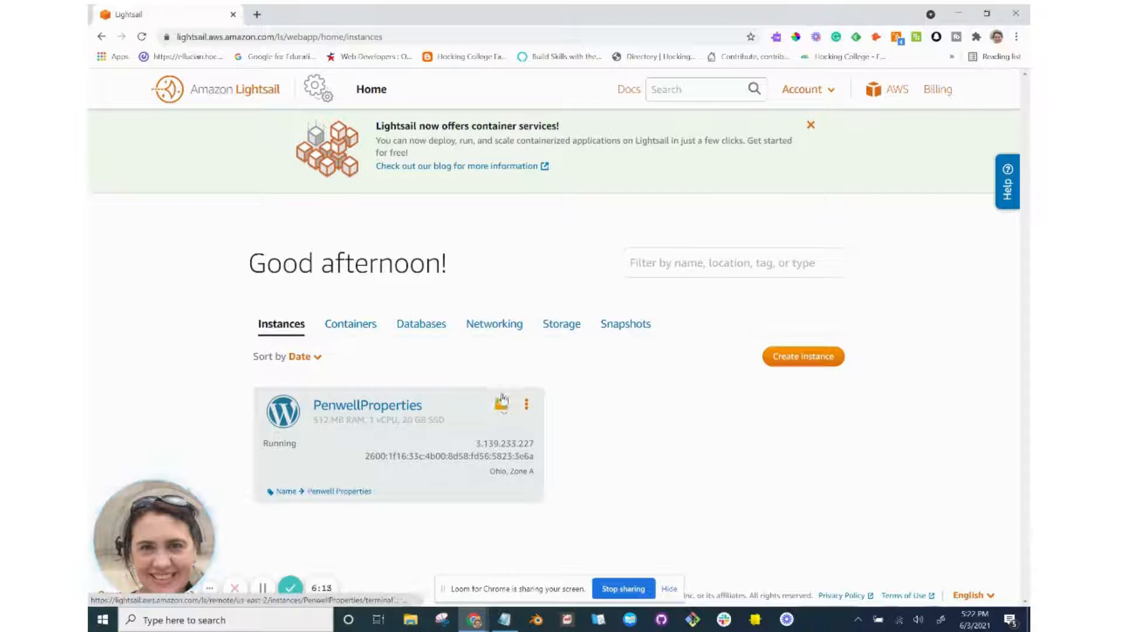
{"action": "left_click", "coordinate": [500, 412]}
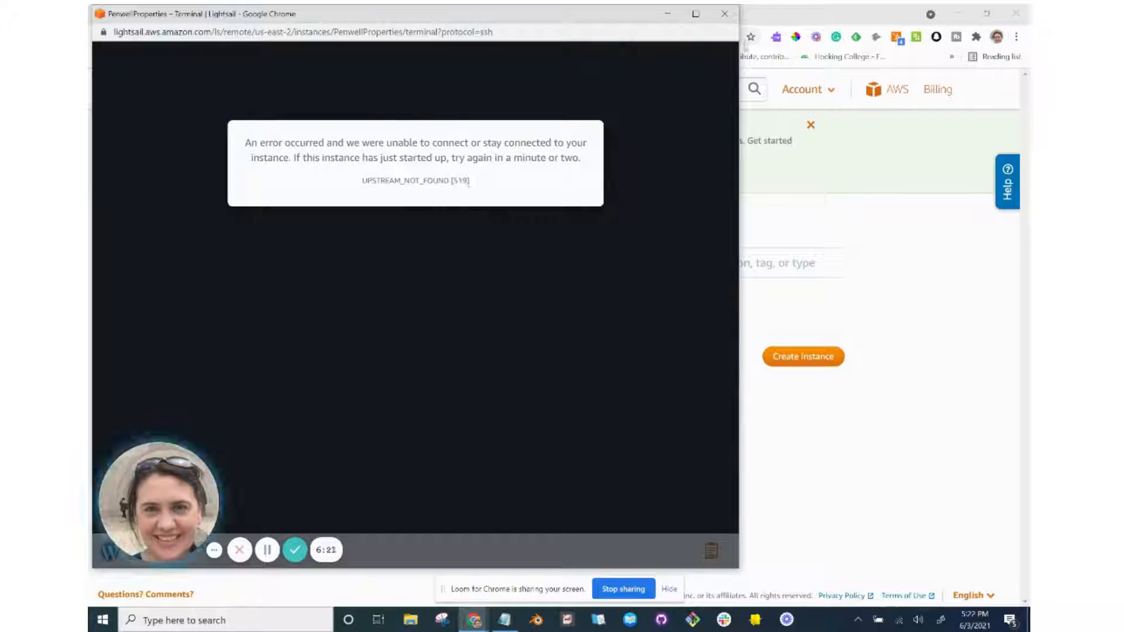
Close the UPSTREAM_NOT_FOUND terminal and retry the SSH connection to PenwellProperties.
{"action": "left_click", "coordinate": [725, 13]}
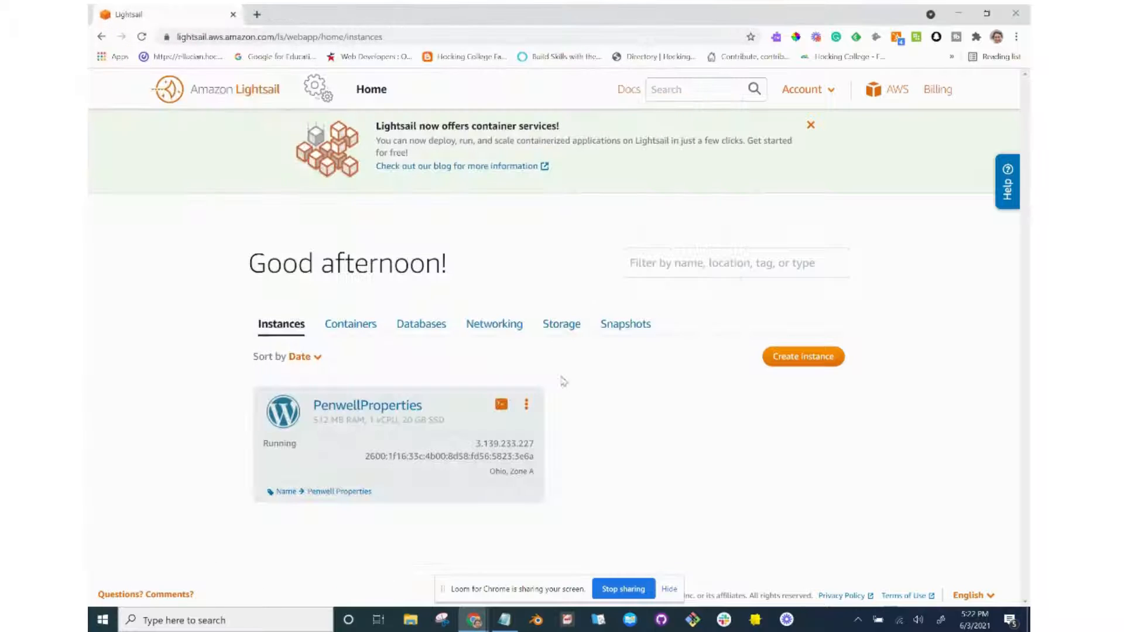
{"action": "key", "text": "alt+Tab"}
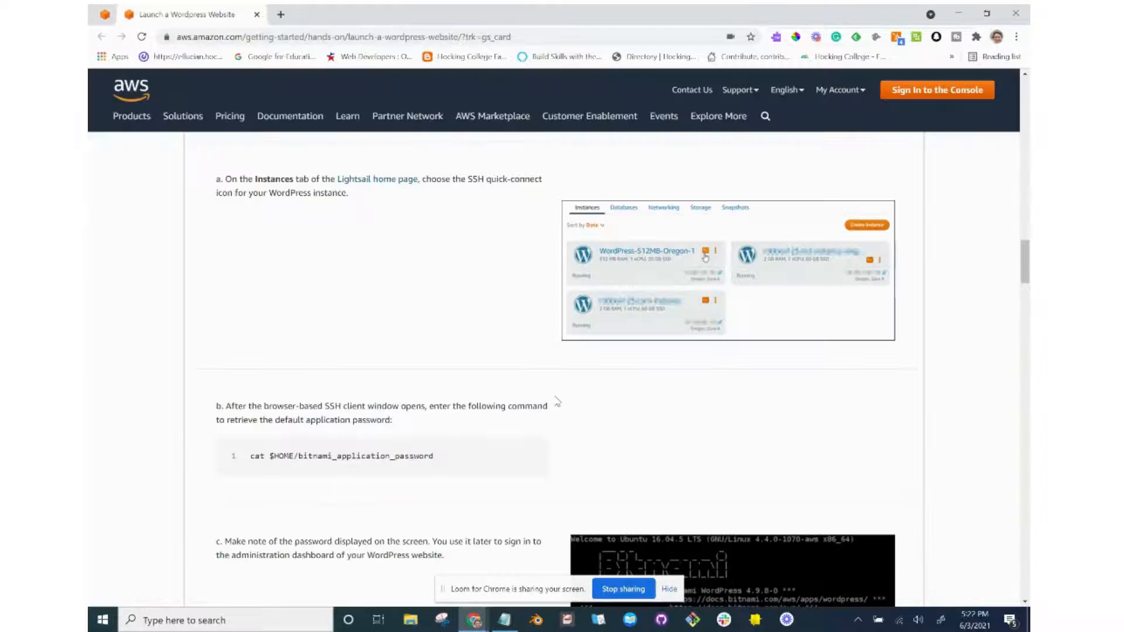
{"action": "scroll", "coordinate": [558, 402], "scroll_direction": "up", "scroll_amount": 1}
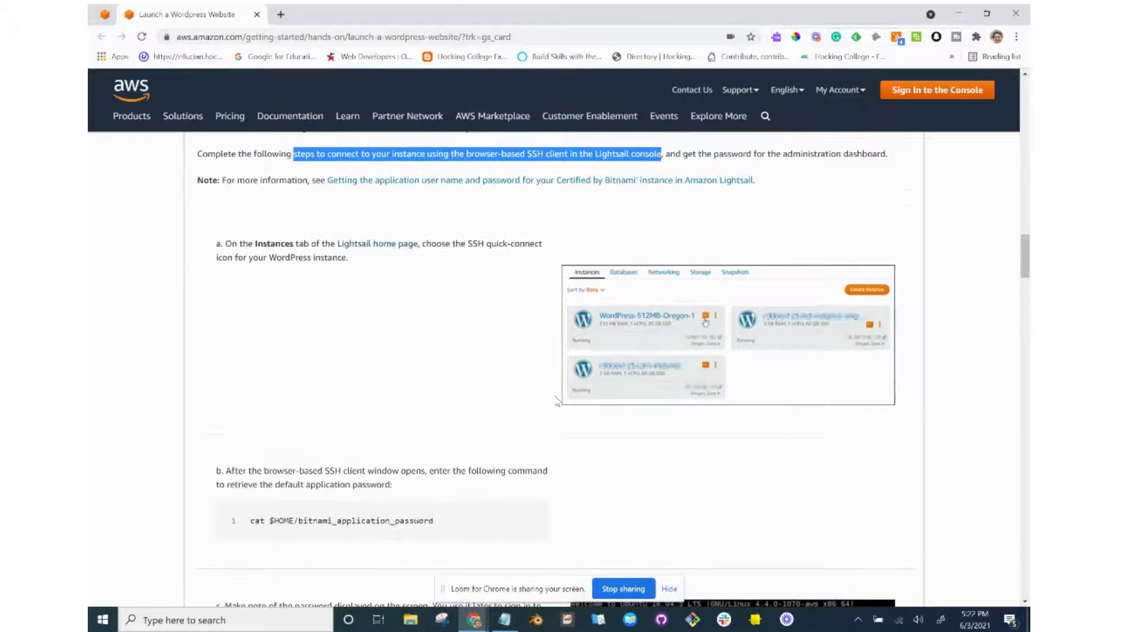
{"action": "scroll", "coordinate": [558, 402], "scroll_direction": "down", "scroll_amount": 3}
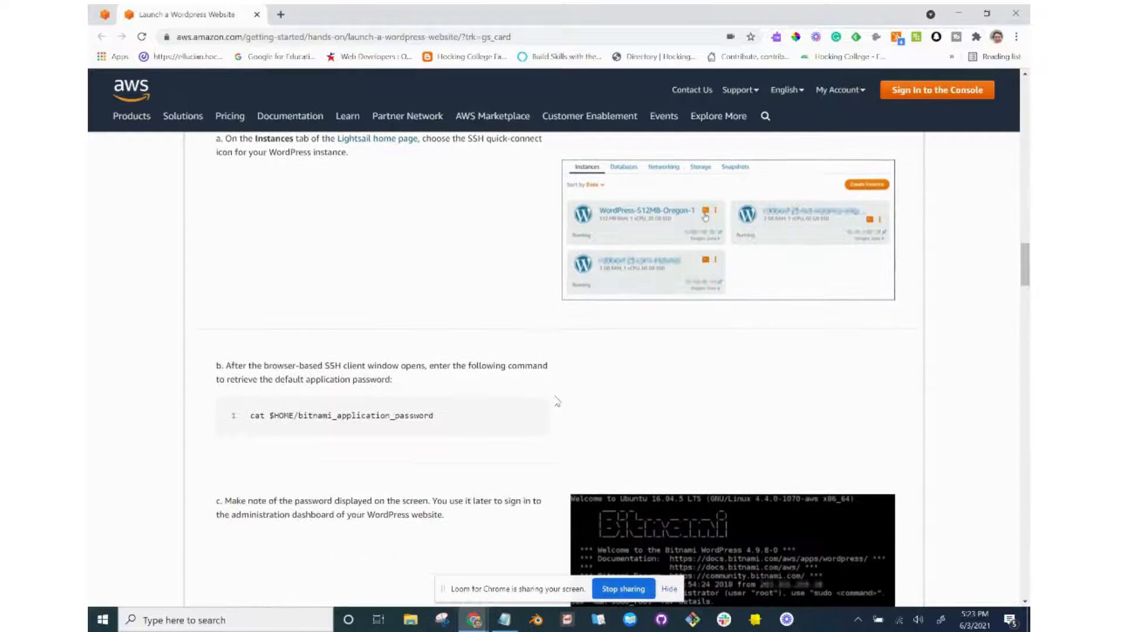
{"action": "key", "text": "alt+Tab"}
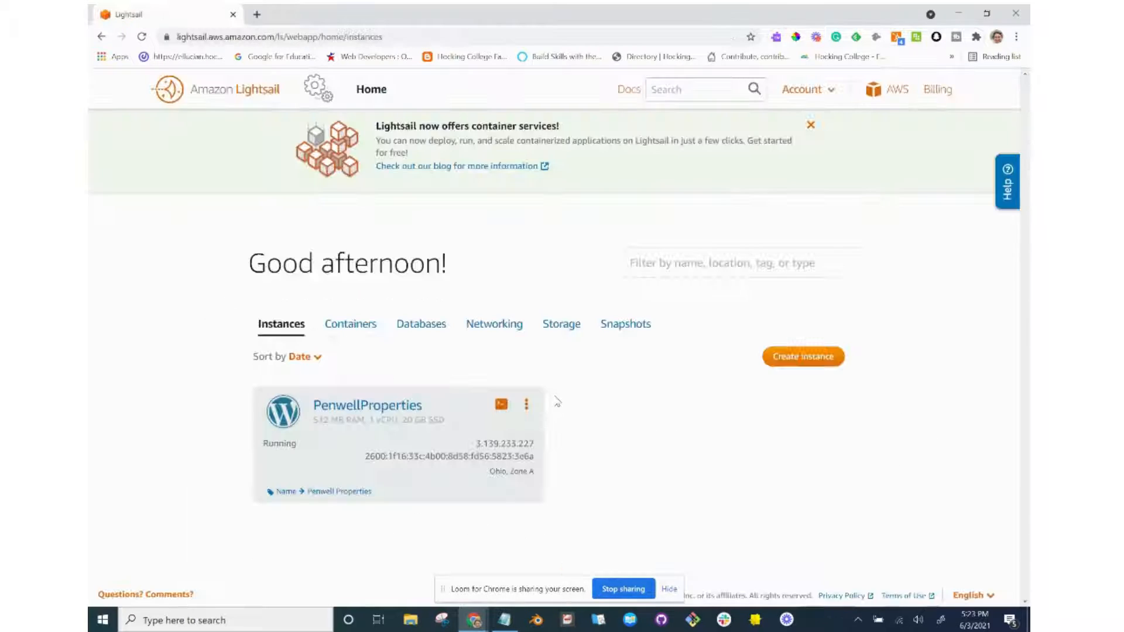
{"action": "left_click", "coordinate": [502, 407]}
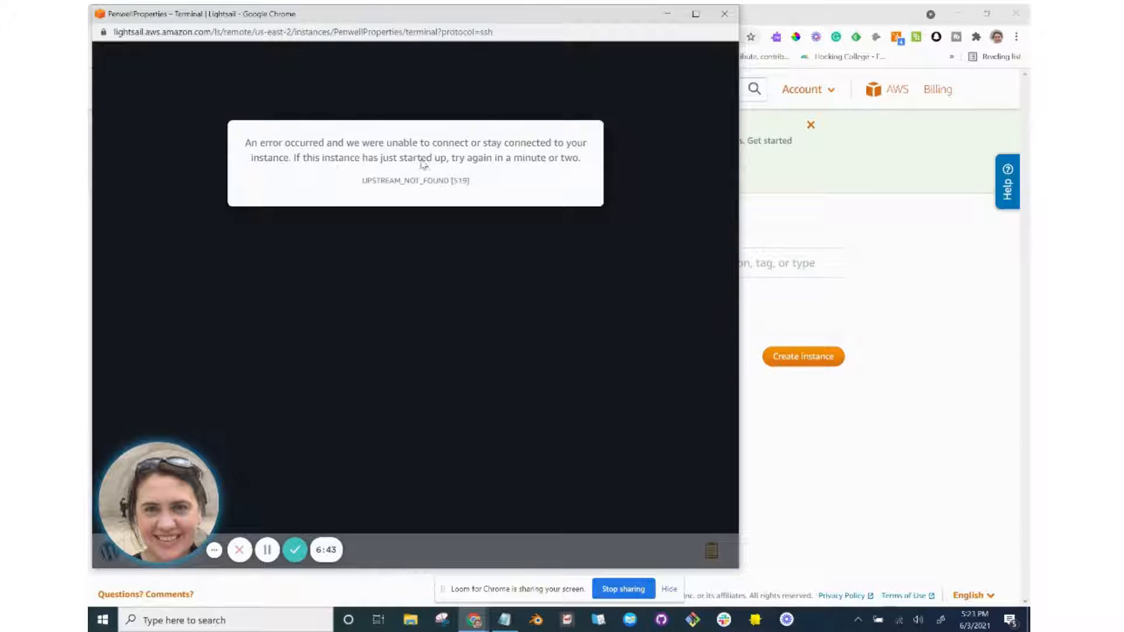
Close the failed session and reopen the SSH terminal, which reports CLIENT_UNAUTHORIZED [769].
{"action": "left_click", "coordinate": [725, 15]}
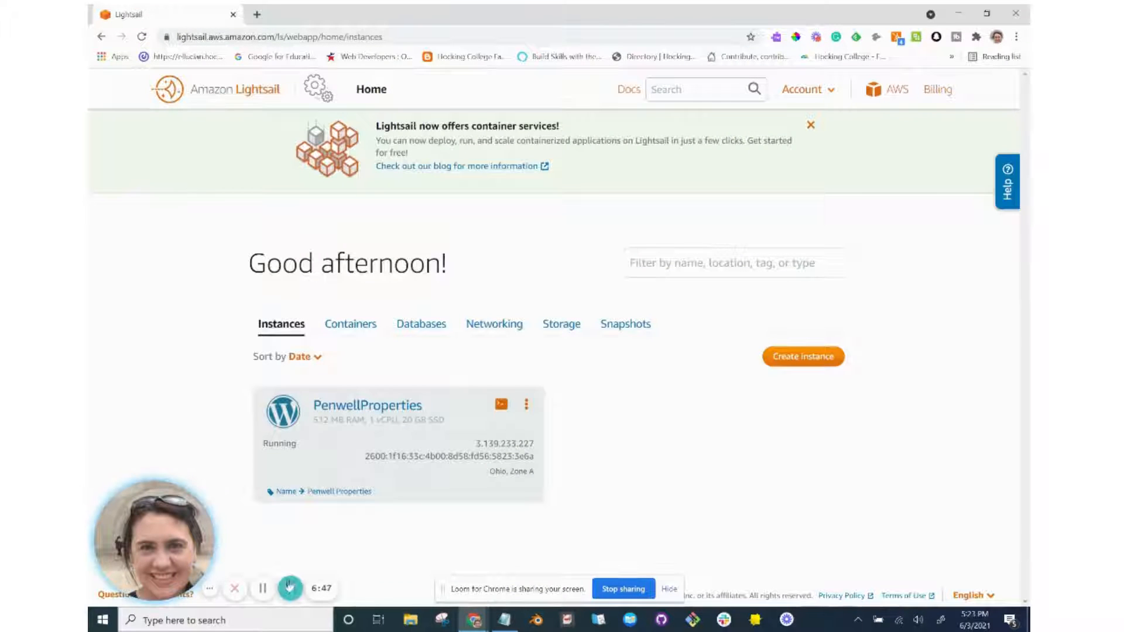
{"action": "left_click", "coordinate": [263, 589]}
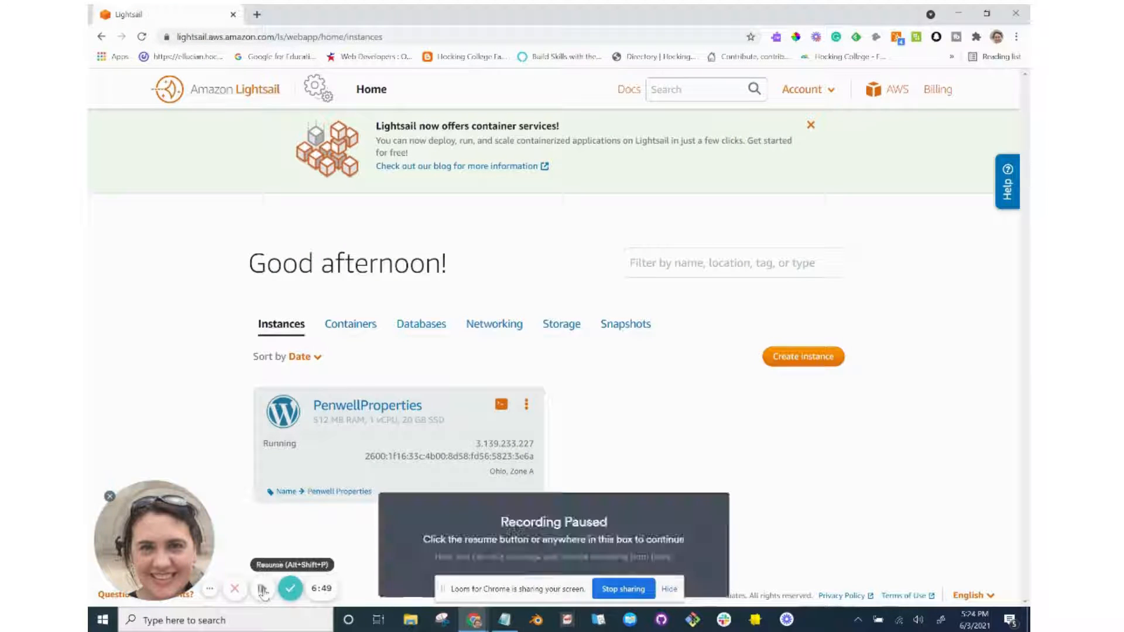
{"action": "left_click", "coordinate": [264, 588]}
{"action": "left_click", "coordinate": [503, 406]}
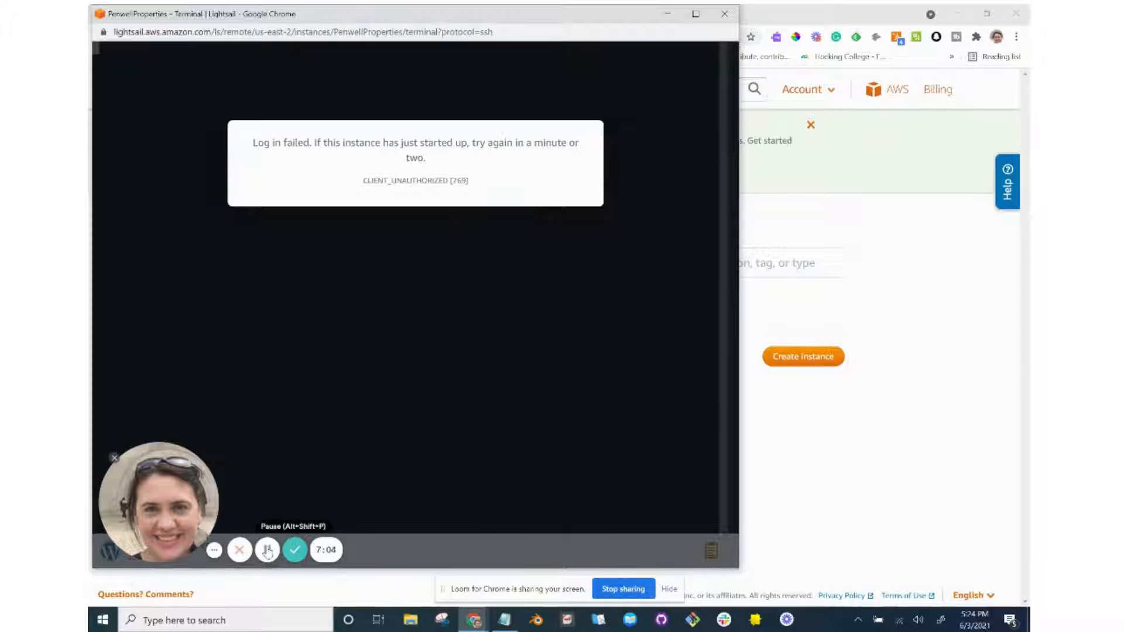
Close the failed terminal and reconnect a browser SSH session to PenwellProperties, reaching the Bitnami prompt.
{"action": "left_click", "coordinate": [725, 13]}
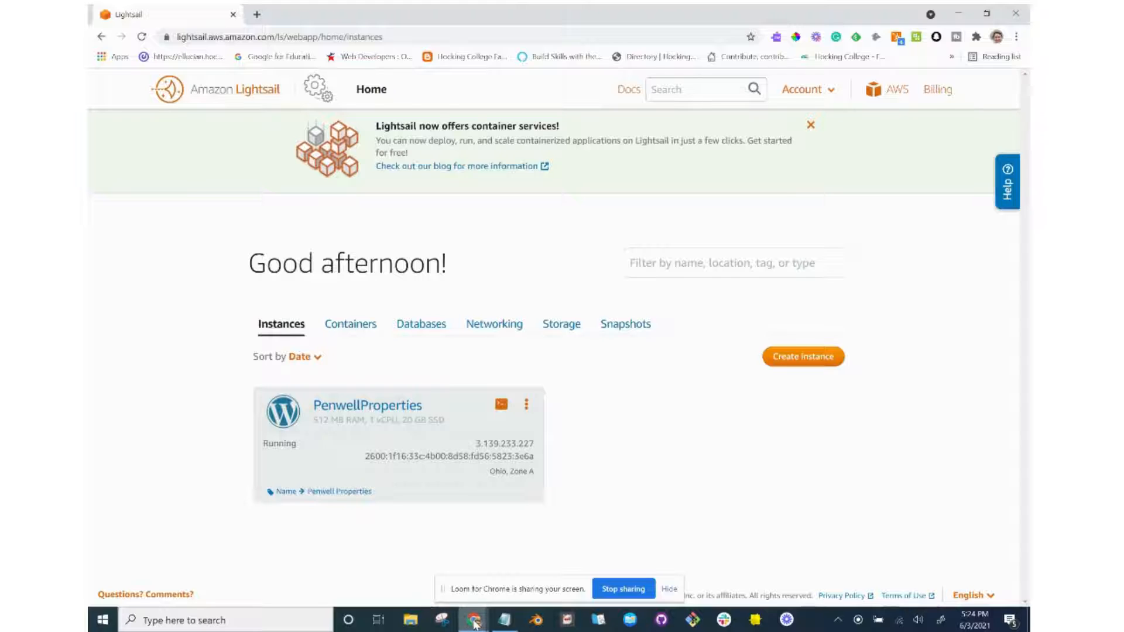
{"action": "mouse_move", "coordinate": [474, 620]}
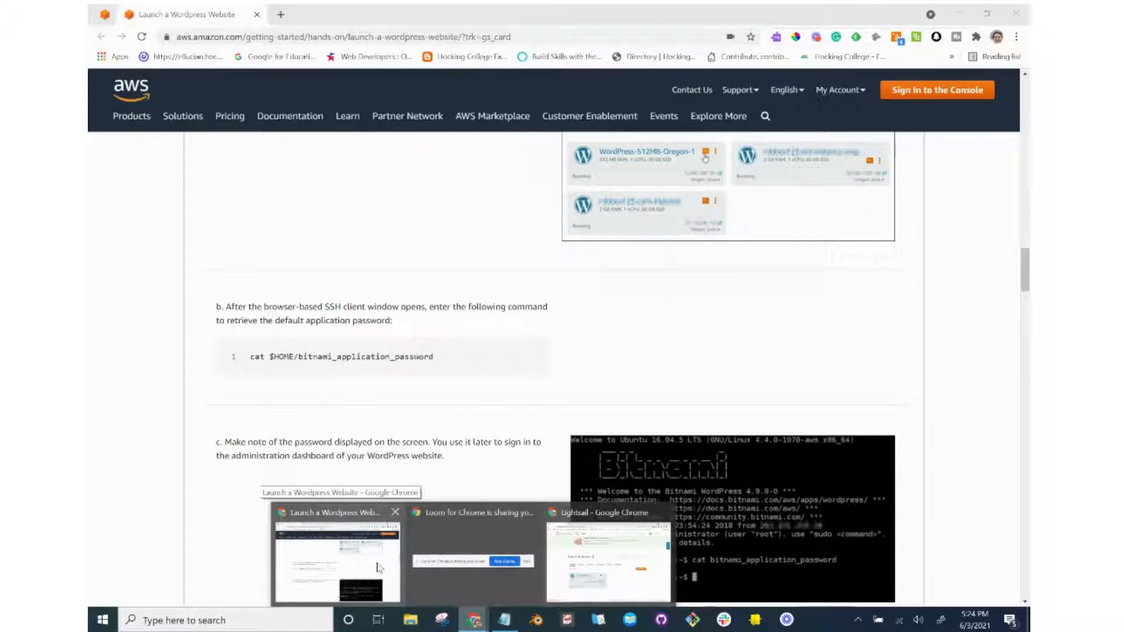
{"action": "left_click", "coordinate": [378, 566]}
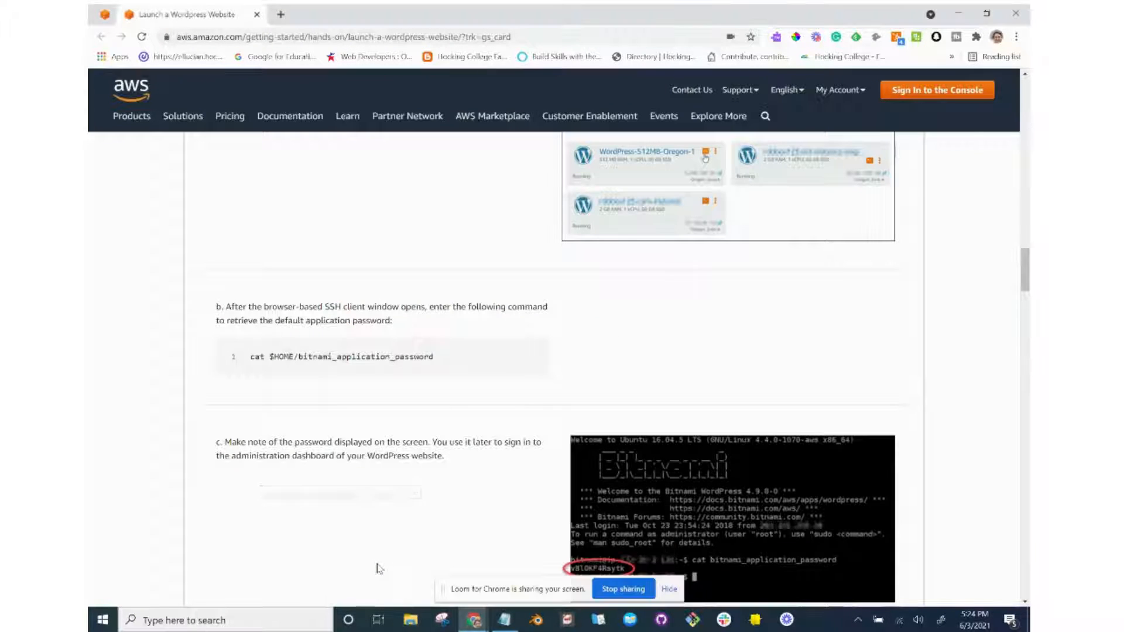
{"action": "key", "text": "alt+Tab"}
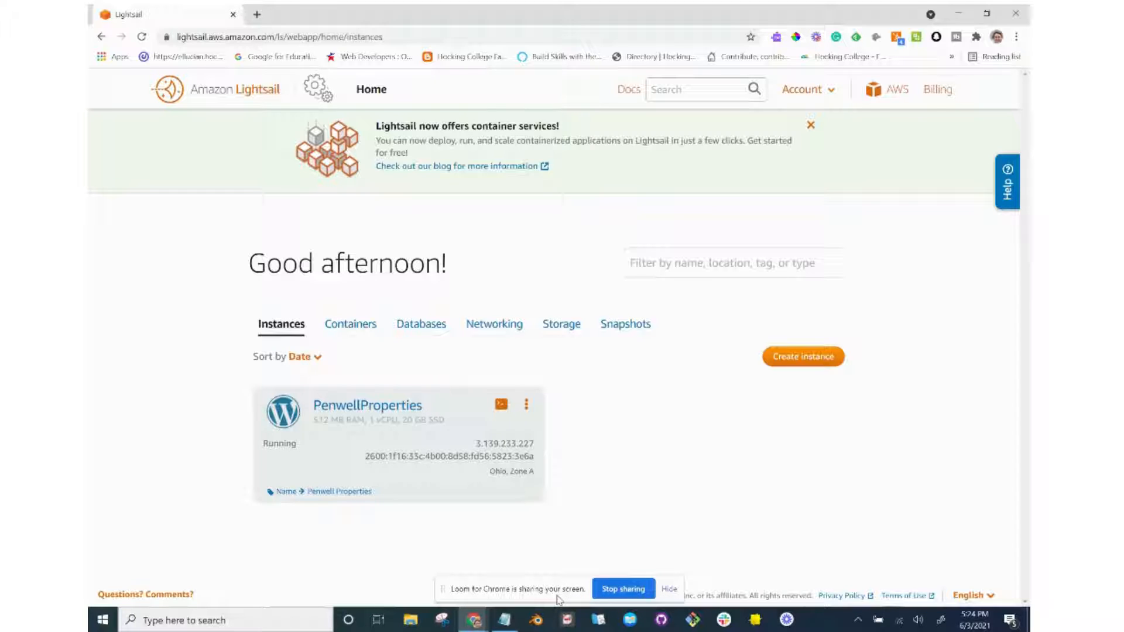
{"action": "mouse_move", "coordinate": [474, 625]}
{"action": "left_click", "coordinate": [503, 406]}
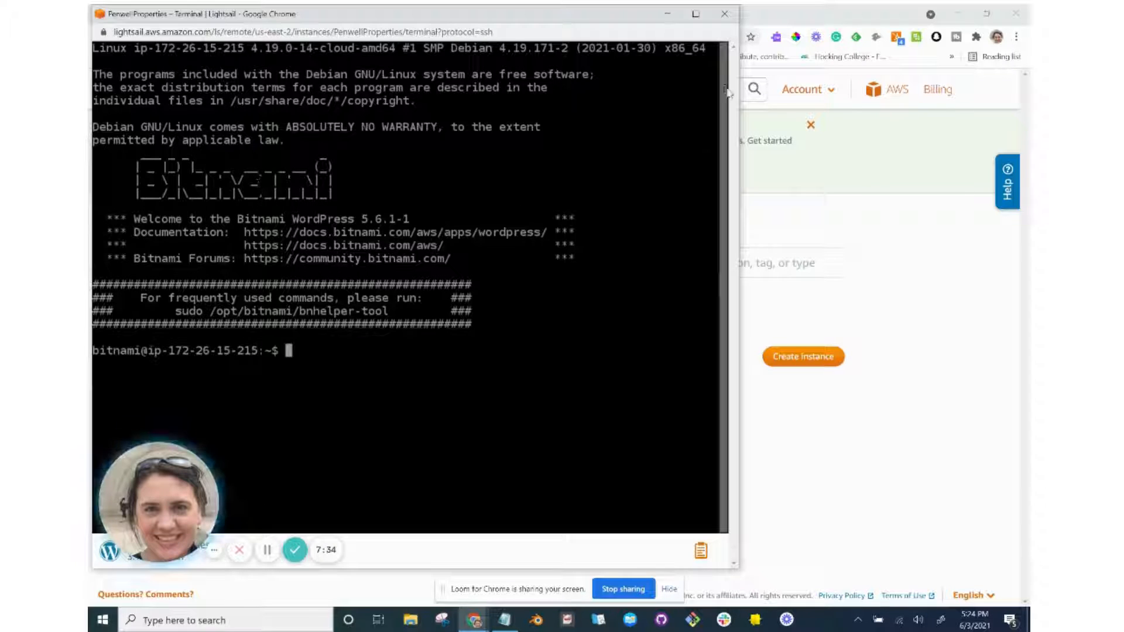
Copy the tutorial's cat $HOME/bitnami_application_password command and return to the SSH terminal.
{"action": "left_click", "coordinate": [669, 14]}
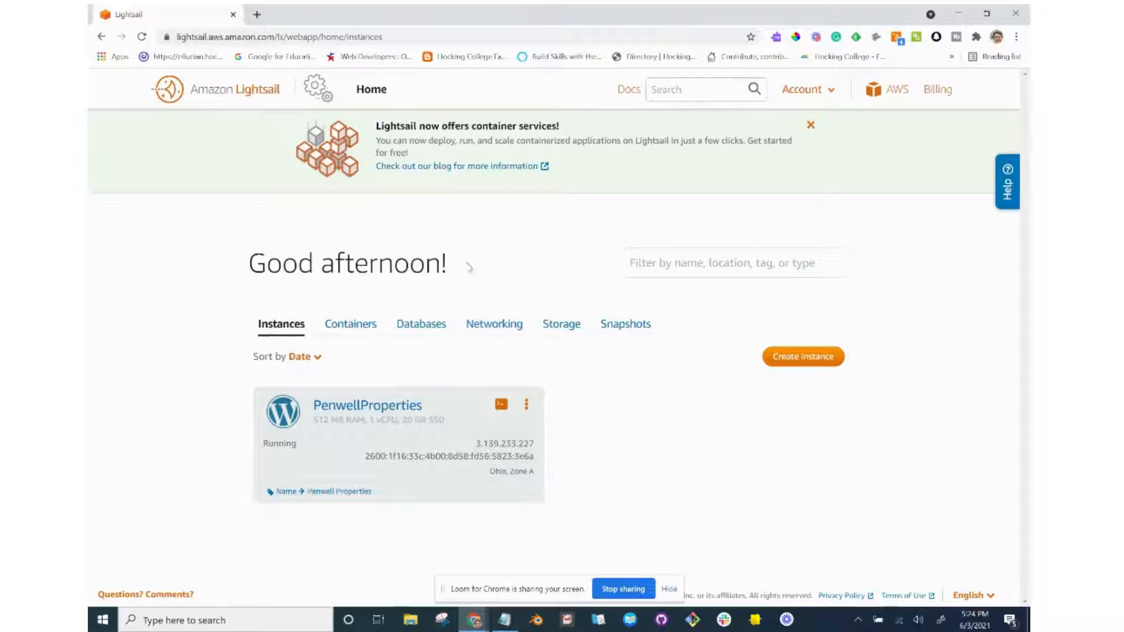
{"action": "key", "text": "alt+Tab"}
{"action": "key", "text": "alt+Tab"}
{"action": "key", "text": "alt+Tab"}
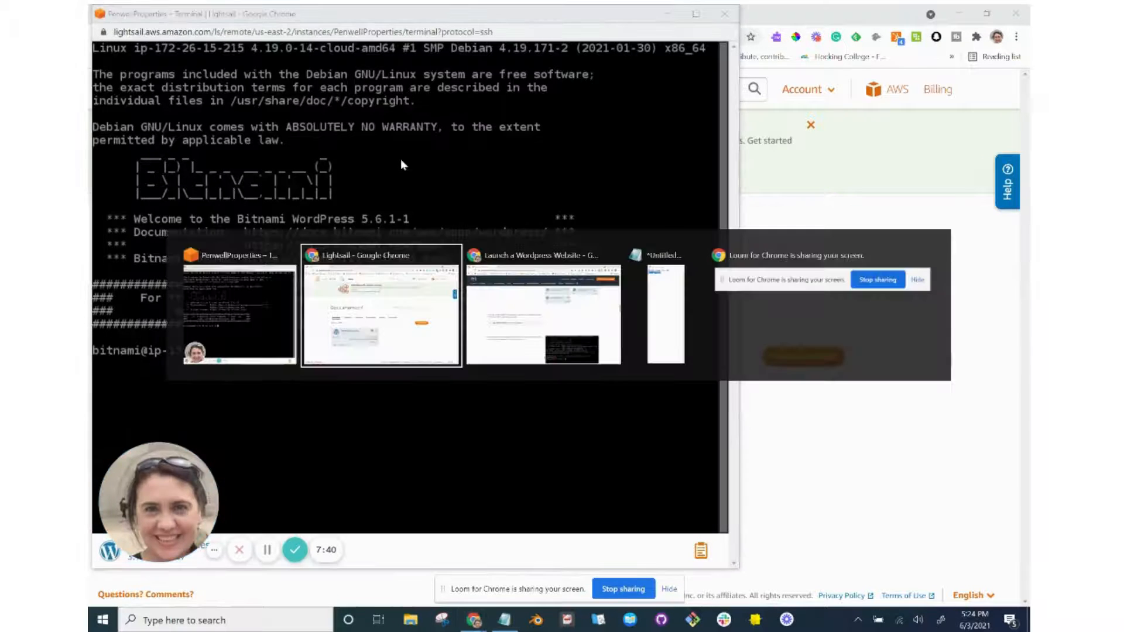
{"action": "scroll", "coordinate": [416, 287], "scroll_direction": "down", "scroll_amount": 1}
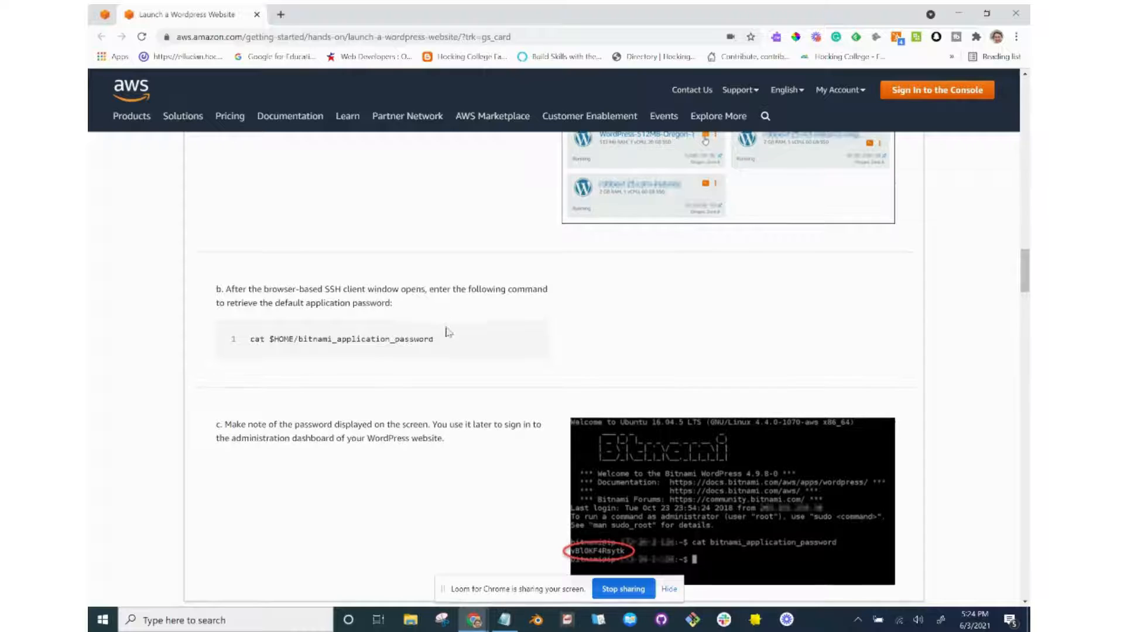
{"action": "left_click_drag", "start_coordinate": [454, 344], "coordinate": [253, 338]}
{"action": "key", "text": "ctrl+c"}
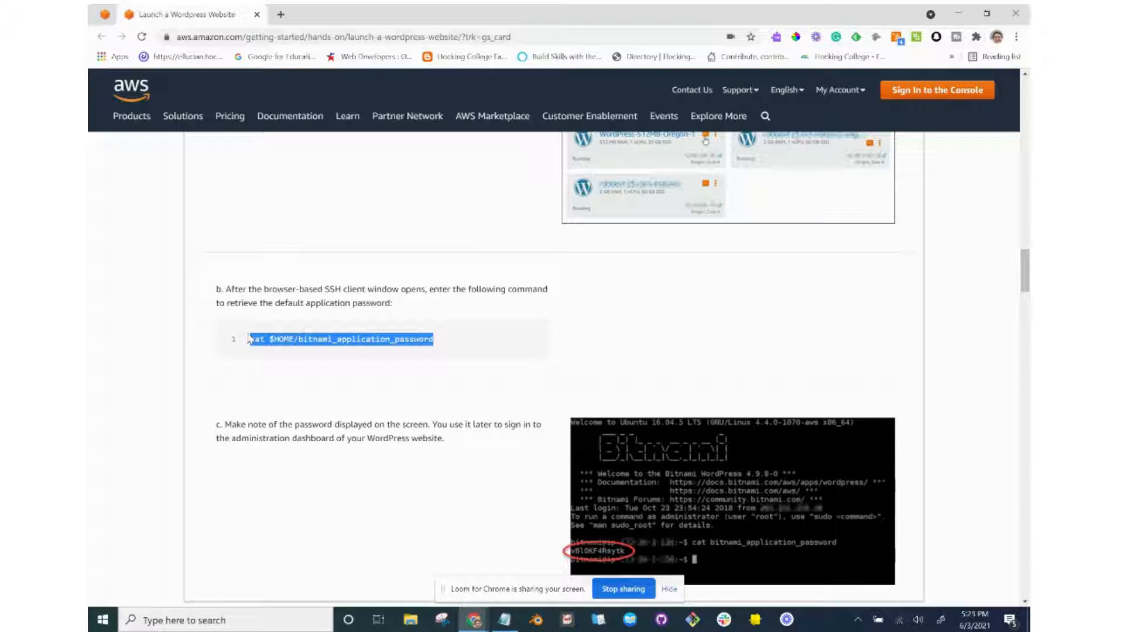
{"action": "key", "text": "alt+Tab"}
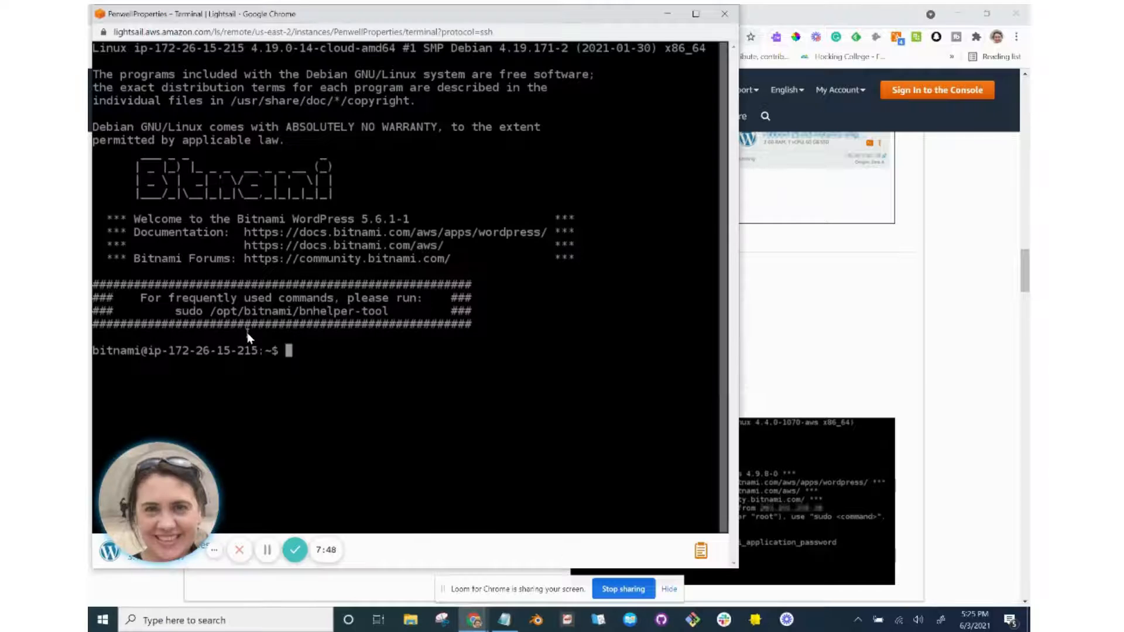
Paste and run cat $HOME/bitnami_application_password at the terminal prompt.
{"action": "right_click", "coordinate": [290, 354]}
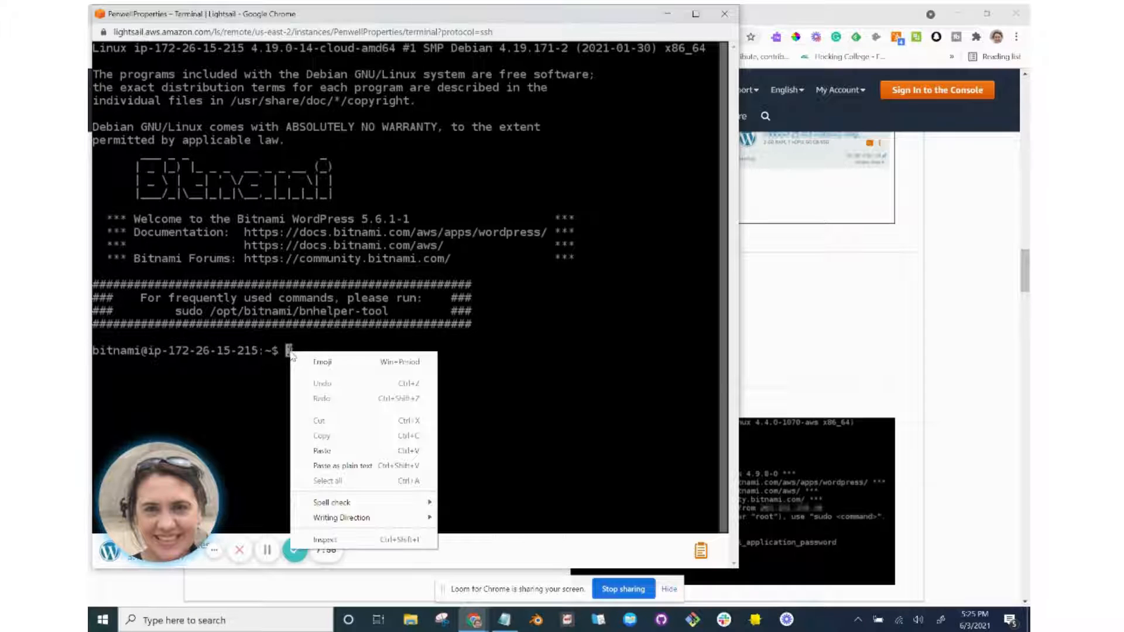
{"action": "left_click", "coordinate": [343, 452]}
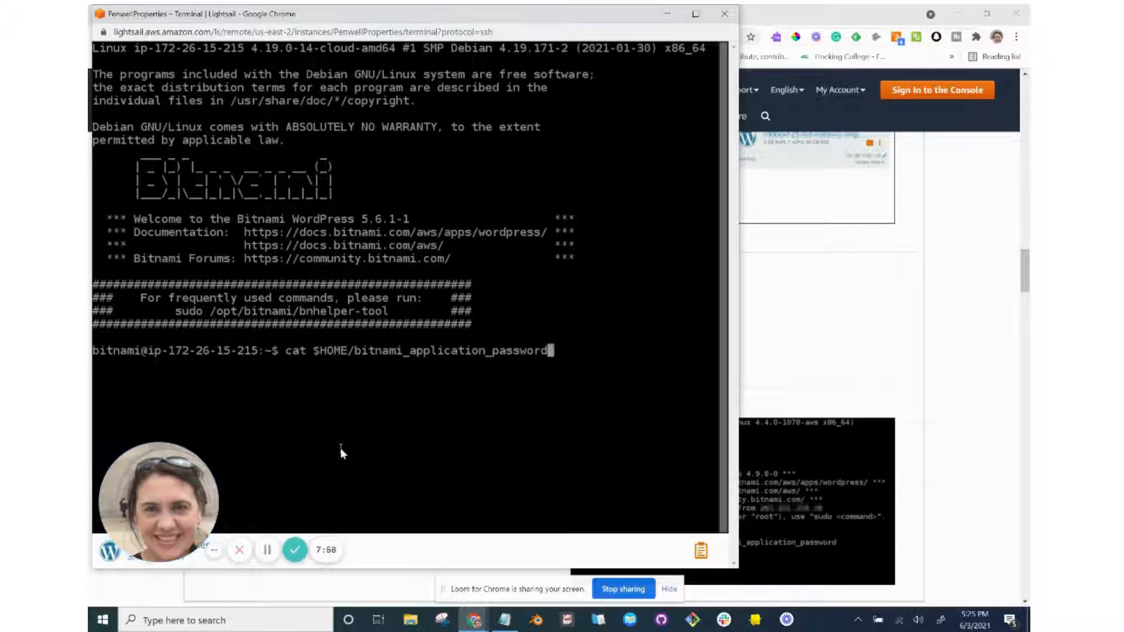
{"action": "key", "text": "Return"}
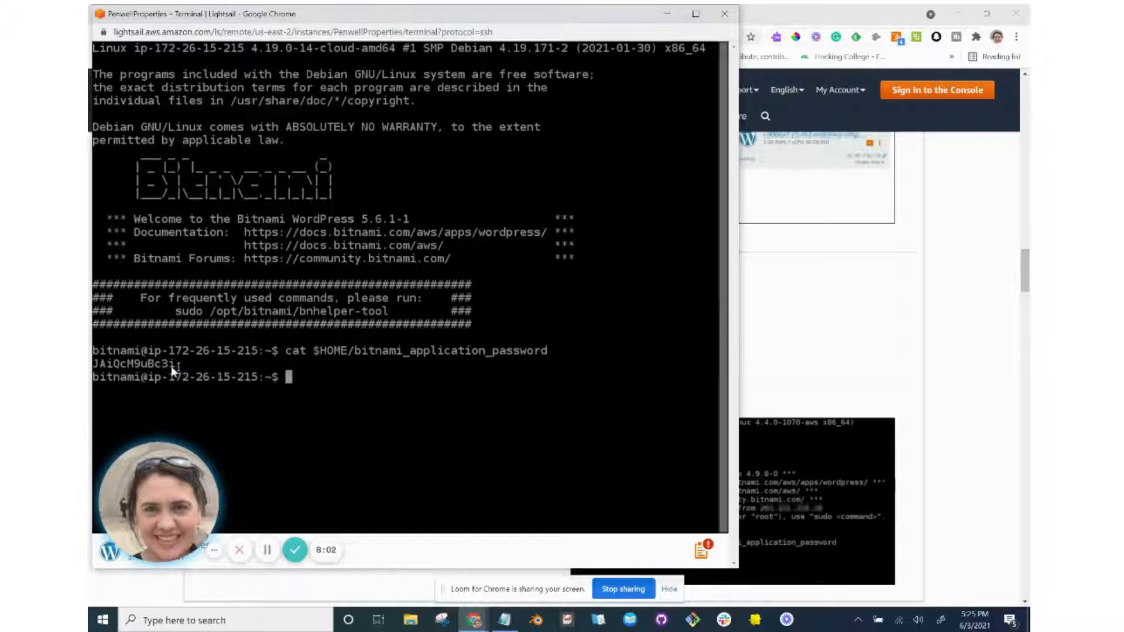
Copy the printed WordPress application password into the Notepad note.
{"action": "left_click_drag", "start_coordinate": [179, 364], "coordinate": [92, 366]}
{"action": "right_click", "coordinate": [114, 372]}
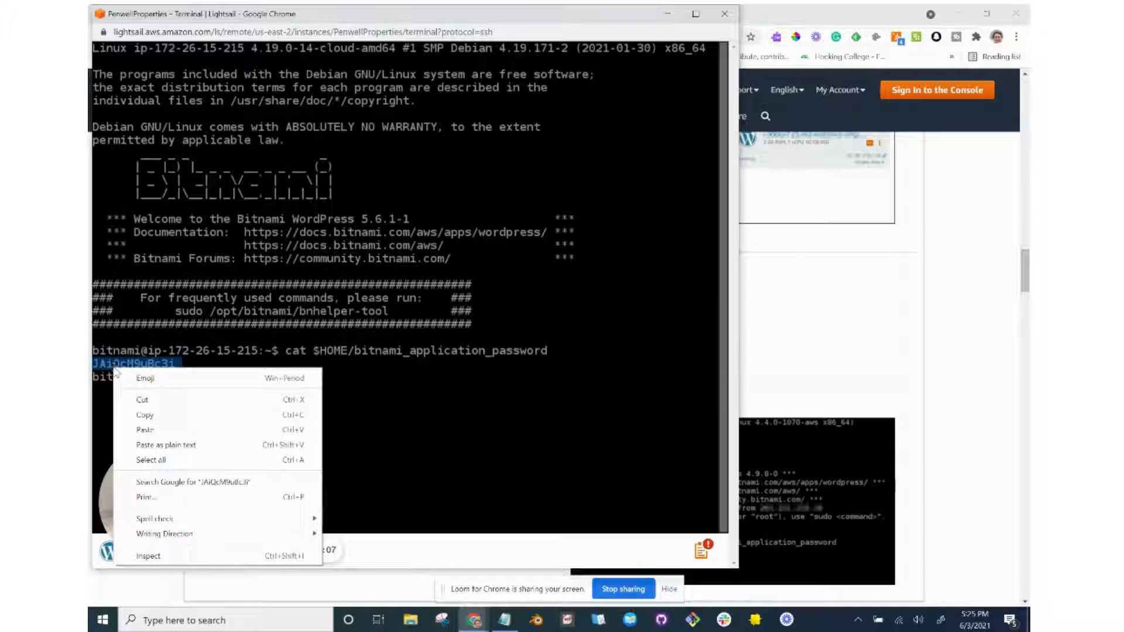
{"action": "left_click", "coordinate": [140, 413]}
{"action": "left_click", "coordinate": [504, 620]}
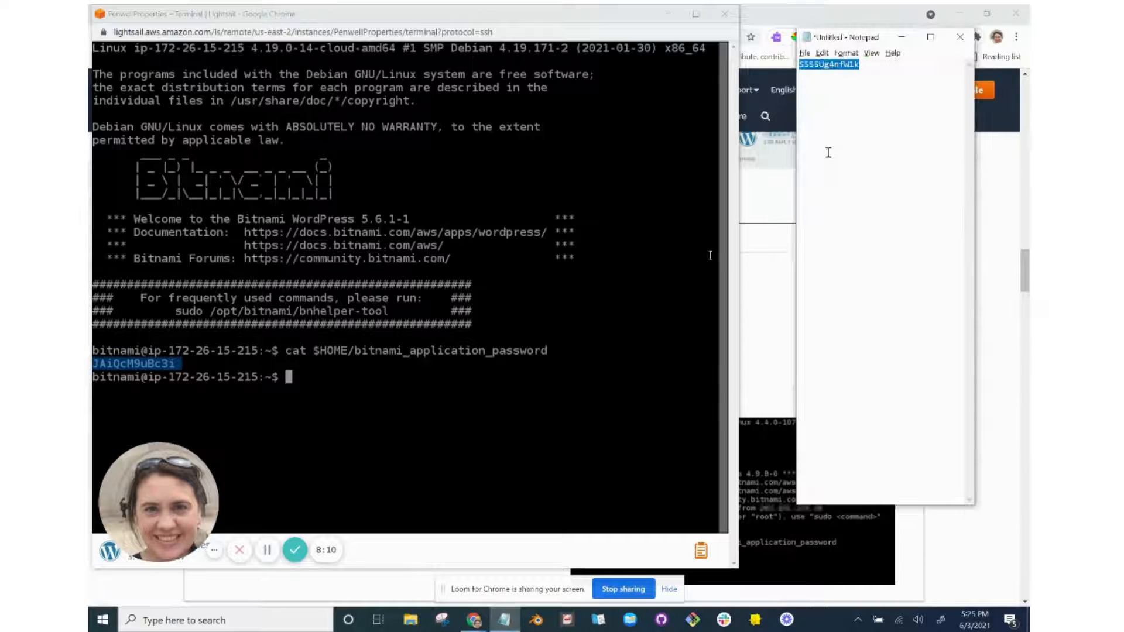
{"action": "key", "text": "BackSpace"}
{"action": "key", "text": "ctrl+v"}
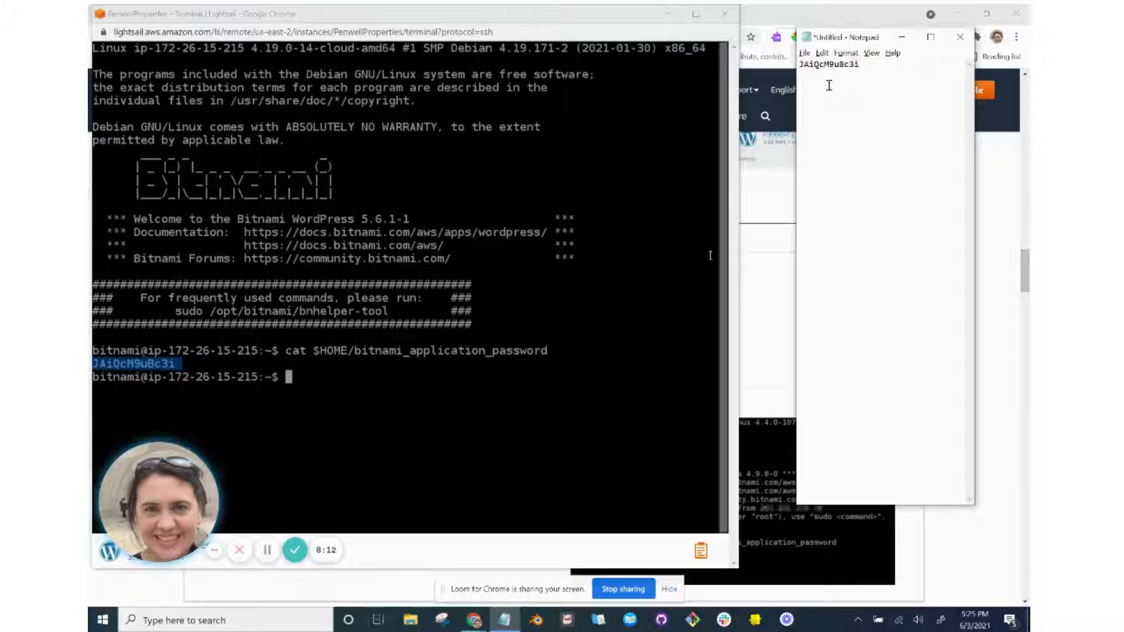
{"action": "key", "text": "BackSpace"}
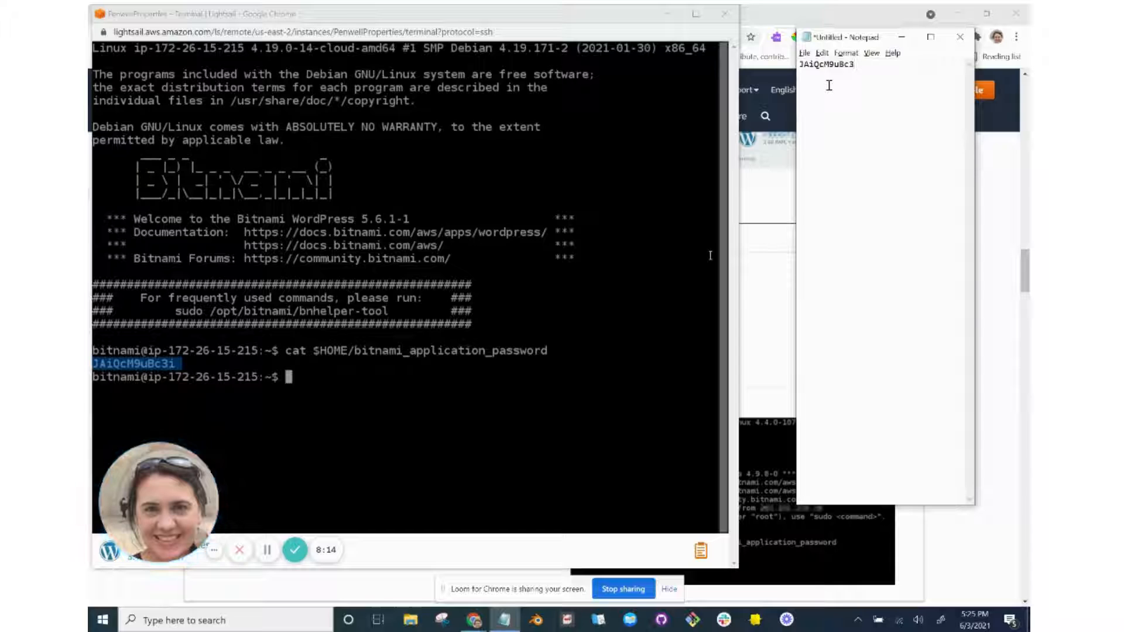
{"action": "type", "text": "i"}
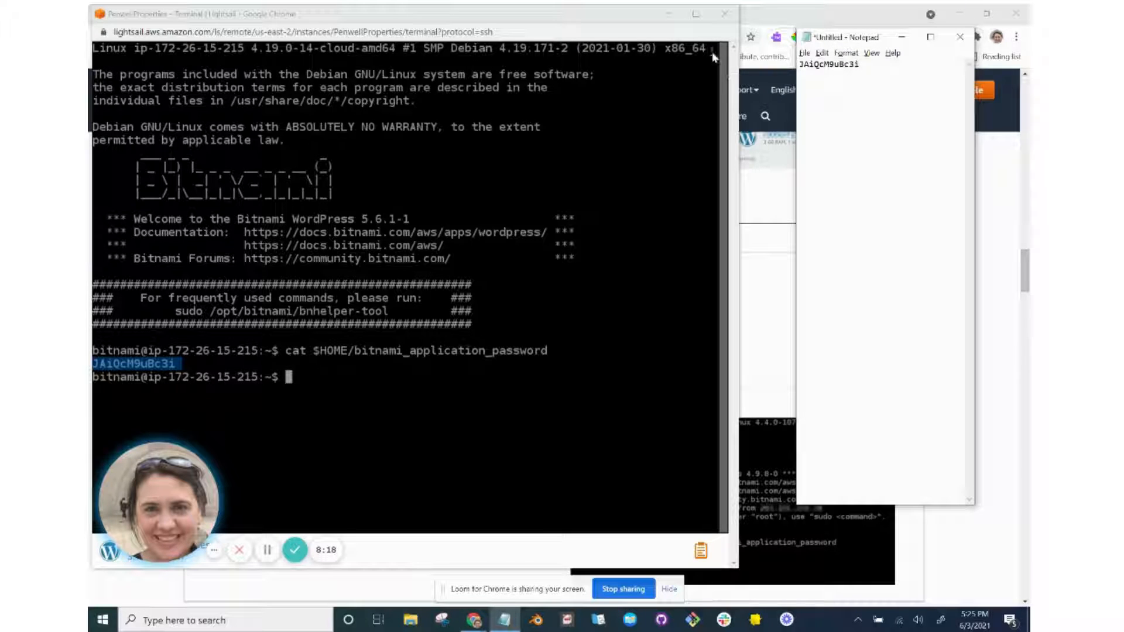
Copy the tutorial's wp-login URL and load it in a new browser tab.
{"action": "left_click", "coordinate": [670, 15]}
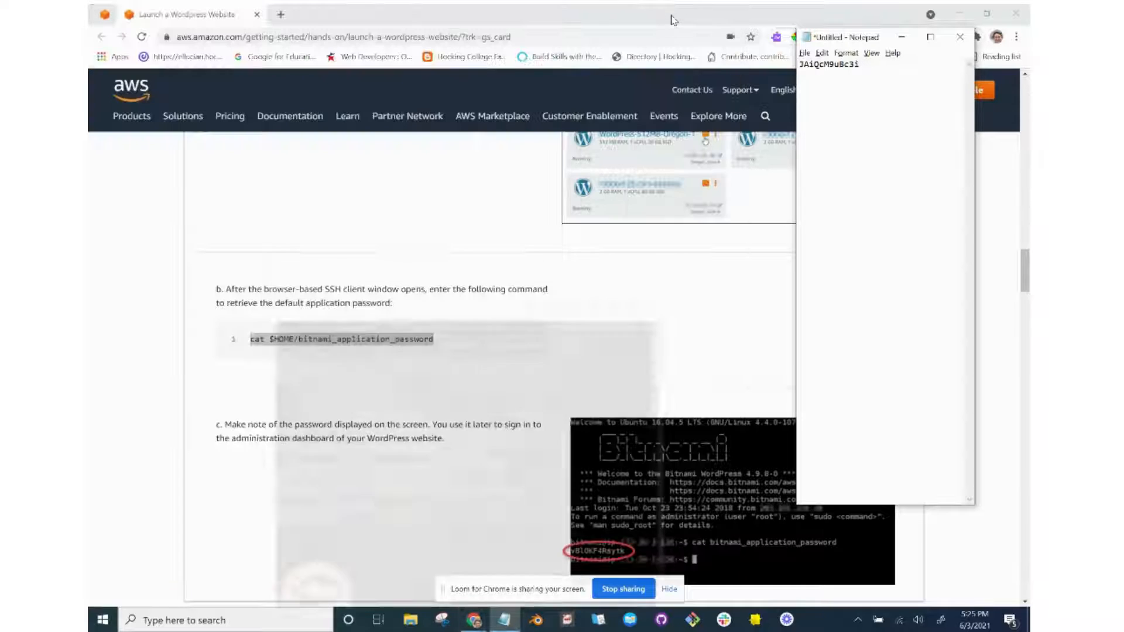
{"action": "scroll", "coordinate": [507, 430], "scroll_direction": "down", "scroll_amount": 7}
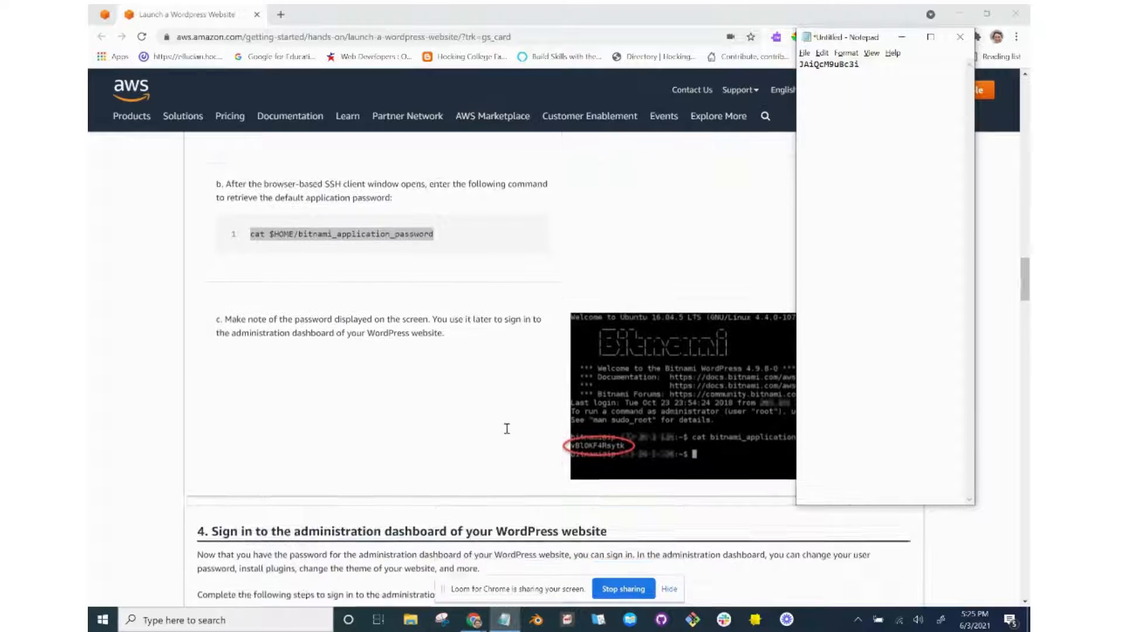
{"action": "scroll", "coordinate": [507, 429], "scroll_direction": "down", "scroll_amount": 3}
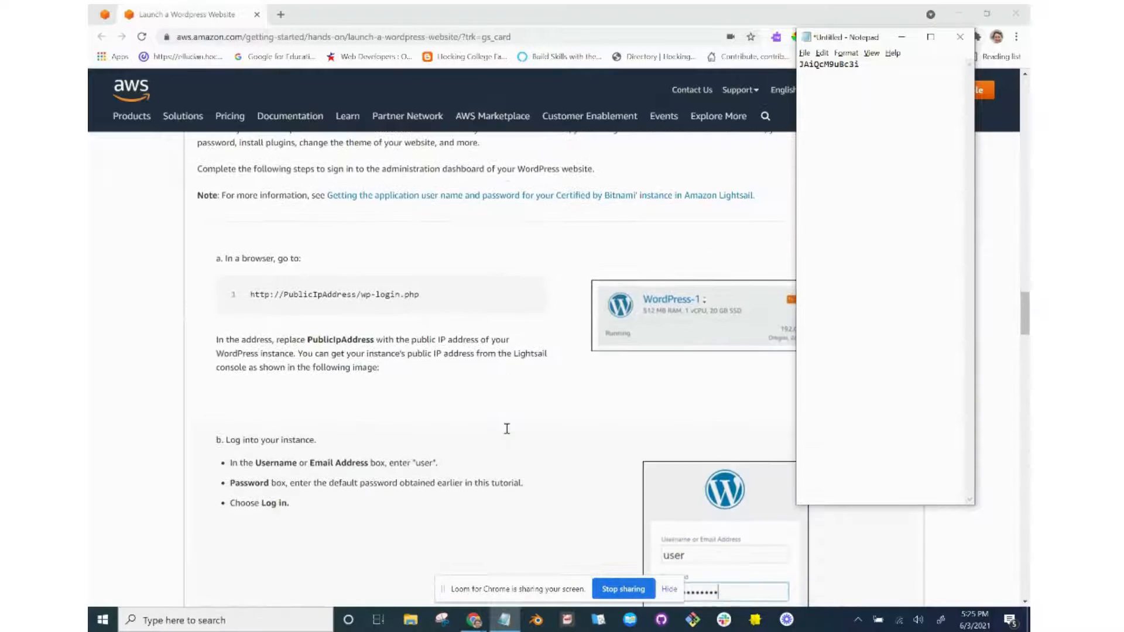
{"action": "left_click_drag", "start_coordinate": [431, 300], "coordinate": [249, 298]}
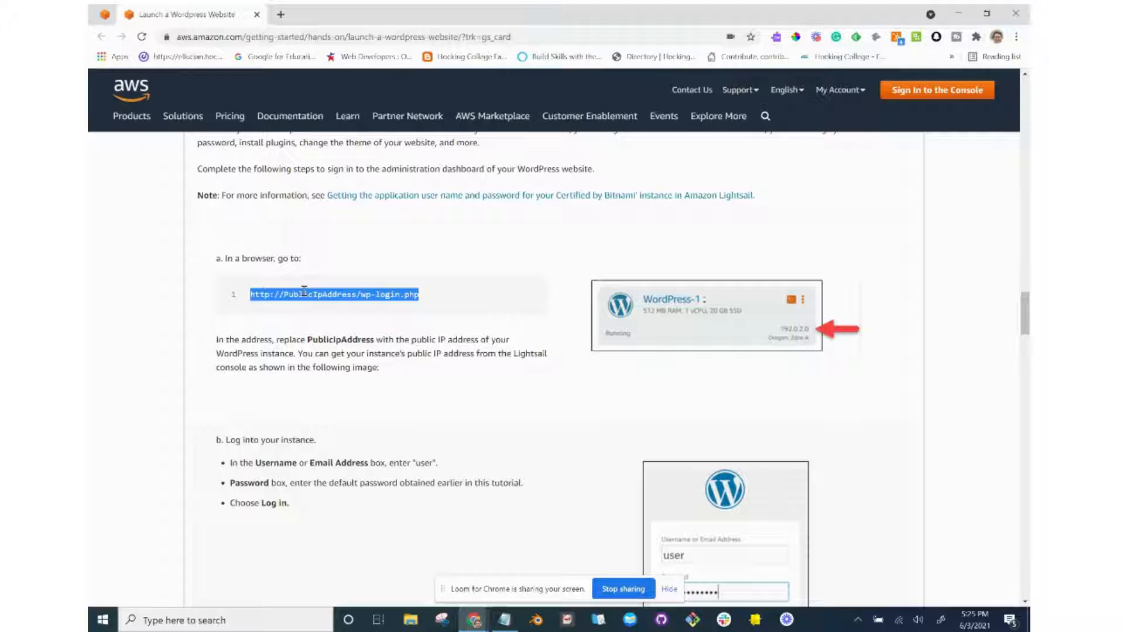
{"action": "left_click", "coordinate": [281, 15]}
{"action": "key", "text": "ctrl+v"}
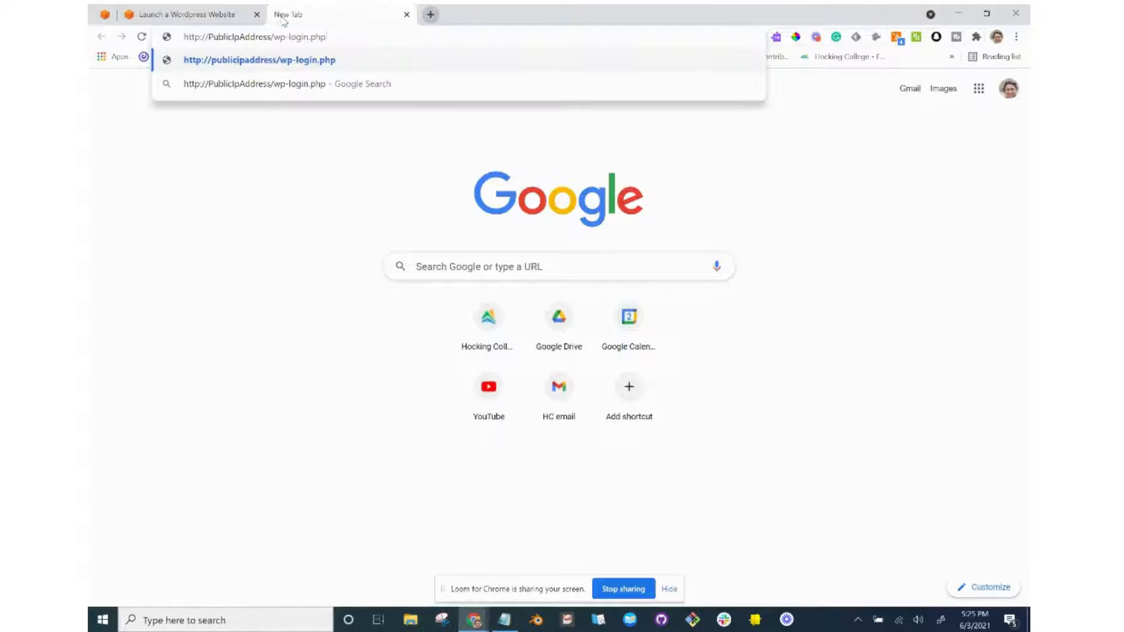
{"action": "key", "text": "Return"}
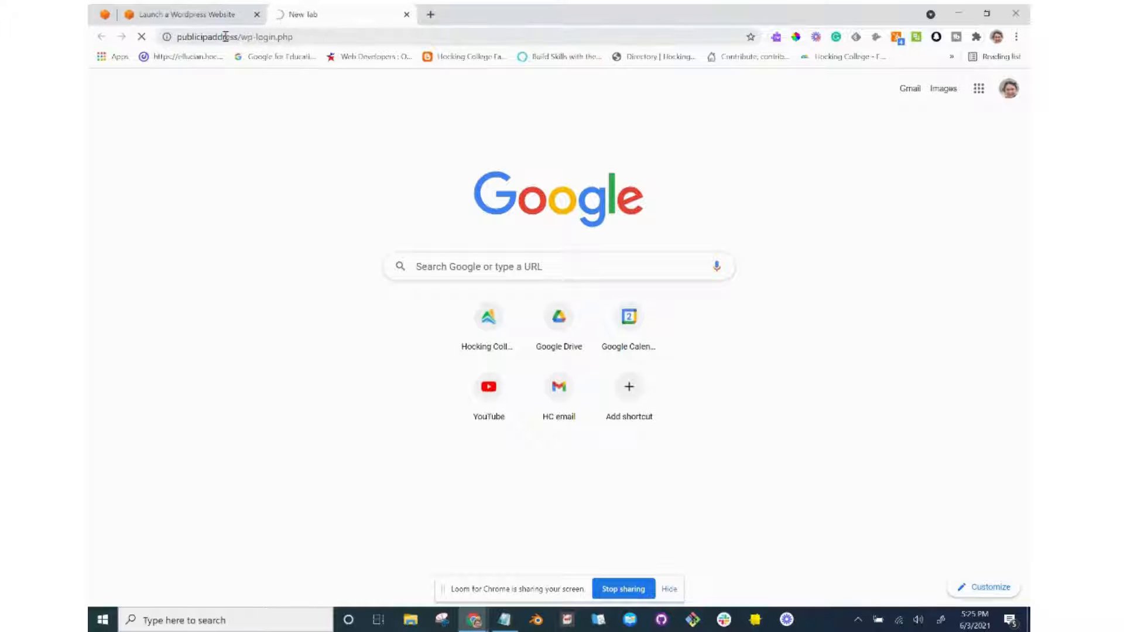
Copy PenwellProperties' public IP 3.139.233.227 from the Lightsail instances page.
{"action": "left_click", "coordinate": [217, 17]}
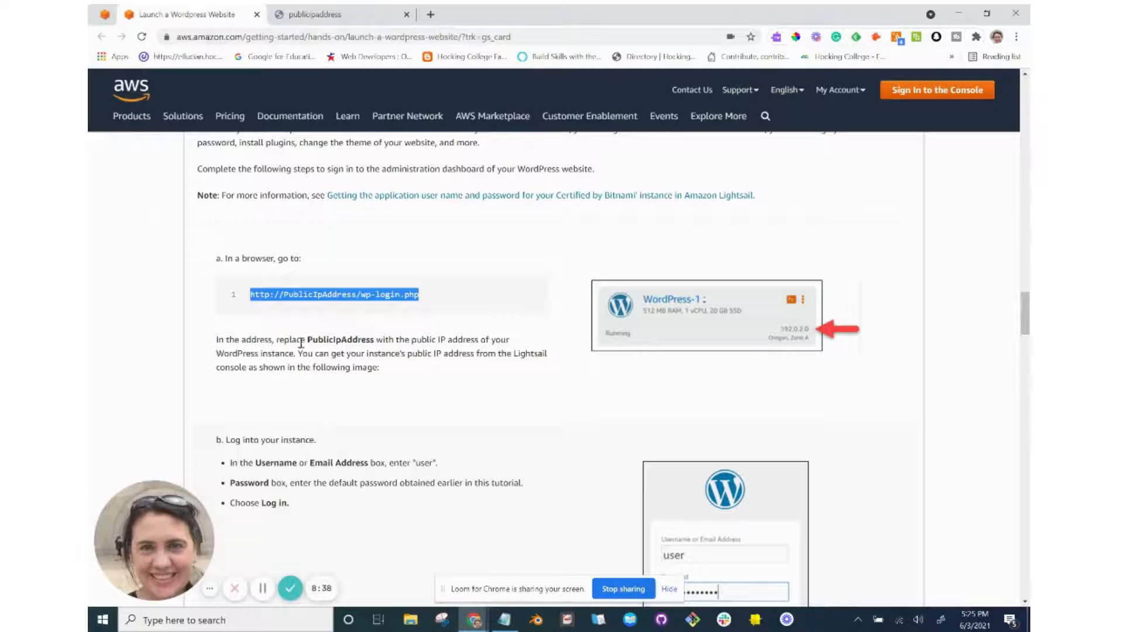
{"action": "left_click_drag", "start_coordinate": [309, 340], "coordinate": [356, 340]}
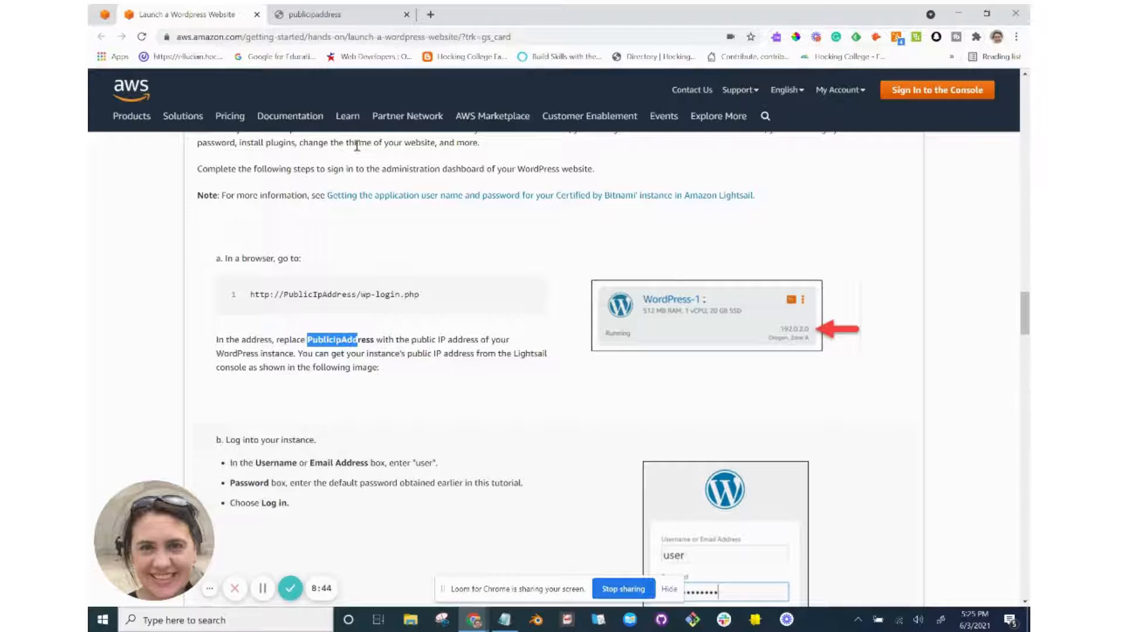
{"action": "key", "text": "alt+Tab"}
{"action": "key", "text": "alt+Tab"}
{"action": "key", "text": "alt+Tab"}
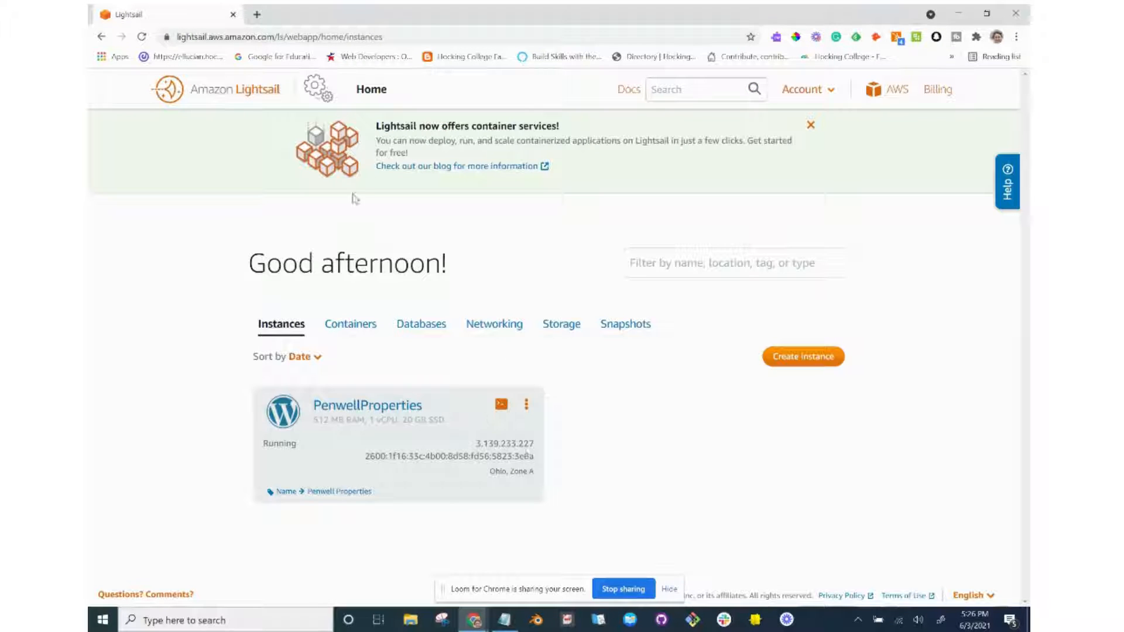
{"action": "double_click", "coordinate": [534, 446]}
{"action": "key", "text": "ctrl+c"}
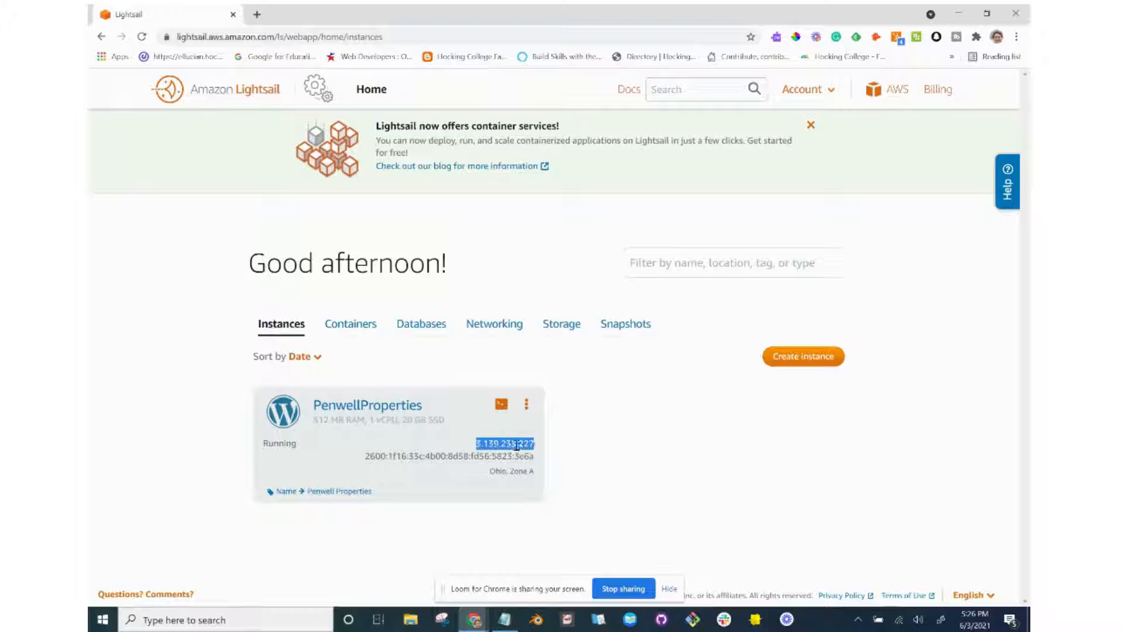
{"action": "key", "text": "alt+Tab"}
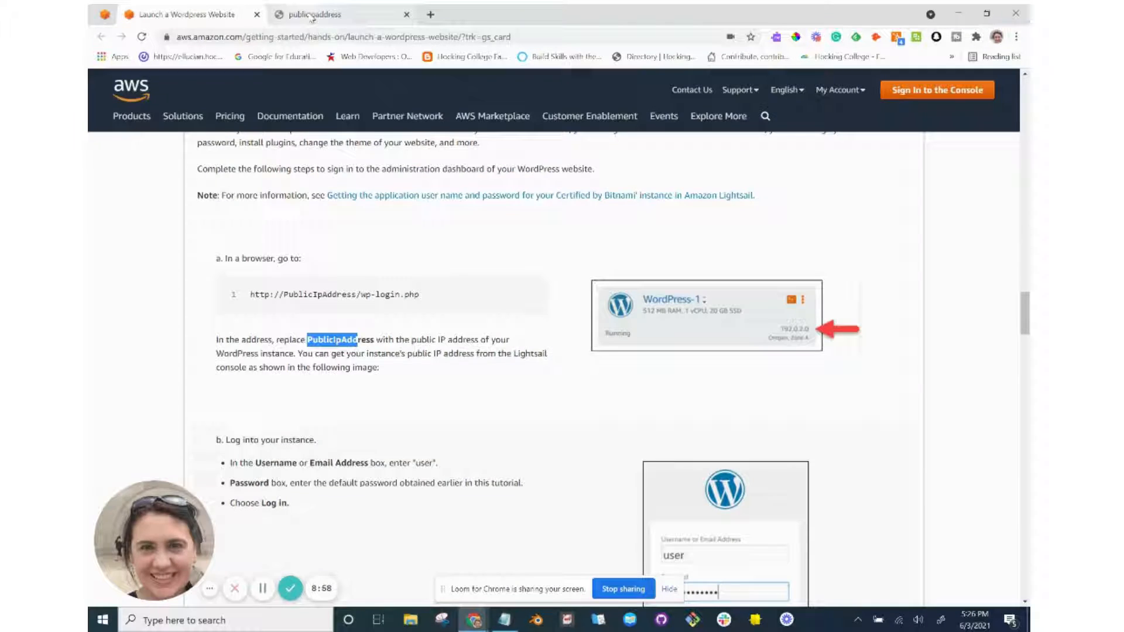
Replace 'publicipaddress' in the address with 3.139.233.227 and load wp-login.php.
{"action": "left_click", "coordinate": [315, 14]}
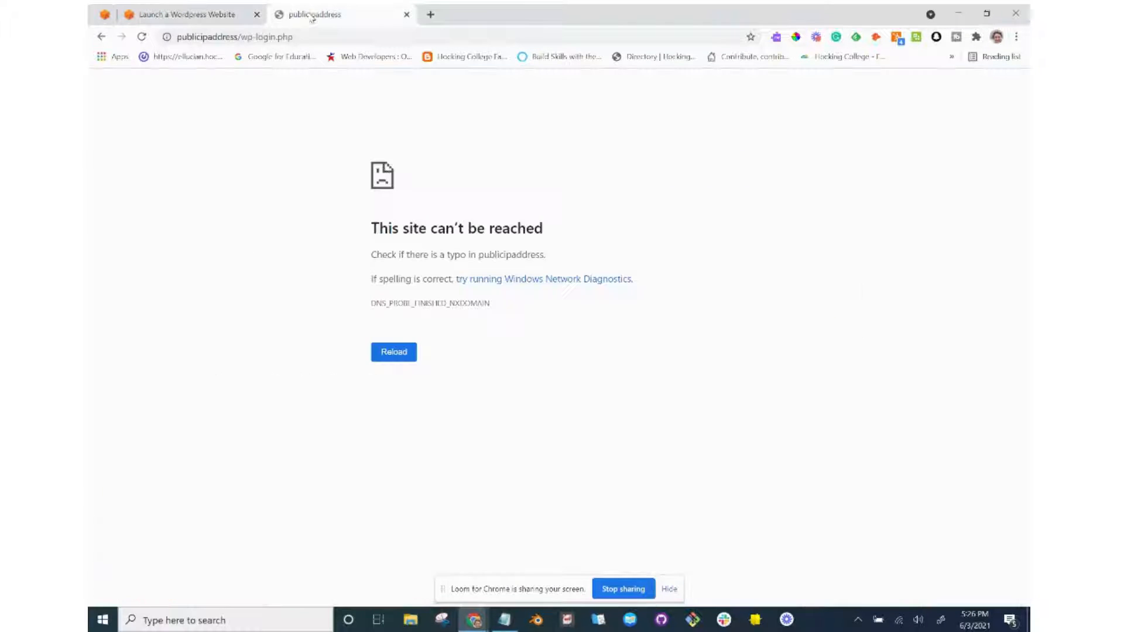
{"action": "left_click", "coordinate": [236, 36]}
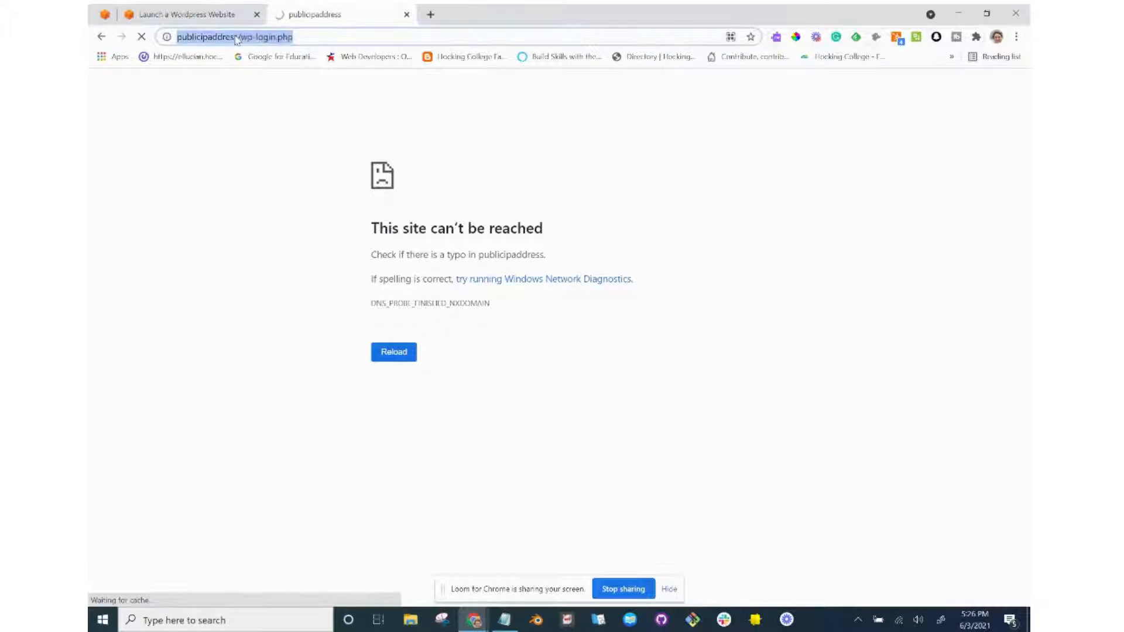
{"action": "left_click", "coordinate": [237, 36]}
{"action": "left_click_drag", "start_coordinate": [237, 37], "coordinate": [172, 47]}
{"action": "key", "text": "ctrl+v"}
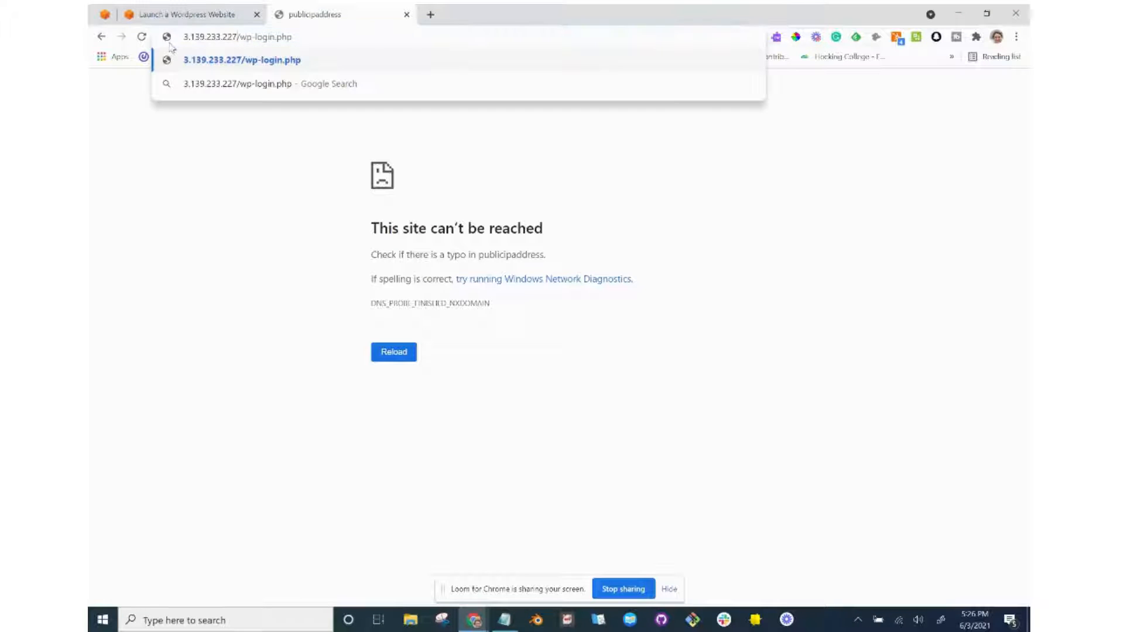
{"action": "key", "text": "Return"}
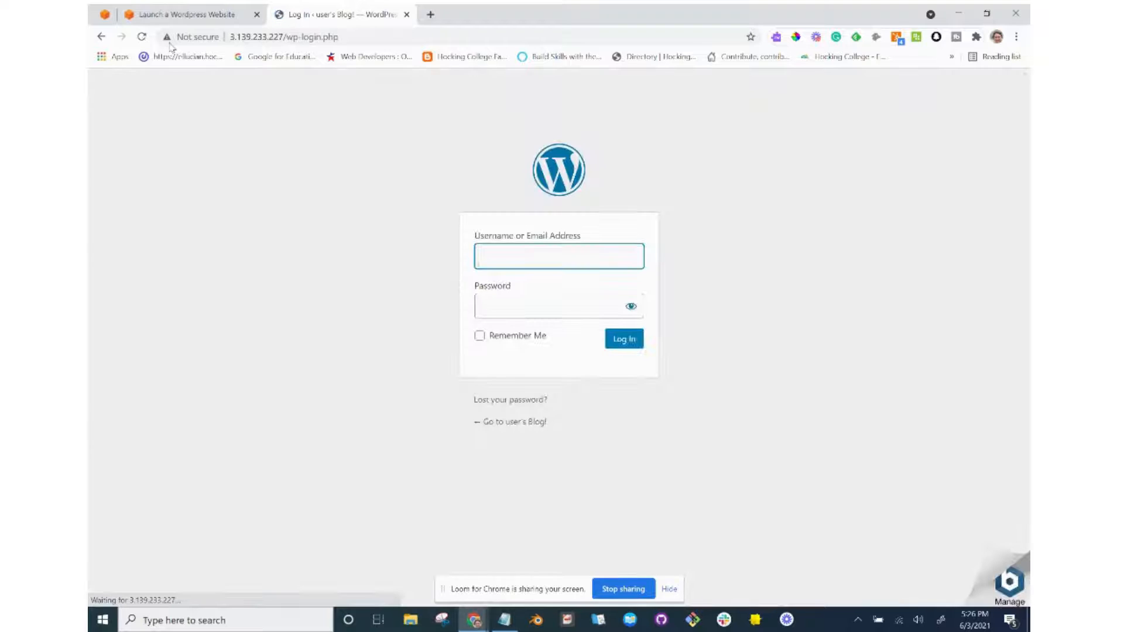
{"action": "key", "text": "alt+Tab"}
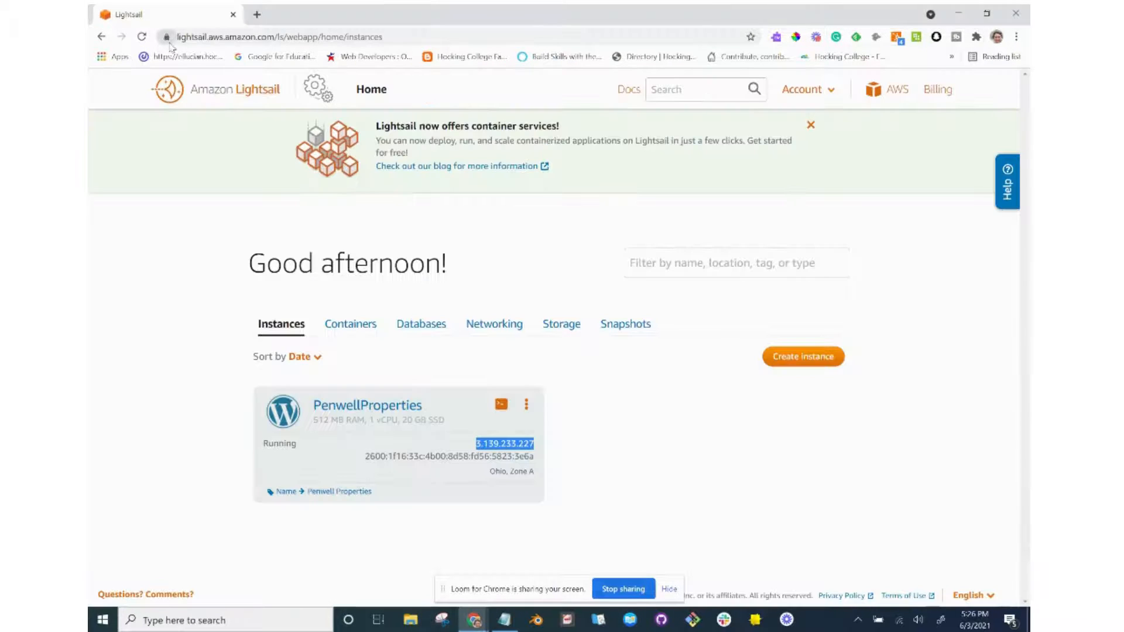
{"action": "key", "text": "alt+Tab"}
{"action": "key", "text": "alt+Tab"}
{"action": "key", "text": "alt+Tab"}
{"action": "key", "text": "alt+Tab"}
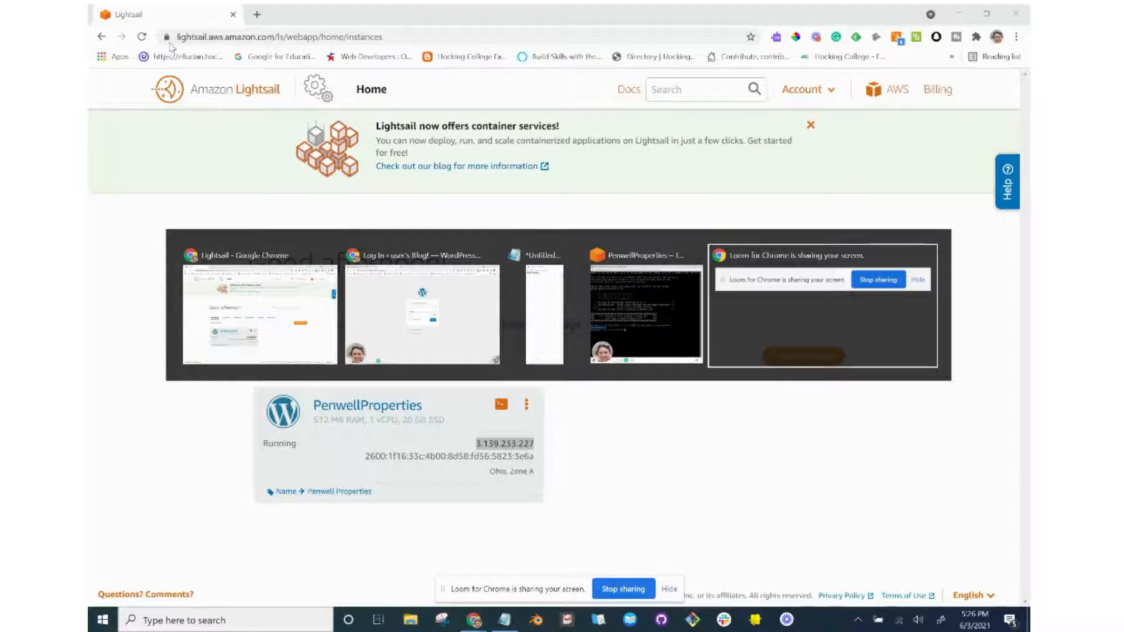
{"action": "key", "text": "alt+Tab"}
{"action": "key", "text": "alt+Tab"}
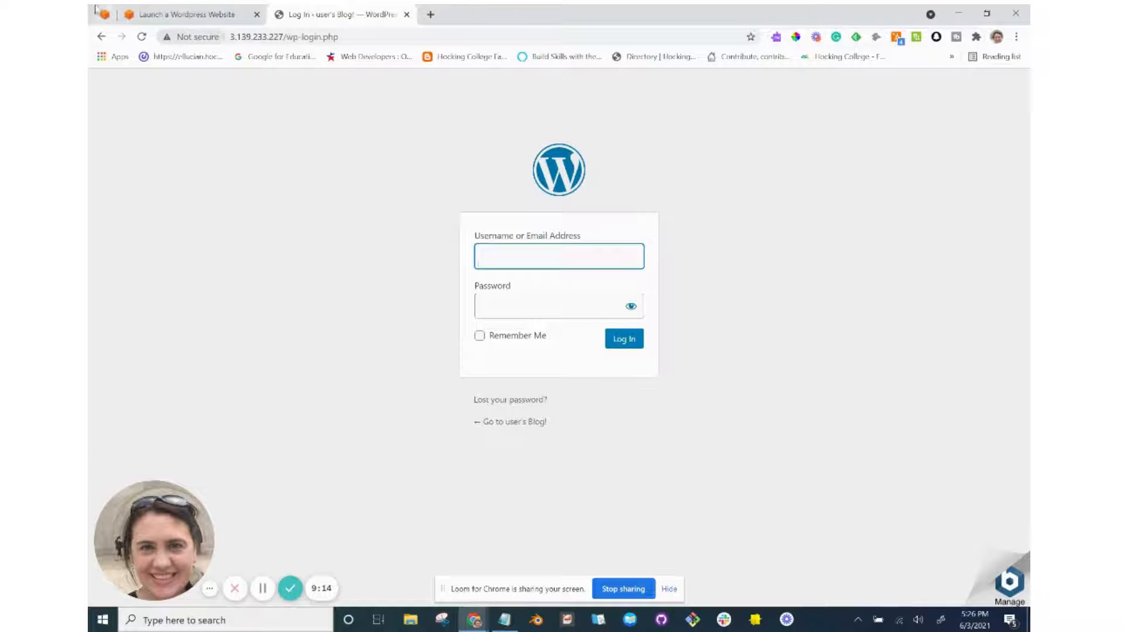
Enter 'user' as the WordPress username on the login page.
{"action": "left_click", "coordinate": [181, 14]}
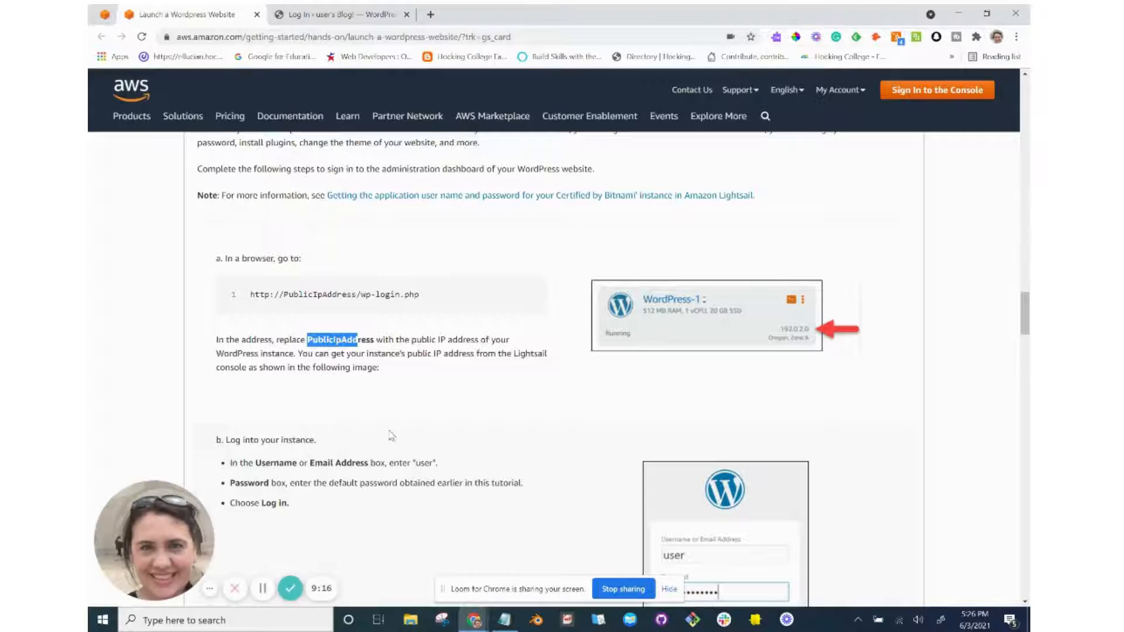
{"action": "scroll", "coordinate": [391, 436], "scroll_direction": "down", "scroll_amount": 2}
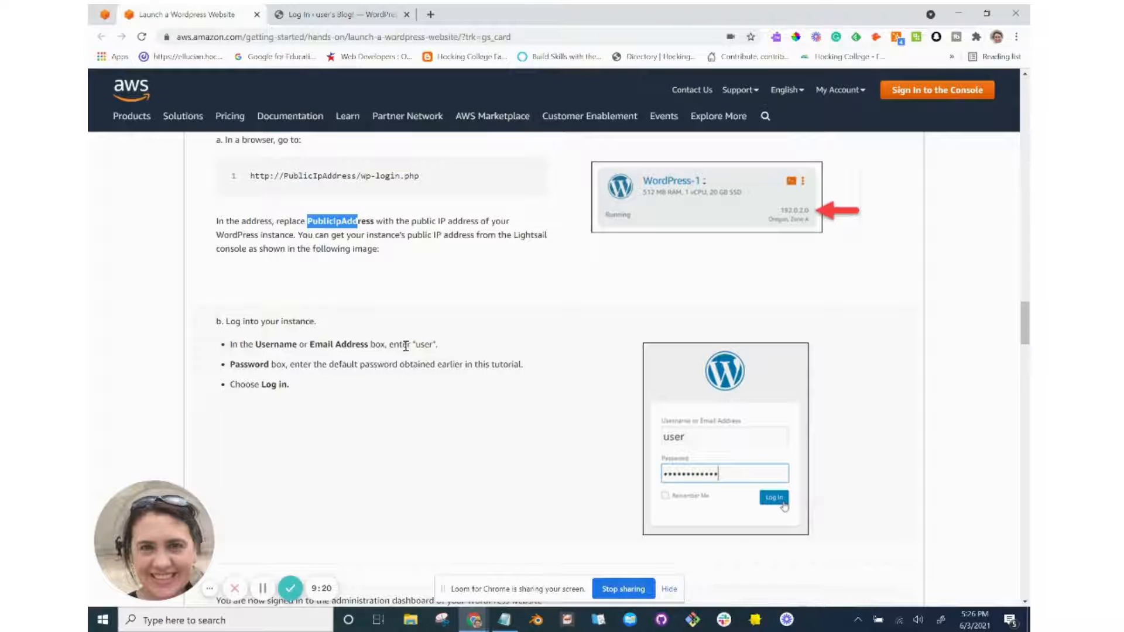
{"action": "key", "text": "alt+Tab"}
{"action": "key", "text": "alt+Tab"}
{"action": "left_click", "coordinate": [351, 16]}
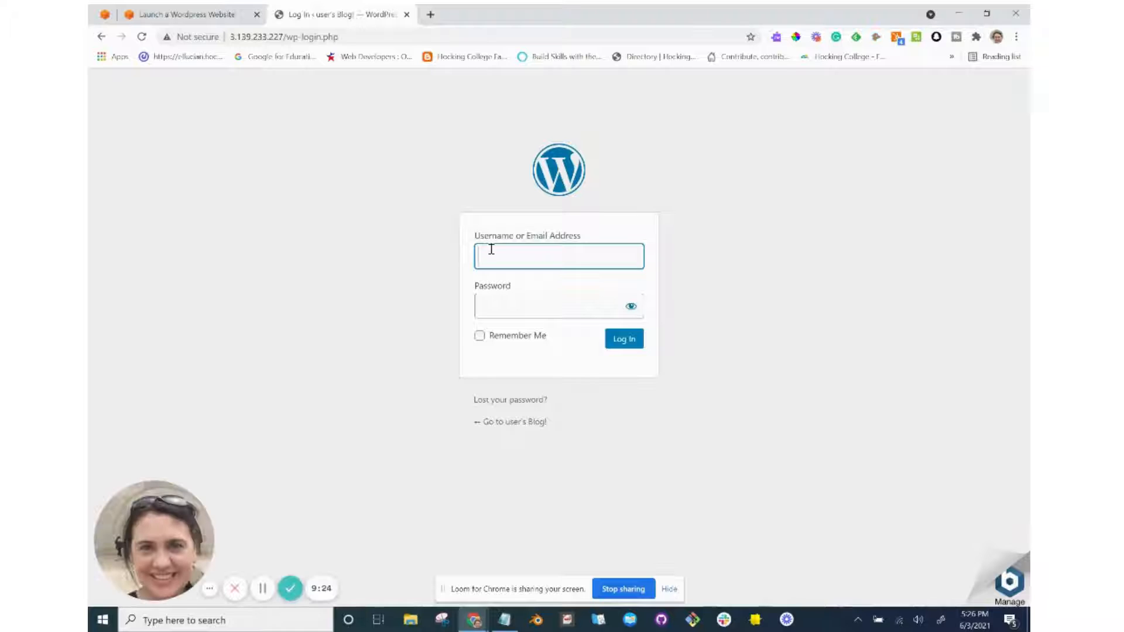
{"action": "type", "text": "user"}
{"action": "key", "text": "Tab"}
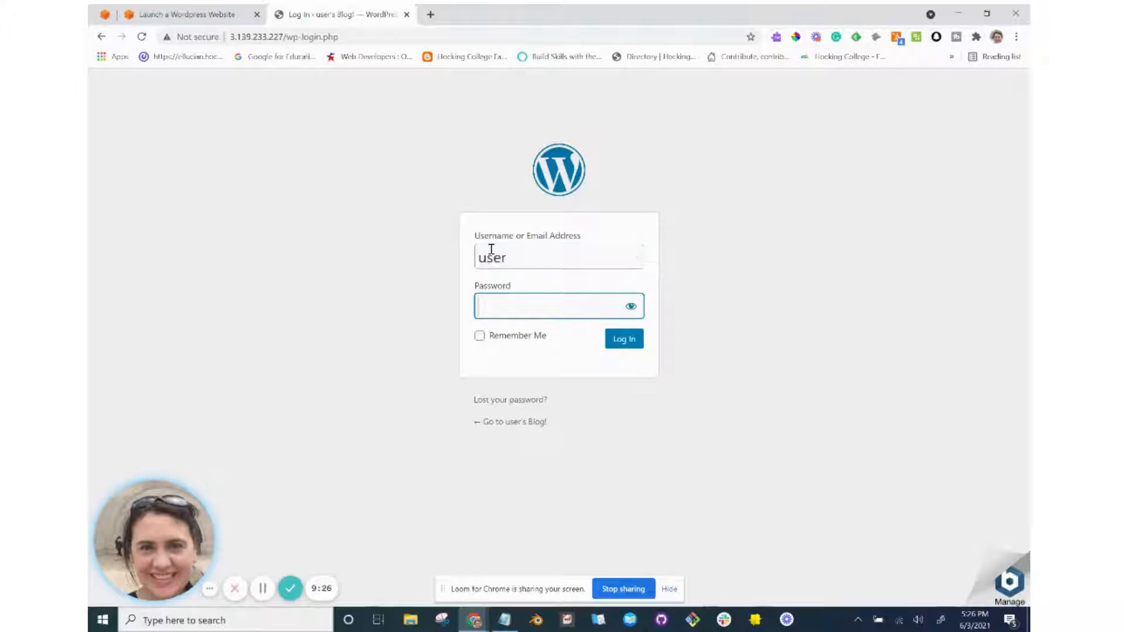
Paste the saved application password from Notepad, reveal it to verify, and log in.
{"action": "key", "text": "alt+Tab"}
{"action": "key", "text": "alt+Tab"}
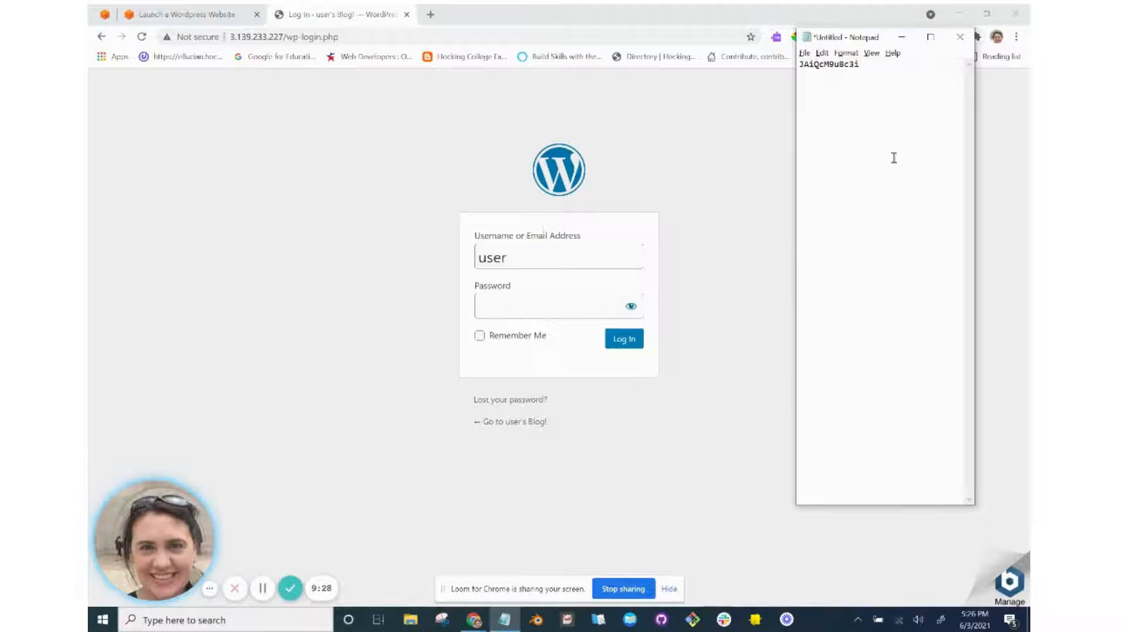
{"action": "double_click", "coordinate": [843, 65]}
{"action": "left_click", "coordinate": [538, 317]}
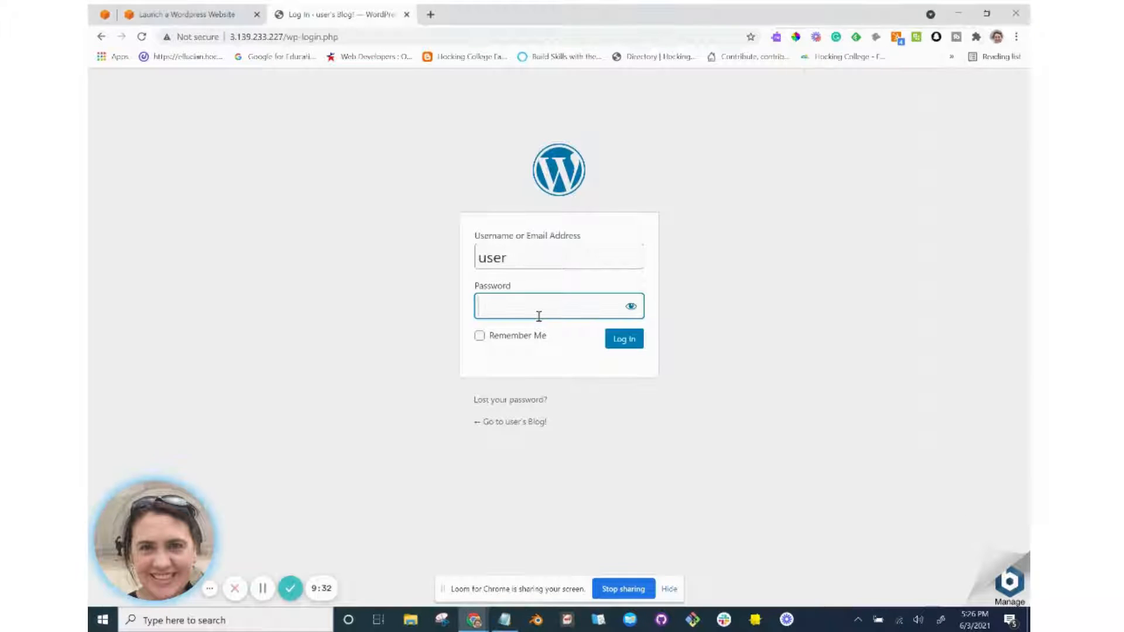
{"action": "key", "text": "ctrl+v"}
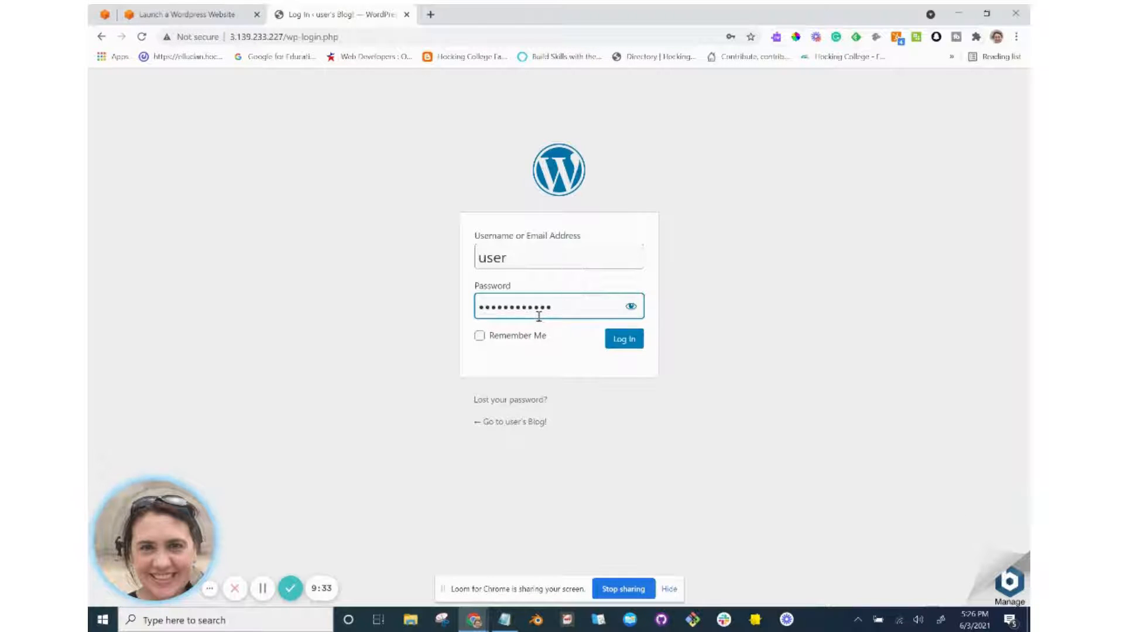
{"action": "left_click", "coordinate": [632, 307]}
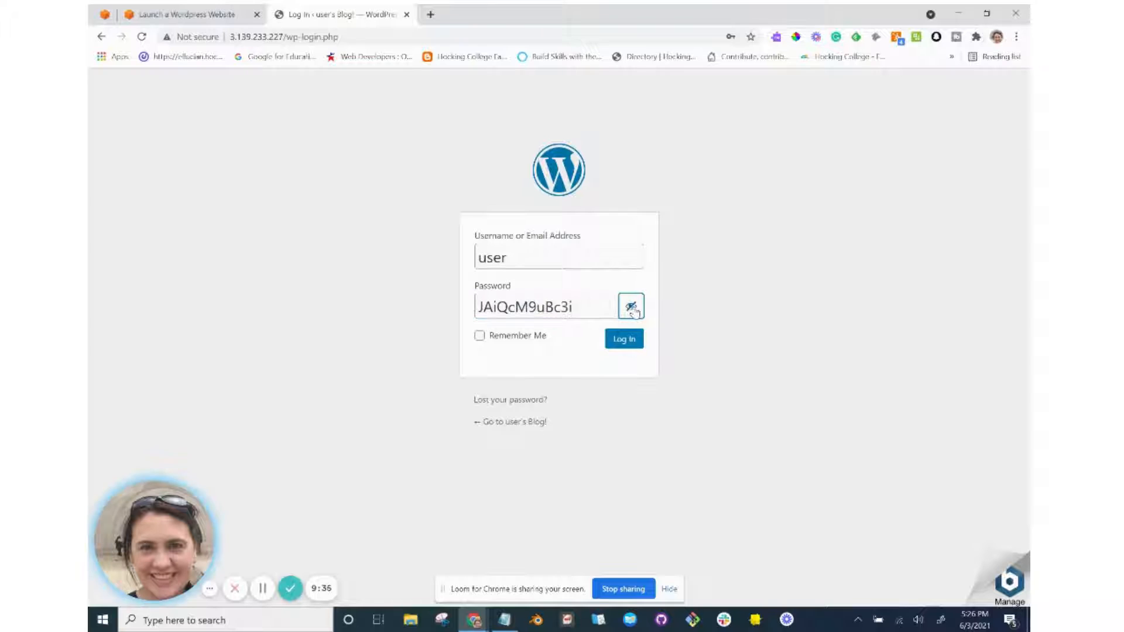
{"action": "left_click", "coordinate": [629, 343]}
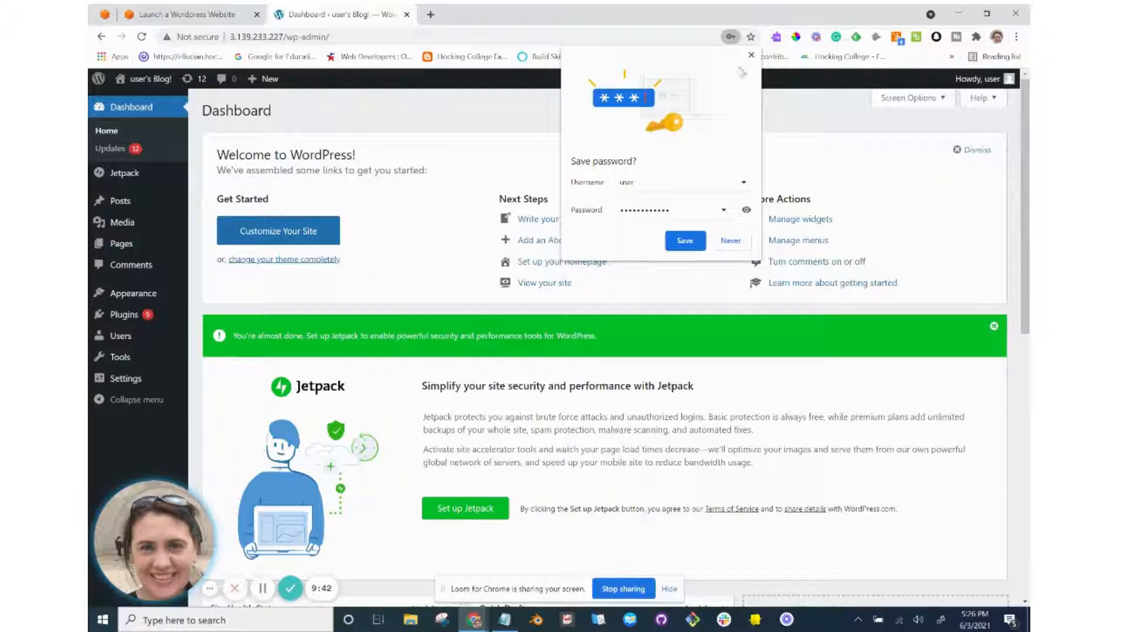
Dismiss Chrome's save-password offer and look over the WordPress Dashboard.
{"action": "left_click", "coordinate": [752, 55]}
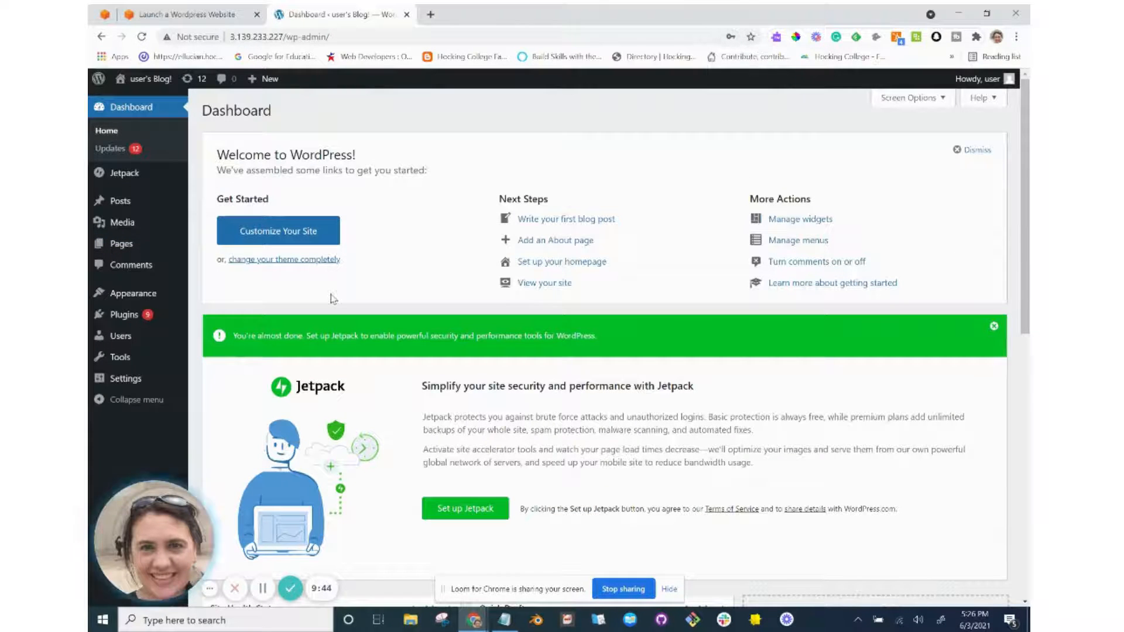
{"action": "scroll", "coordinate": [332, 296], "scroll_direction": "down", "scroll_amount": 2}
{"action": "scroll", "coordinate": [333, 299], "scroll_direction": "up", "scroll_amount": 2}
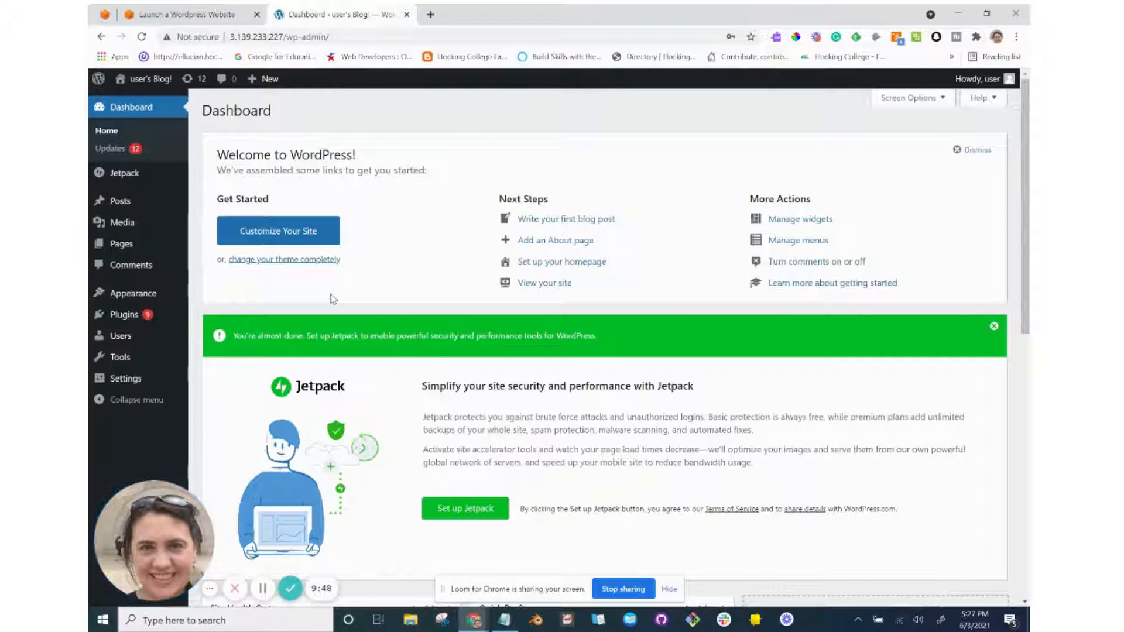
{"action": "key", "text": "alt+Tab"}
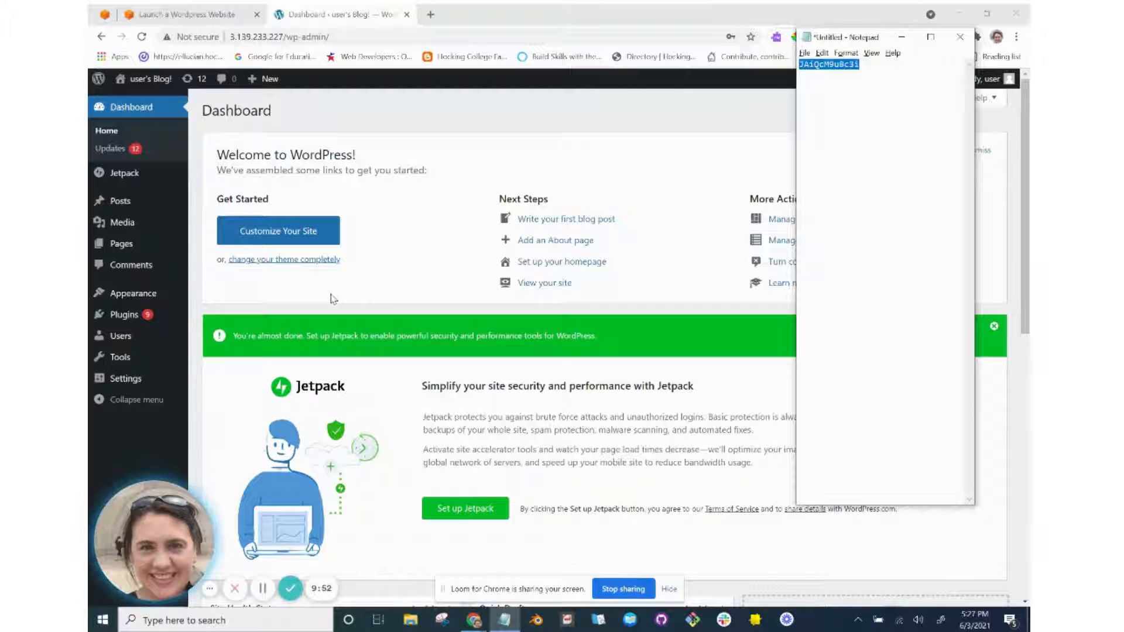
{"action": "key", "text": "alt+Tab"}
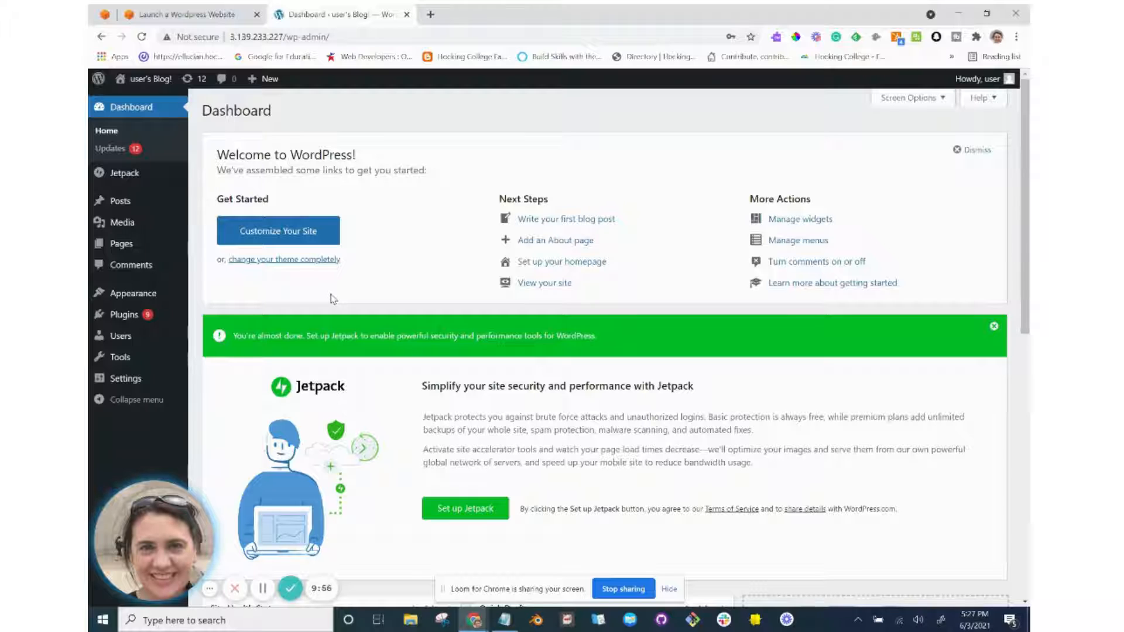
Open the site link in a new tab and view USER'S BLOG with its Hello world! post.
{"action": "right_click", "coordinate": [144, 80]}
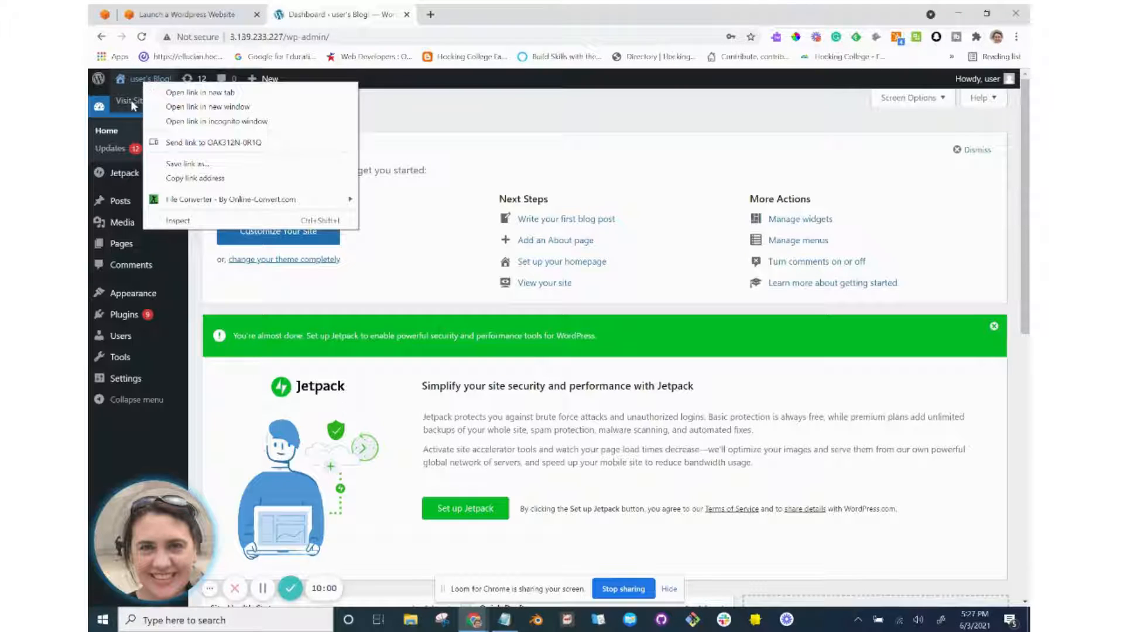
{"action": "left_click", "coordinate": [180, 93]}
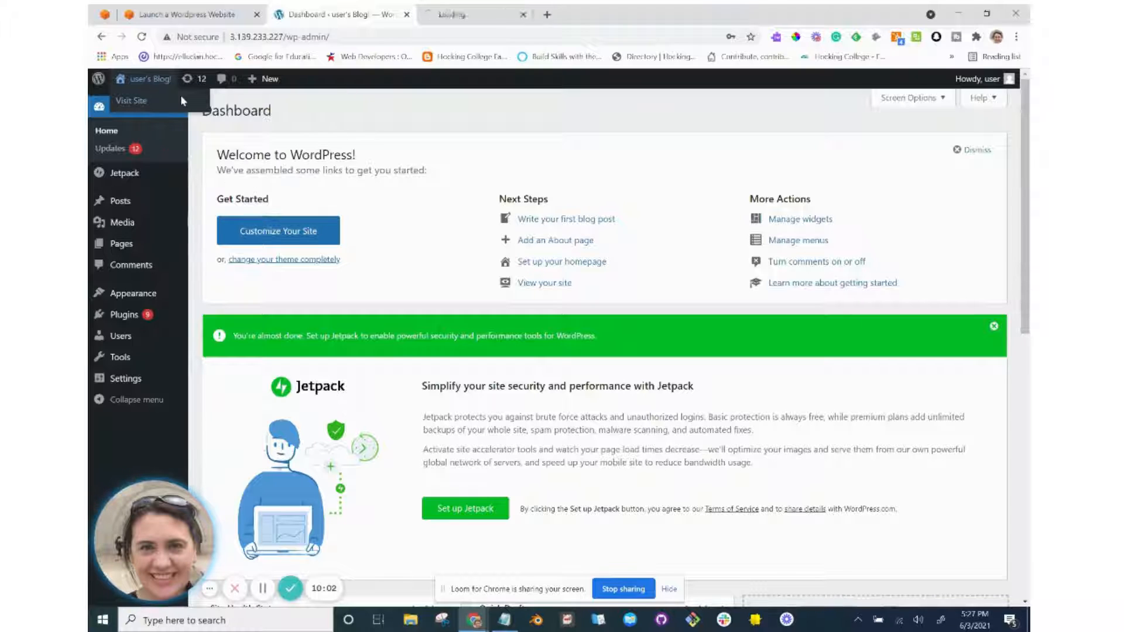
{"action": "left_click", "coordinate": [473, 16]}
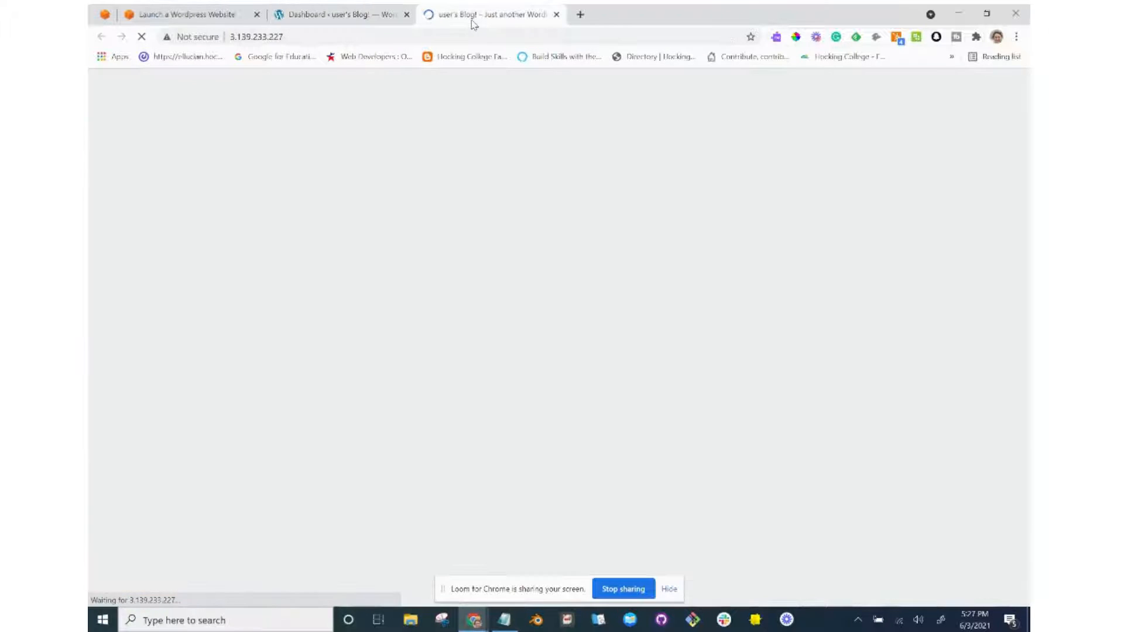
{"action": "scroll", "coordinate": [469, 256], "scroll_direction": "down", "scroll_amount": 3}
{"action": "scroll", "coordinate": [467, 255], "scroll_direction": "up", "scroll_amount": 3}
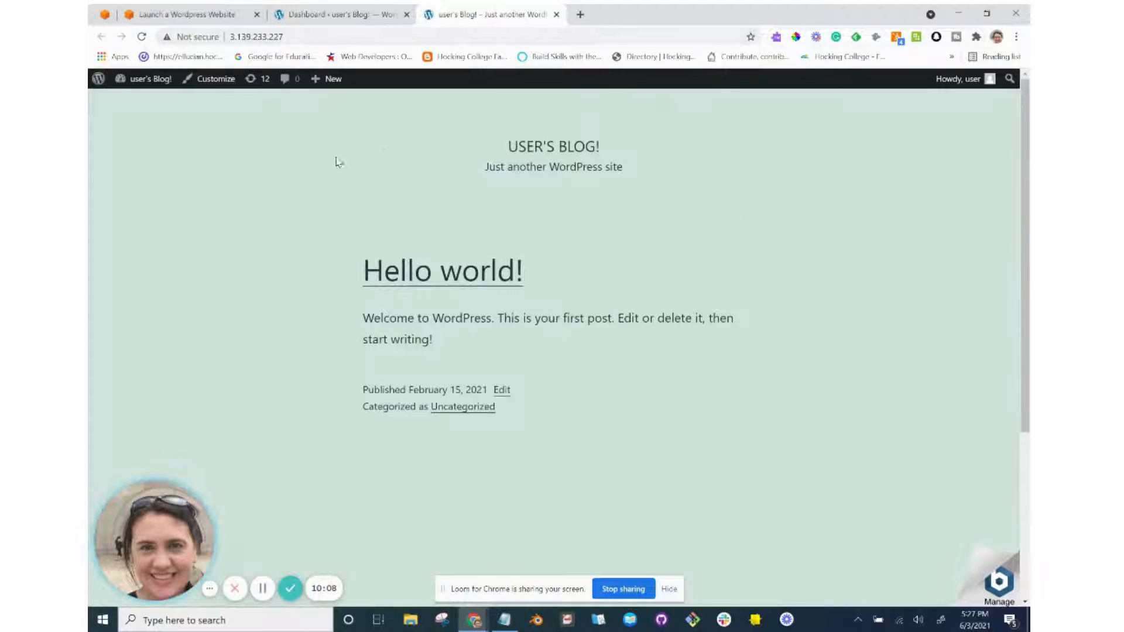
{"action": "scroll", "coordinate": [337, 248], "scroll_direction": "down", "scroll_amount": 4}
{"action": "scroll", "coordinate": [337, 248], "scroll_direction": "up", "scroll_amount": 4}
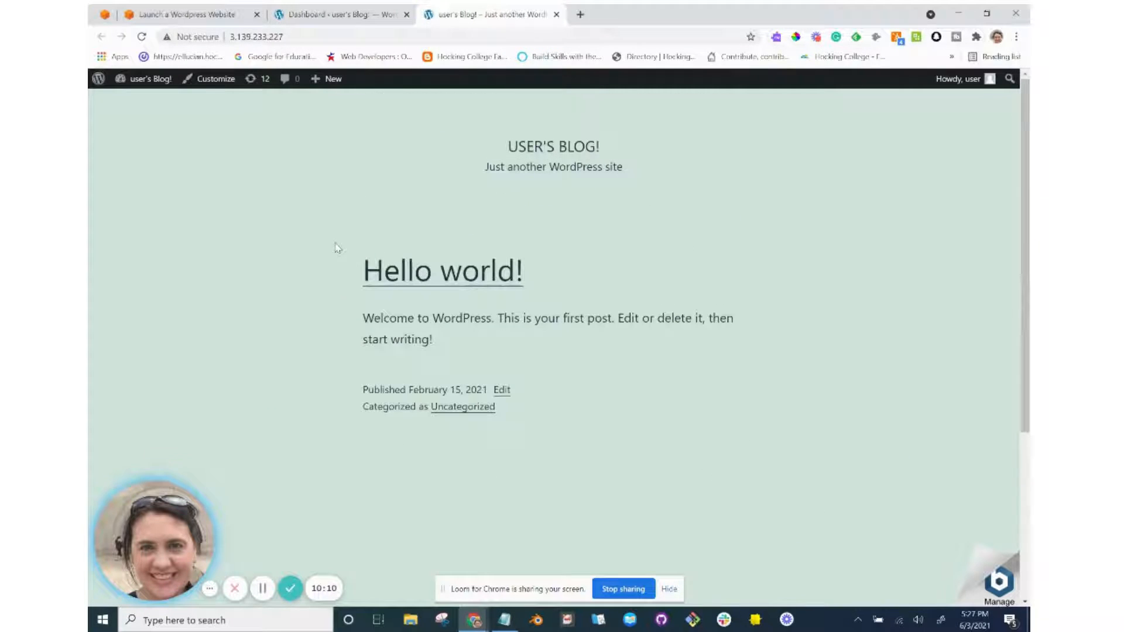
{"action": "left_click", "coordinate": [296, 36]}
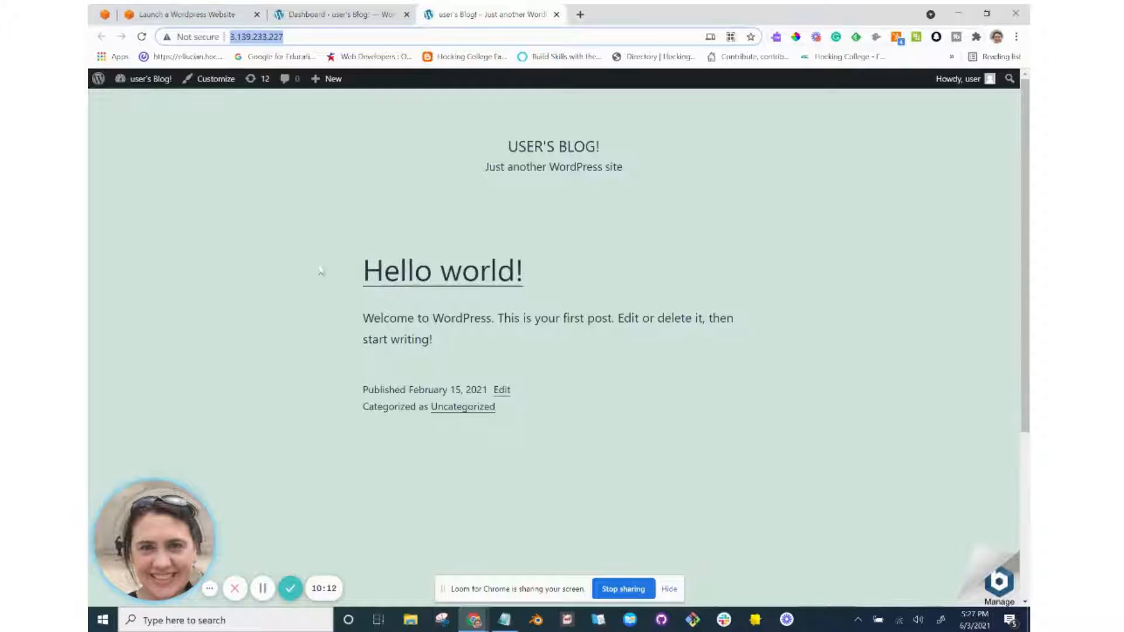
{"action": "scroll", "coordinate": [322, 275], "scroll_direction": "down", "scroll_amount": 4}
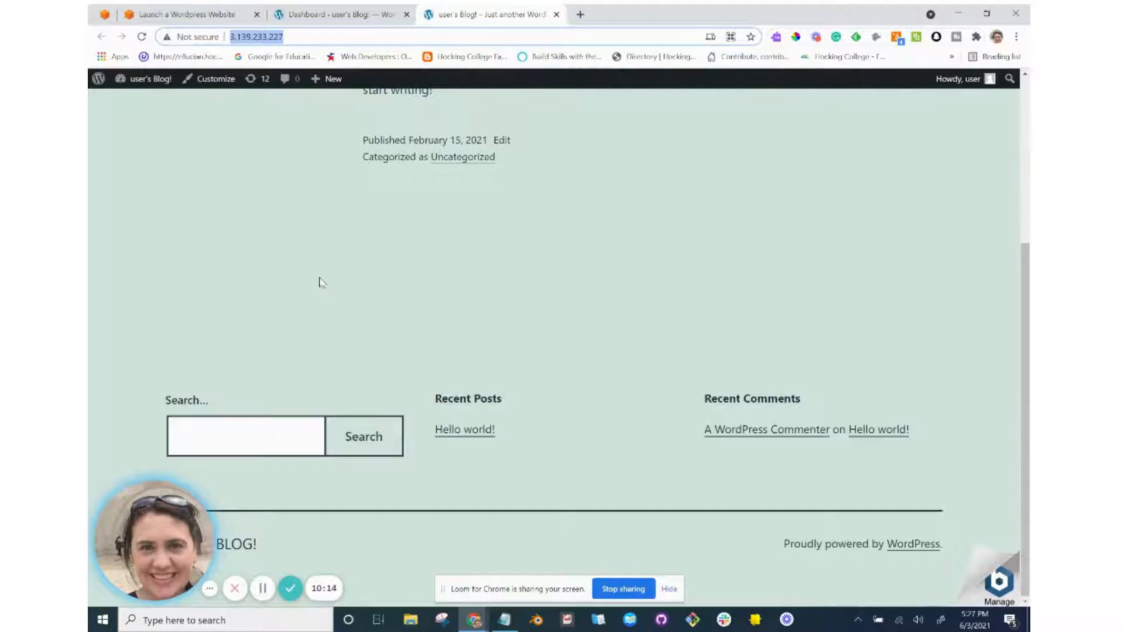
{"action": "scroll", "coordinate": [321, 283], "scroll_direction": "up", "scroll_amount": 5}
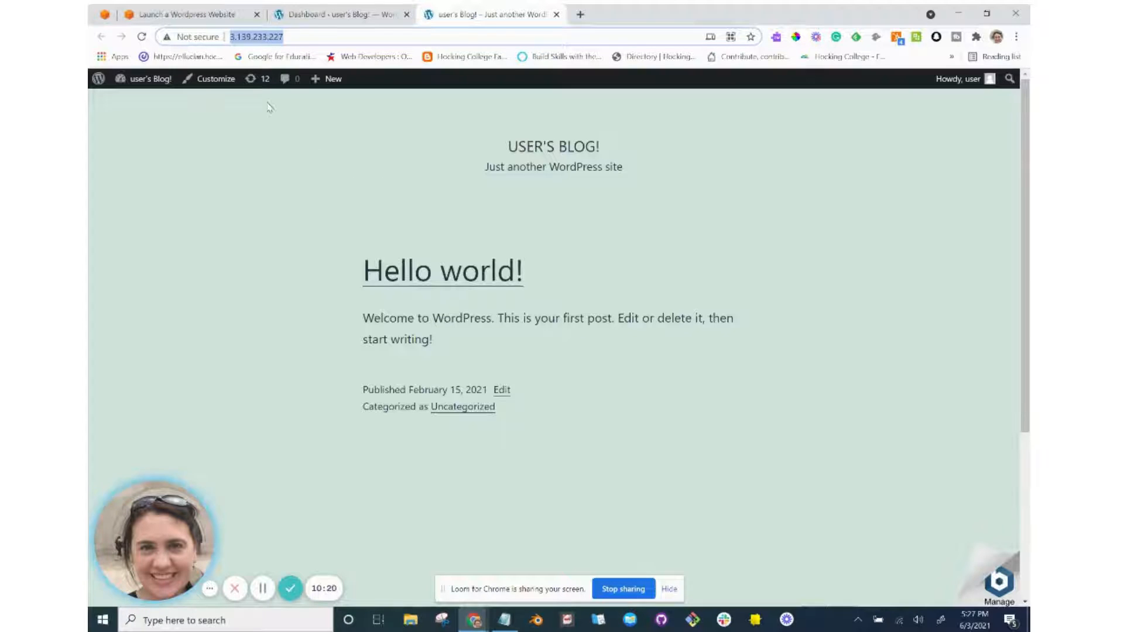
Scroll the AWS tutorial down to step 5 on creating a static IP.
{"action": "left_click", "coordinate": [203, 17]}
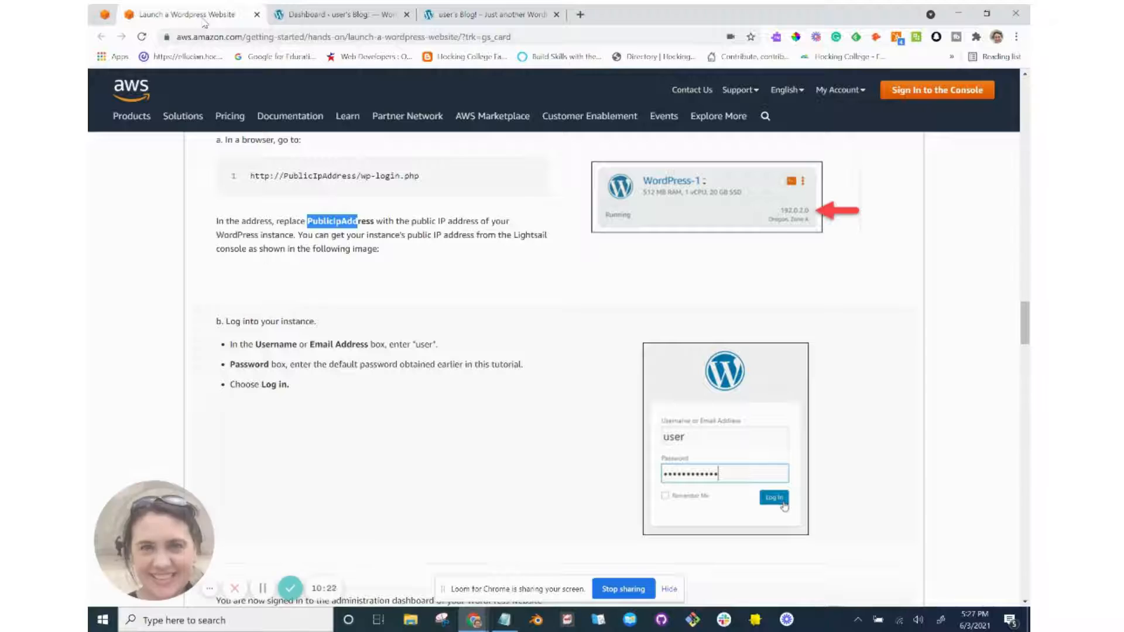
{"action": "scroll", "coordinate": [387, 297], "scroll_direction": "down", "scroll_amount": 4}
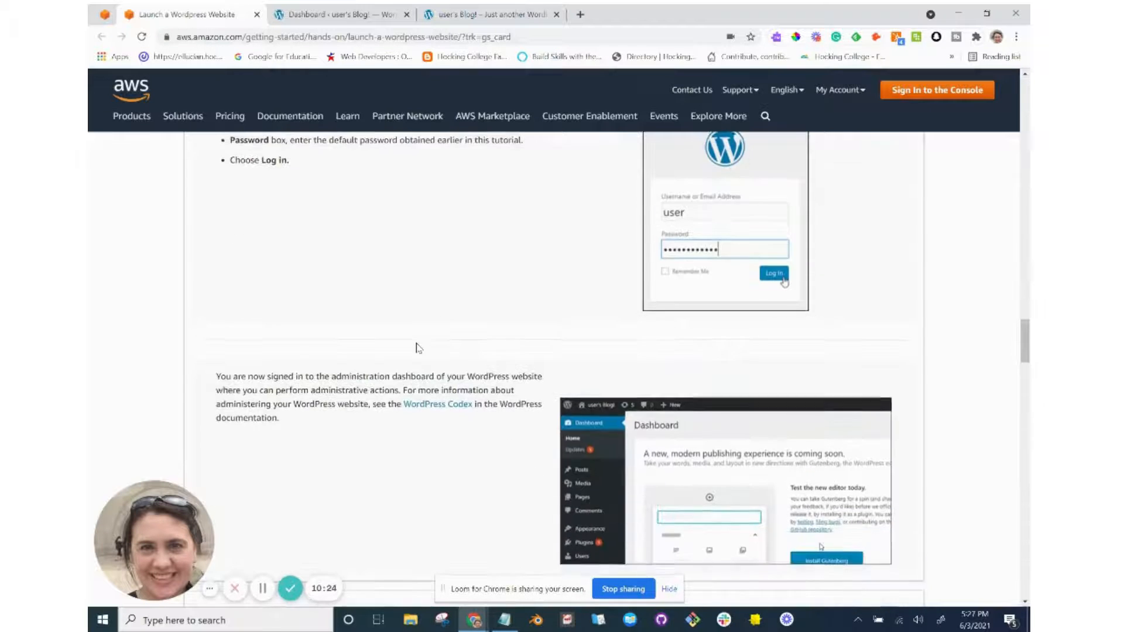
{"action": "scroll", "coordinate": [418, 348], "scroll_direction": "down", "scroll_amount": 3}
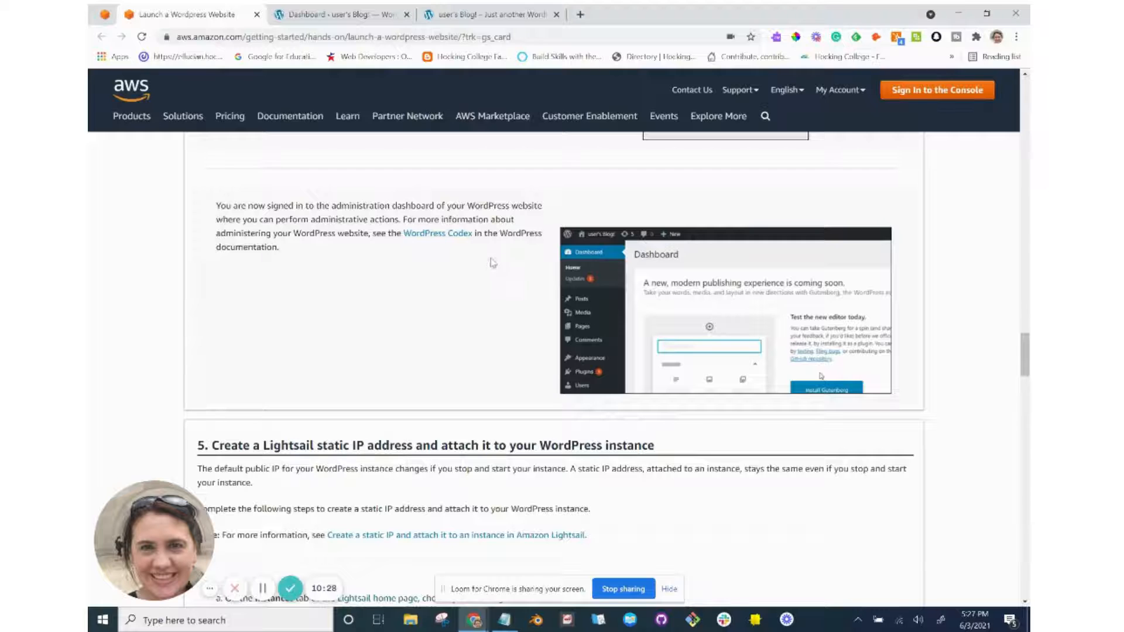
{"action": "scroll", "coordinate": [495, 270], "scroll_direction": "down", "scroll_amount": 1}
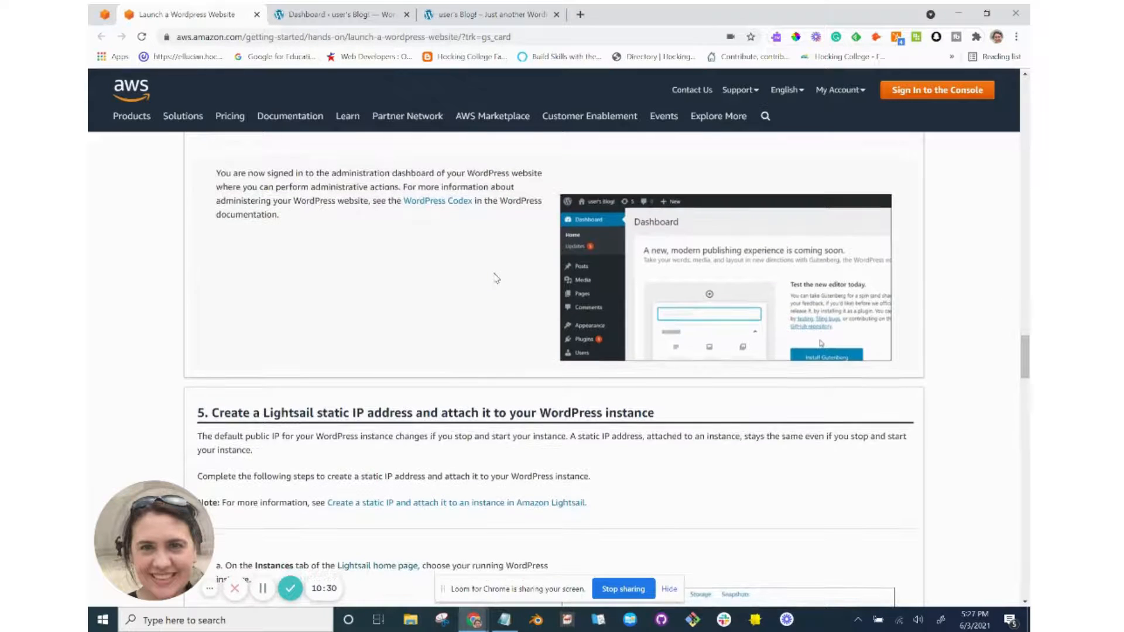
{"action": "scroll", "coordinate": [496, 278], "scroll_direction": "down", "scroll_amount": 4}
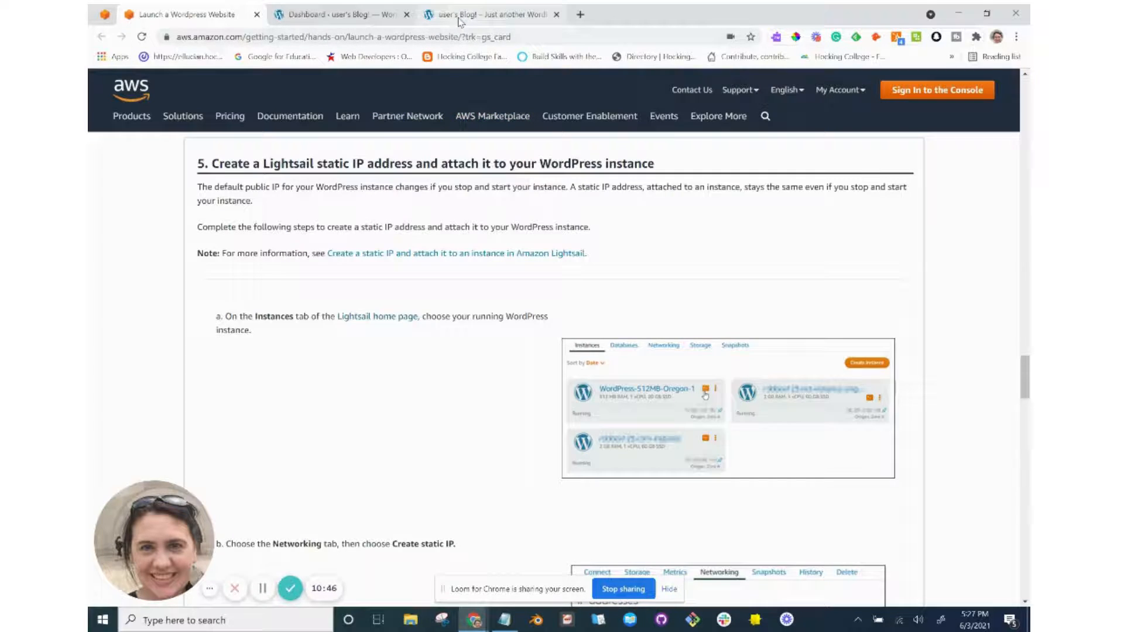
Check the blog's current IP in its address bar, then return to the tutorial and Lightsail.
{"action": "left_click", "coordinate": [462, 15]}
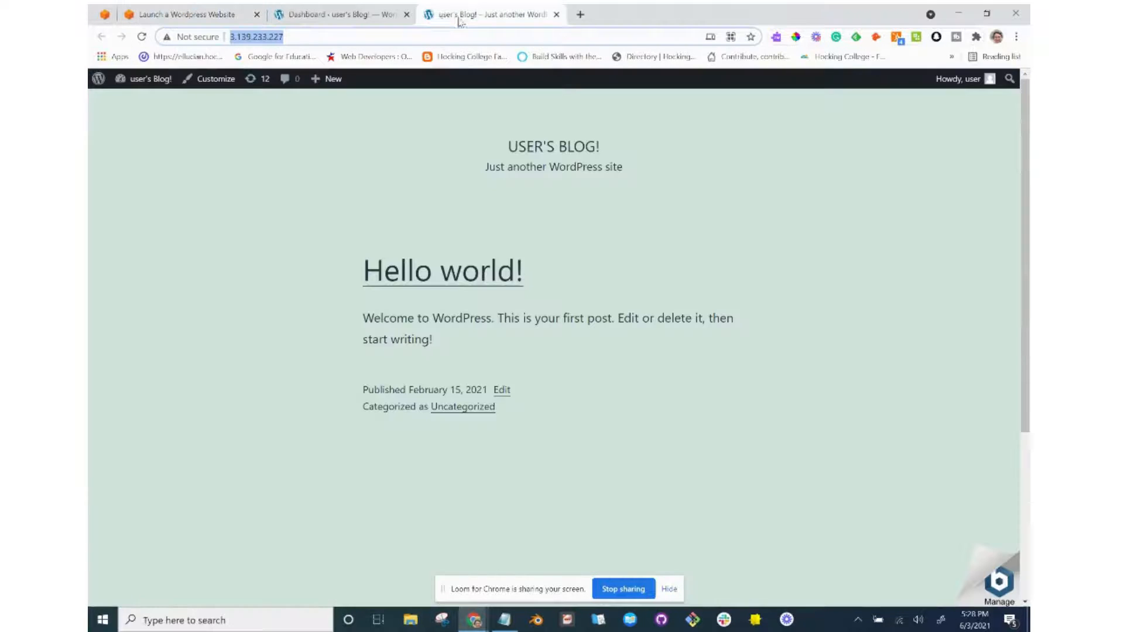
{"action": "left_click", "coordinate": [299, 42]}
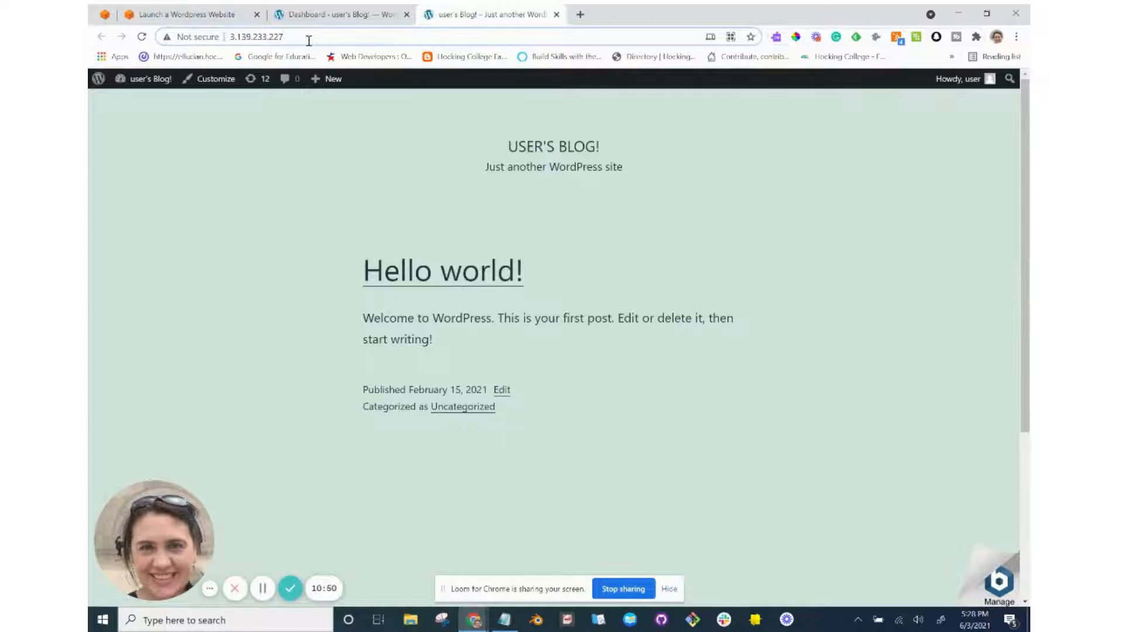
{"action": "key", "text": "alt+Tab"}
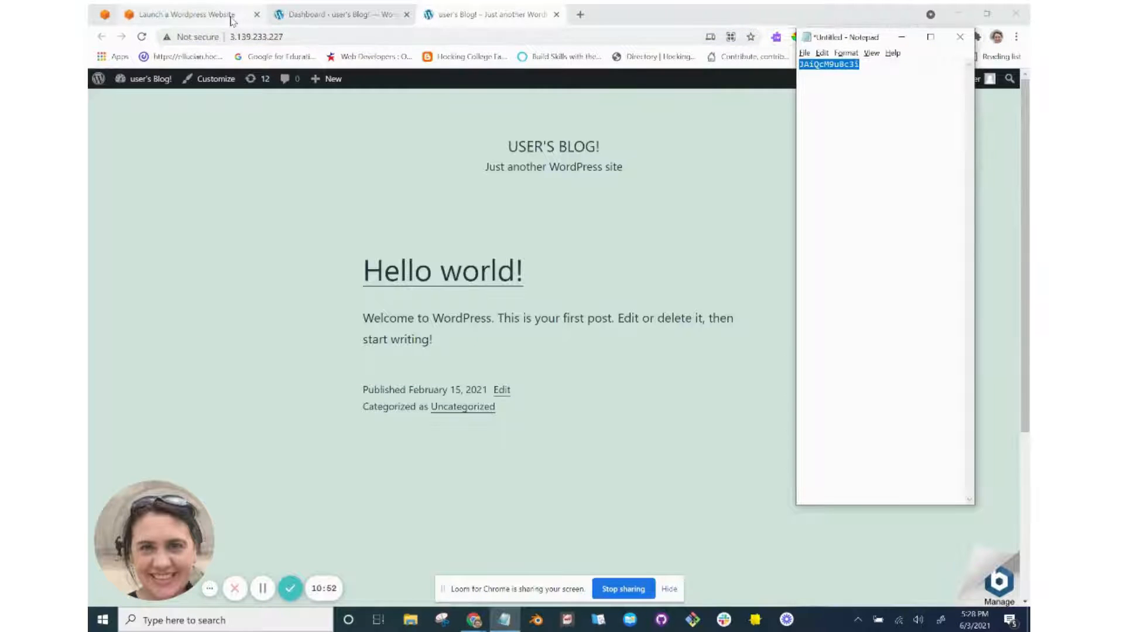
{"action": "left_click", "coordinate": [230, 19]}
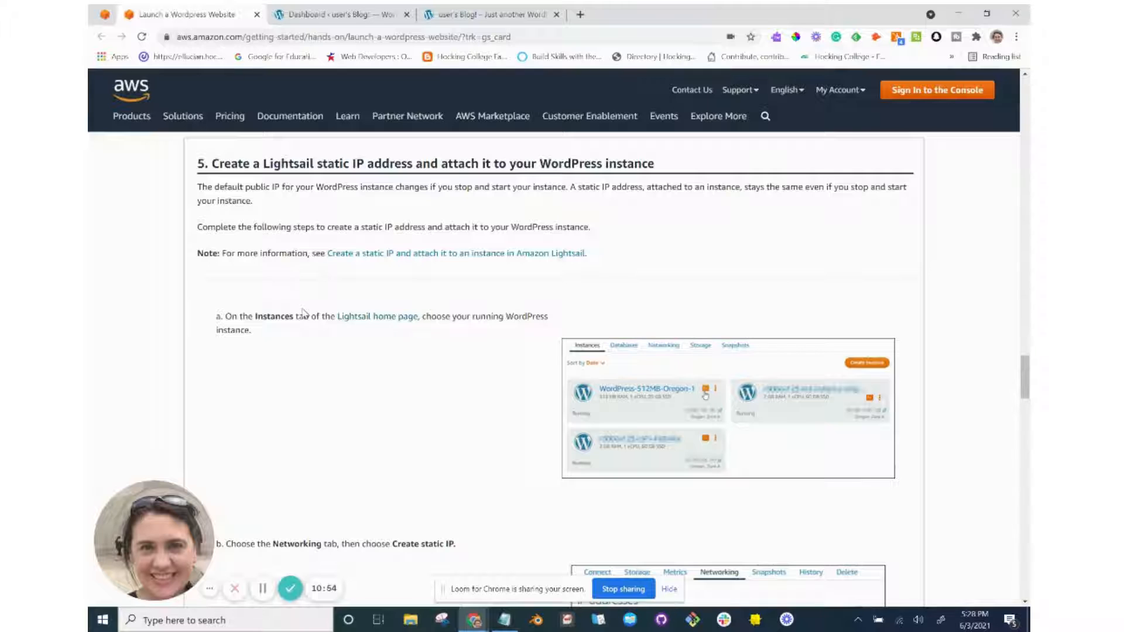
{"action": "scroll", "coordinate": [311, 391], "scroll_direction": "down", "scroll_amount": 2}
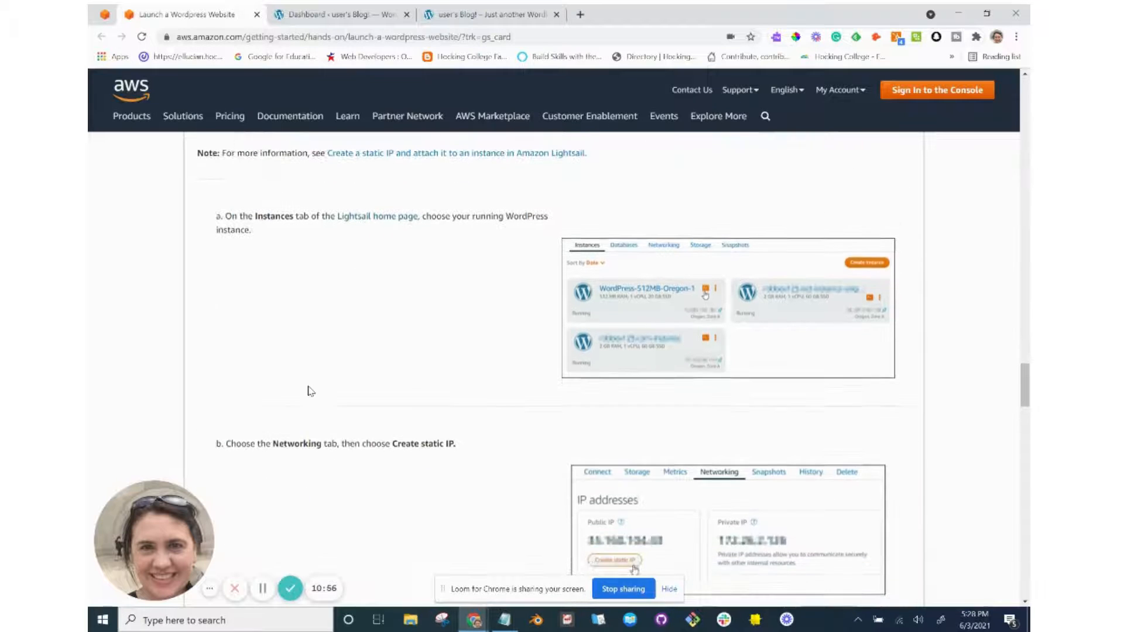
{"action": "key", "text": "alt+Tab"}
{"action": "key", "text": "alt+Tab"}
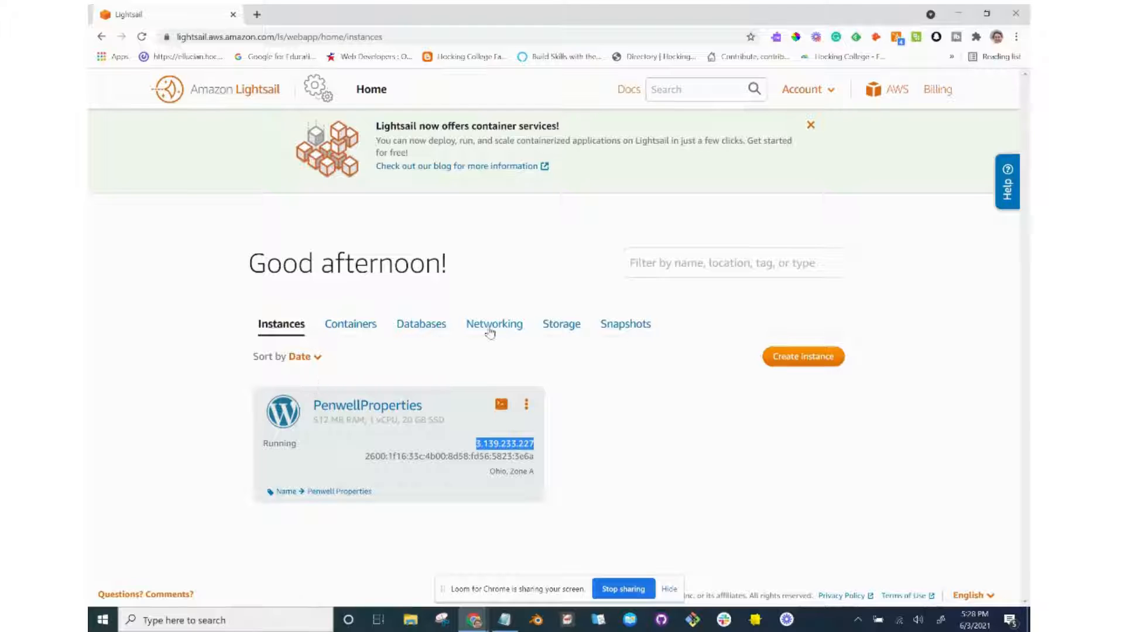
Delete the unattached StaticIp-1 (3.23.0.122) from Lightsail's Networking tab.
{"action": "key", "text": "alt+Tab"}
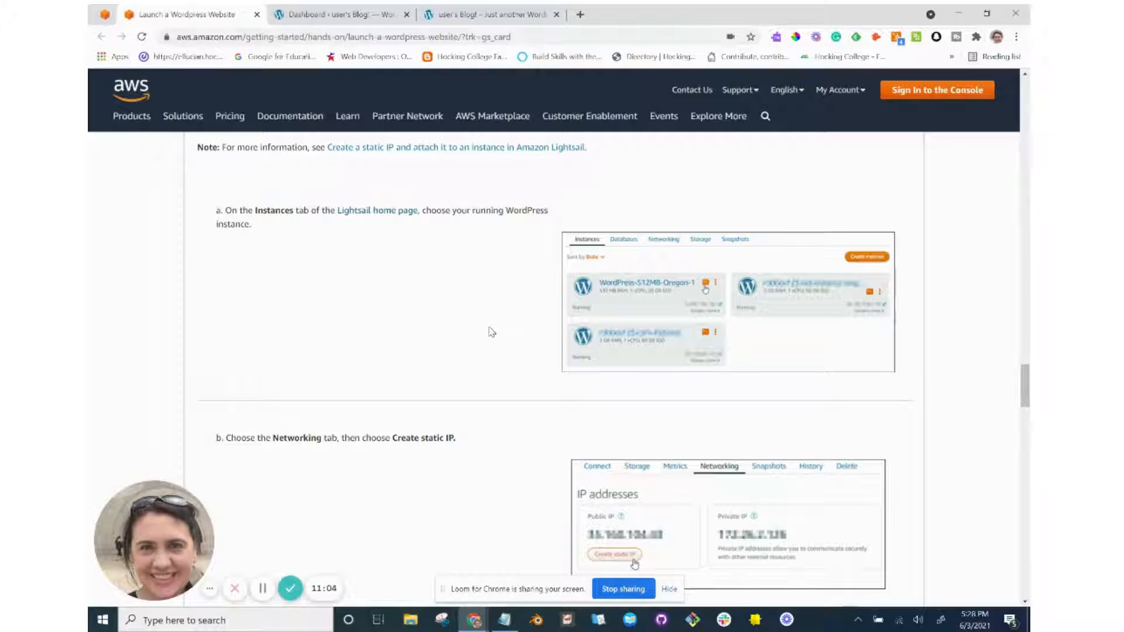
{"action": "scroll", "coordinate": [492, 332], "scroll_direction": "down", "scroll_amount": 3}
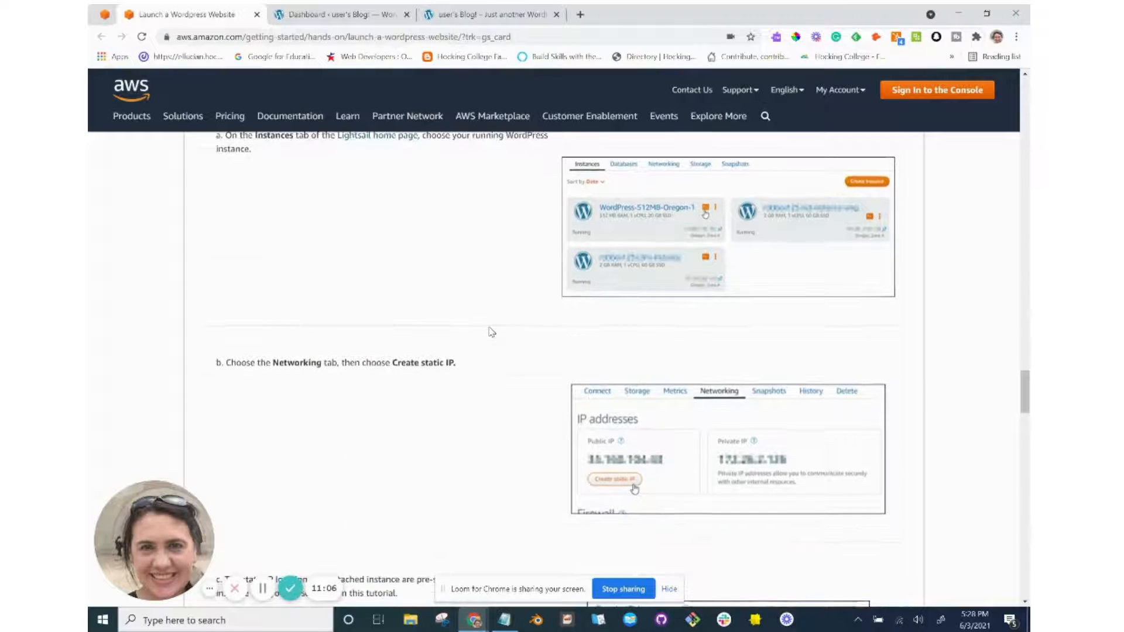
{"action": "key", "text": "alt+Tab"}
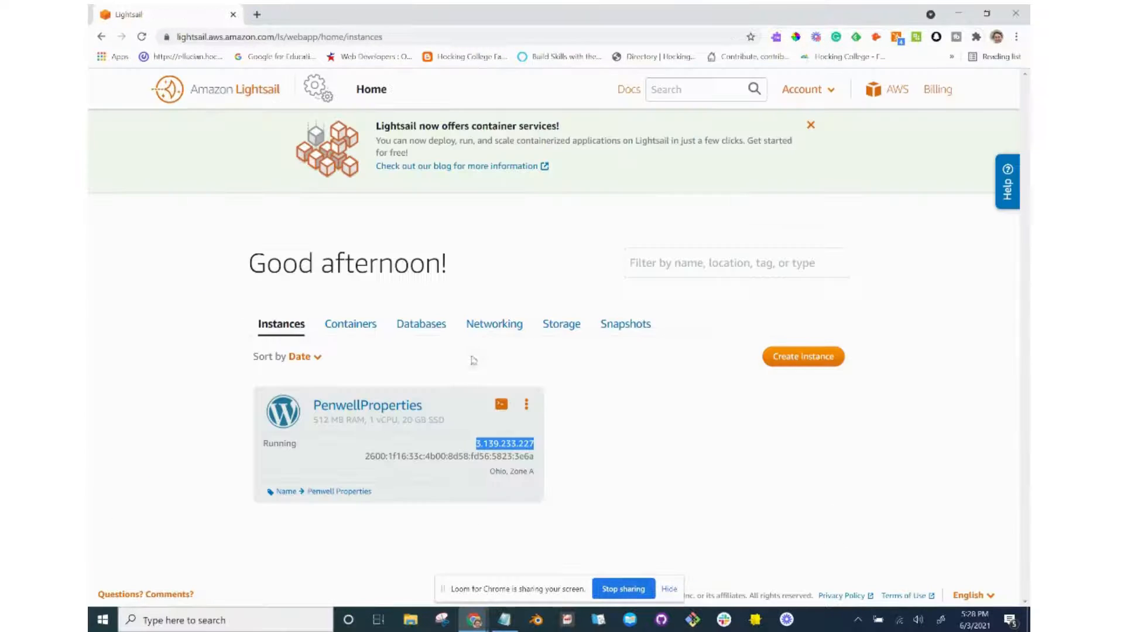
{"action": "left_click", "coordinate": [430, 402]}
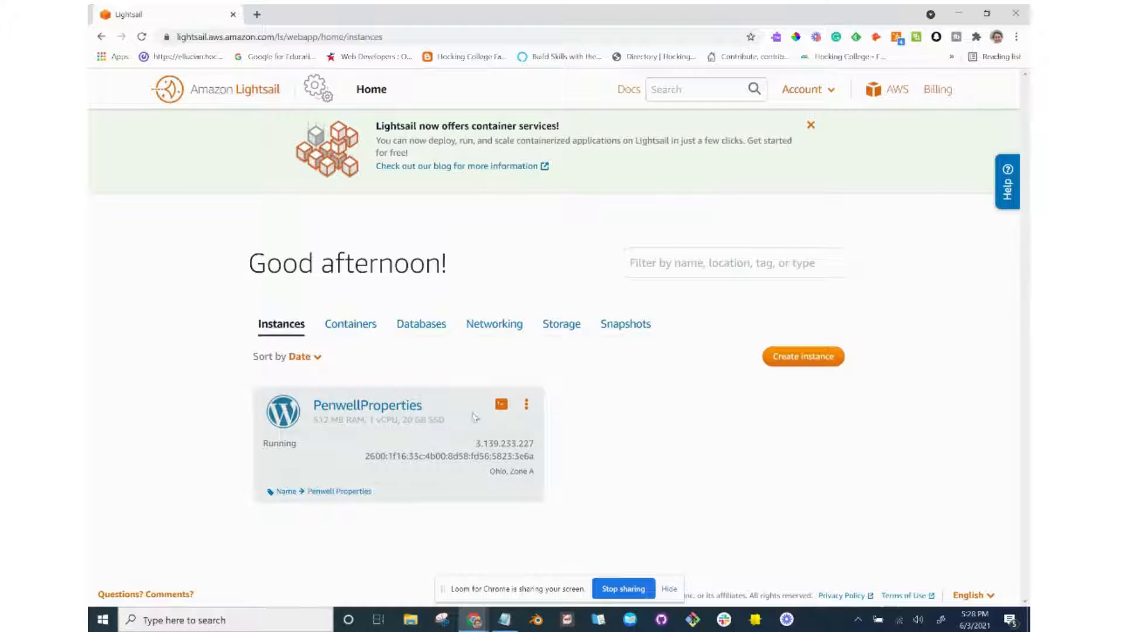
{"action": "left_click", "coordinate": [486, 327]}
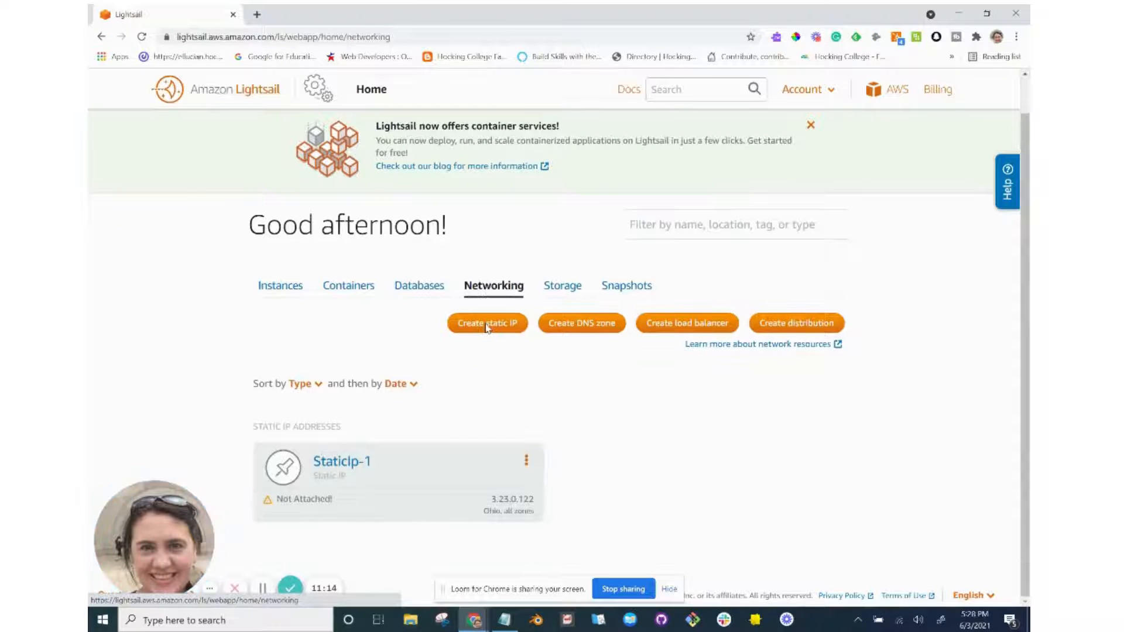
{"action": "left_click", "coordinate": [527, 464]}
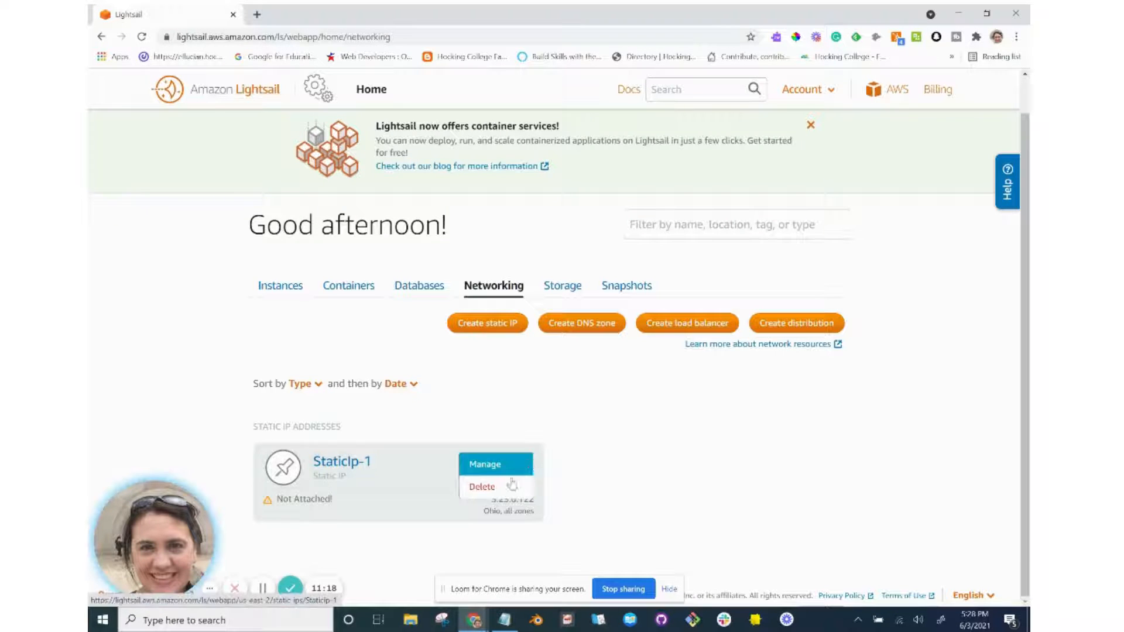
{"action": "left_click", "coordinate": [507, 491]}
{"action": "left_click", "coordinate": [622, 250]}
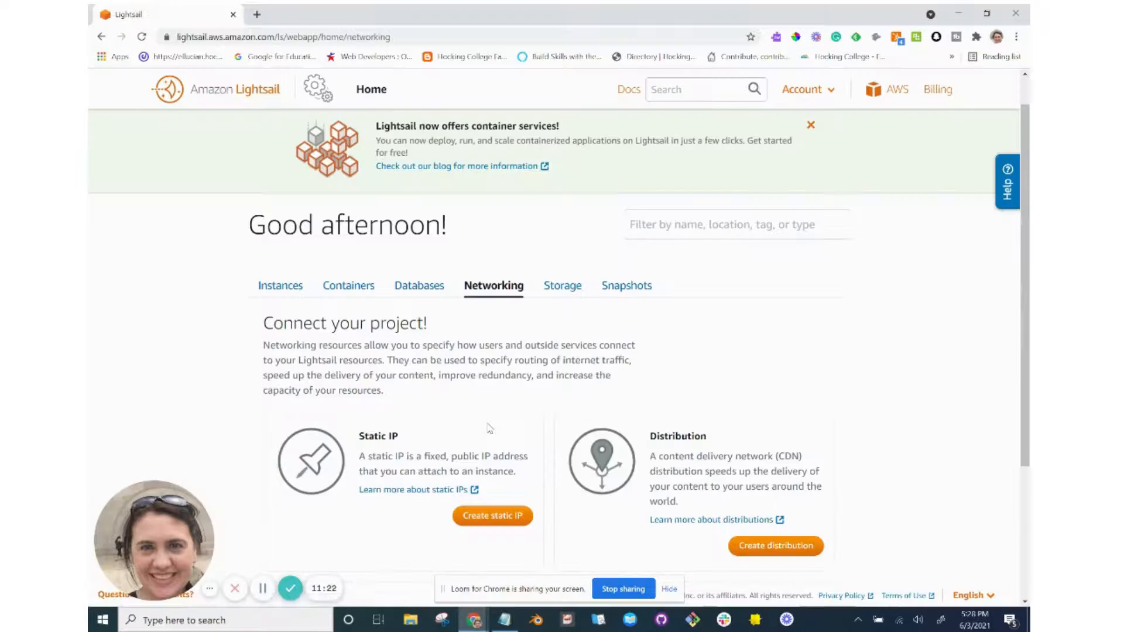
Start creating a new Ohio static IP while checking the tutorial's next instruction.
{"action": "scroll", "coordinate": [498, 462], "scroll_direction": "down", "scroll_amount": 2}
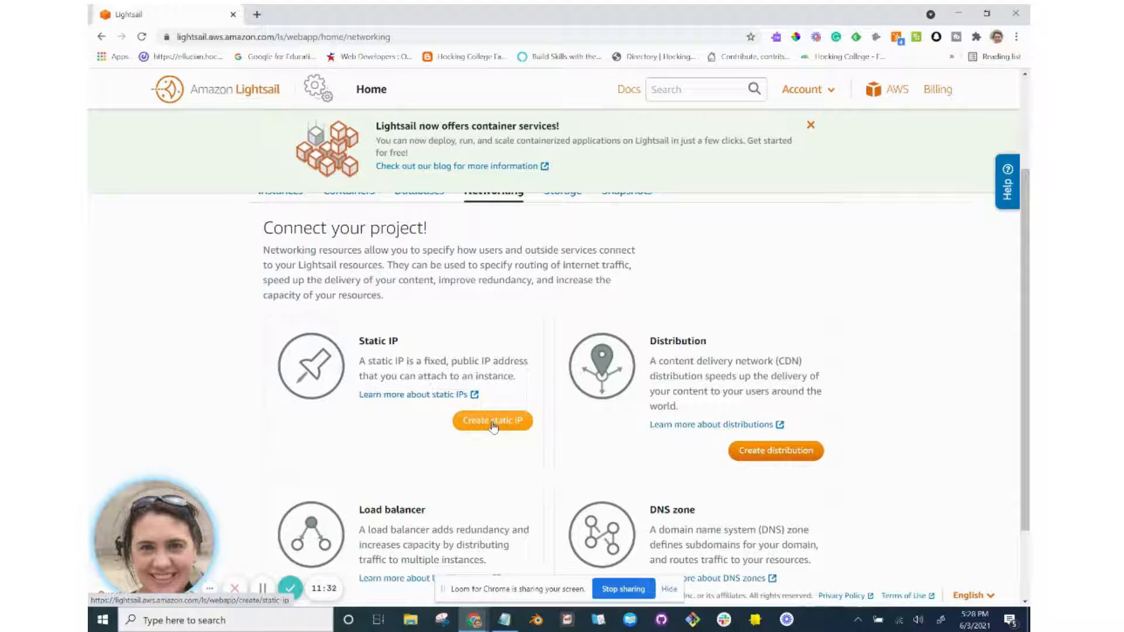
{"action": "key", "text": "alt+Tab"}
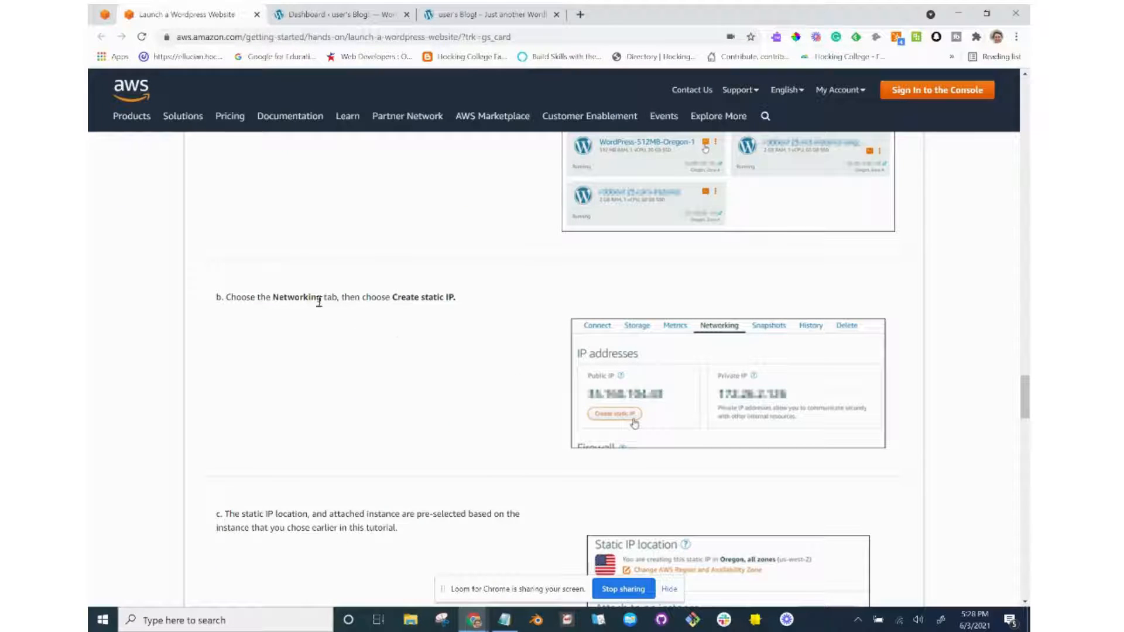
{"action": "key", "text": "alt+Tab"}
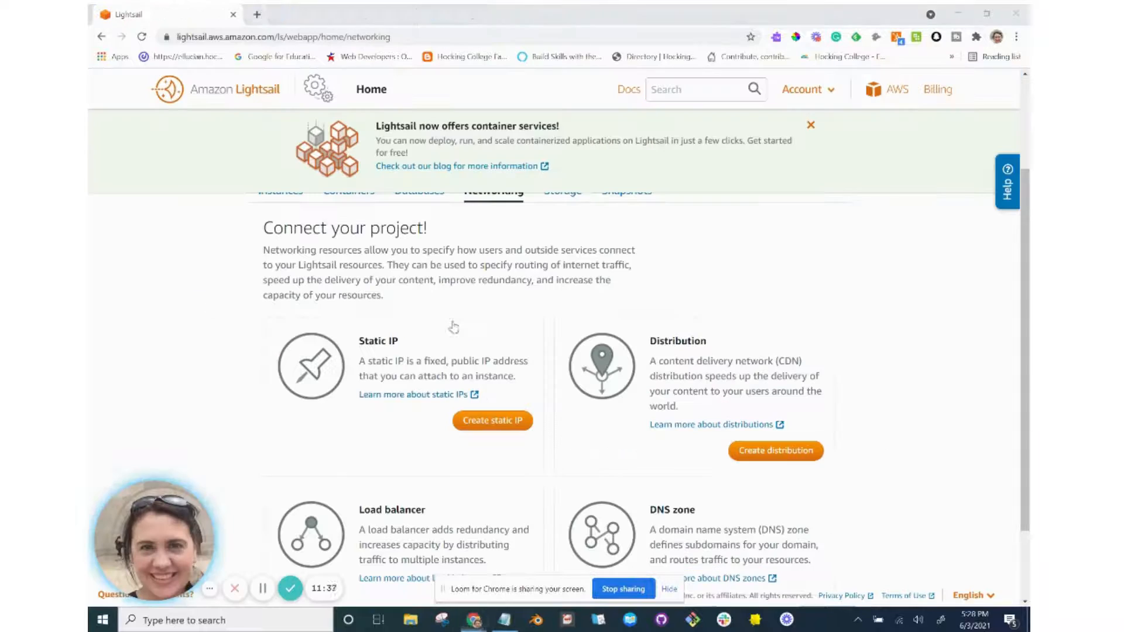
{"action": "left_click", "coordinate": [488, 422]}
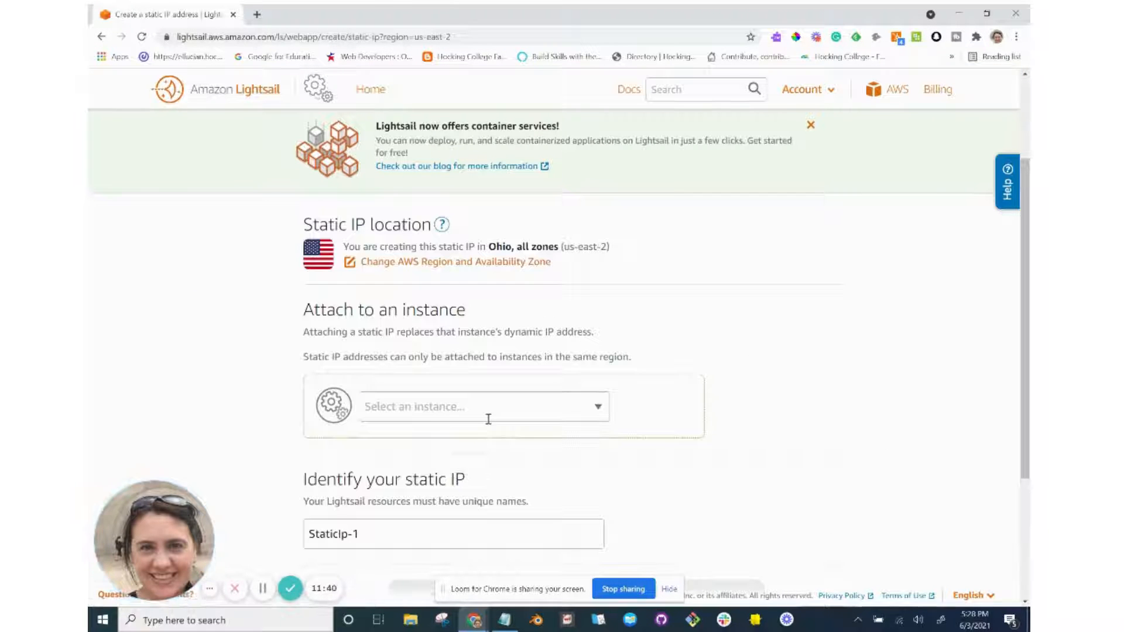
{"action": "key", "text": "alt+Tab"}
{"action": "scroll", "coordinate": [491, 424], "scroll_direction": "down", "scroll_amount": 4}
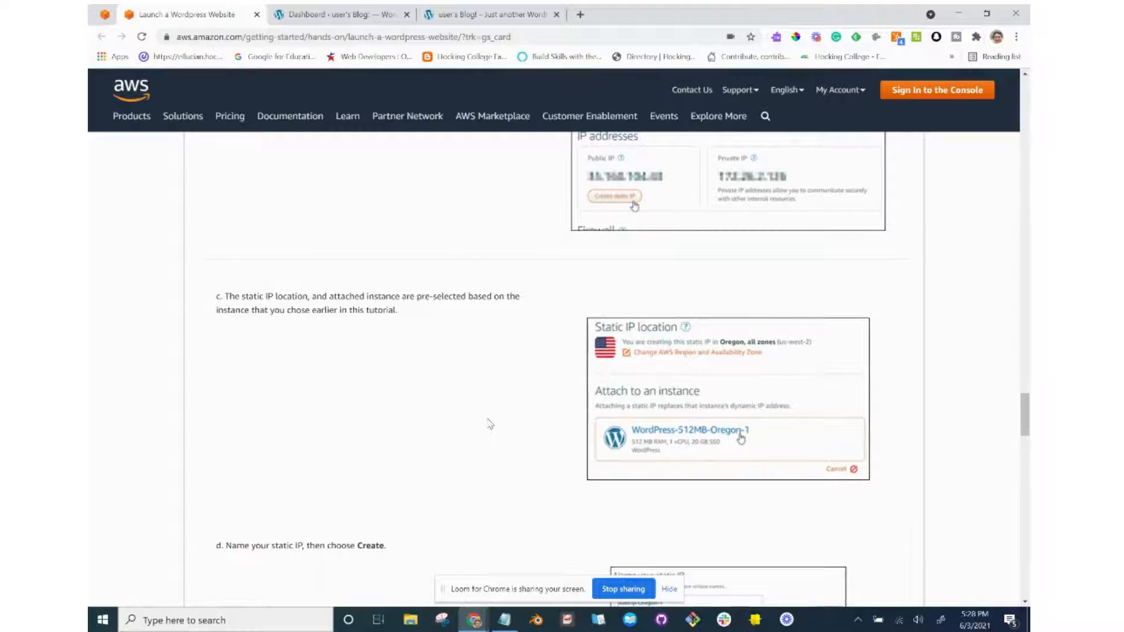
{"action": "scroll", "coordinate": [490, 424], "scroll_direction": "up", "scroll_amount": 2}
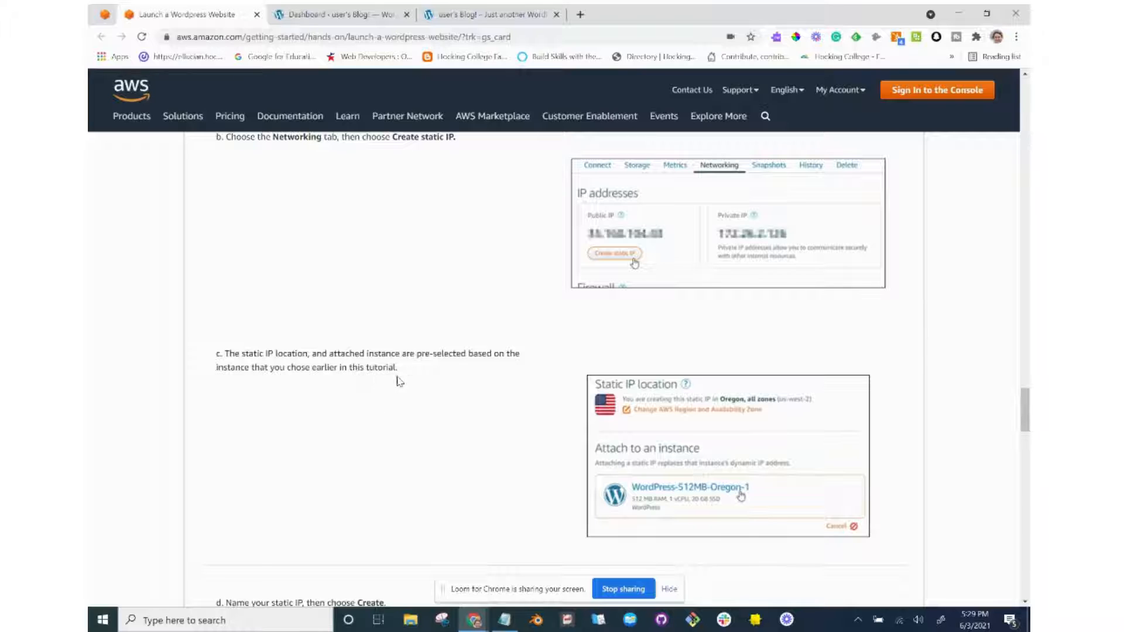
{"action": "scroll", "coordinate": [409, 382], "scroll_direction": "down", "scroll_amount": 1}
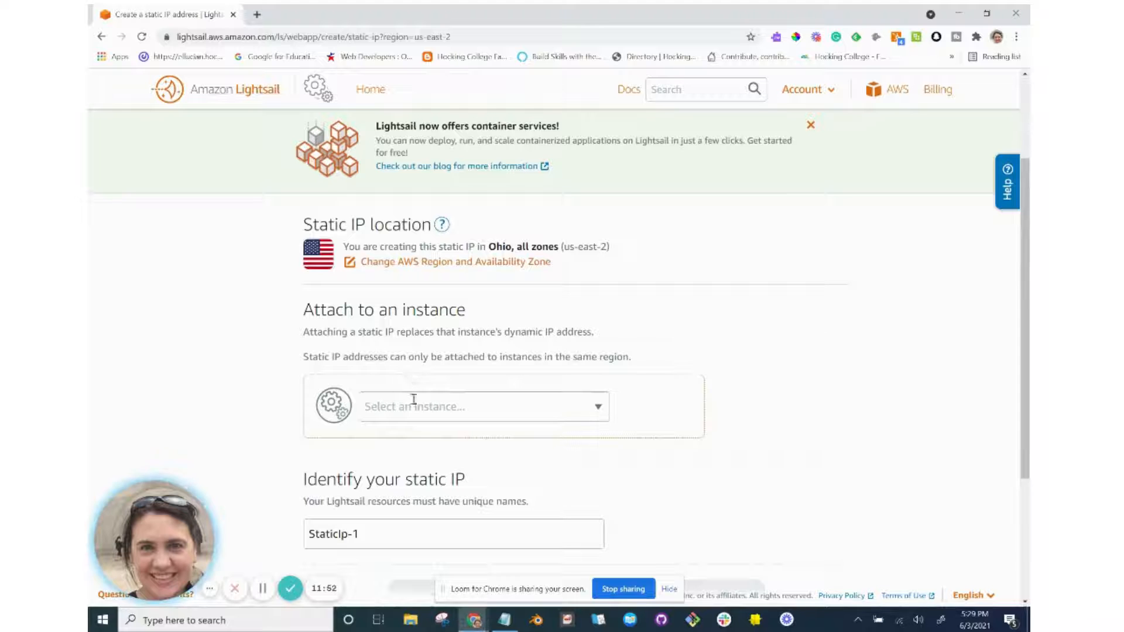
Choose PenwellProperties as the instance to attach, then review the tutorial's naming step.
{"action": "left_click", "coordinate": [414, 407]}
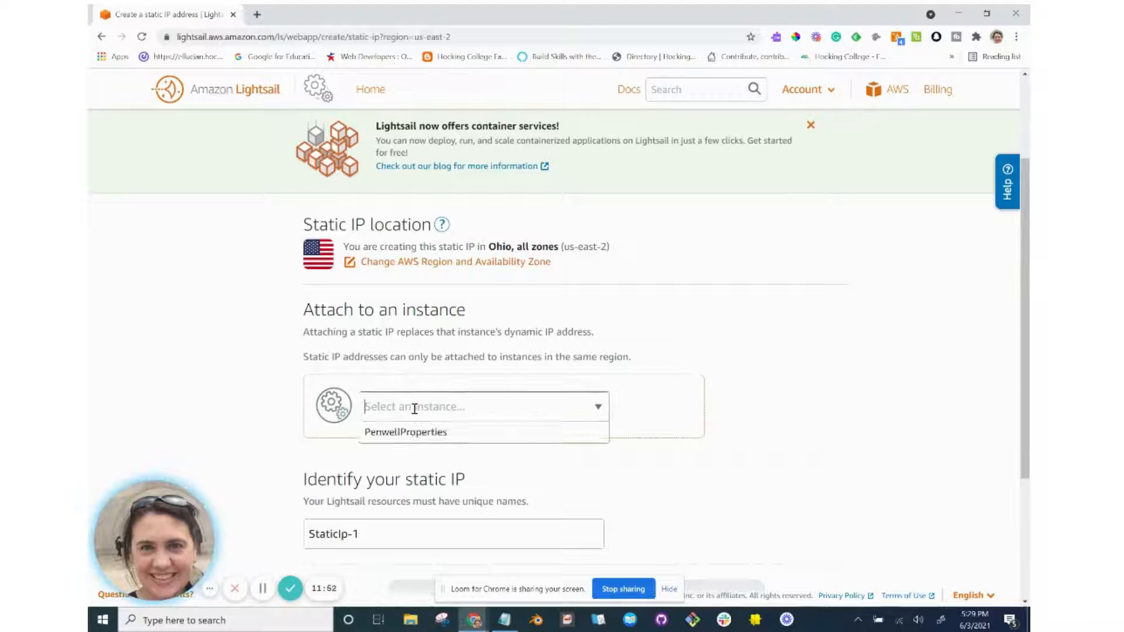
{"action": "left_click", "coordinate": [410, 433]}
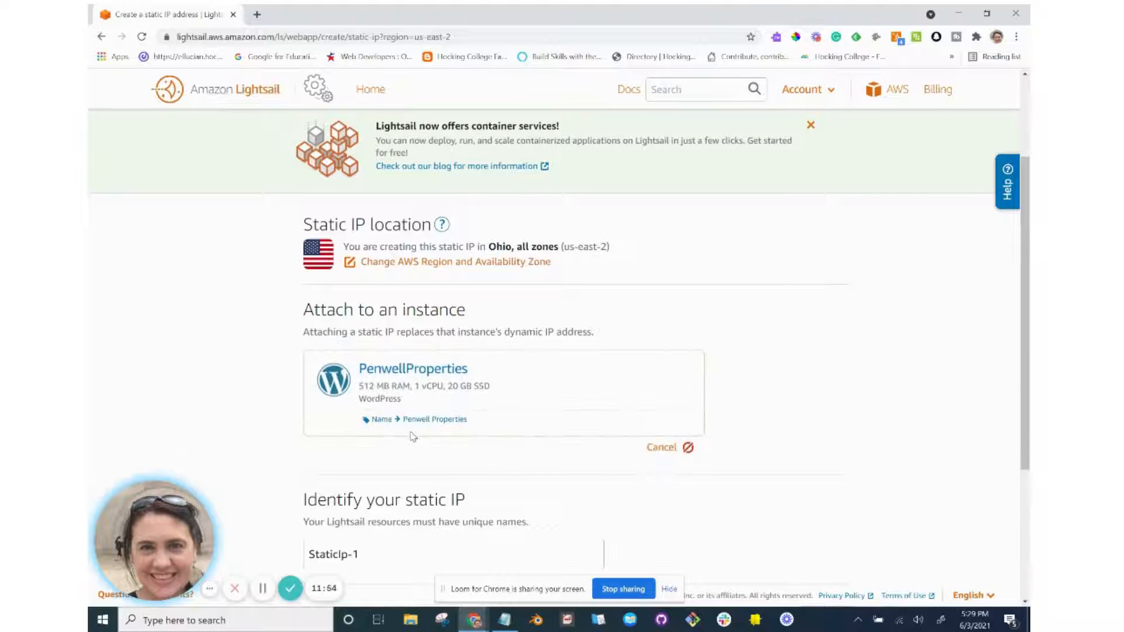
{"action": "scroll", "coordinate": [412, 434], "scroll_direction": "down", "scroll_amount": 1}
{"action": "scroll", "coordinate": [412, 434], "scroll_direction": "down", "scroll_amount": 1}
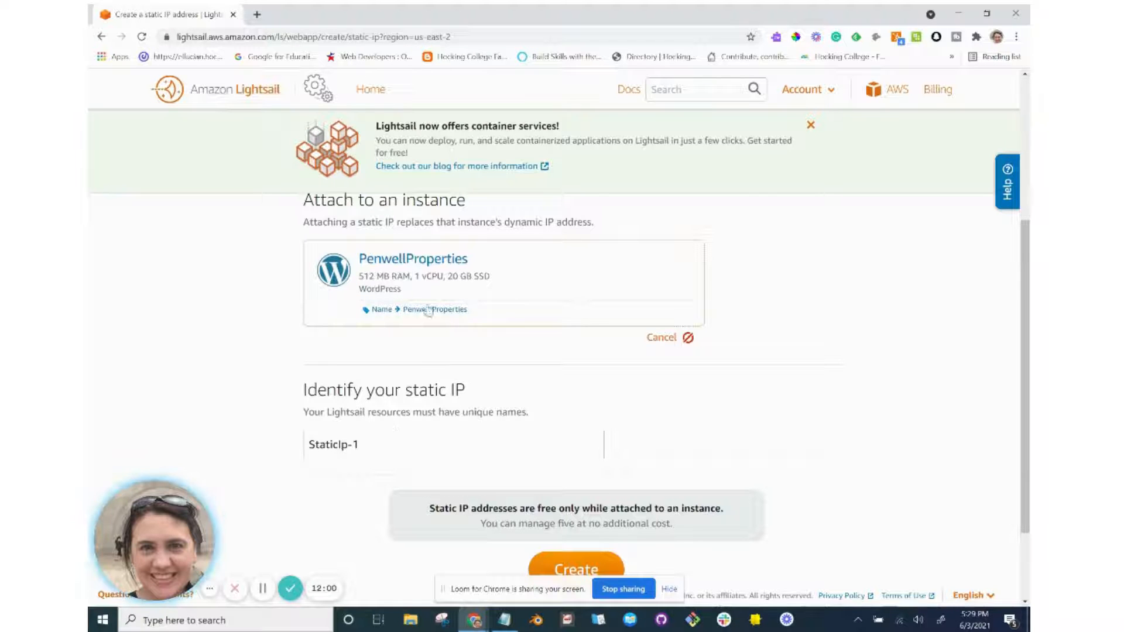
{"action": "scroll", "coordinate": [425, 382], "scroll_direction": "down", "scroll_amount": 1}
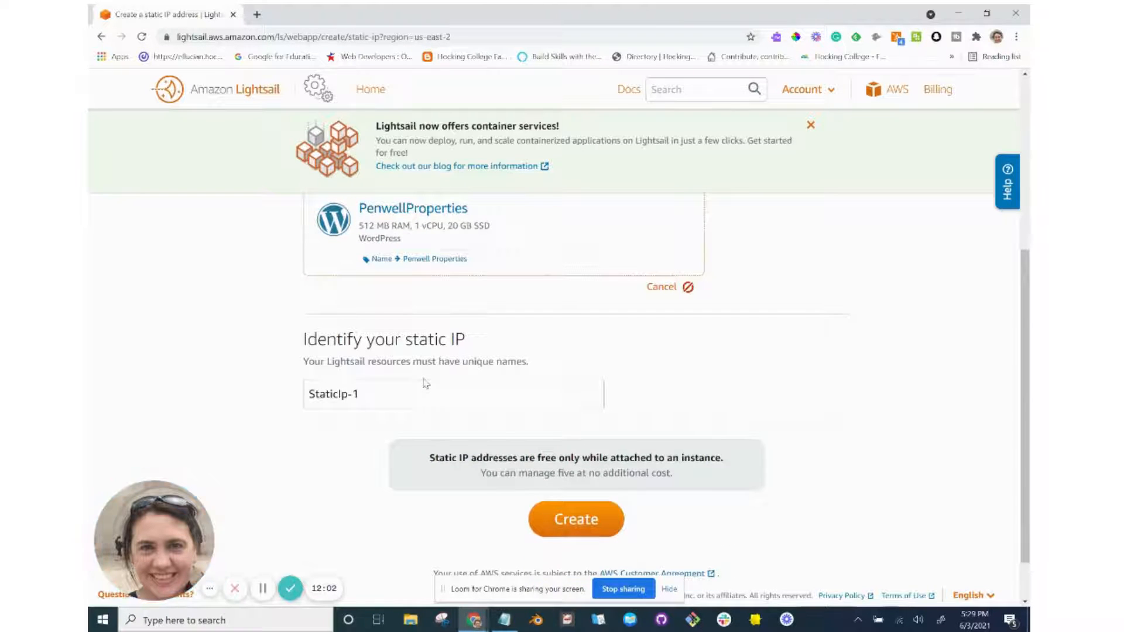
{"action": "key", "text": "alt+Tab"}
{"action": "scroll", "coordinate": [425, 384], "scroll_direction": "down", "scroll_amount": 3}
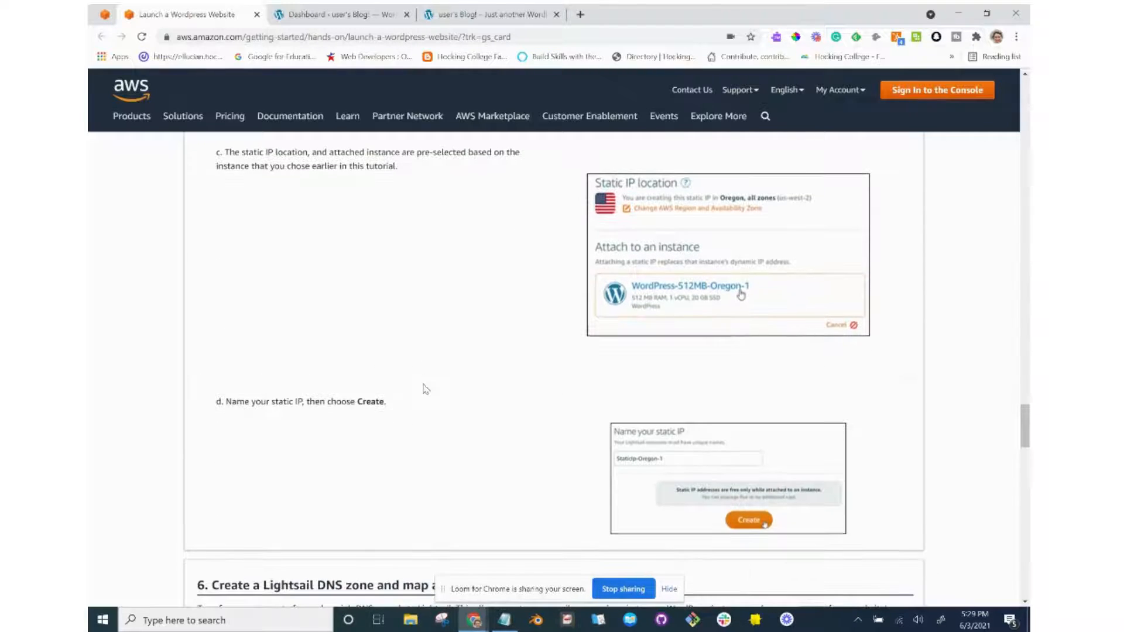
{"action": "key", "text": "alt+Tab"}
Name the static IP PenwellProperties and try to create it.
{"action": "triple_click", "coordinate": [419, 399]}
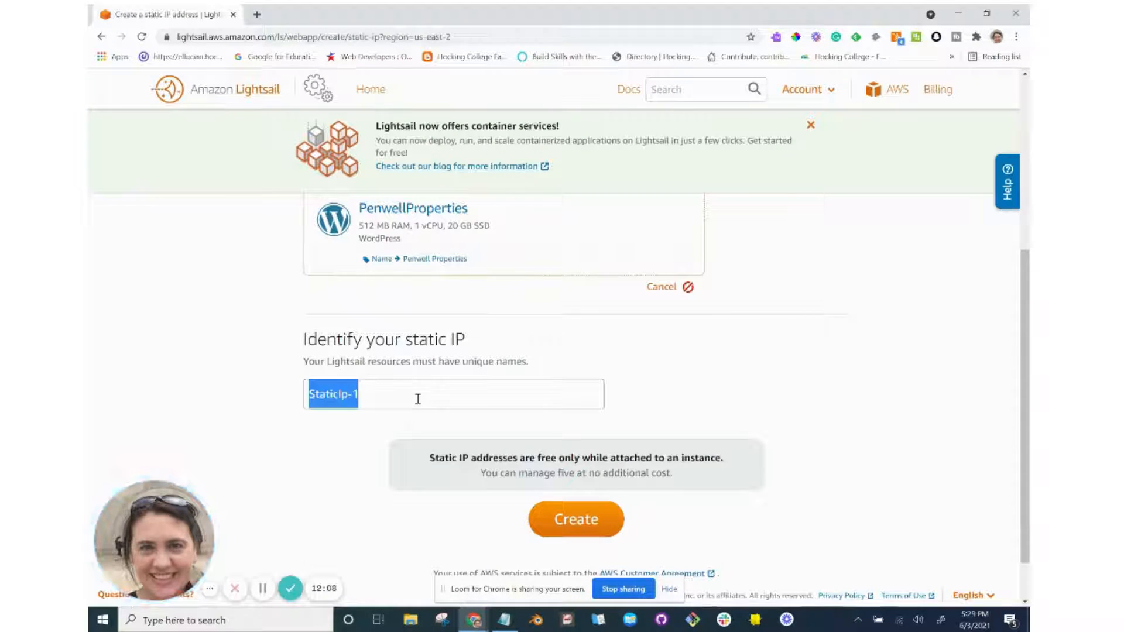
{"action": "type", "text": "PenwellP"}
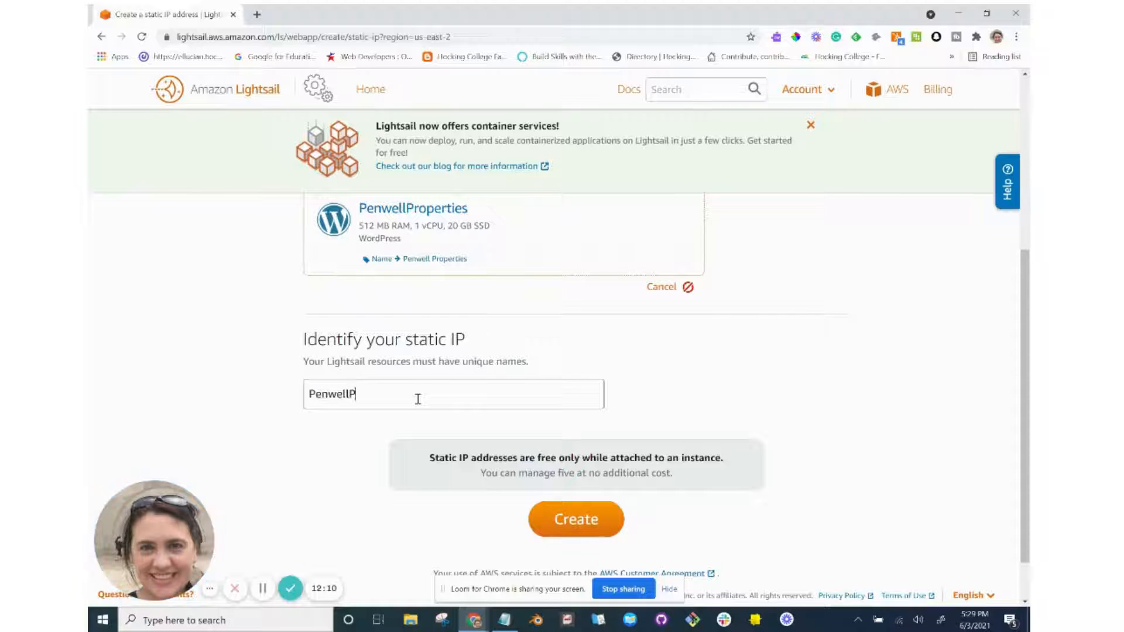
{"action": "type", "text": "roperties"}
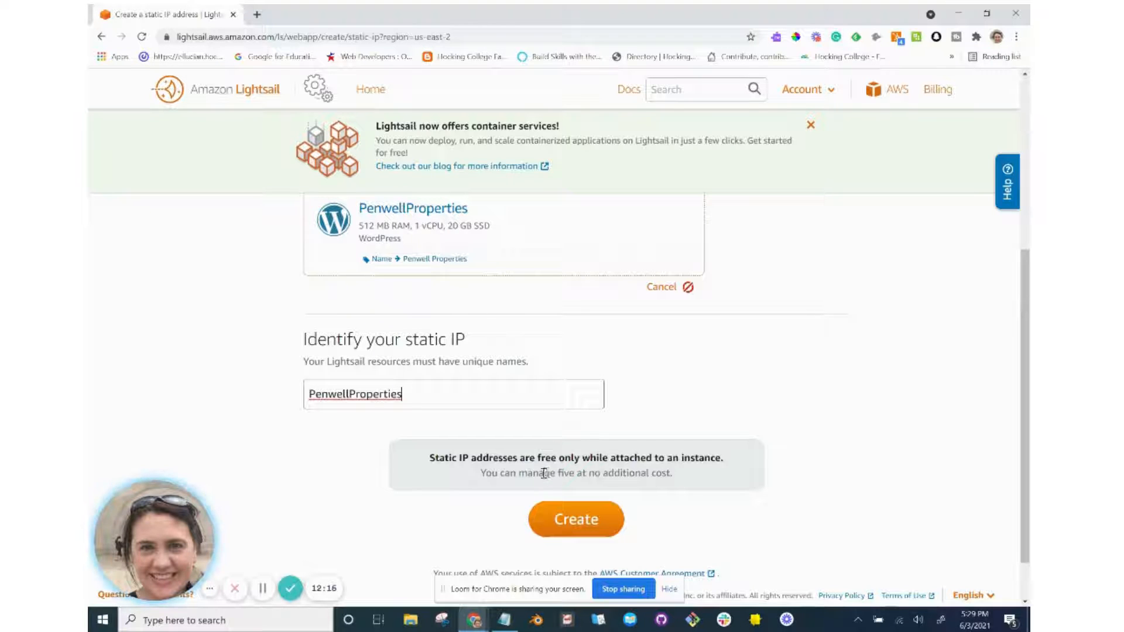
{"action": "scroll", "coordinate": [527, 486], "scroll_direction": "down", "scroll_amount": 1}
{"action": "scroll", "coordinate": [497, 497], "scroll_direction": "down", "scroll_amount": 1}
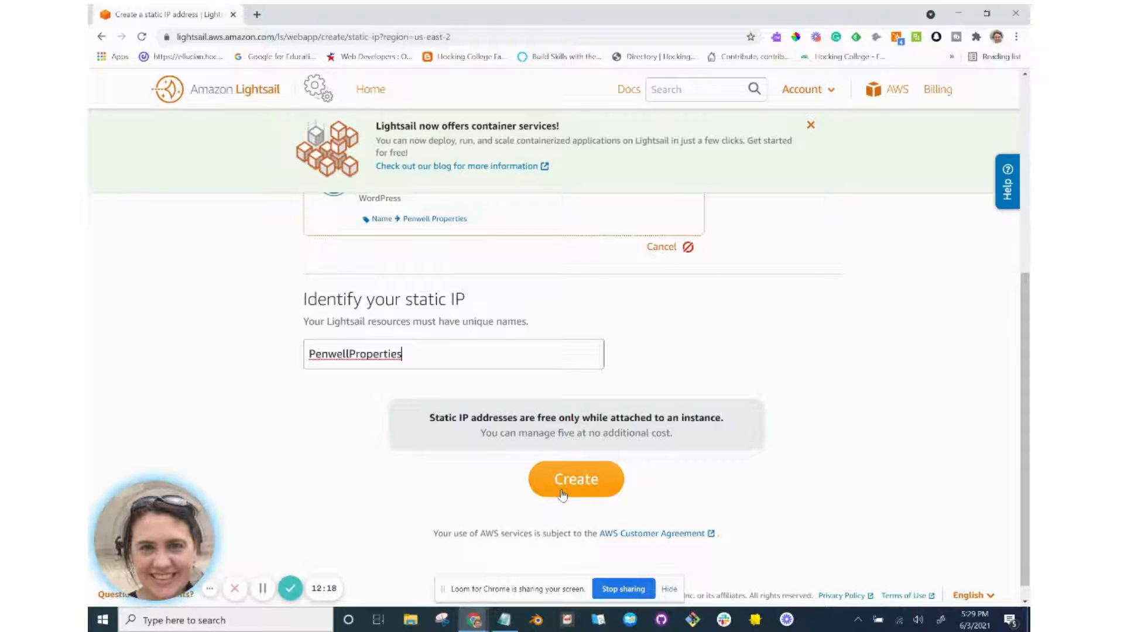
{"action": "key", "text": "alt+Tab"}
{"action": "key", "text": "alt+Tab"}
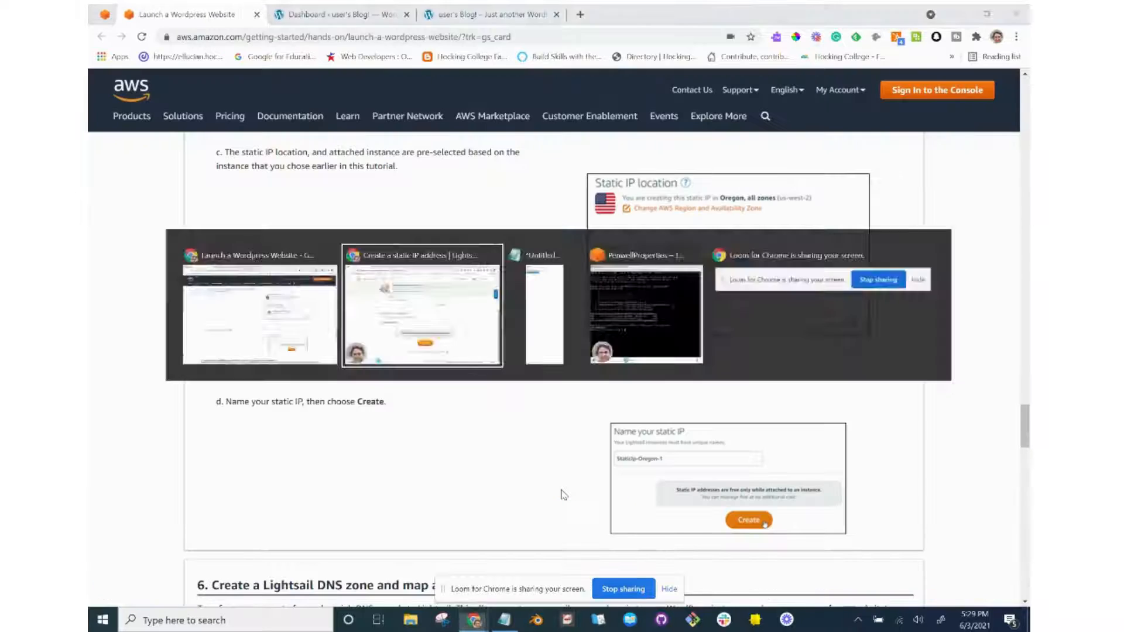
{"action": "left_click", "coordinate": [562, 495]}
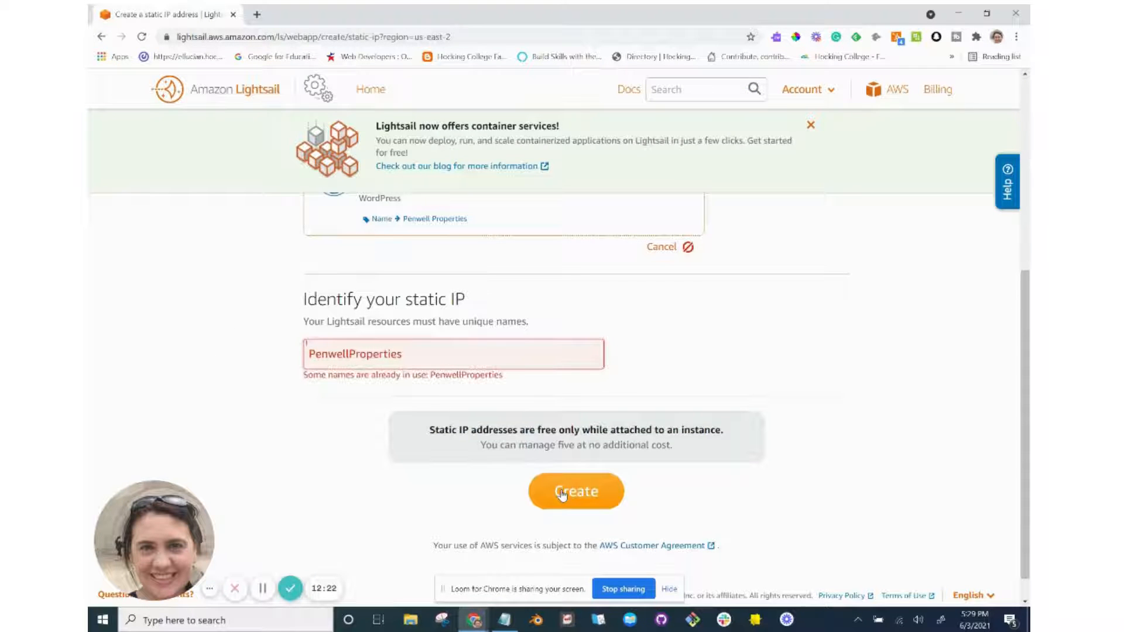
Rename it PenwellProperties1 since that name is taken, and create it.
{"action": "left_click", "coordinate": [440, 363]}
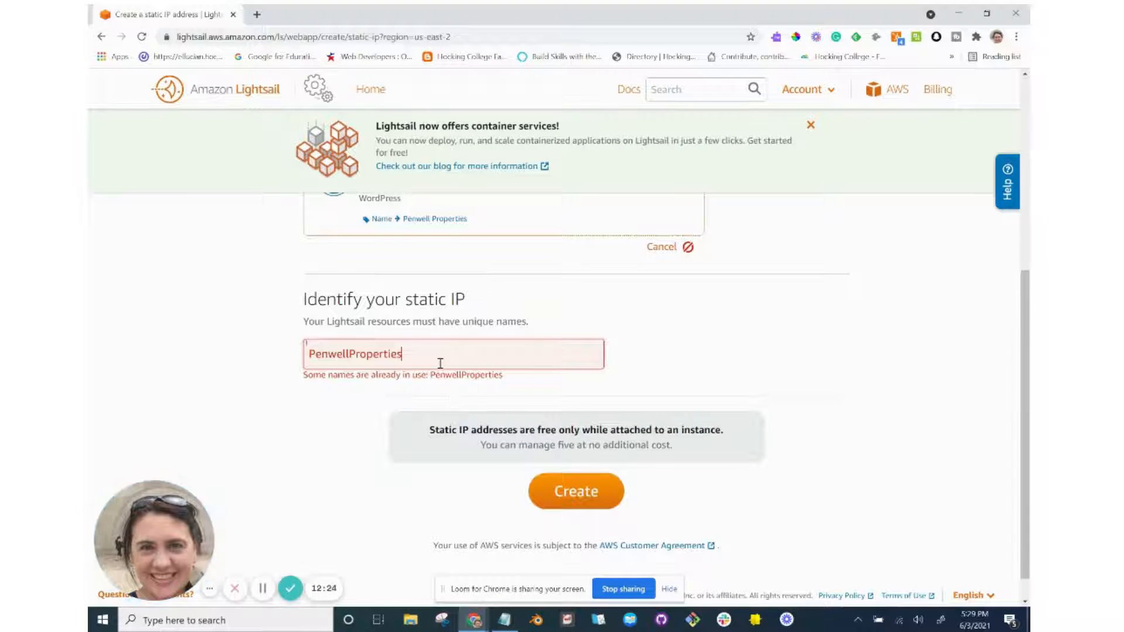
{"action": "type", "text": "1"}
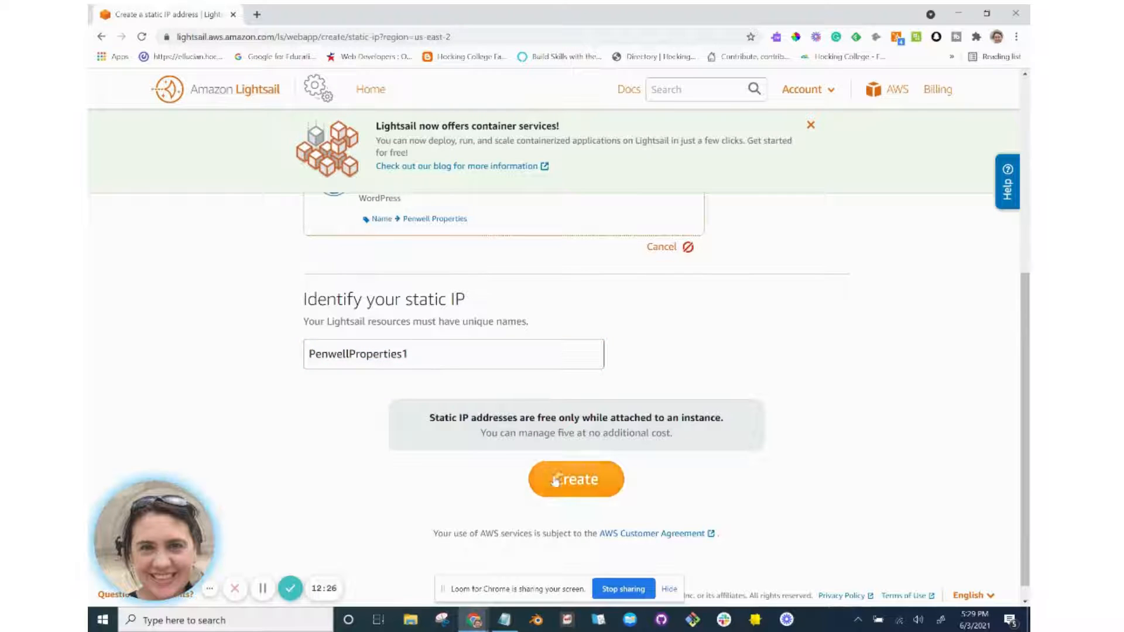
{"action": "left_click", "coordinate": [556, 480]}
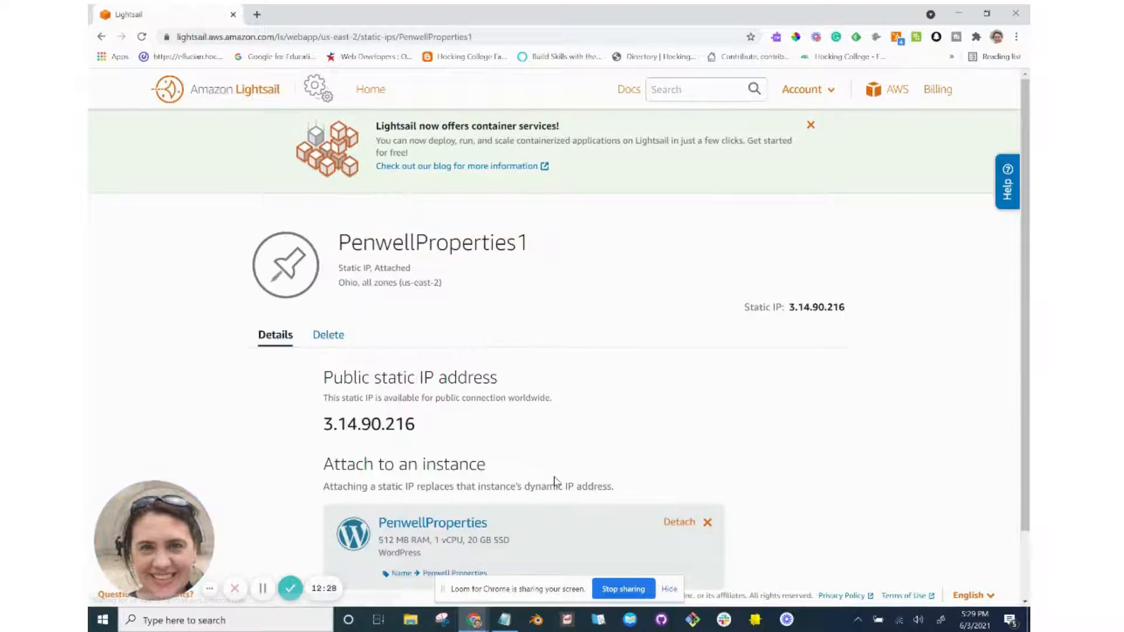
Load 3.14.90.216 in a new tab to confirm the WordPress blog appears, then close it.
{"action": "scroll", "coordinate": [556, 481], "scroll_direction": "down", "scroll_amount": 1}
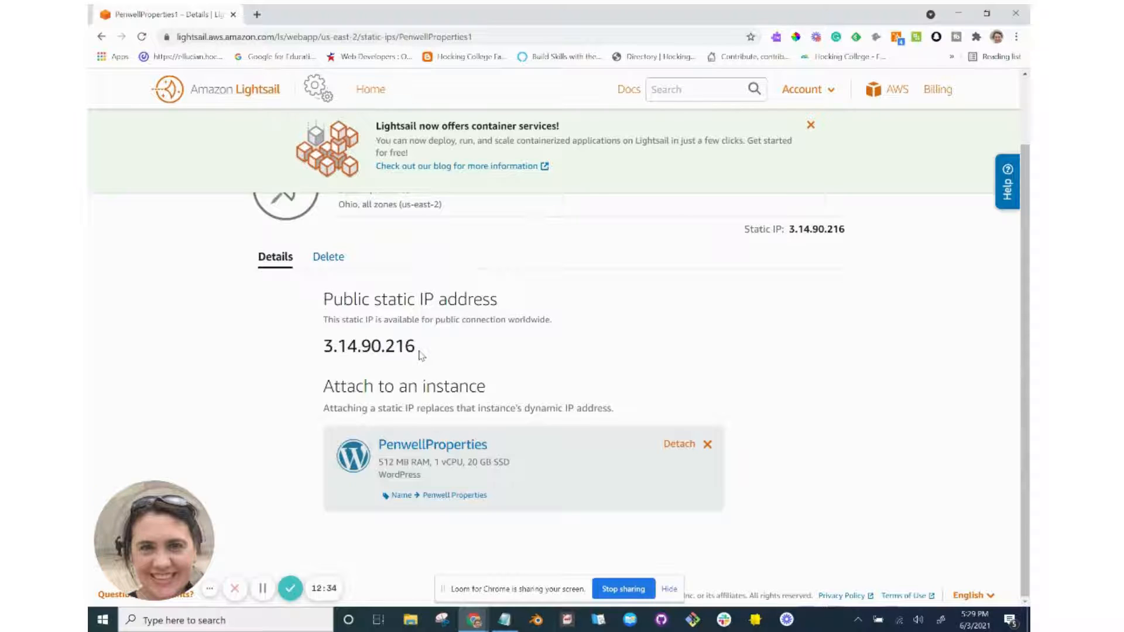
{"action": "left_click_drag", "start_coordinate": [419, 352], "coordinate": [321, 348]}
{"action": "key", "text": "ctrl+c"}
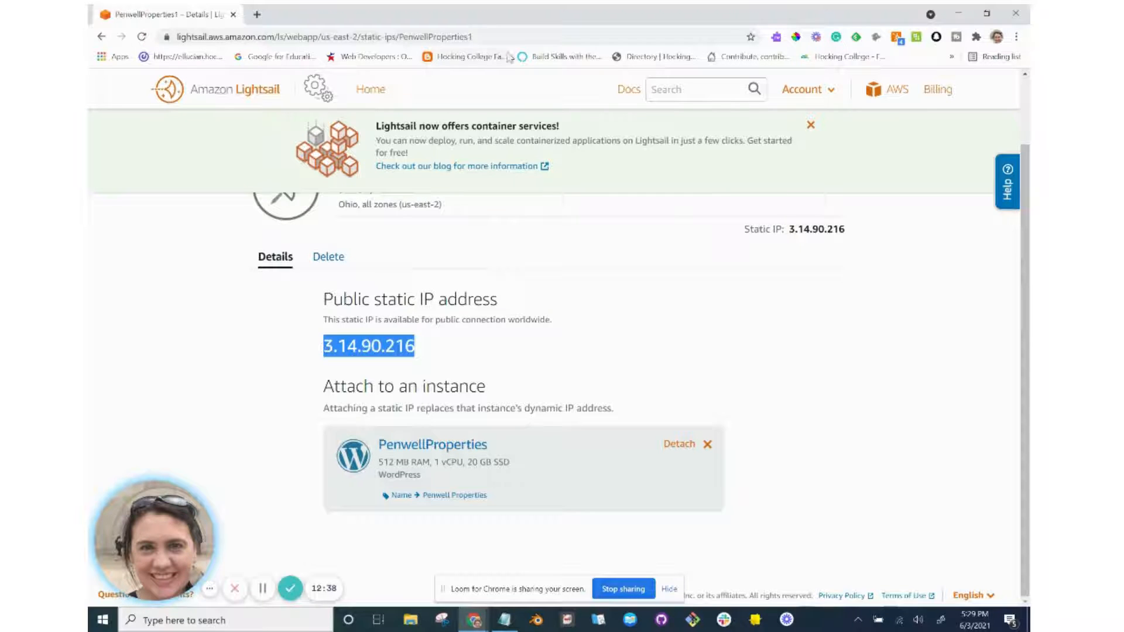
{"action": "left_click", "coordinate": [262, 17]}
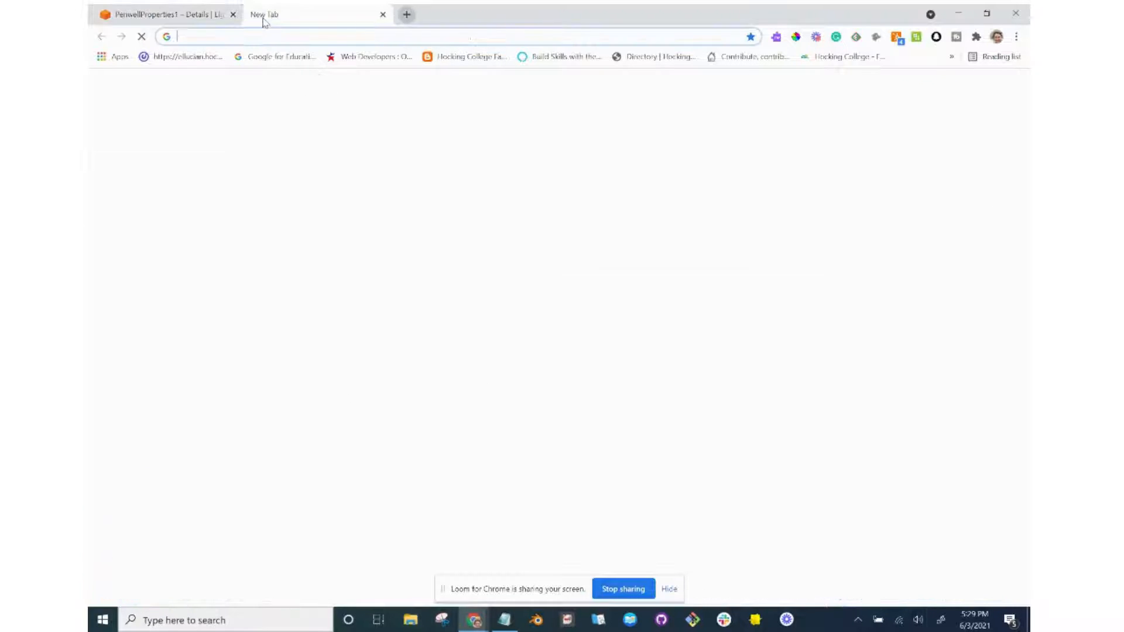
{"action": "key", "text": "ctrl+v"}
{"action": "key", "text": "Return"}
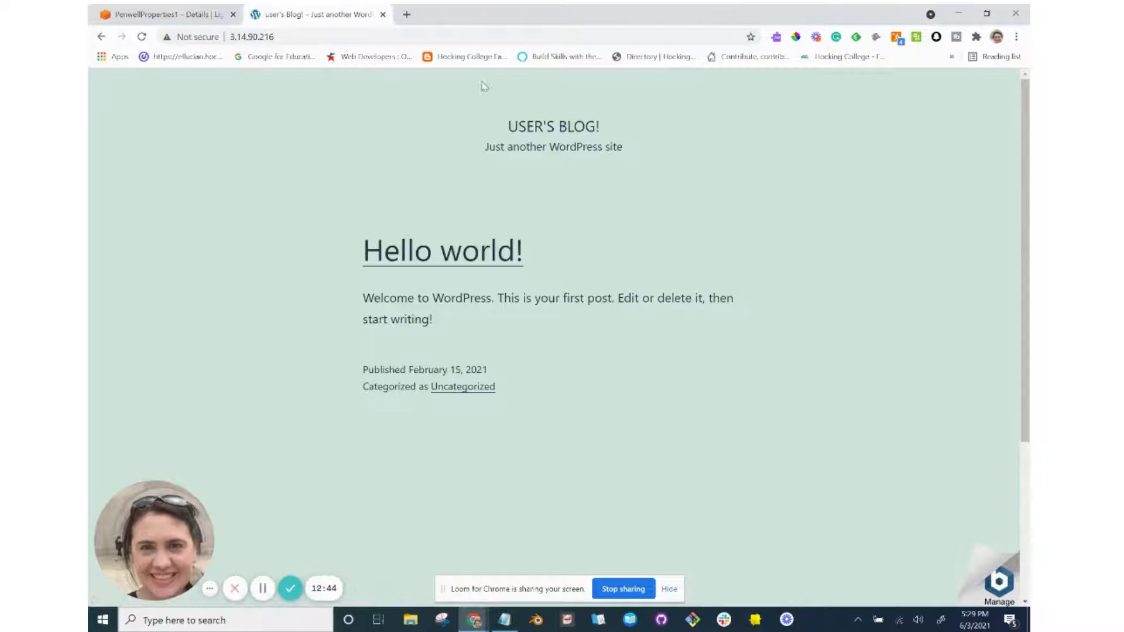
{"action": "left_click", "coordinate": [383, 14]}
{"action": "key", "text": "alt+Tab"}
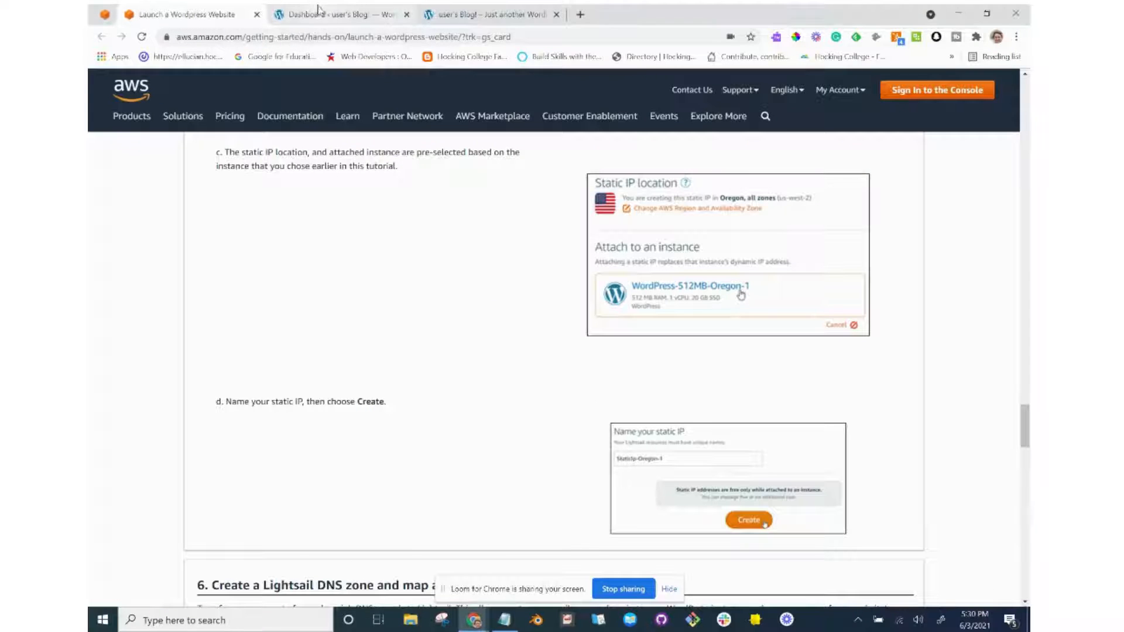
Reload the older blog's Hello world page, then close its tab.
{"action": "left_click", "coordinate": [375, 14]}
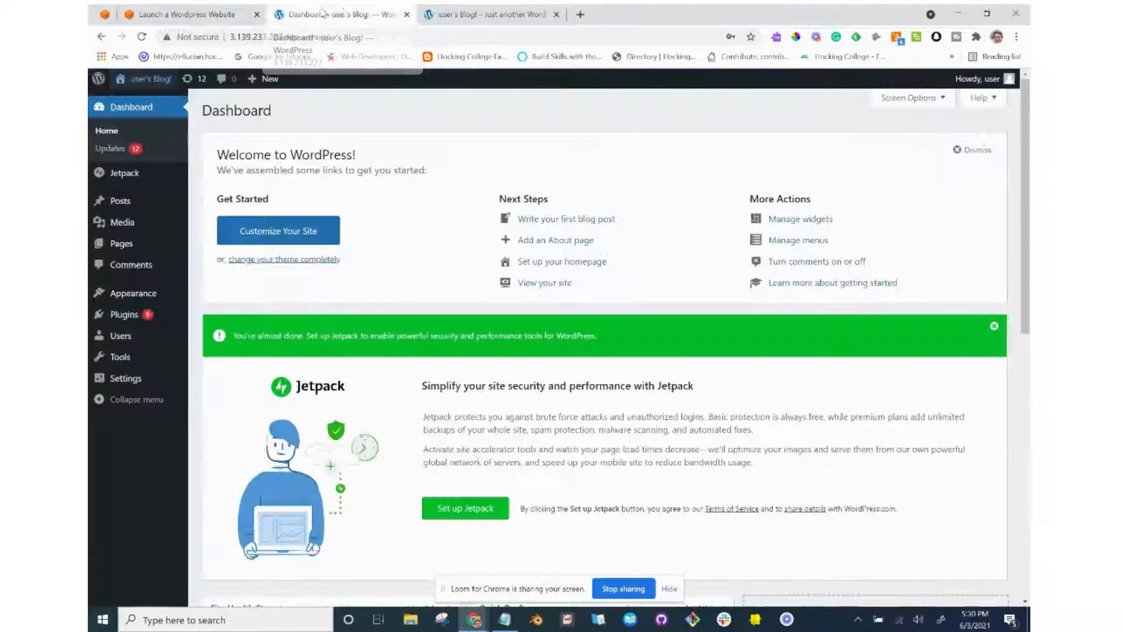
{"action": "left_click", "coordinate": [479, 19]}
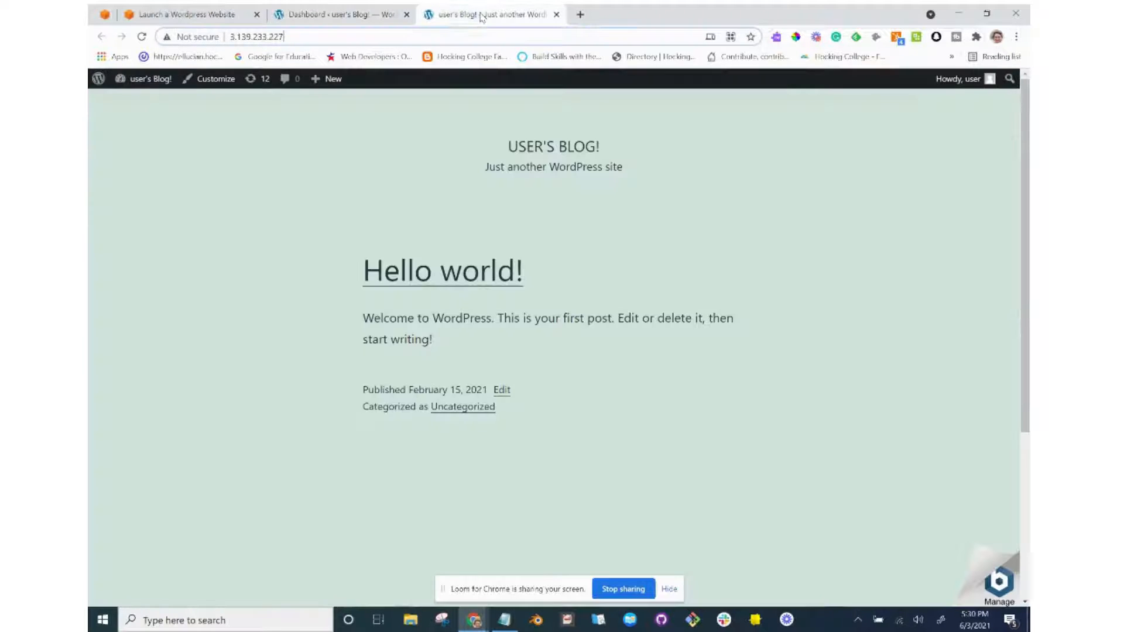
{"action": "left_click", "coordinate": [142, 37]}
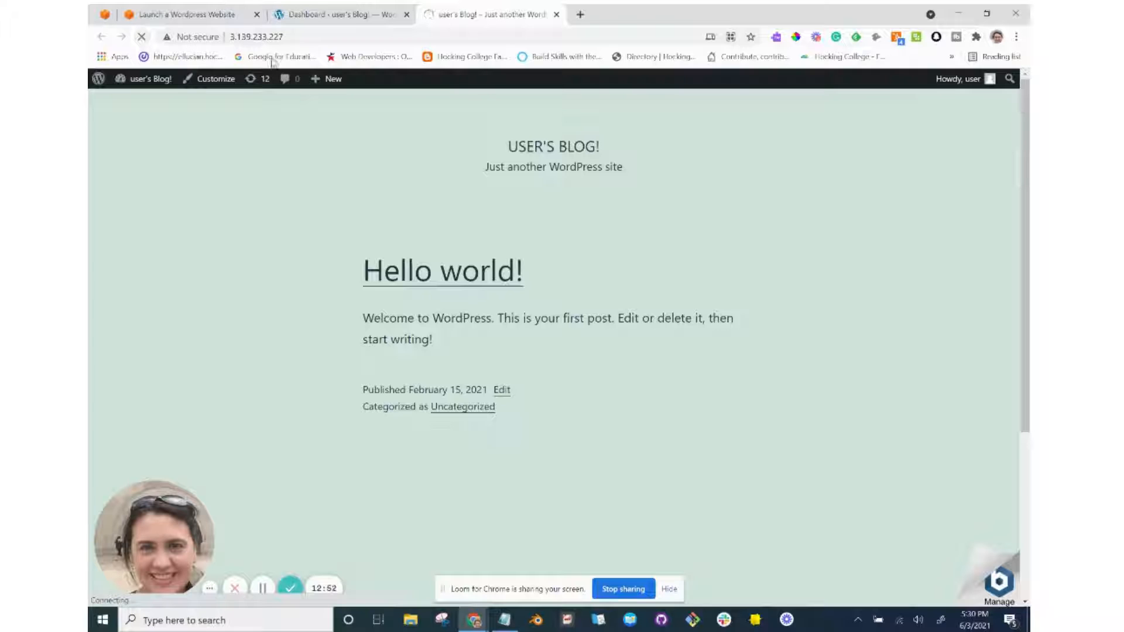
{"action": "left_click", "coordinate": [557, 14]}
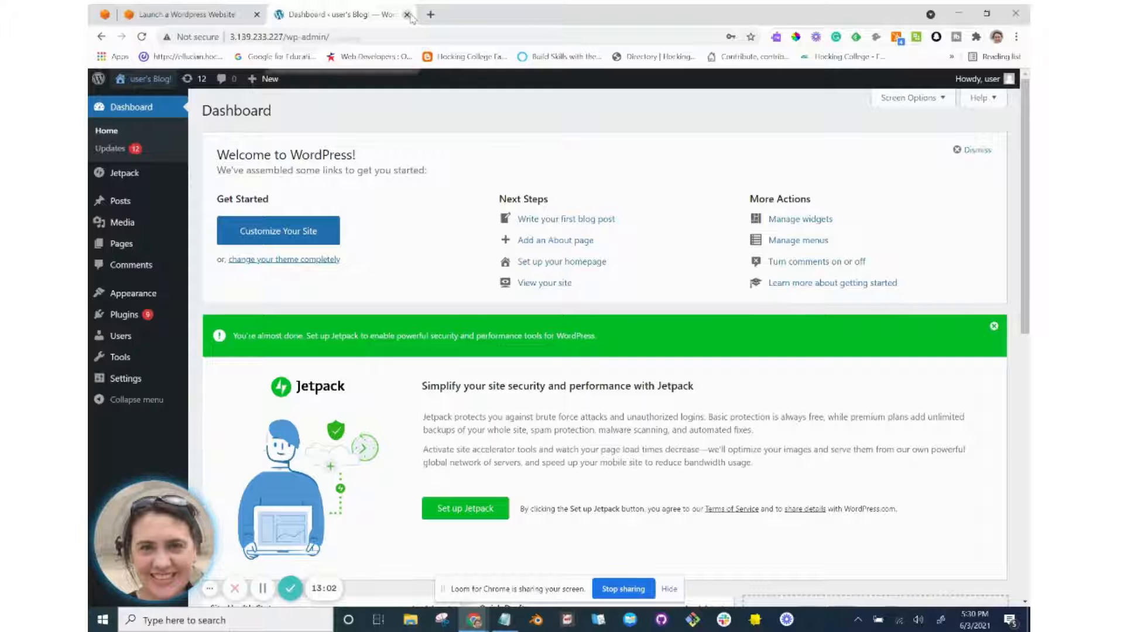
Go back to the Launch a Wordpress Website tutorial tab in the other window.
{"action": "key", "text": "alt+Tab"}
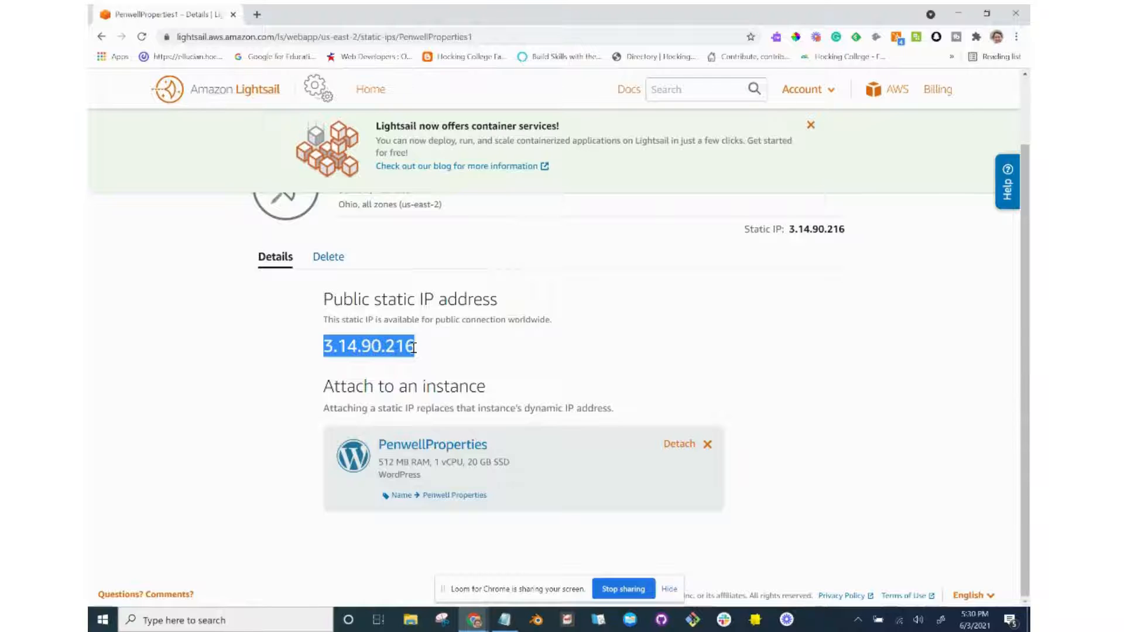
{"action": "key", "text": "alt+Tab"}
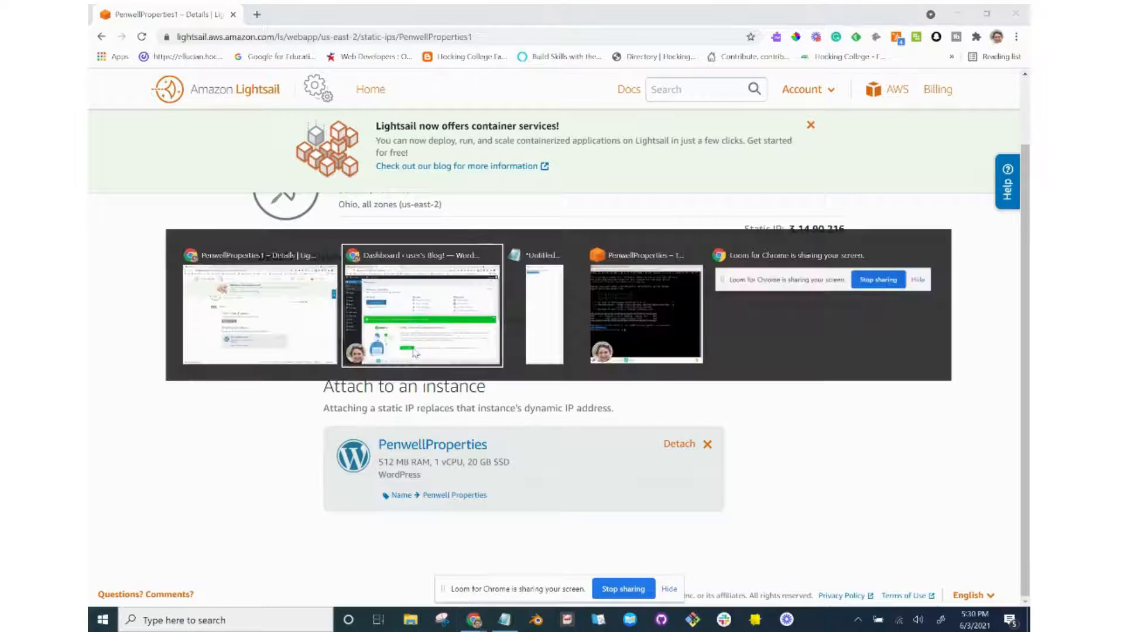
{"action": "key", "text": "alt+Tab"}
{"action": "key", "text": "alt+Tab"}
{"action": "left_click", "coordinate": [165, 22]}
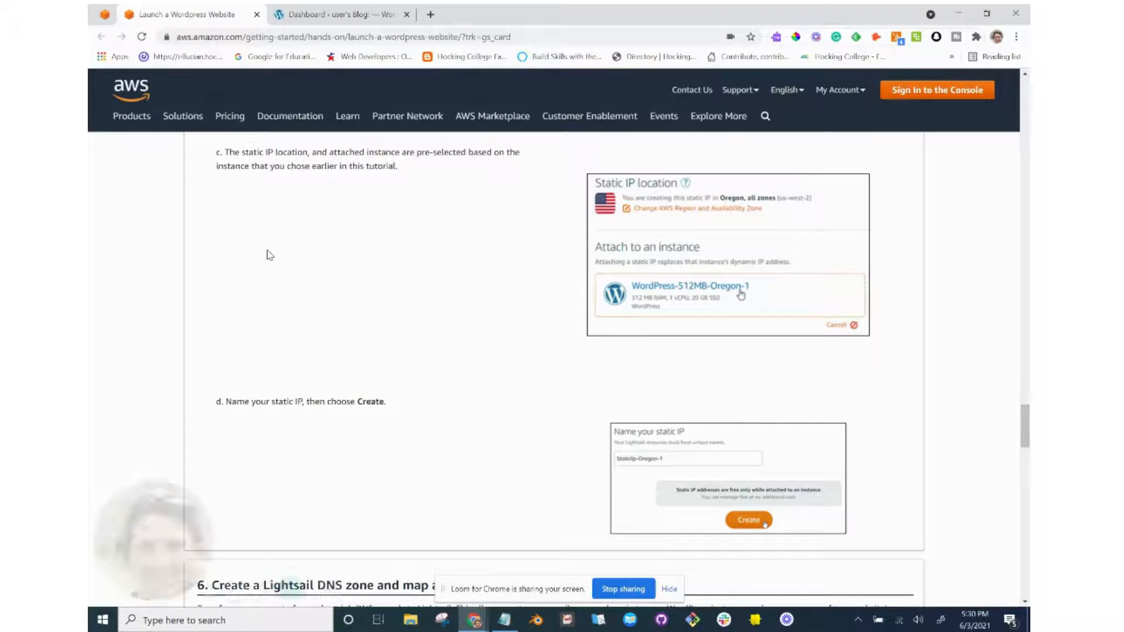
Scroll to section 6 on Lightsail DNS zones, inspect the tutorial's URL, and open a new tab.
{"action": "scroll", "coordinate": [268, 252], "scroll_direction": "down", "scroll_amount": 7}
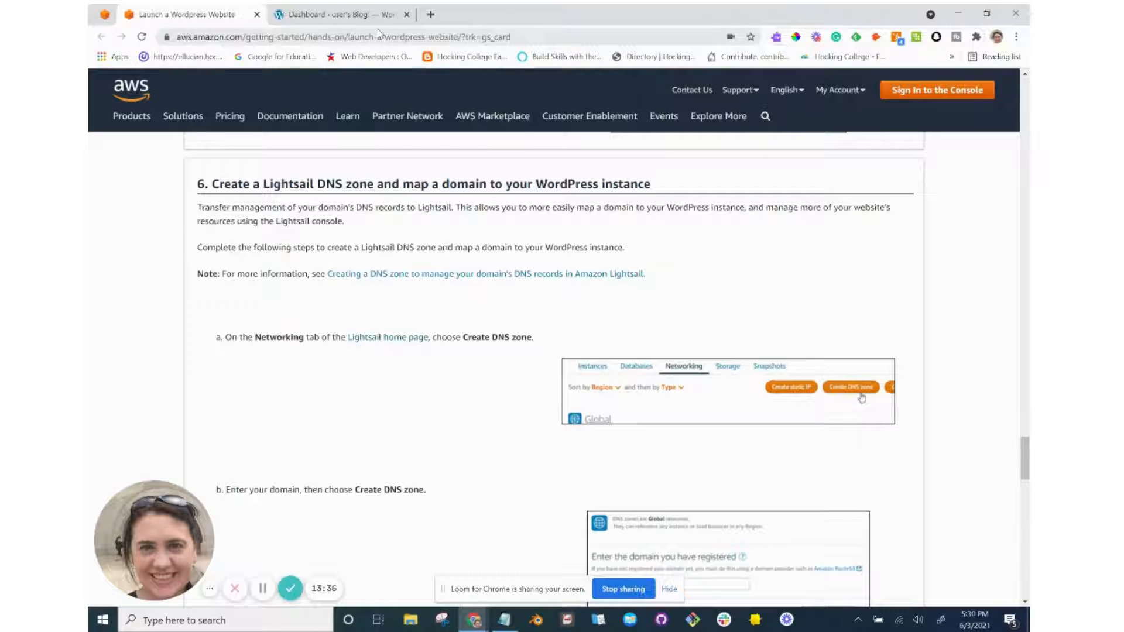
{"action": "left_click_drag", "start_coordinate": [518, 41], "coordinate": [248, 42]}
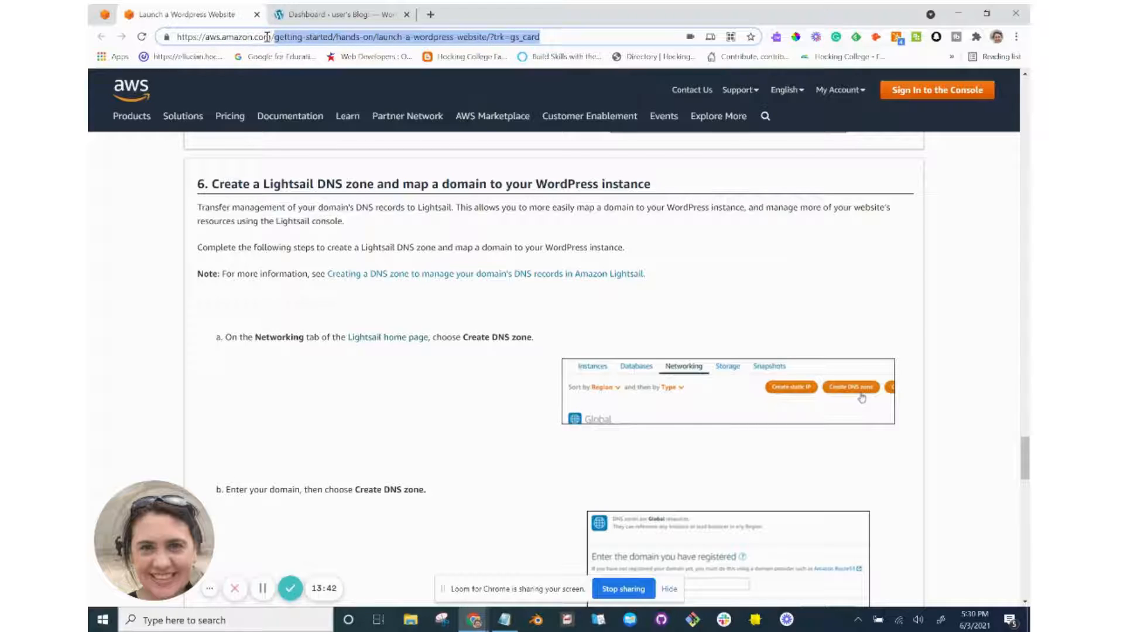
{"action": "left_click", "coordinate": [270, 37]}
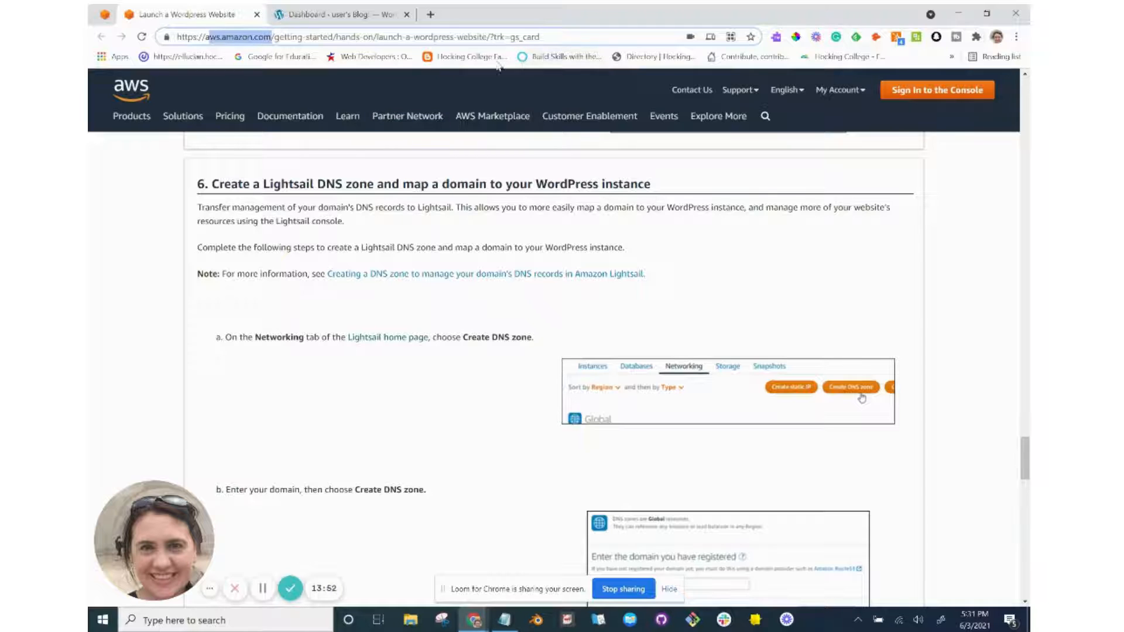
{"action": "left_click", "coordinate": [436, 17]}
Visit bytesandbits.org, then prettynerdysocialmedia.com as example domains.
{"action": "type", "text": "bytesandbits.org"}
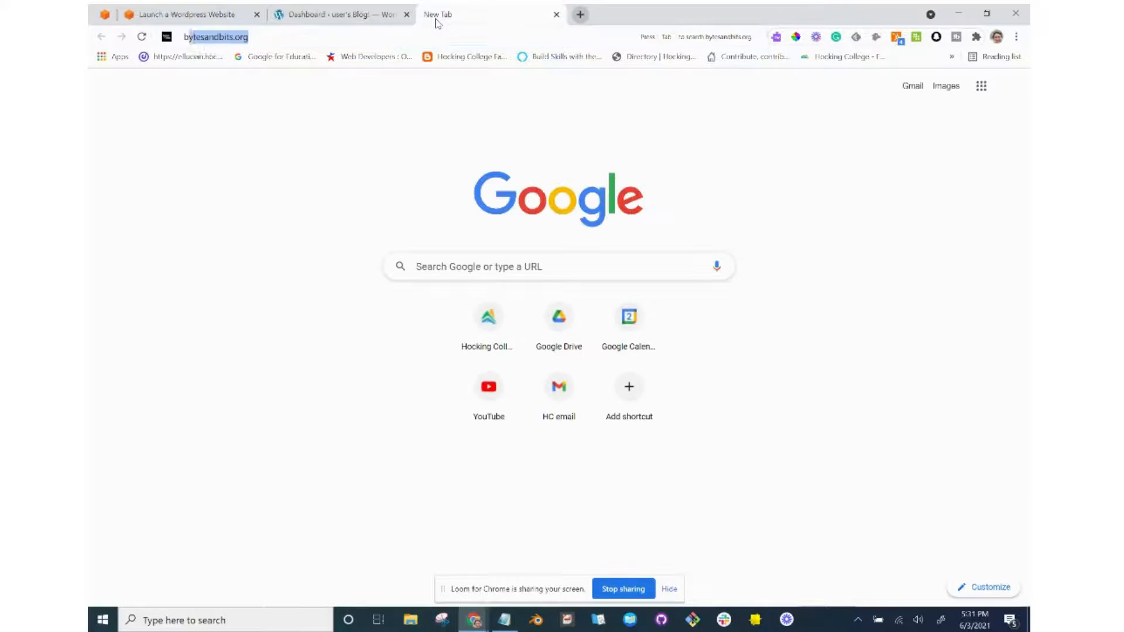
{"action": "key", "text": "Return"}
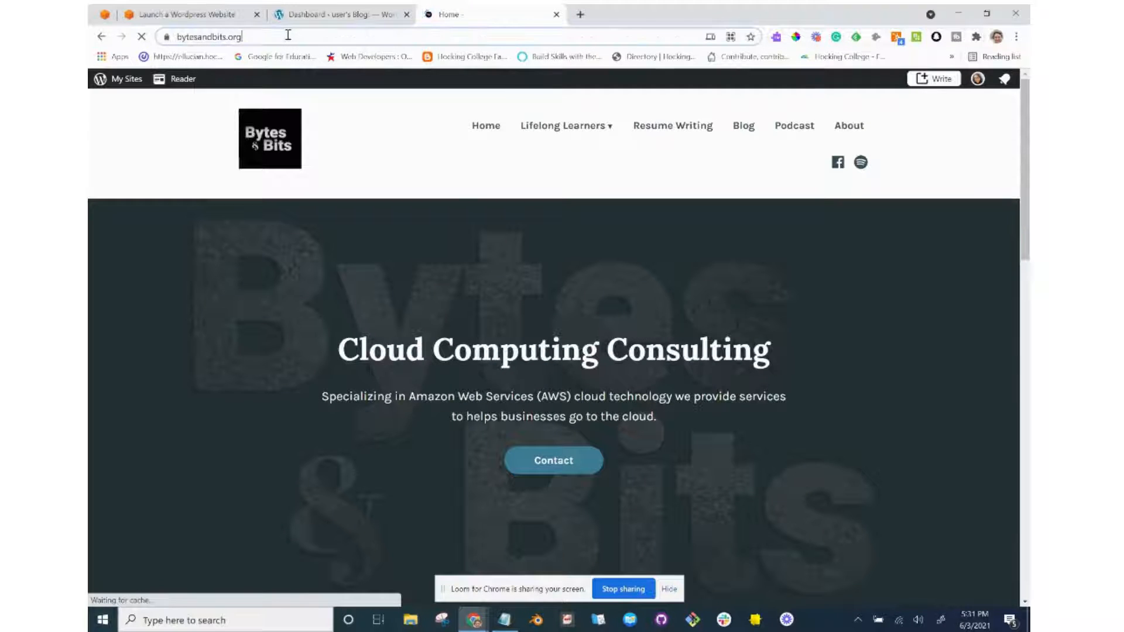
{"action": "left_click", "coordinate": [249, 36]}
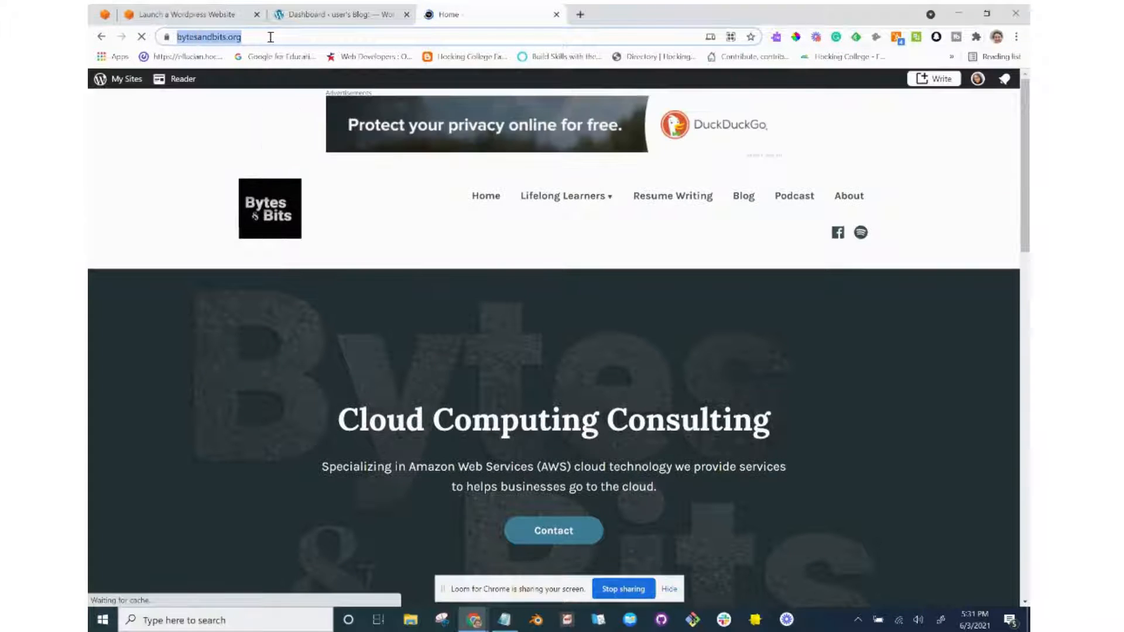
{"action": "type", "text": "prettynerdysocialmedia"}
{"action": "key", "text": "Return"}
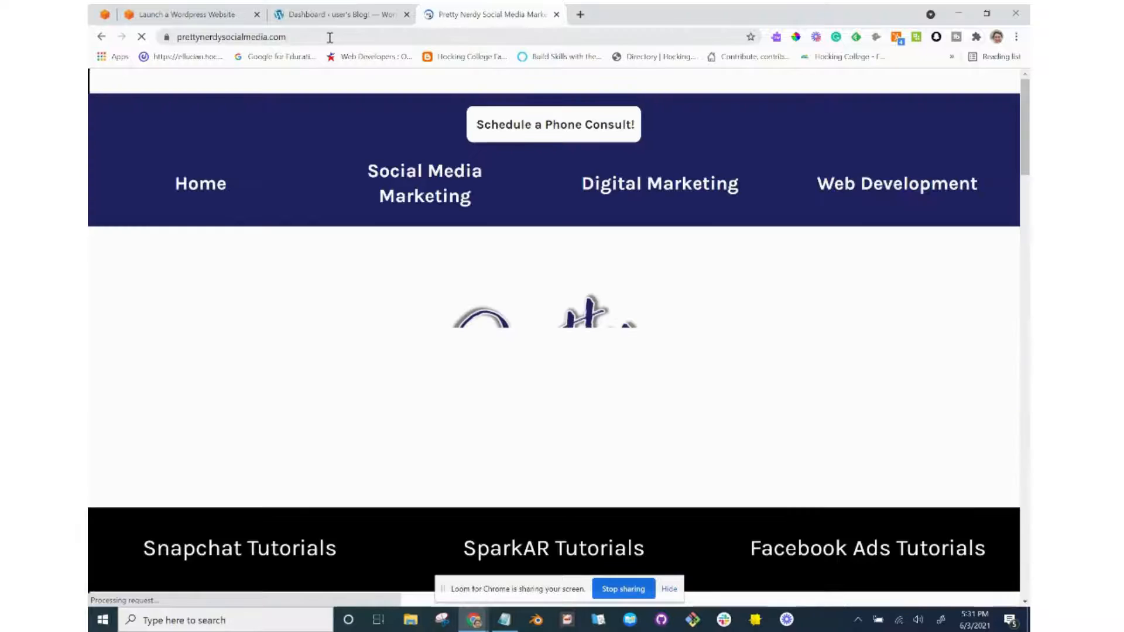
Open the Social Media Marketing page and examine its domain and path in the address.
{"action": "left_click_drag", "start_coordinate": [329, 37], "coordinate": [178, 42]}
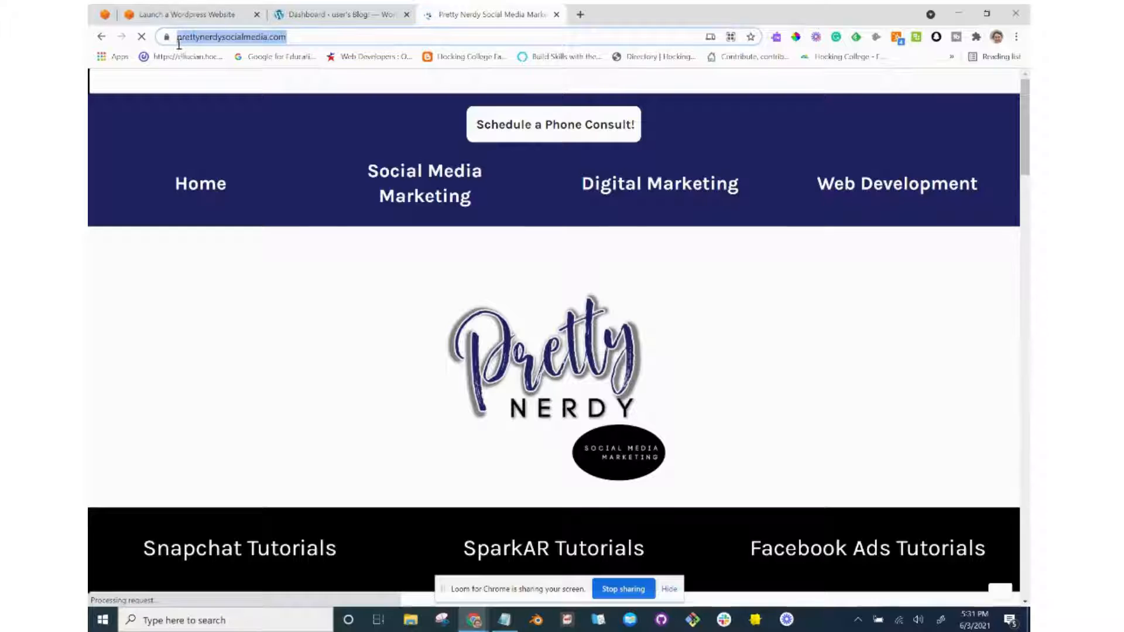
{"action": "left_click", "coordinate": [388, 187]}
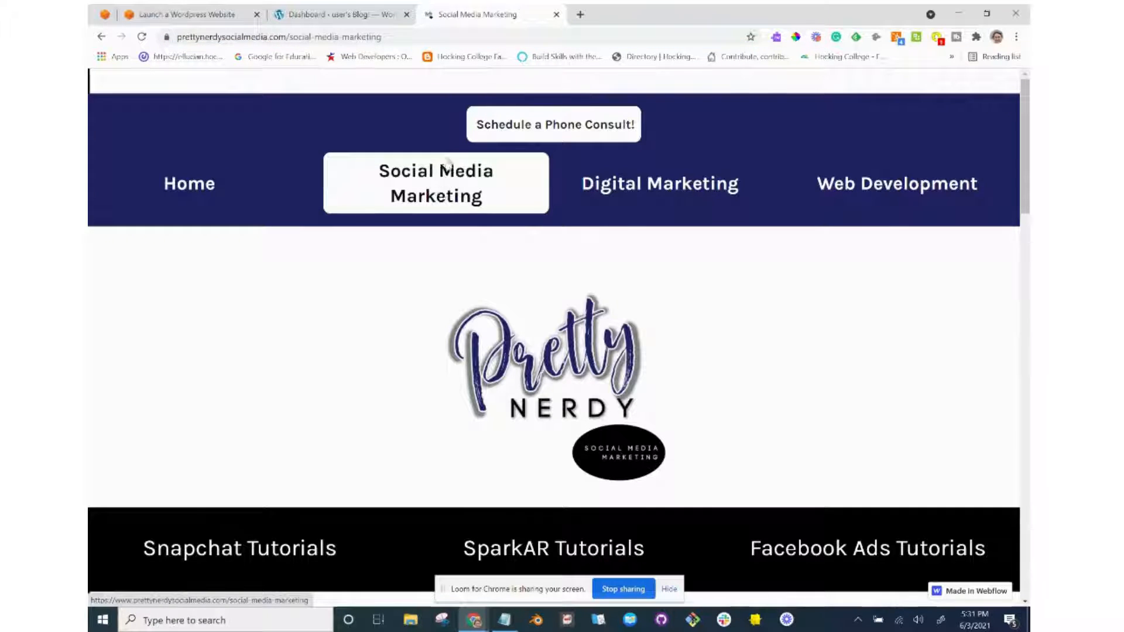
{"action": "left_click_drag", "start_coordinate": [395, 36], "coordinate": [289, 44]}
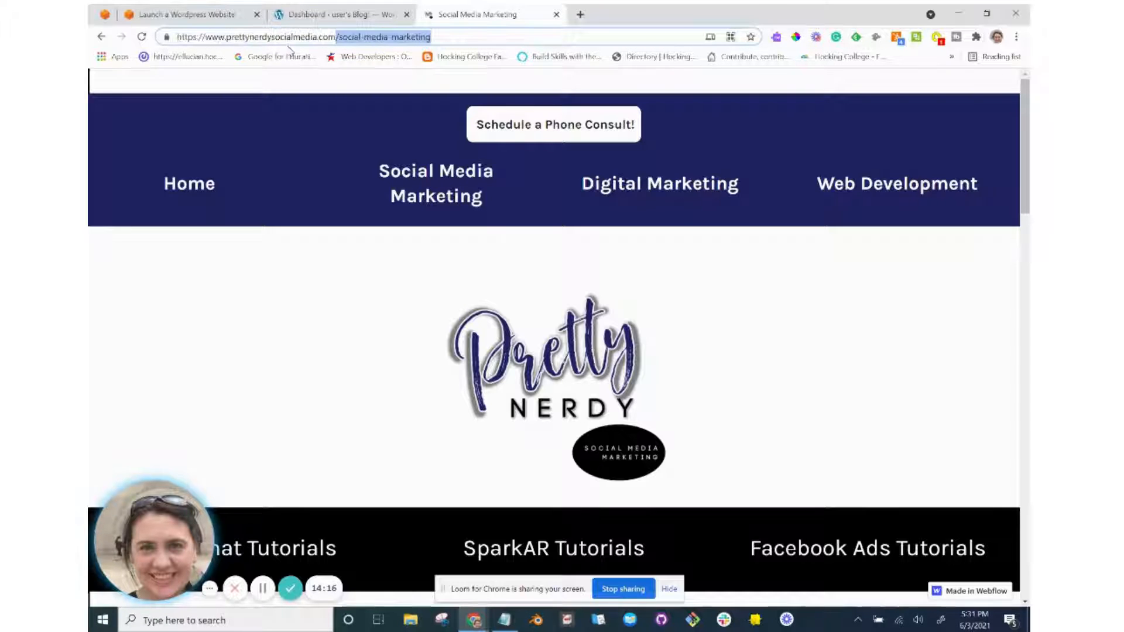
{"action": "left_click_drag", "start_coordinate": [432, 37], "coordinate": [227, 38]}
{"action": "left_click", "coordinate": [322, 37]}
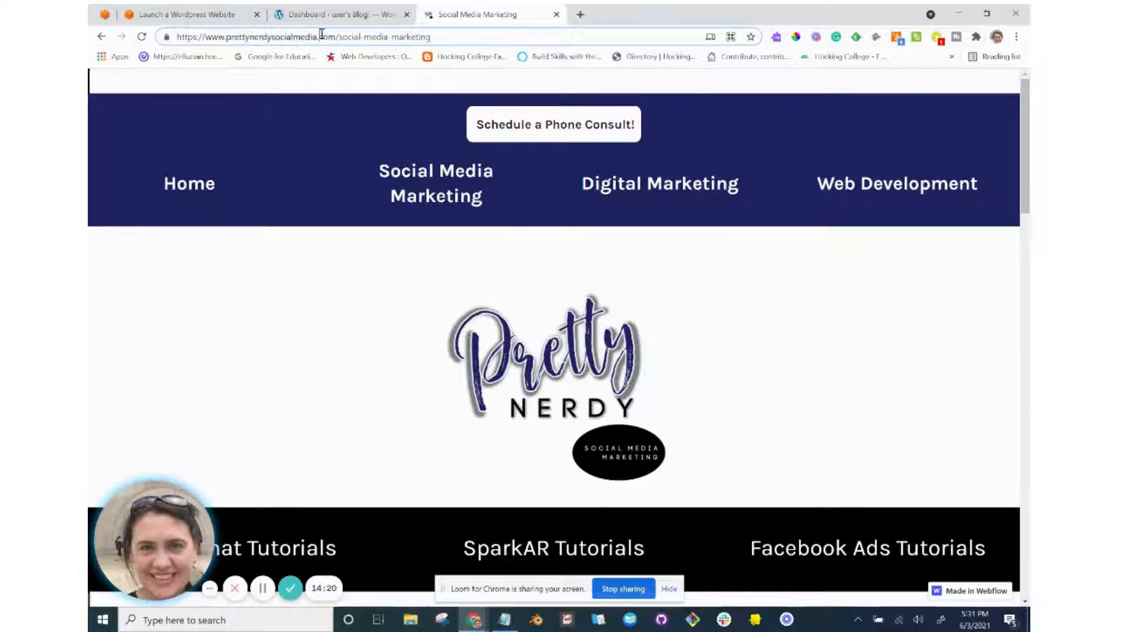
{"action": "left_click_drag", "start_coordinate": [337, 37], "coordinate": [206, 39]}
{"action": "left_click", "coordinate": [250, 37]}
Close the Social Media Marketing tab and return to the AWS tutorial's DNS section.
{"action": "key", "text": "alt+Tab"}
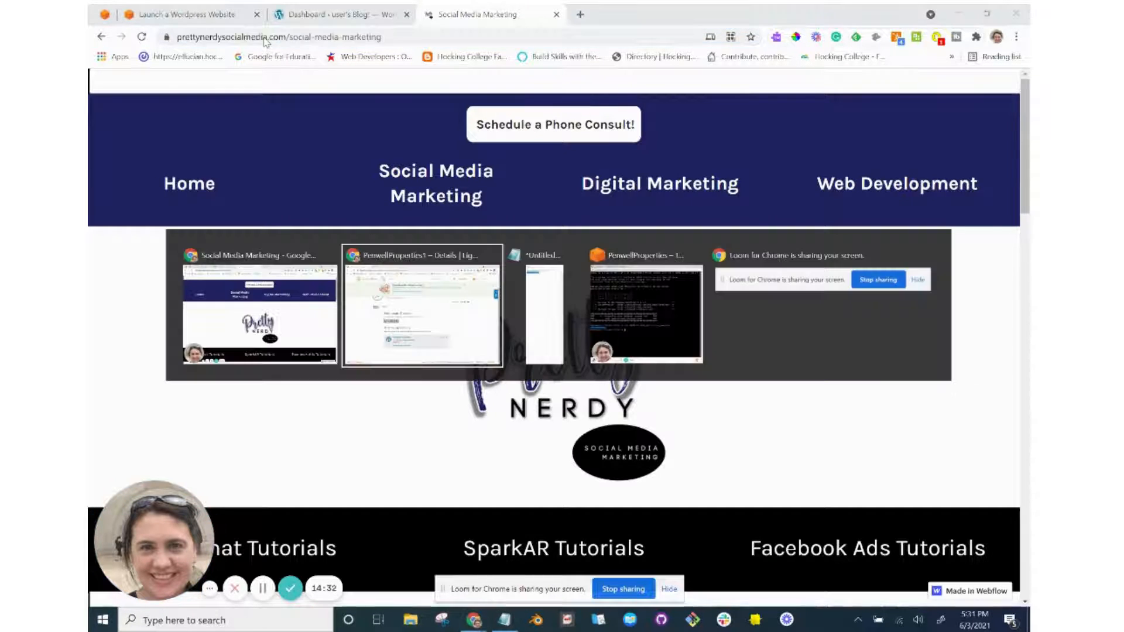
{"action": "key", "text": "alt+Tab"}
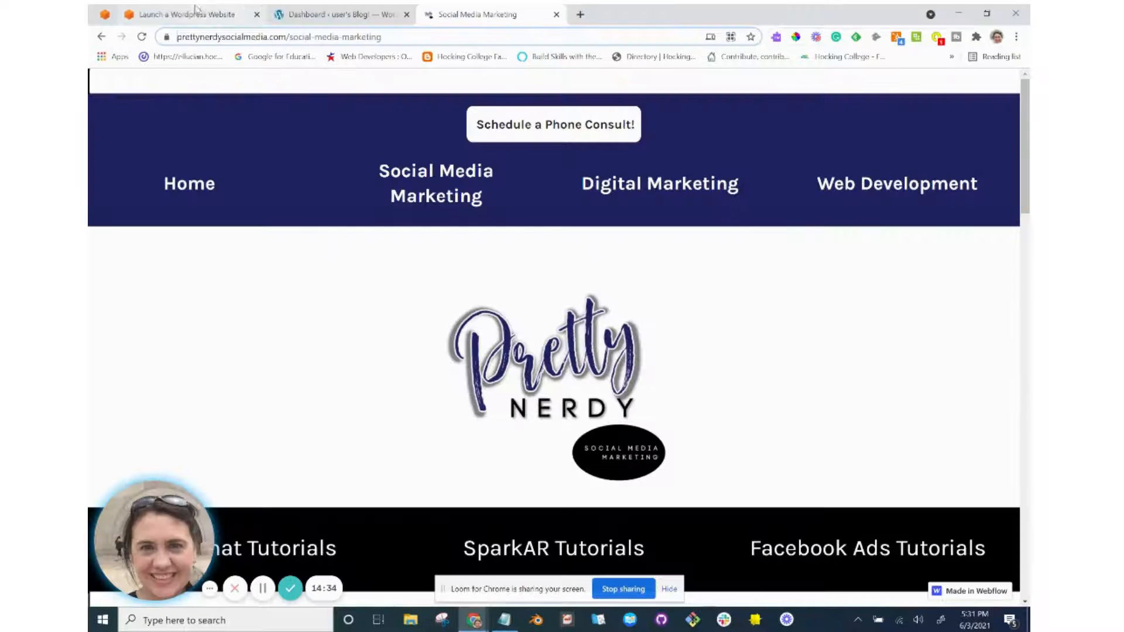
{"action": "left_click", "coordinate": [556, 14]}
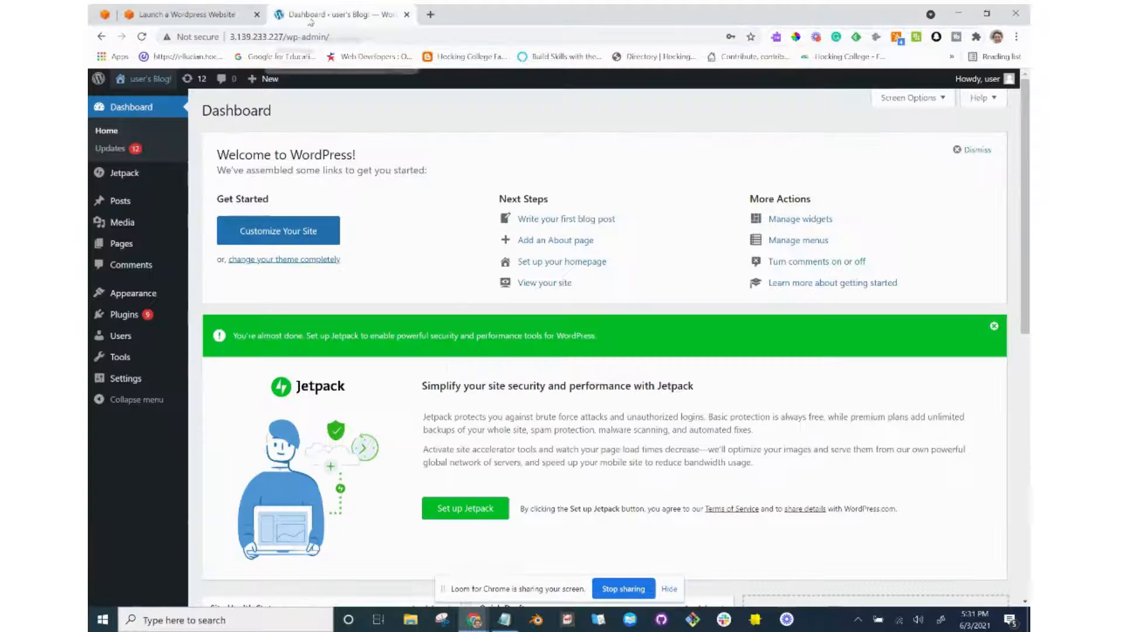
{"action": "left_click", "coordinate": [208, 16]}
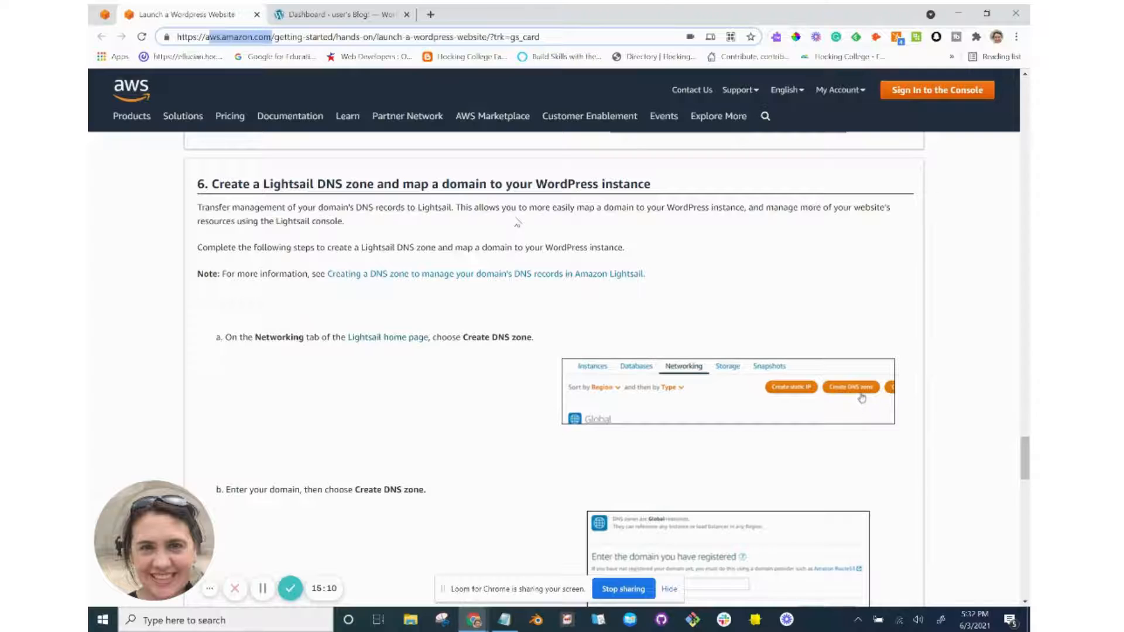
Read tutorial step 6 on creating a Lightsail DNS zone, then switch to the Lightsail static IP window.
{"action": "scroll", "coordinate": [517, 222], "scroll_direction": "down", "scroll_amount": 1}
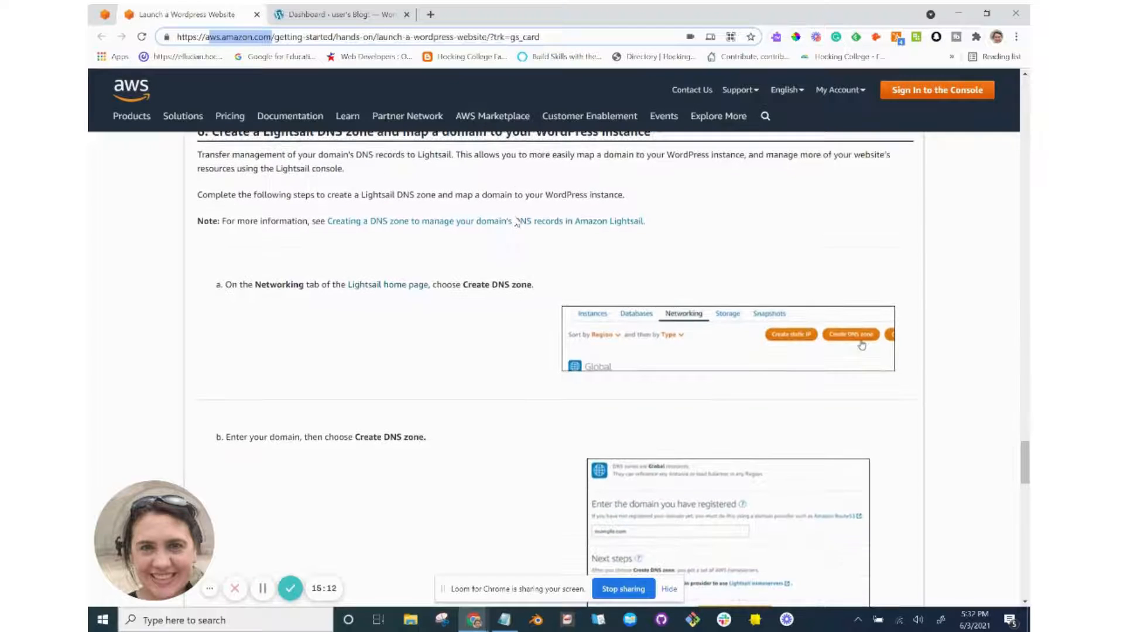
{"action": "scroll", "coordinate": [413, 250], "scroll_direction": "down", "scroll_amount": 1}
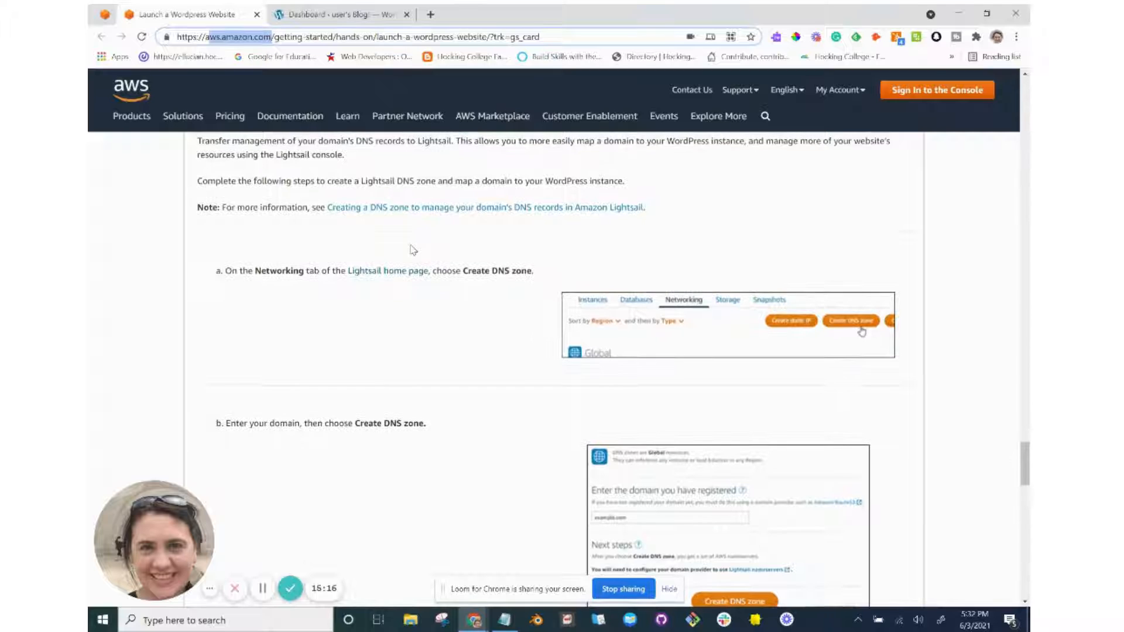
{"action": "scroll", "coordinate": [413, 250], "scroll_direction": "down", "scroll_amount": 1}
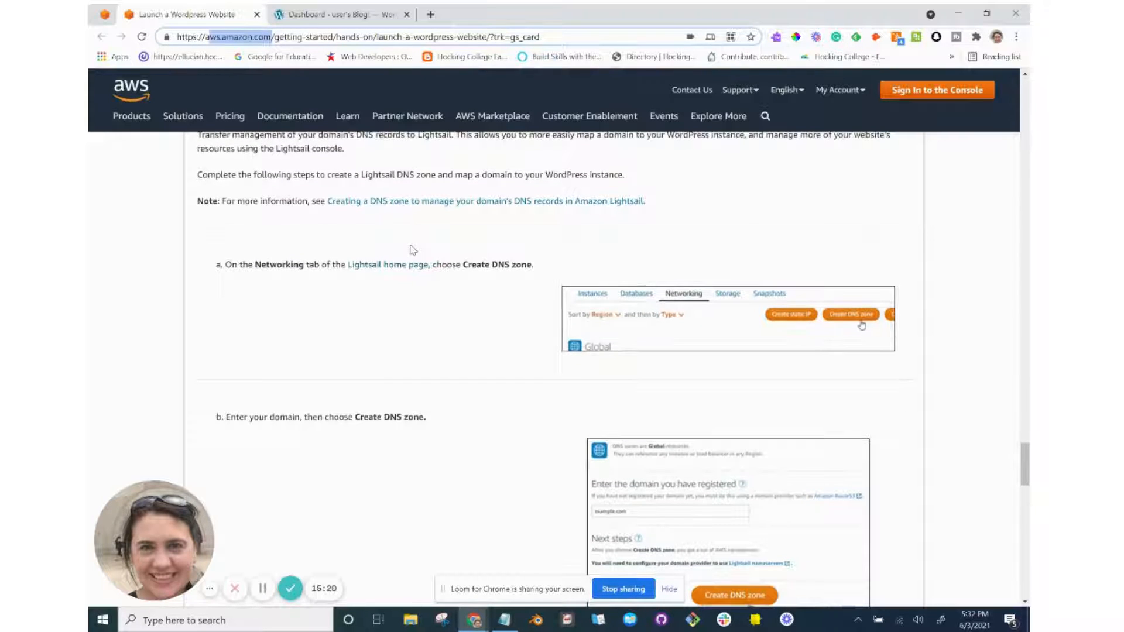
{"action": "scroll", "coordinate": [413, 250], "scroll_direction": "down", "scroll_amount": 1}
{"action": "scroll", "coordinate": [413, 250], "scroll_direction": "up", "scroll_amount": 1}
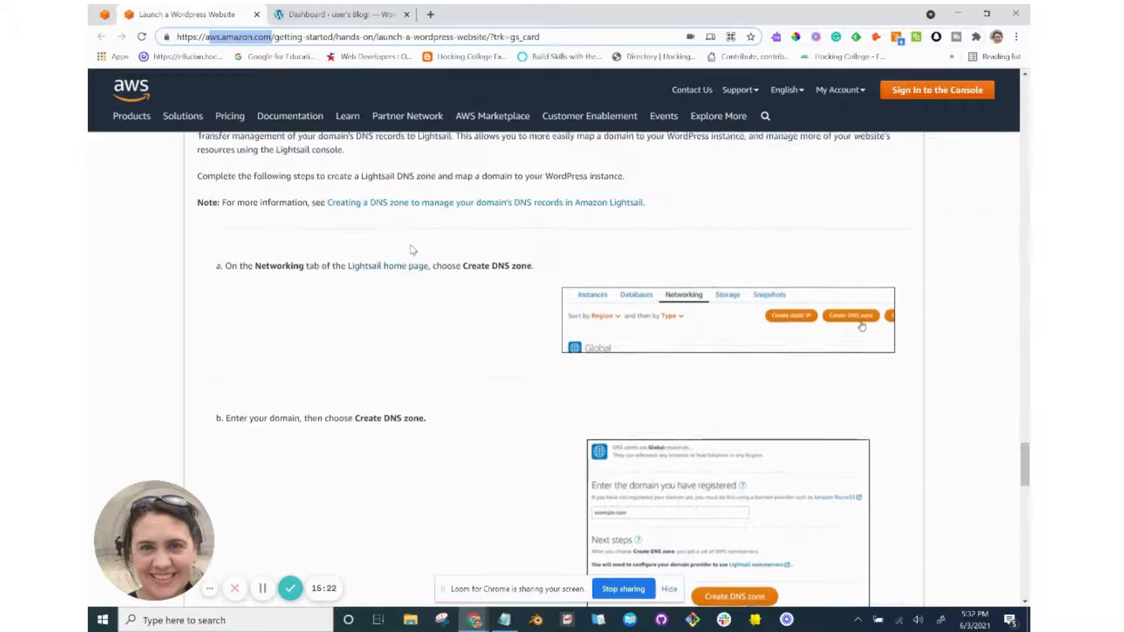
{"action": "scroll", "coordinate": [413, 251], "scroll_direction": "up", "scroll_amount": 1}
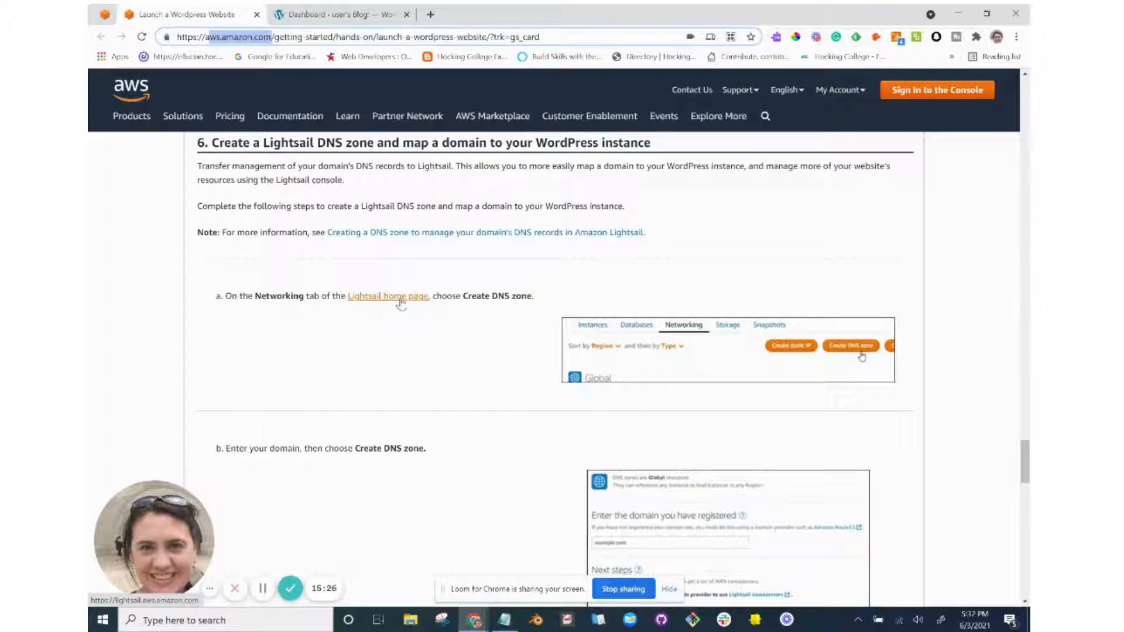
{"action": "key", "text": "alt+Tab"}
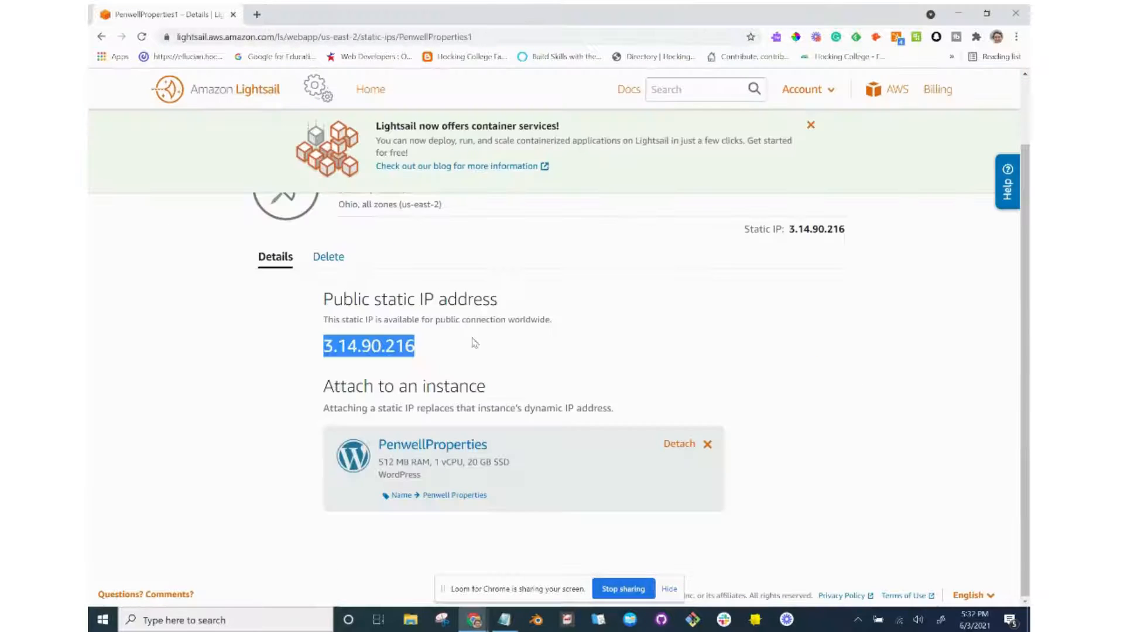
From Lightsail Home's Networking tab, start a new DNS zone and open Amazon Route 53 in a new tab.
{"action": "scroll", "coordinate": [475, 343], "scroll_direction": "up", "scroll_amount": 2}
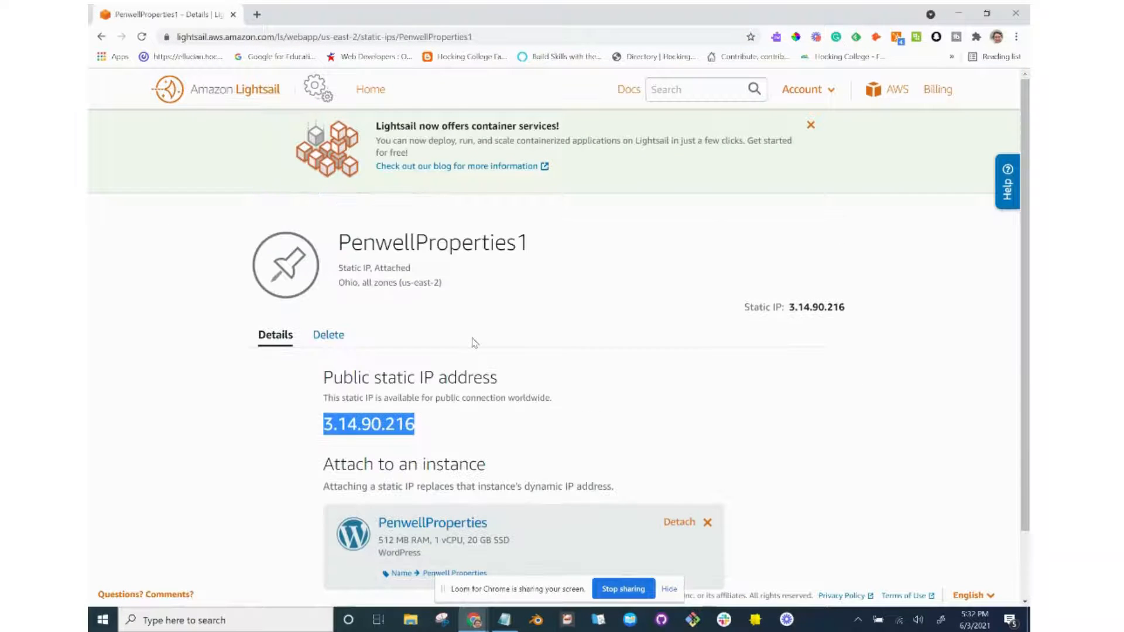
{"action": "left_click", "coordinate": [364, 91]}
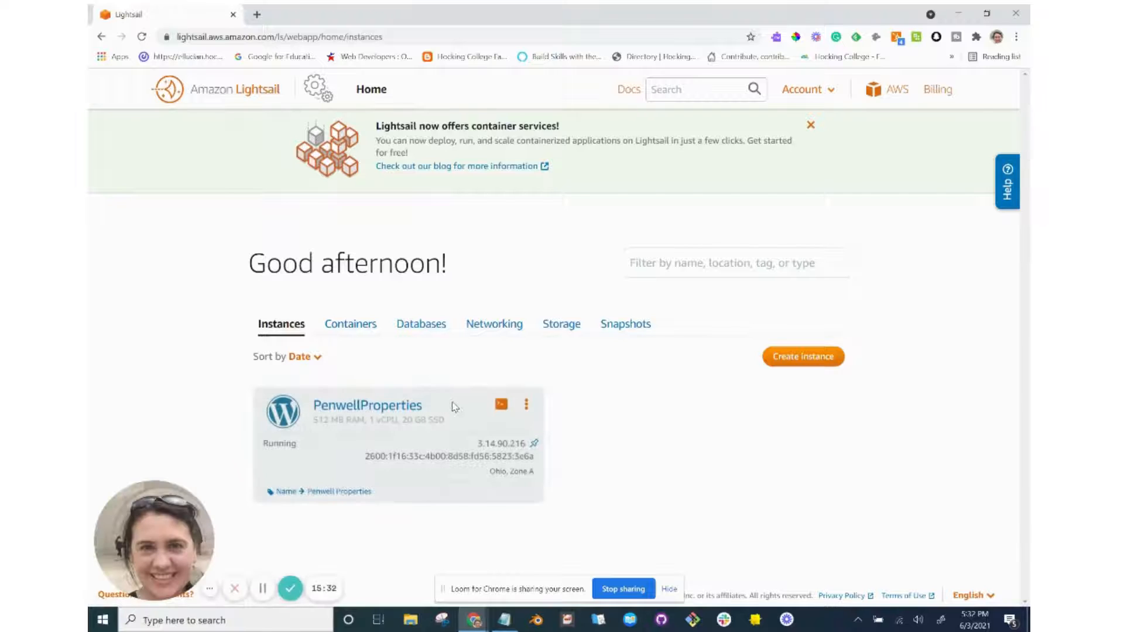
{"action": "left_click", "coordinate": [499, 328]}
{"action": "left_click", "coordinate": [615, 361]}
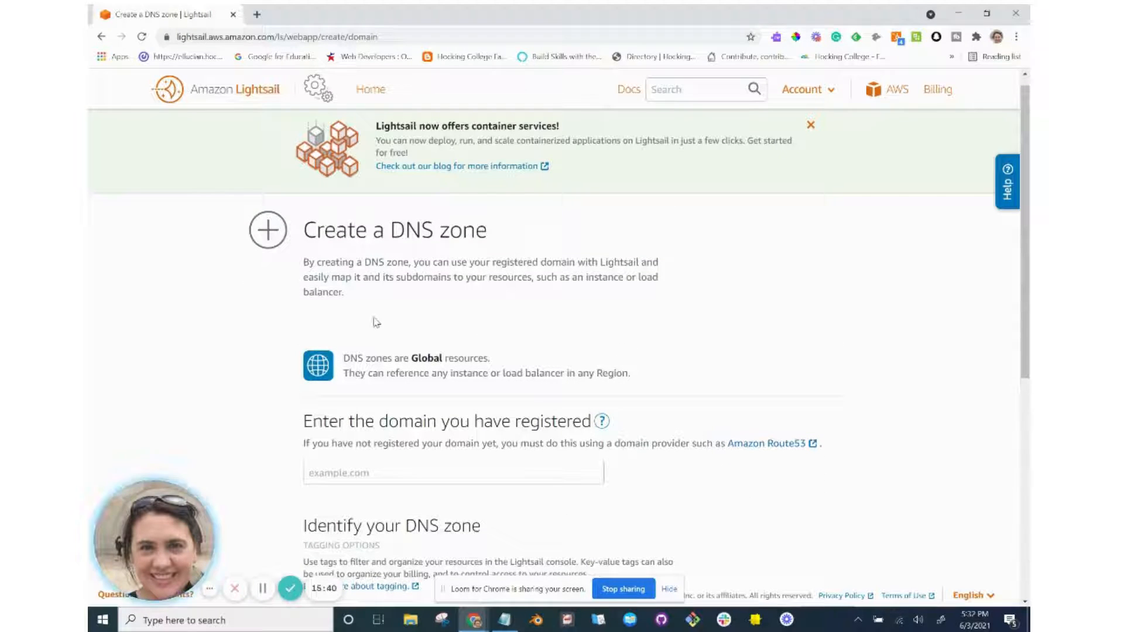
{"action": "scroll", "coordinate": [401, 392], "scroll_direction": "down", "scroll_amount": 1}
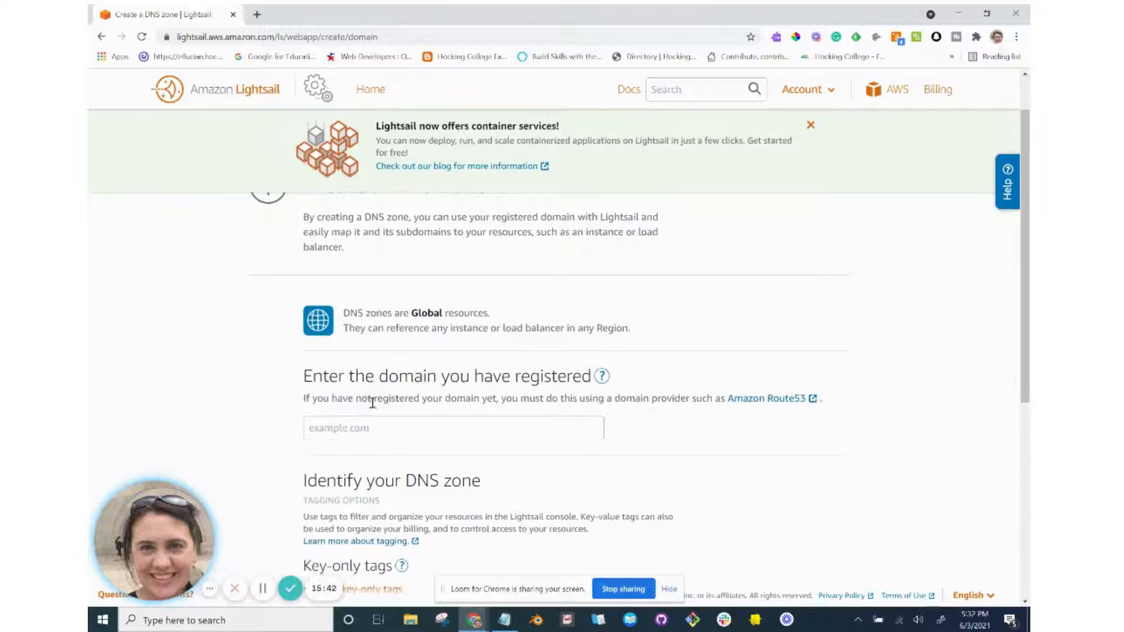
{"action": "left_click", "coordinate": [813, 405]}
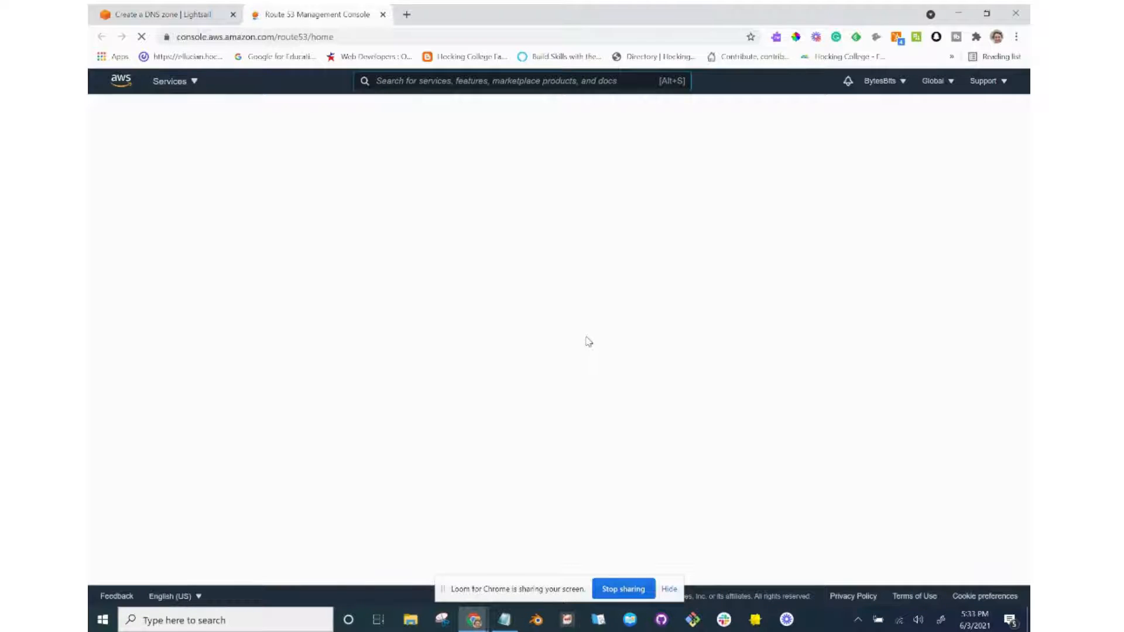
Review tutorial sub-steps b–d on entering the domain, creating the DNS zone and noting nameservers, then return to Route 53.
{"action": "key", "text": "alt+Tab"}
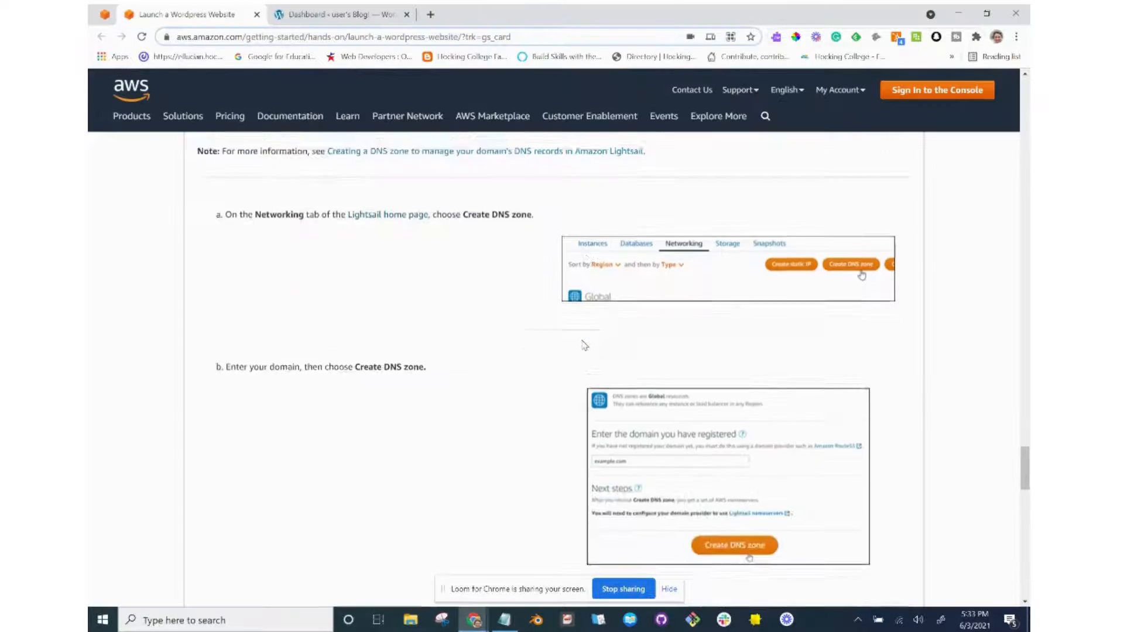
{"action": "scroll", "coordinate": [584, 345], "scroll_direction": "down", "scroll_amount": 5}
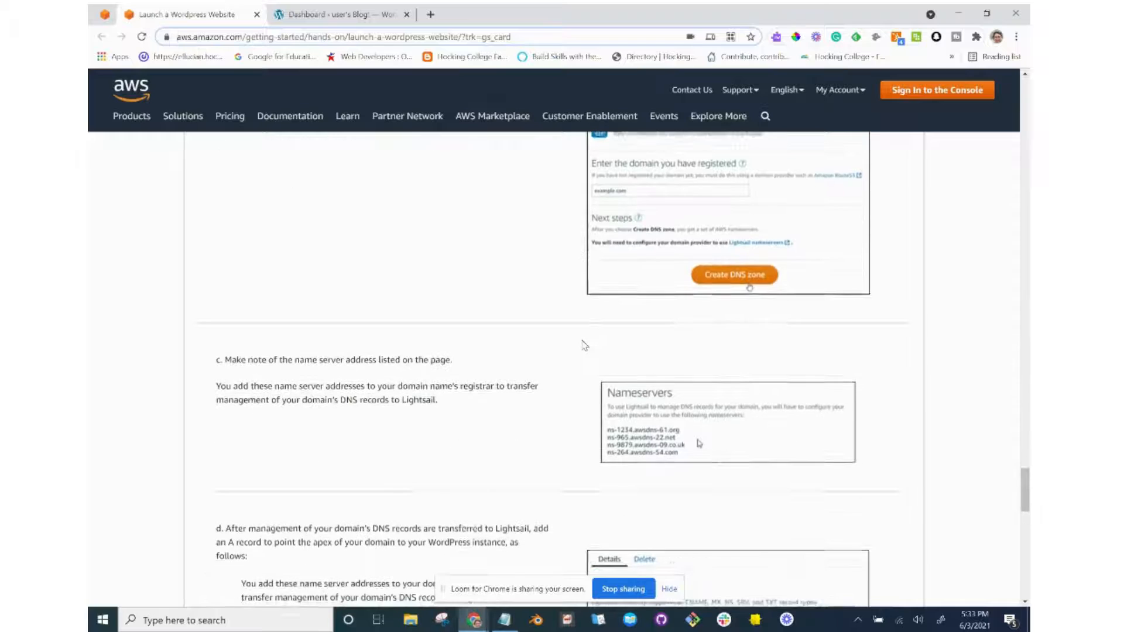
{"action": "scroll", "coordinate": [584, 345], "scroll_direction": "down", "scroll_amount": 2}
{"action": "scroll", "coordinate": [583, 345], "scroll_direction": "up", "scroll_amount": 5}
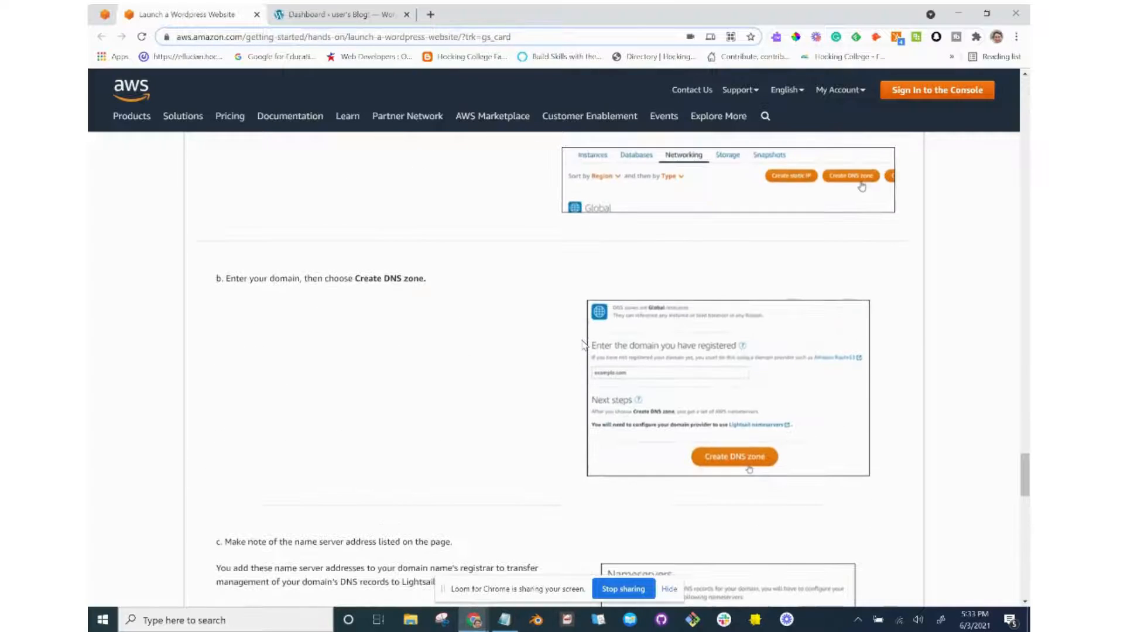
{"action": "scroll", "coordinate": [531, 422], "scroll_direction": "down", "scroll_amount": 6}
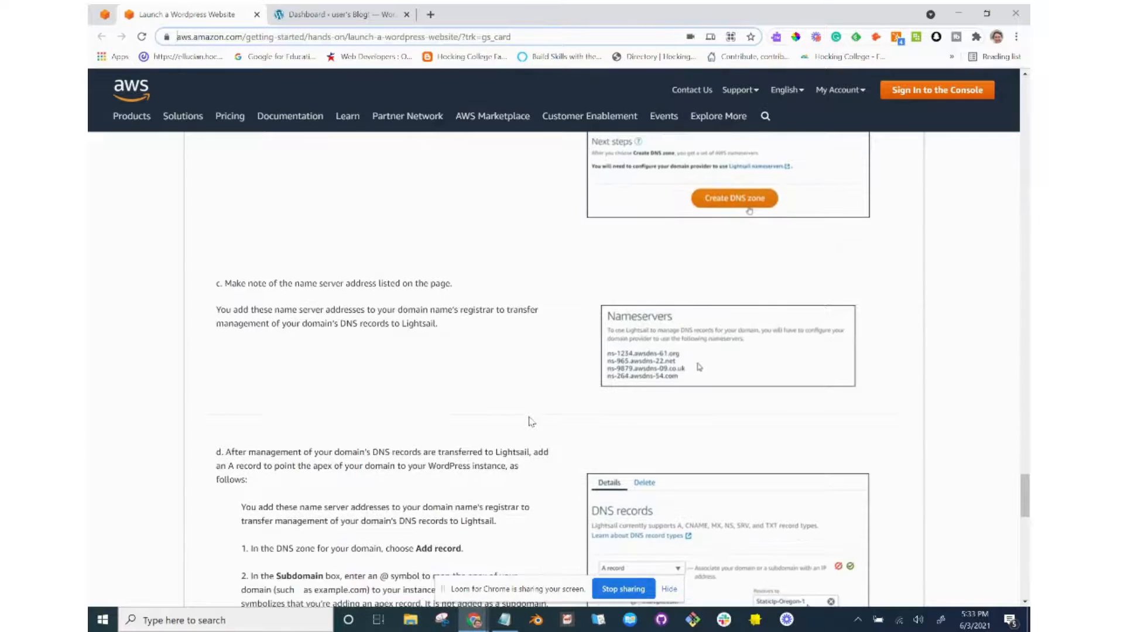
{"action": "scroll", "coordinate": [531, 422], "scroll_direction": "down", "scroll_amount": 2}
{"action": "scroll", "coordinate": [531, 422], "scroll_direction": "up", "scroll_amount": 8}
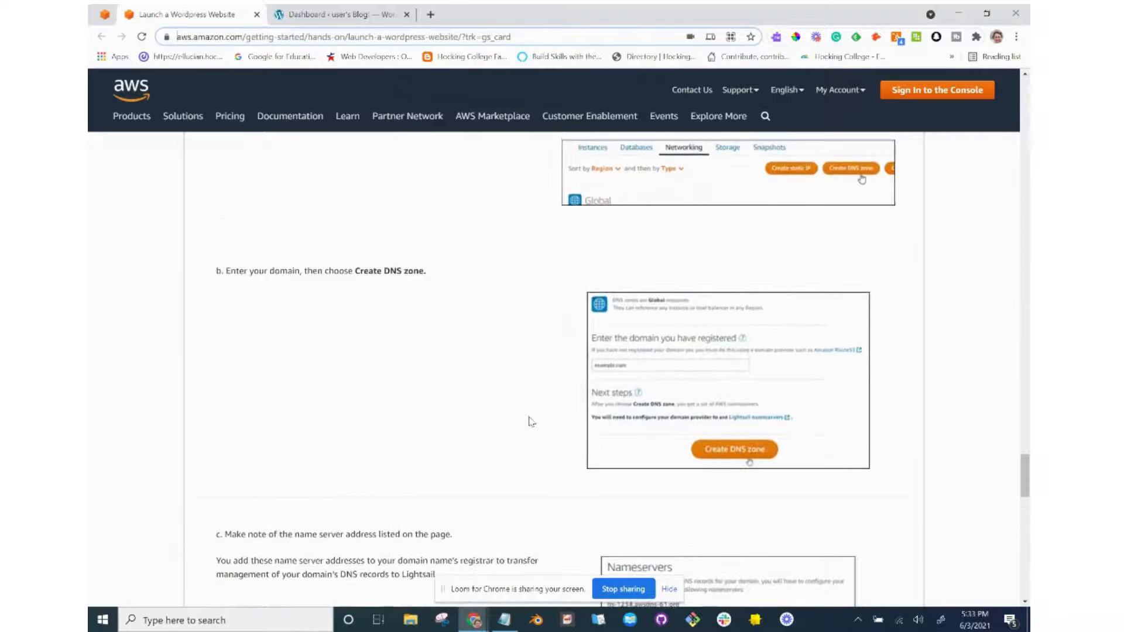
{"action": "key", "text": "alt+Tab"}
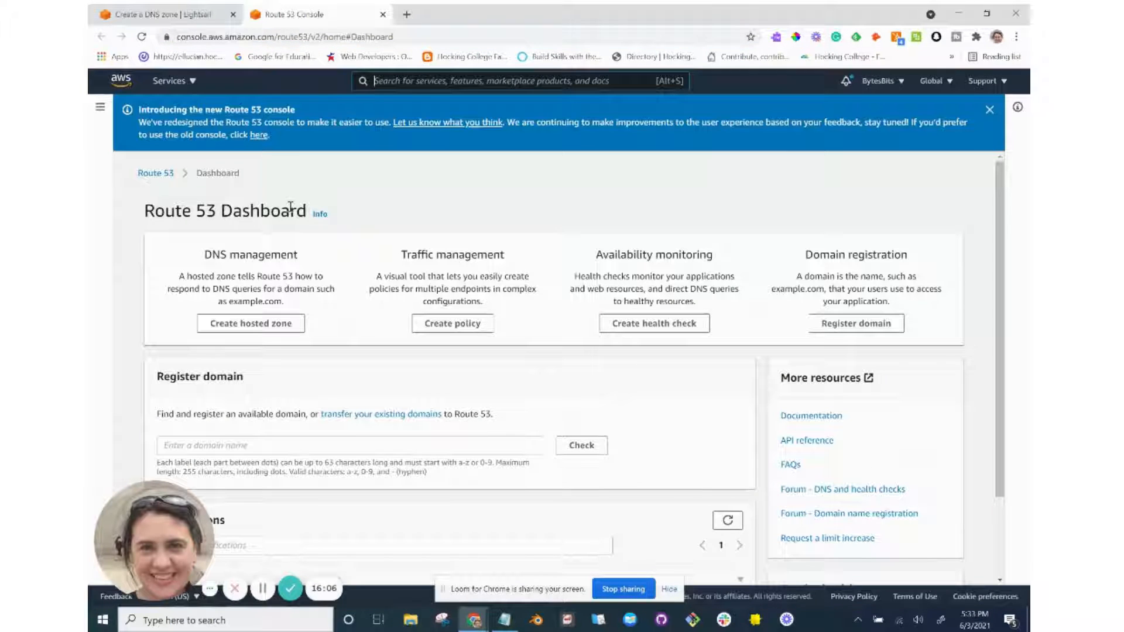
Look over the Route 53 navigation panel, then close it.
{"action": "scroll", "coordinate": [225, 214], "scroll_direction": "down", "scroll_amount": 1}
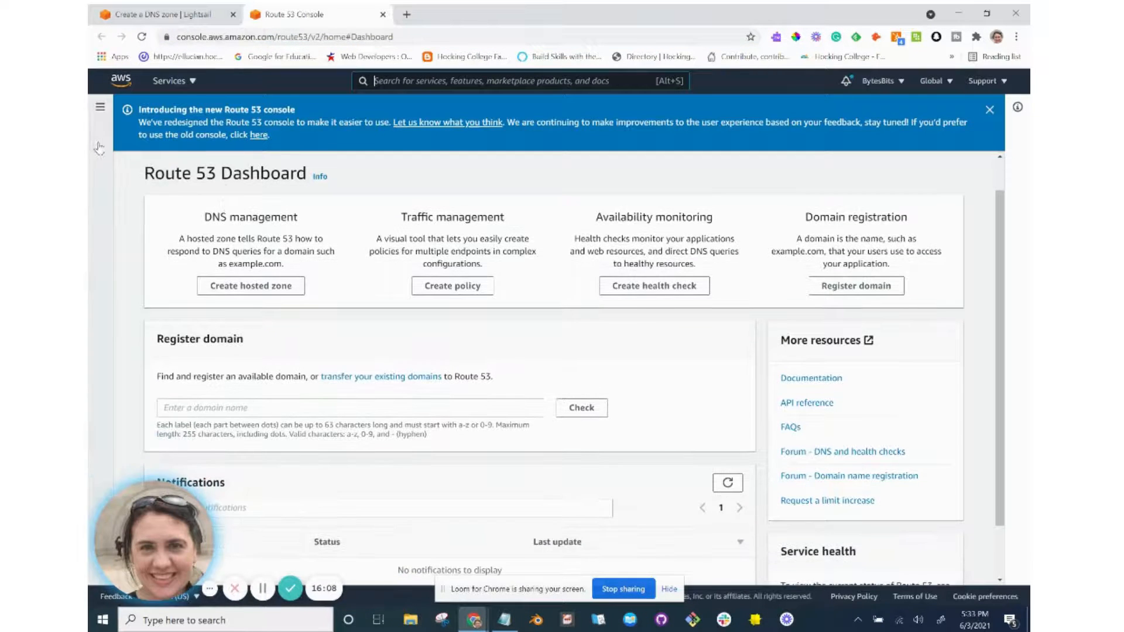
{"action": "left_click", "coordinate": [100, 108]}
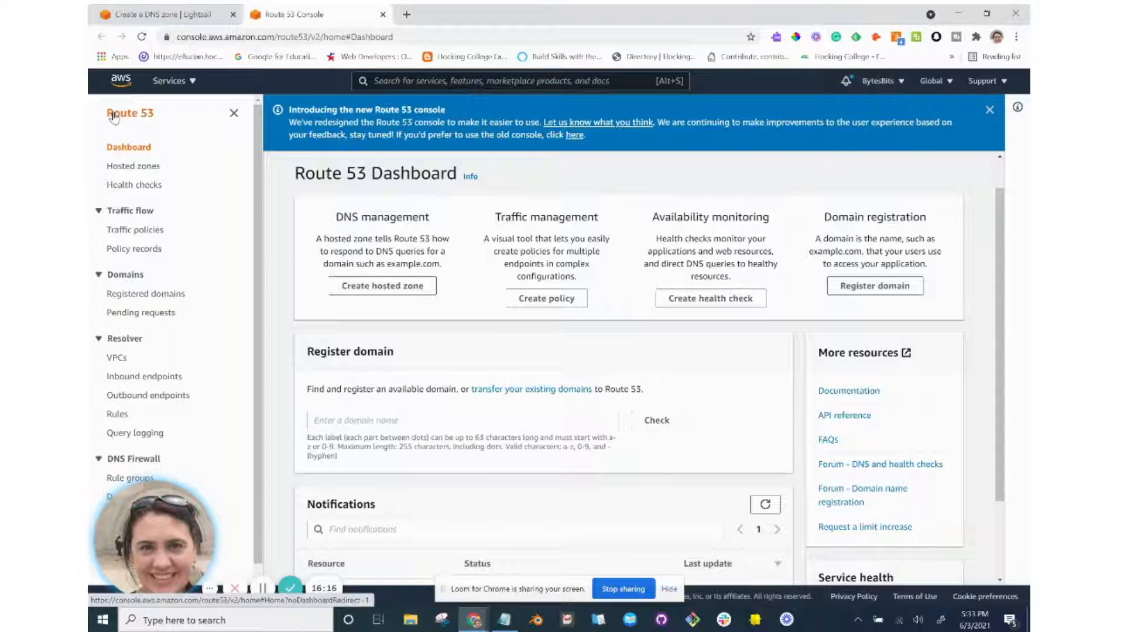
{"action": "scroll", "coordinate": [366, 268], "scroll_direction": "down", "scroll_amount": 1}
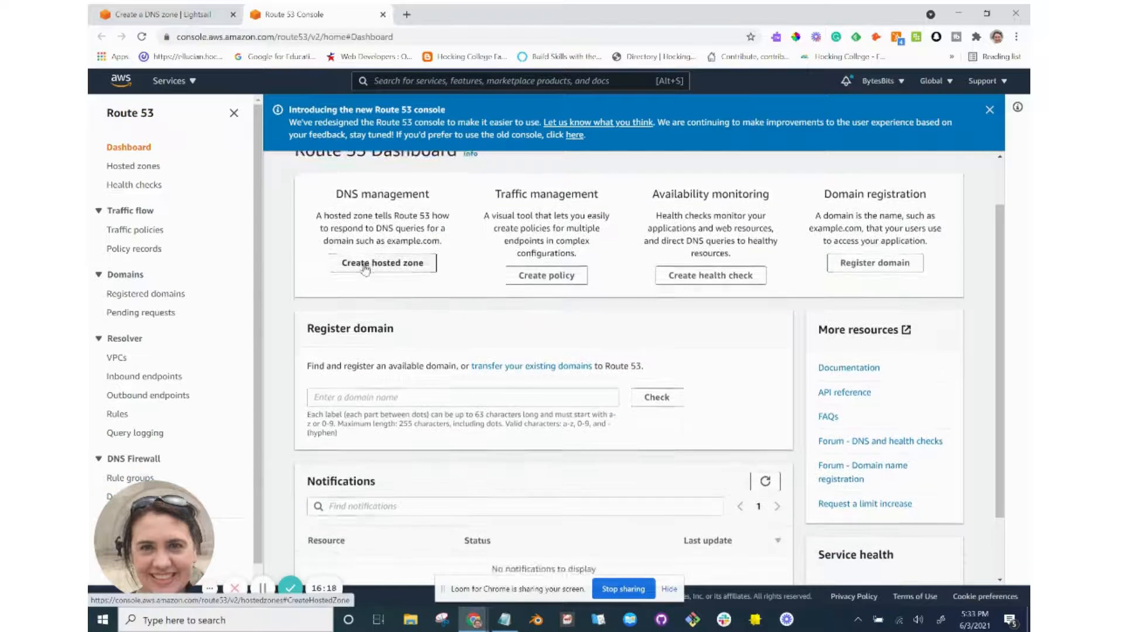
{"action": "scroll", "coordinate": [366, 269], "scroll_direction": "up", "scroll_amount": 1}
{"action": "left_click", "coordinate": [234, 114]}
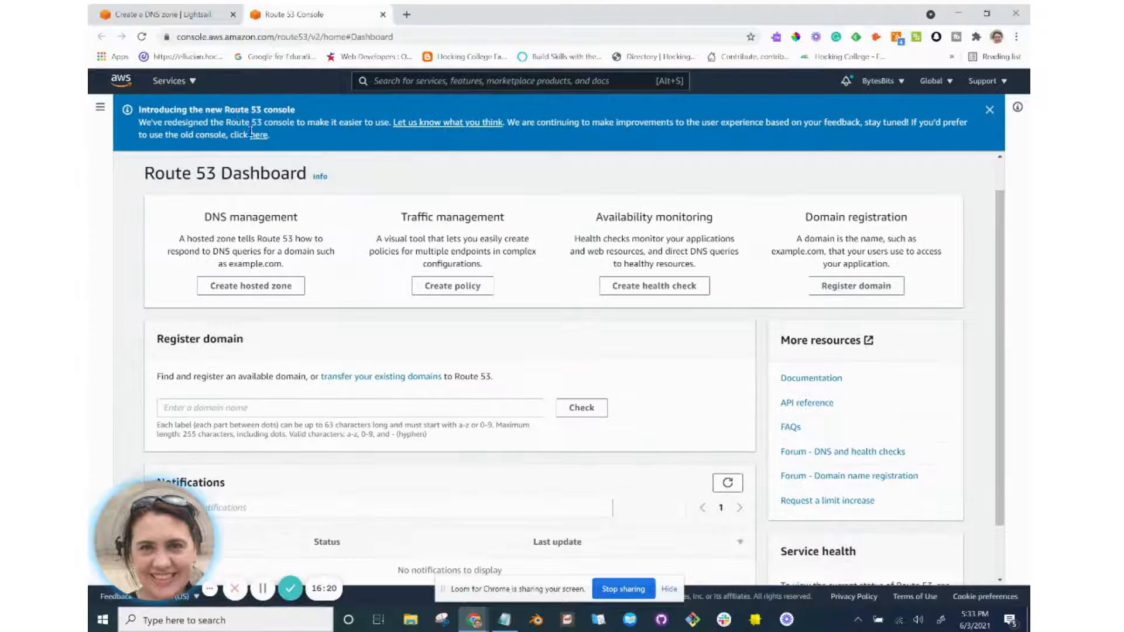
Check availability of penwellproperties under Register domain; the .com is unavailable.
{"action": "scroll", "coordinate": [320, 299], "scroll_direction": "down", "scroll_amount": 3}
{"action": "scroll", "coordinate": [321, 298], "scroll_direction": "up", "scroll_amount": 3}
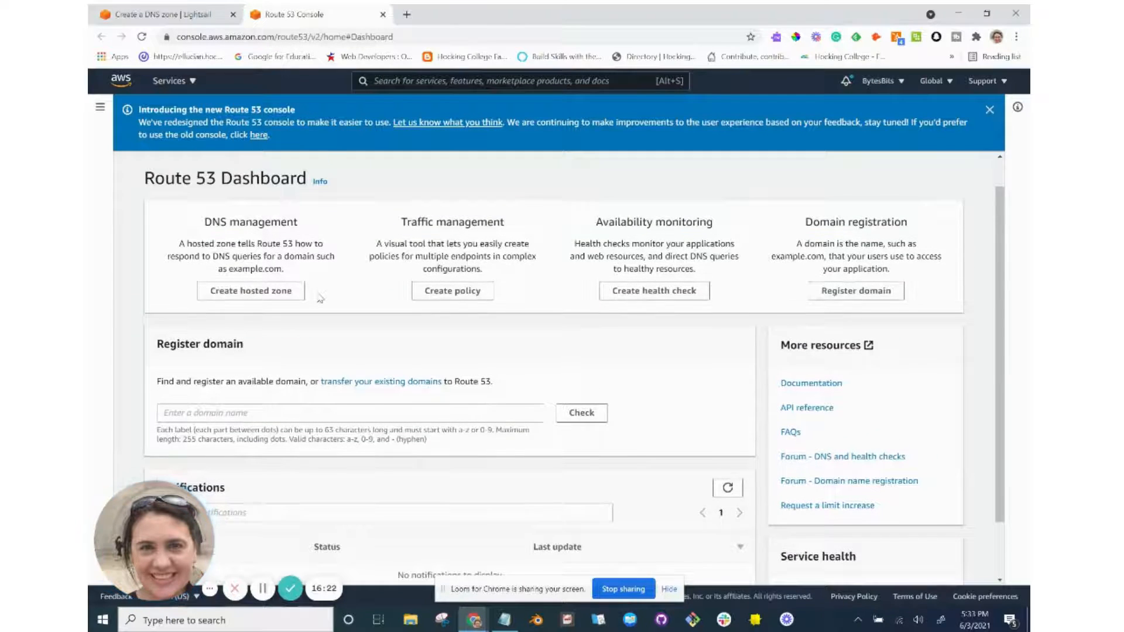
{"action": "scroll", "coordinate": [320, 299], "scroll_direction": "down", "scroll_amount": 2}
{"action": "scroll", "coordinate": [321, 298], "scroll_direction": "down", "scroll_amount": 1}
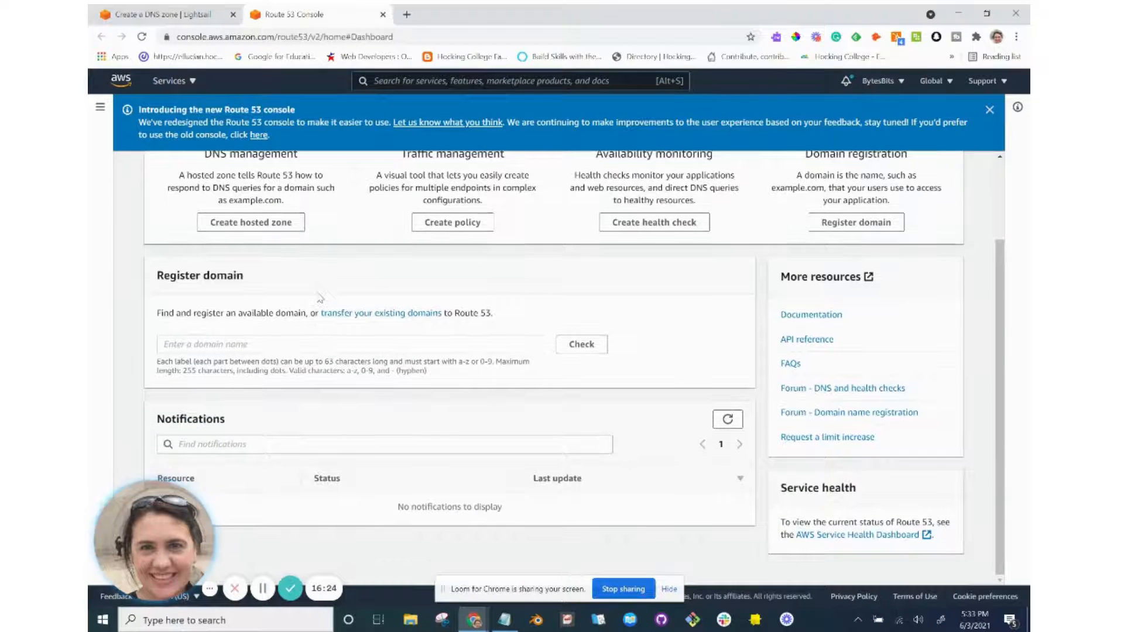
{"action": "left_click", "coordinate": [288, 342]}
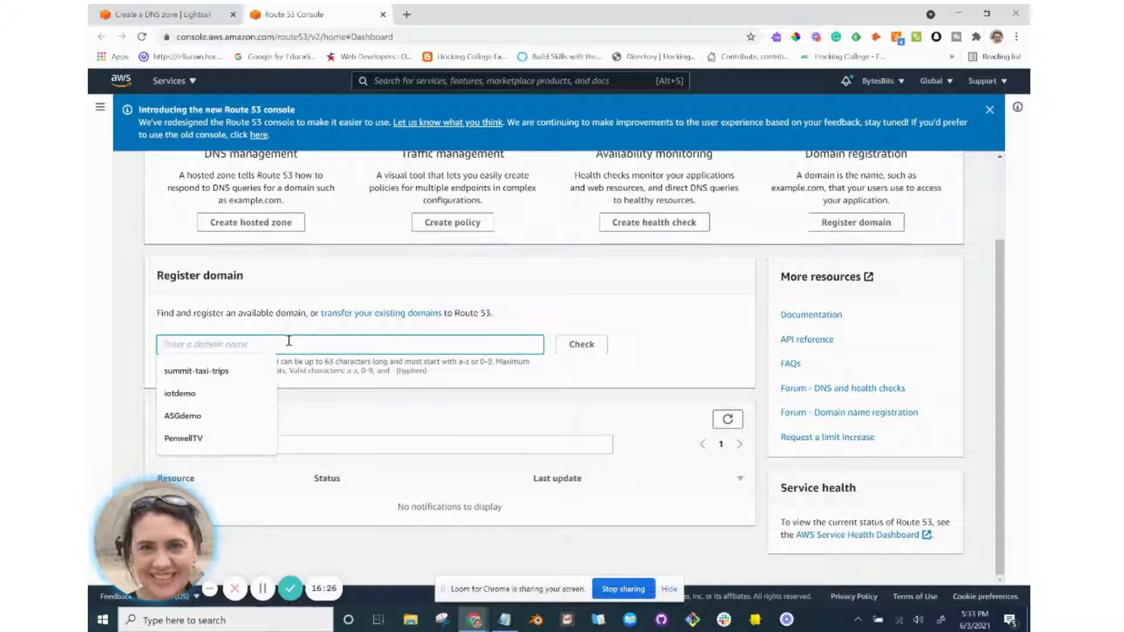
{"action": "type", "text": "penwellproperties"}
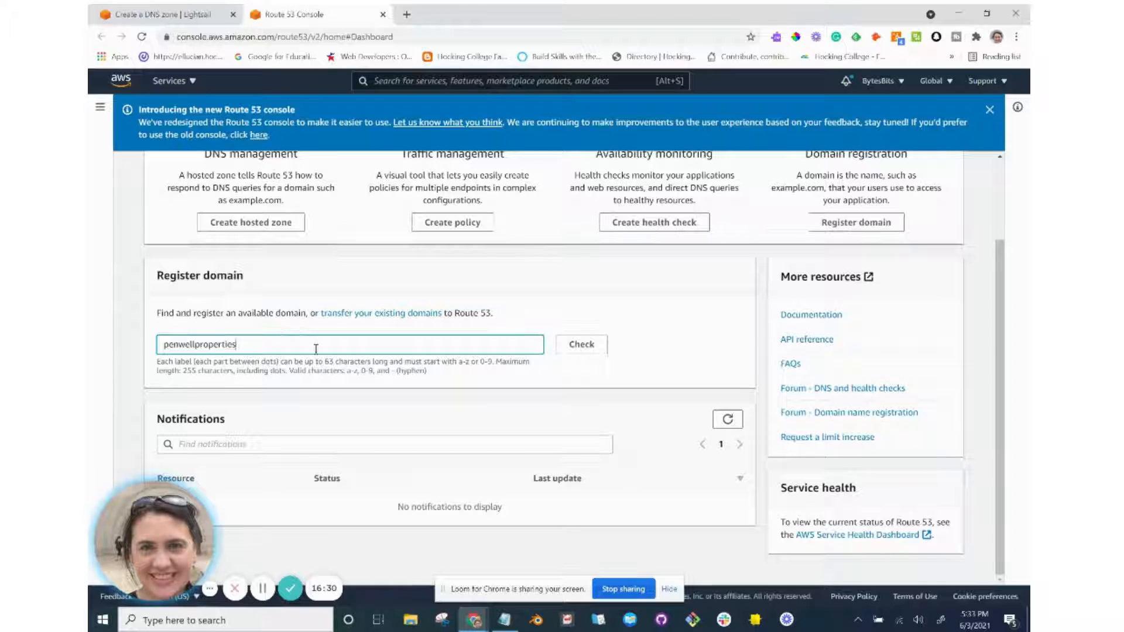
{"action": "left_click", "coordinate": [575, 347]}
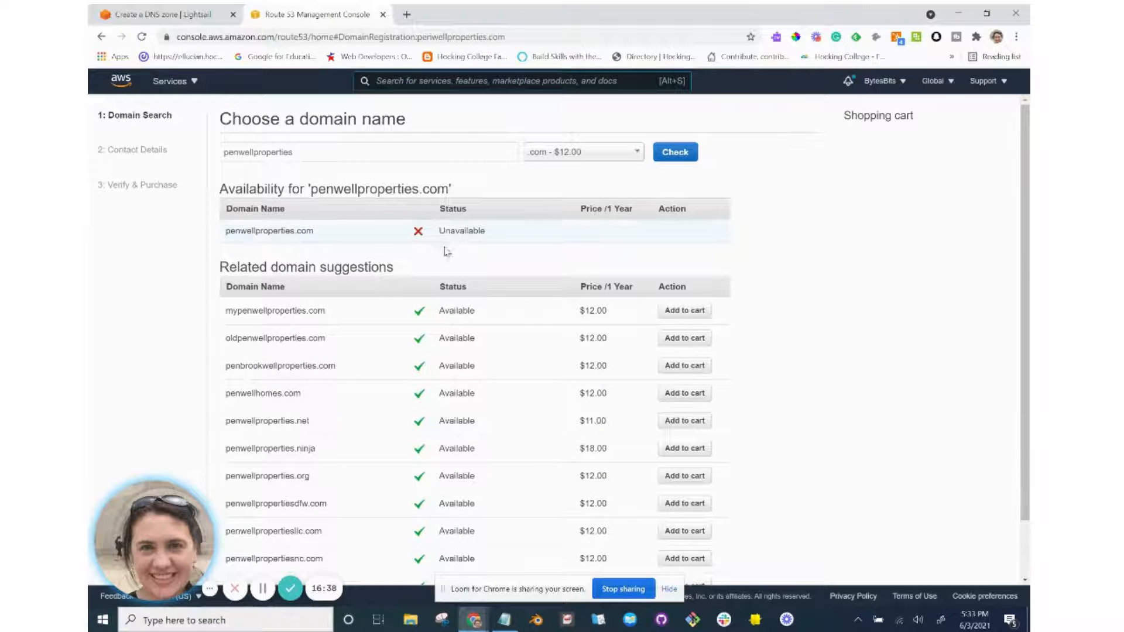
Browse the domain extension list and switch penwellproperties to .org at $12.00.
{"action": "scroll", "coordinate": [432, 339], "scroll_direction": "down", "scroll_amount": 1}
{"action": "scroll", "coordinate": [432, 339], "scroll_direction": "up", "scroll_amount": 1}
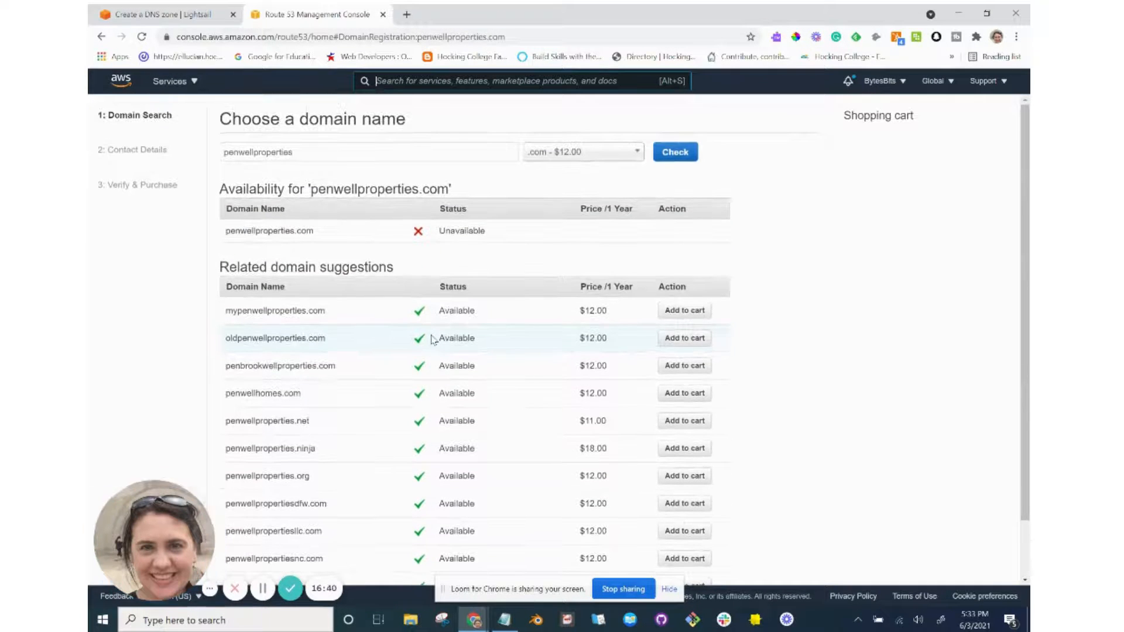
{"action": "left_click", "coordinate": [580, 158]}
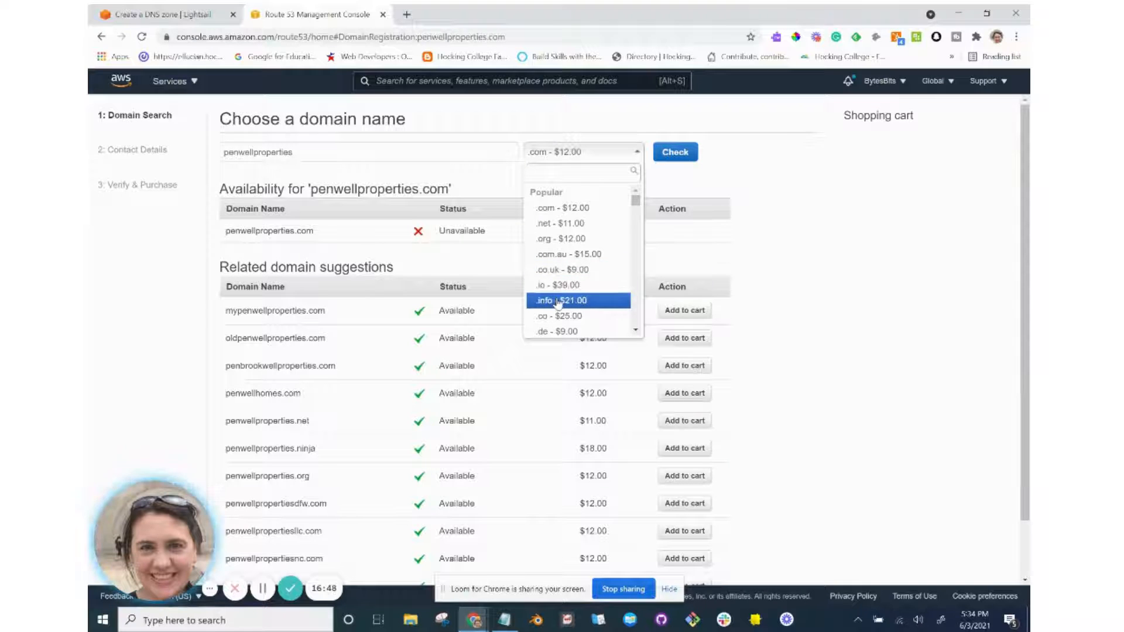
{"action": "scroll", "coordinate": [558, 302], "scroll_direction": "down", "scroll_amount": 5}
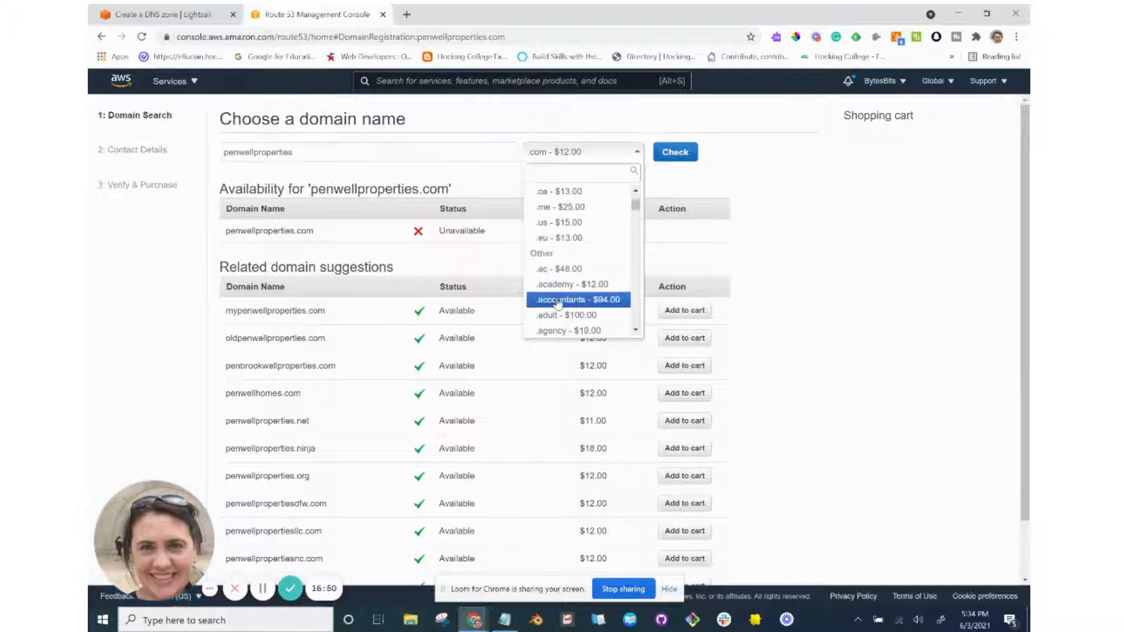
{"action": "scroll", "coordinate": [558, 303], "scroll_direction": "down", "scroll_amount": 4}
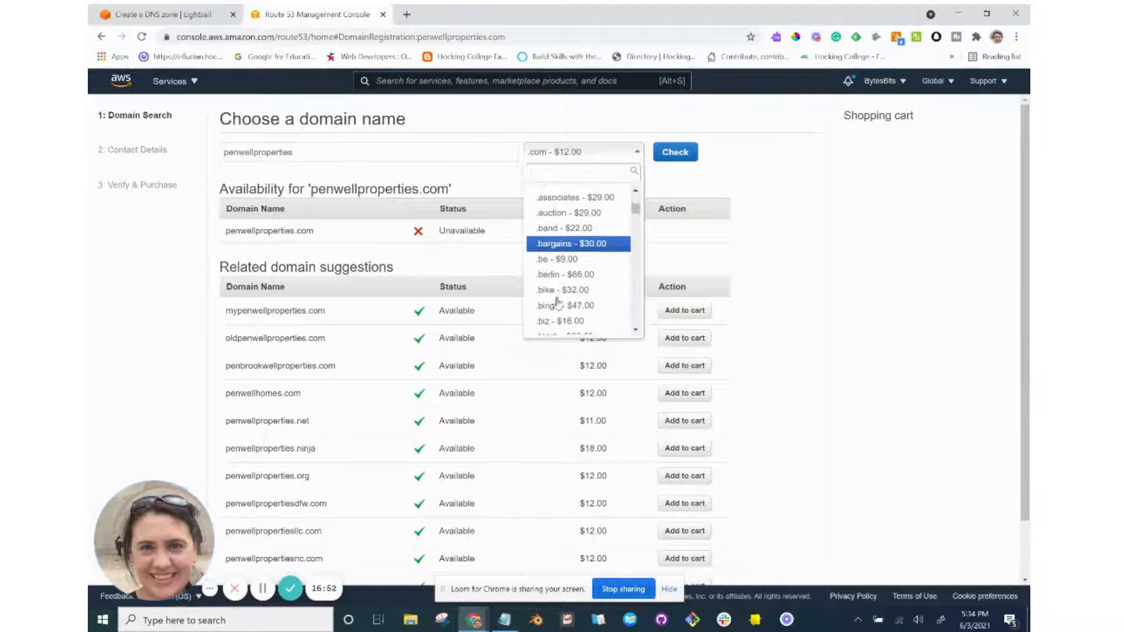
{"action": "scroll", "coordinate": [558, 303], "scroll_direction": "down", "scroll_amount": 1}
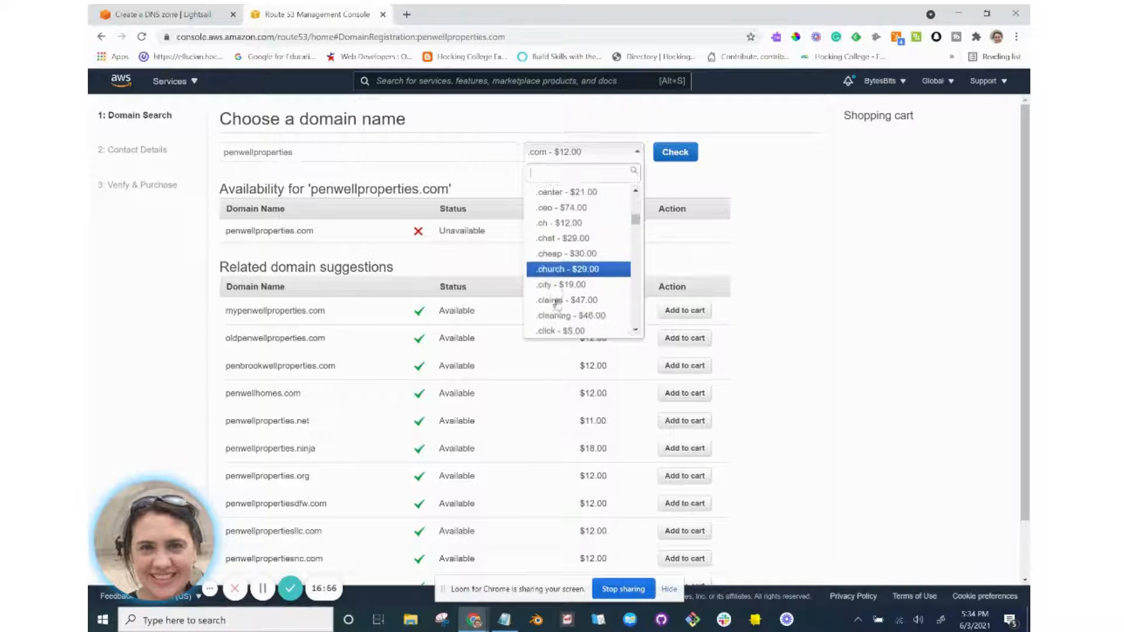
{"action": "key", "text": "Down"}
{"action": "key", "text": "Down"}
{"action": "key", "text": "Down"}
{"action": "key", "text": "Down"}
{"action": "key", "text": "Down"}
{"action": "key", "text": "Down"}
{"action": "key", "text": "Down"}
{"action": "key", "text": "Down"}
{"action": "key", "text": "Down"}
{"action": "key", "text": "Down"}
{"action": "key", "text": "Down"}
{"action": "key", "text": "Down"}
{"action": "key", "text": "Down"}
{"action": "key", "text": "Down"}
{"action": "key", "text": "Down"}
{"action": "key", "text": "Down"}
{"action": "key", "text": "Down"}
{"action": "key", "text": "Down"}
{"action": "key", "text": "Down"}
{"action": "key", "text": "Down"}
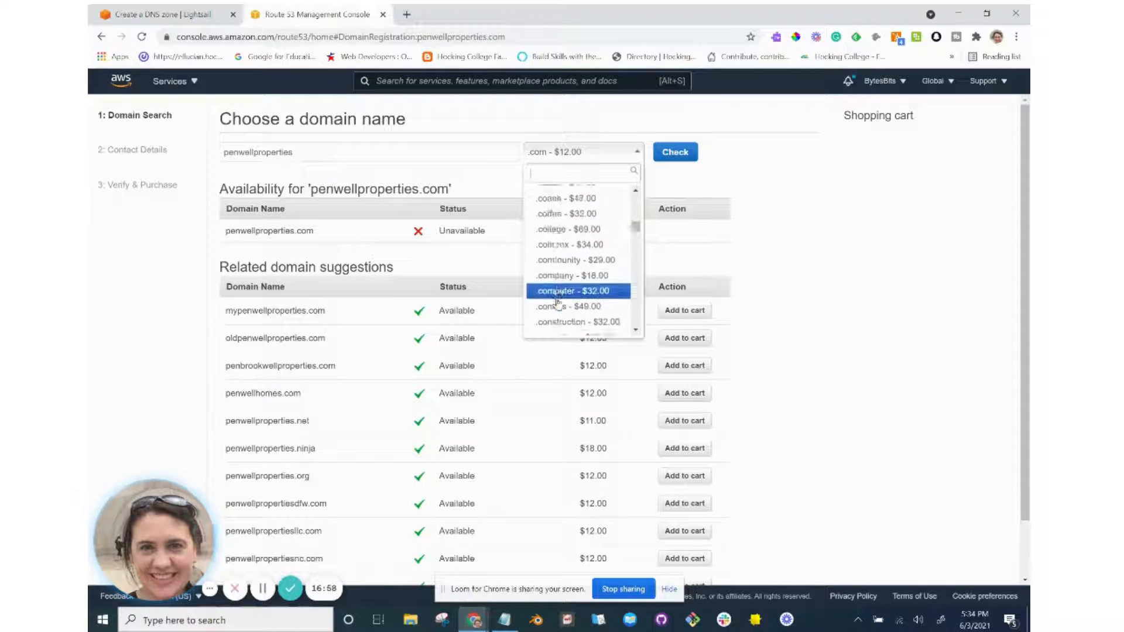
{"action": "key", "text": "Up"}
{"action": "key", "text": "Up"}
{"action": "key", "text": "Up"}
{"action": "key", "text": "Up"}
{"action": "key", "text": "Up"}
{"action": "key", "text": "Up"}
{"action": "key", "text": "Up"}
{"action": "key", "text": "Up"}
{"action": "key", "text": "Up"}
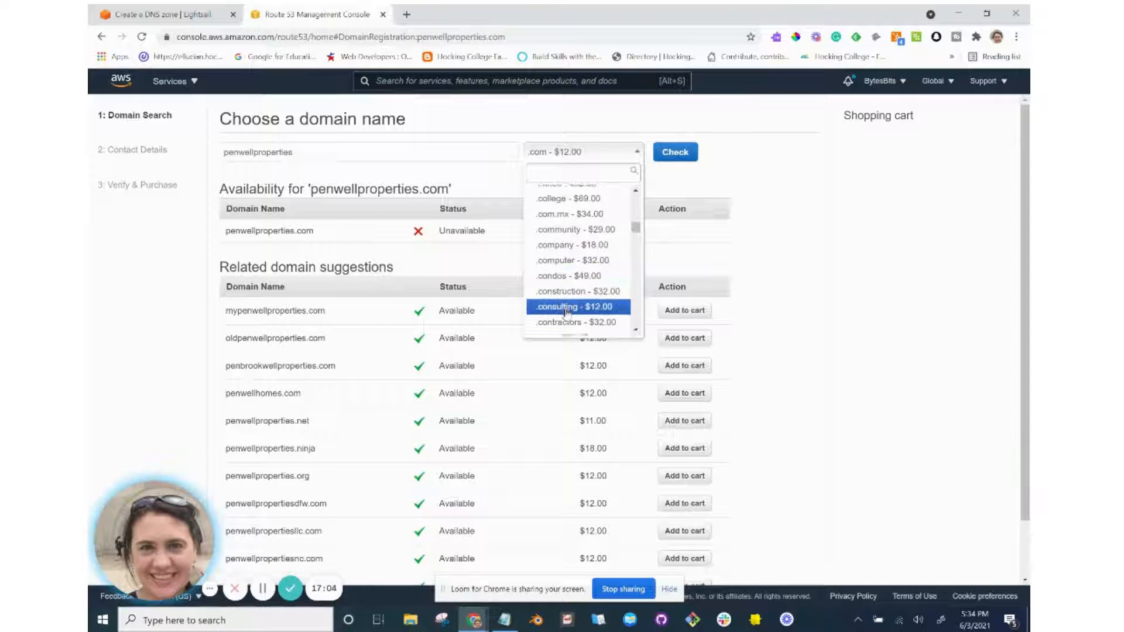
{"action": "scroll", "coordinate": [567, 312], "scroll_direction": "down", "scroll_amount": 4}
{"action": "scroll", "coordinate": [566, 313], "scroll_direction": "down", "scroll_amount": 8}
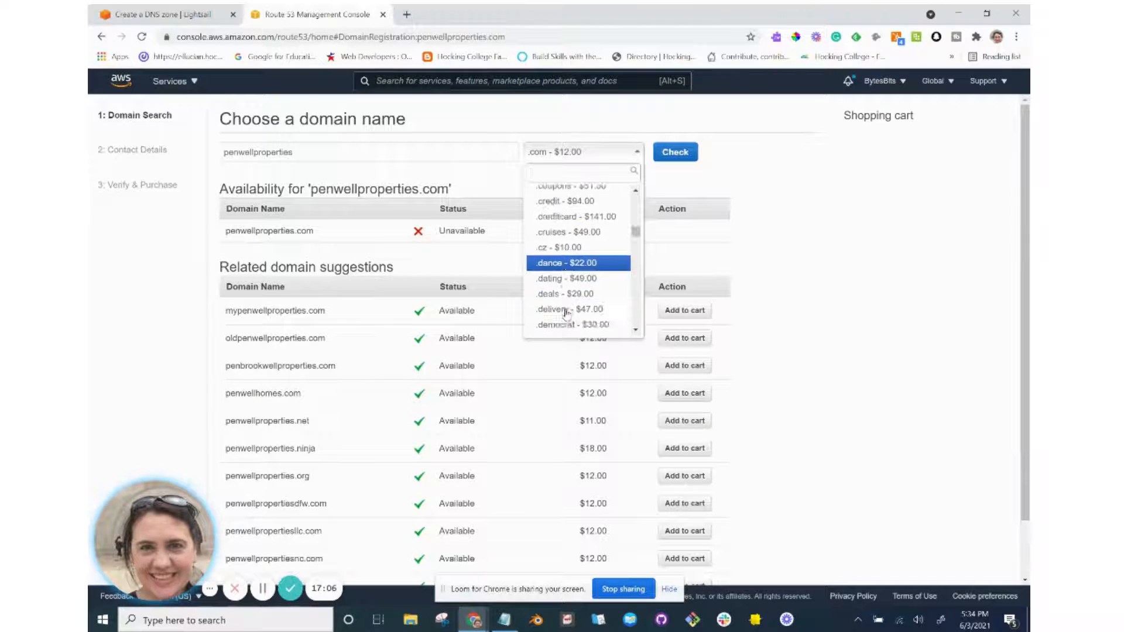
{"action": "scroll", "coordinate": [567, 314], "scroll_direction": "up", "scroll_amount": 20}
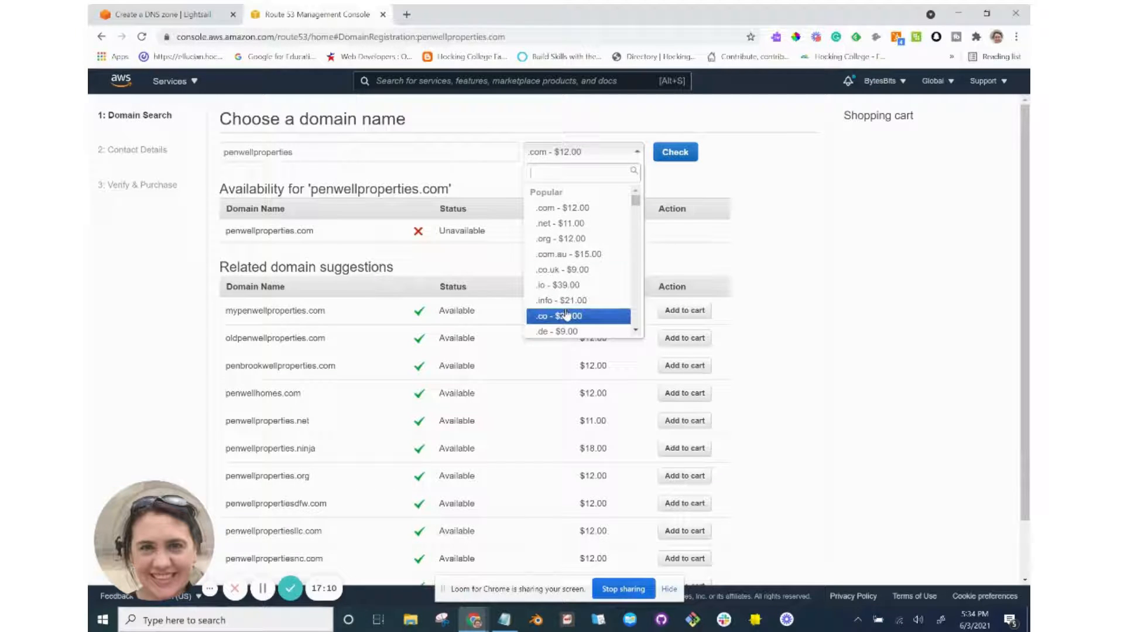
{"action": "left_click", "coordinate": [561, 238]}
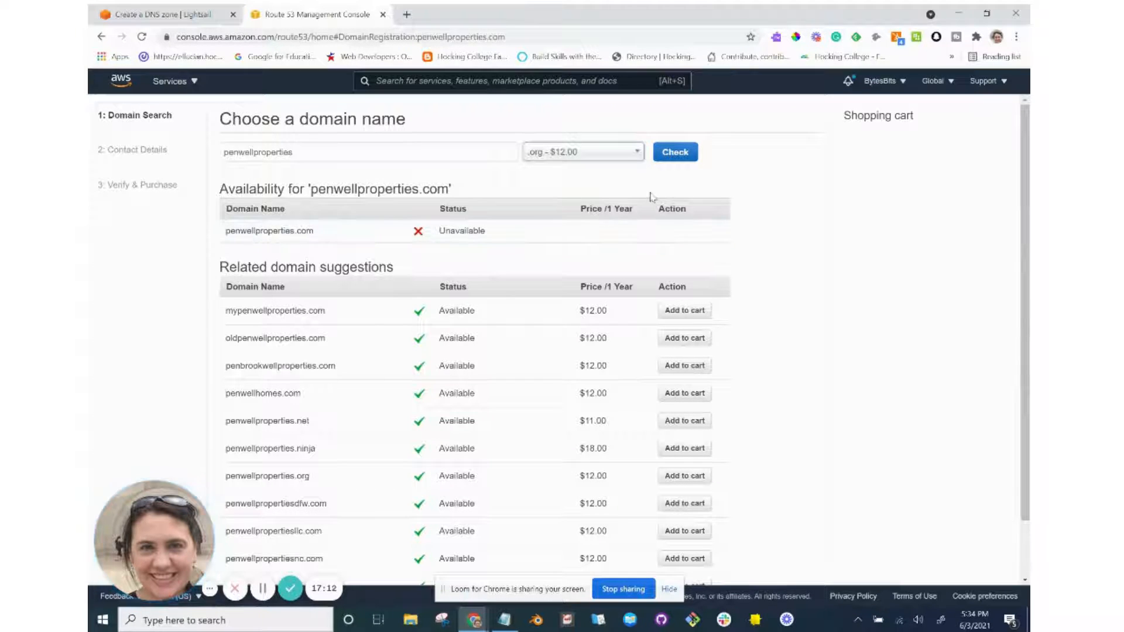
Add available penwellproperties.org to the cart for 1 year at $12.00 and continue to contact details.
{"action": "left_click", "coordinate": [679, 158]}
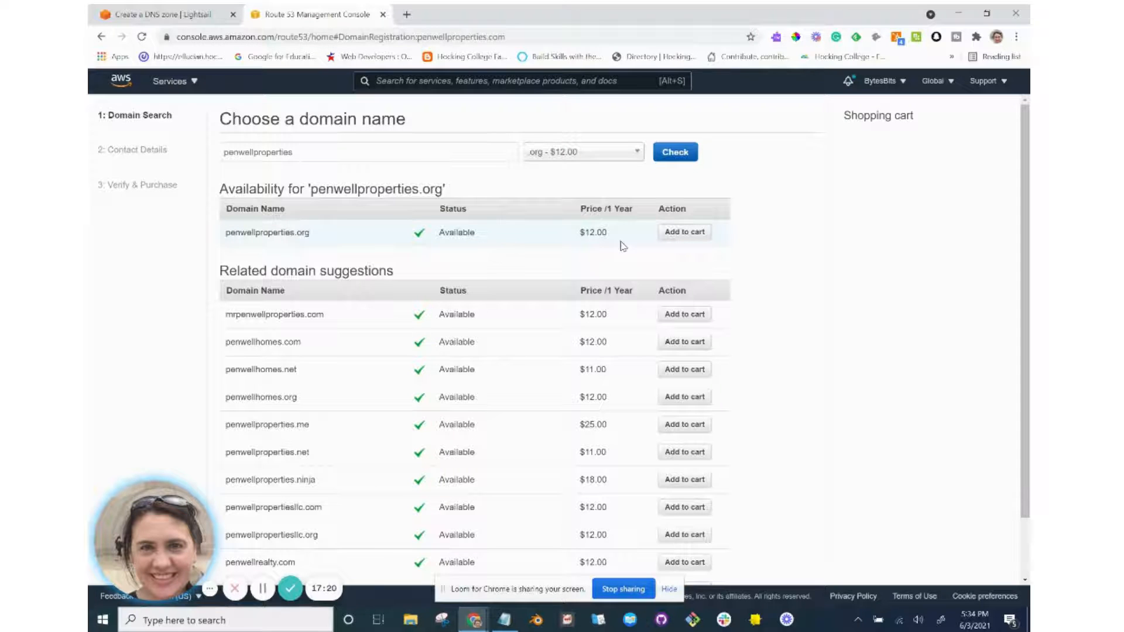
{"action": "left_click", "coordinate": [708, 236]}
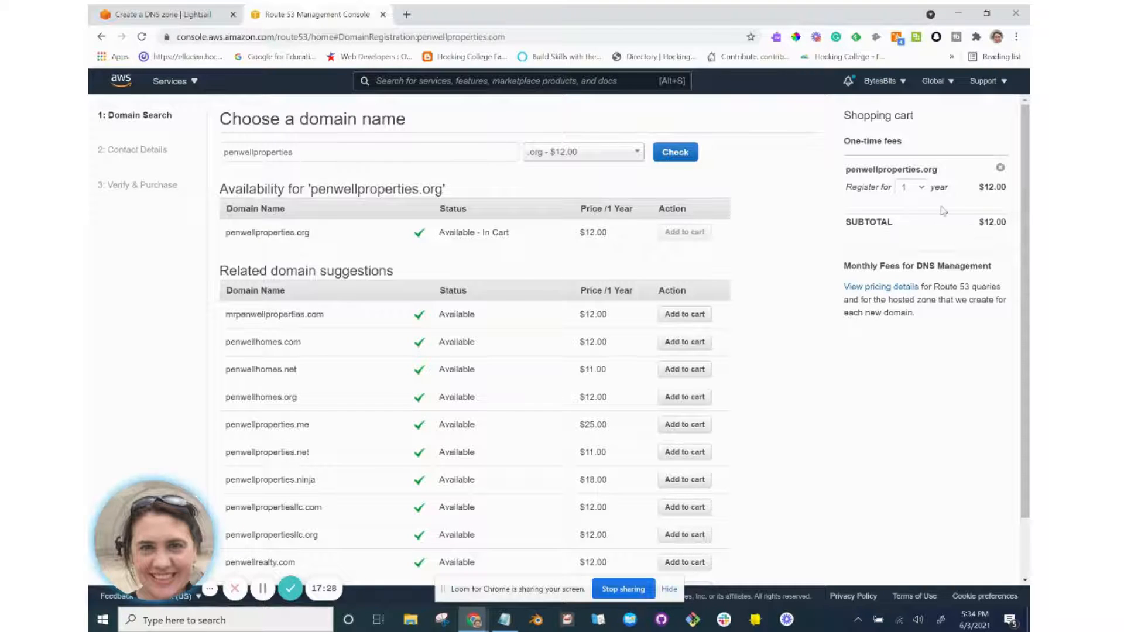
{"action": "left_click", "coordinate": [923, 196]}
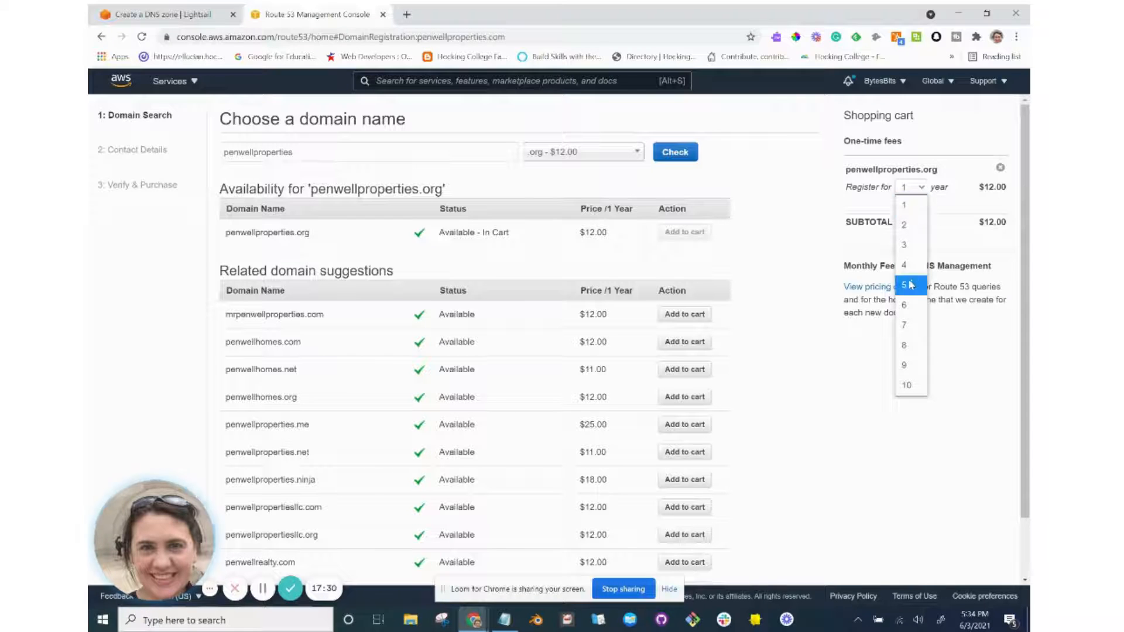
{"action": "left_click", "coordinate": [910, 282]}
{"action": "left_click", "coordinate": [921, 195]}
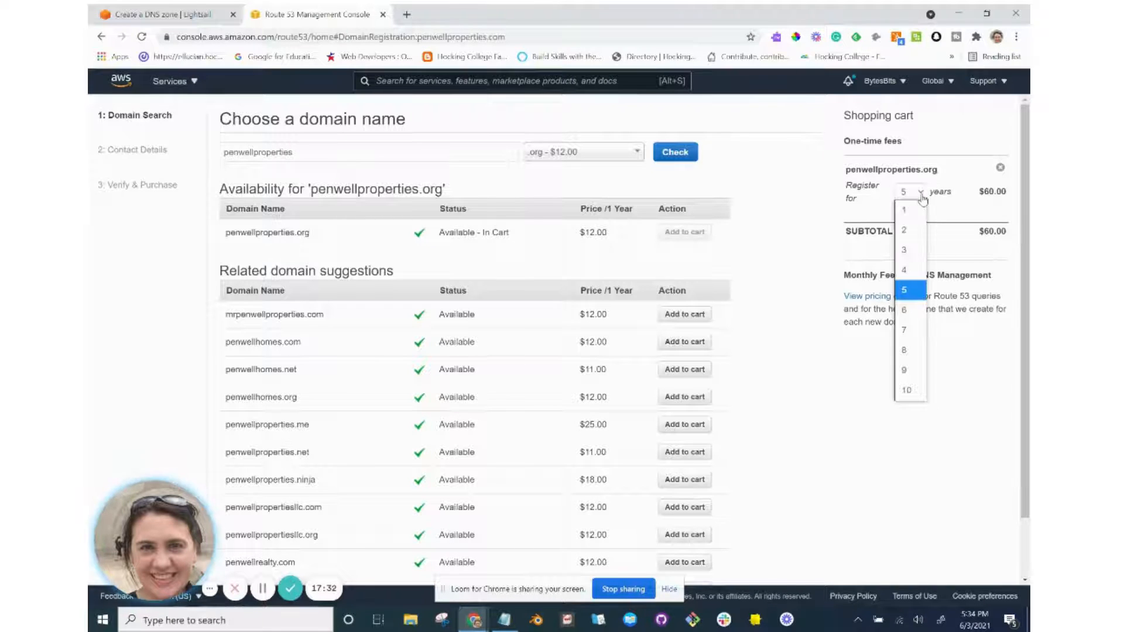
{"action": "left_click", "coordinate": [917, 214]}
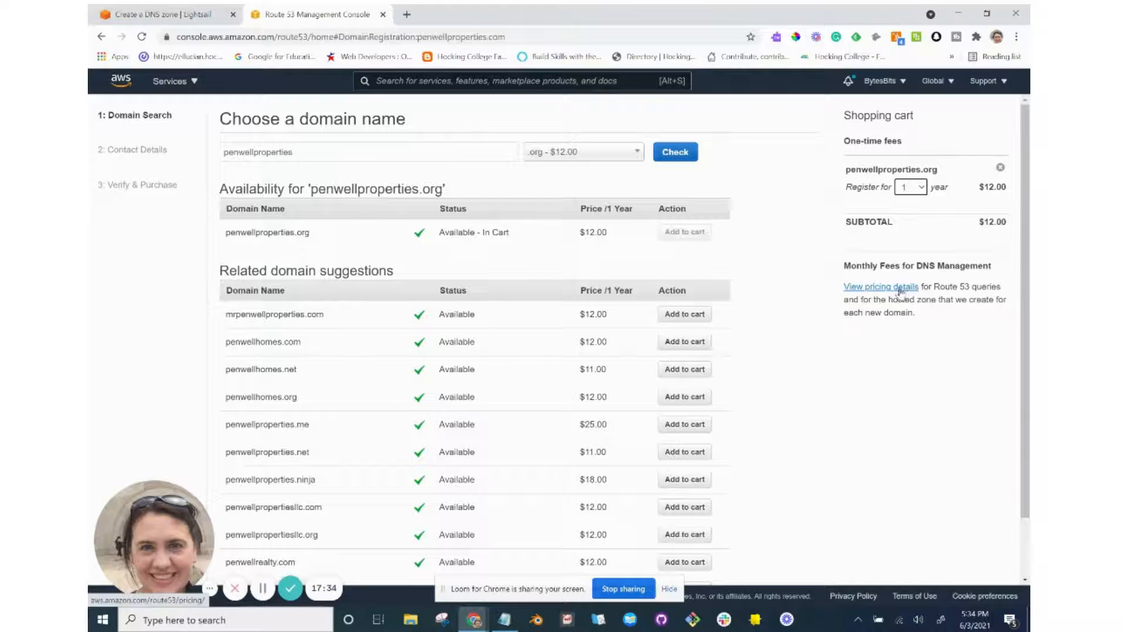
{"action": "scroll", "coordinate": [902, 342], "scroll_direction": "down", "scroll_amount": 2}
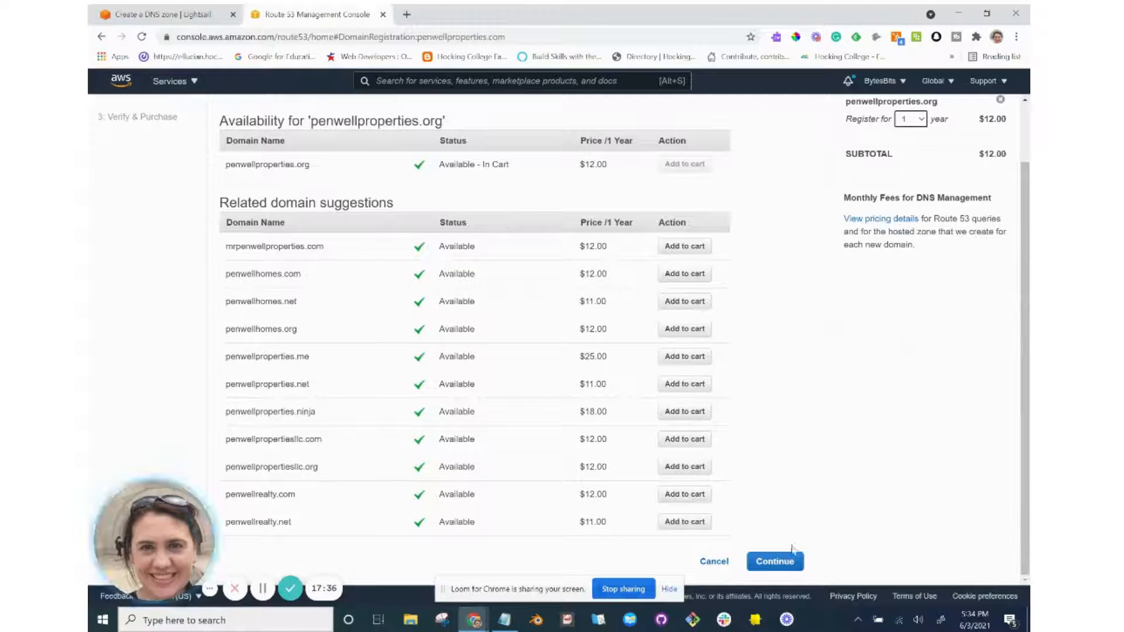
{"action": "left_click", "coordinate": [781, 562]}
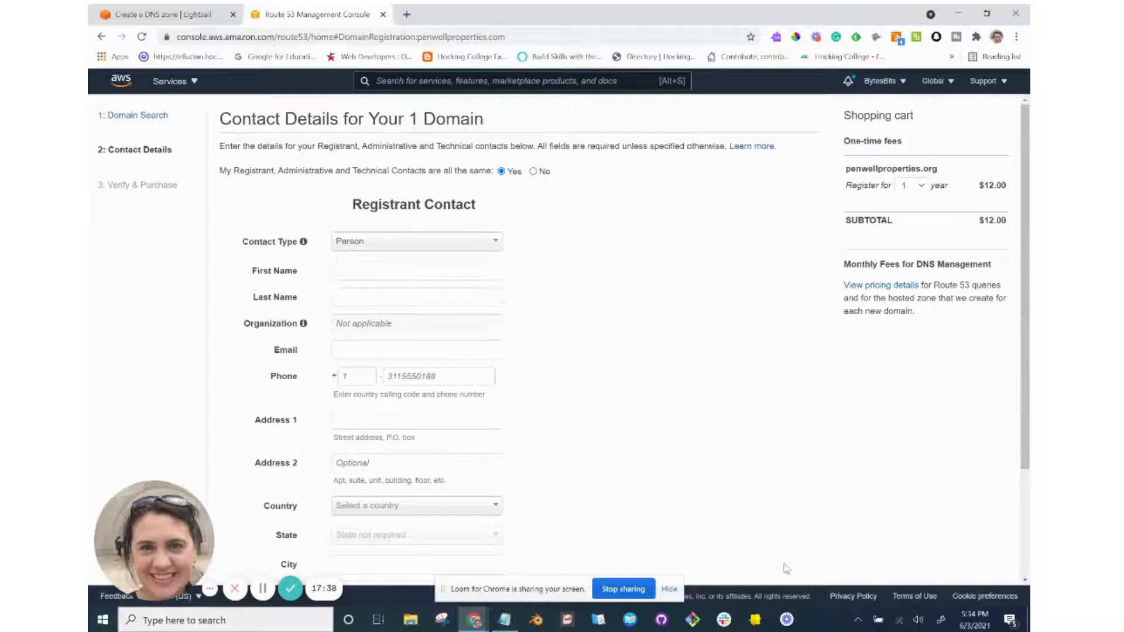
Keep Person as contact type and enter the registrant's first name, last name and e-mail address.
{"action": "left_click", "coordinate": [421, 251]}
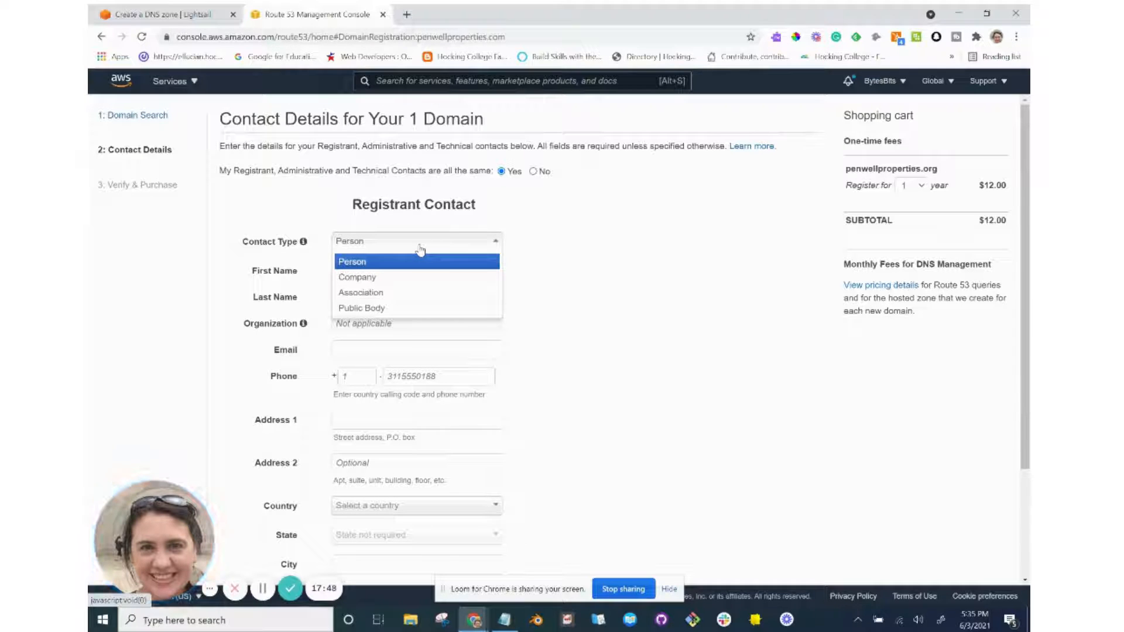
{"action": "left_click", "coordinate": [420, 250]}
{"action": "left_click", "coordinate": [418, 272]}
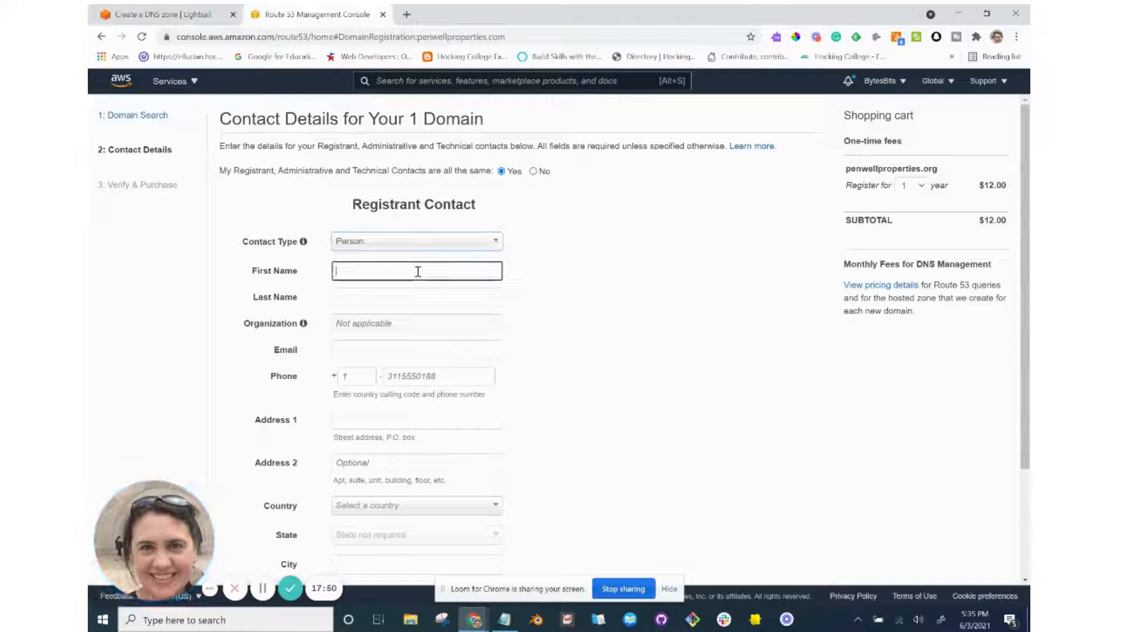
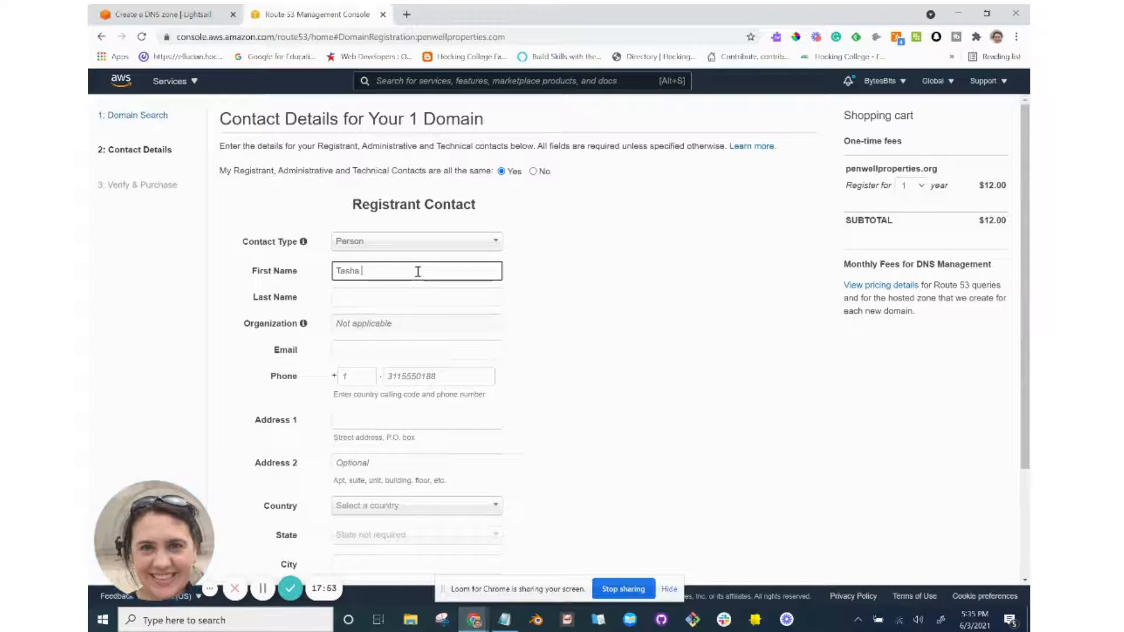
{"action": "key", "text": "Tab"}
{"action": "key", "text": "Tab"}
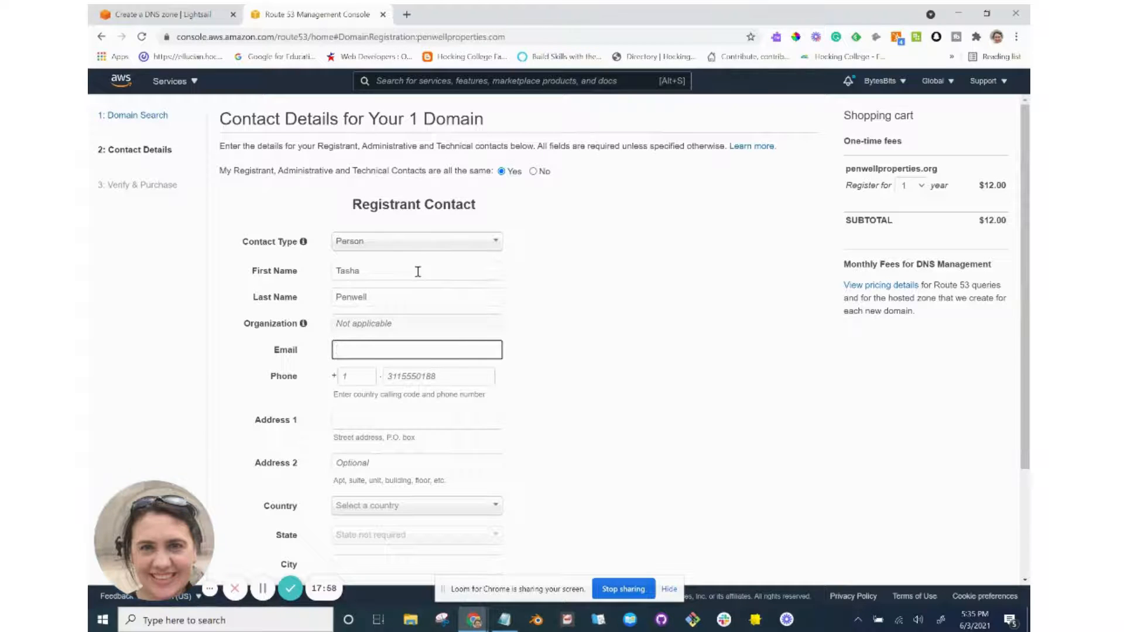
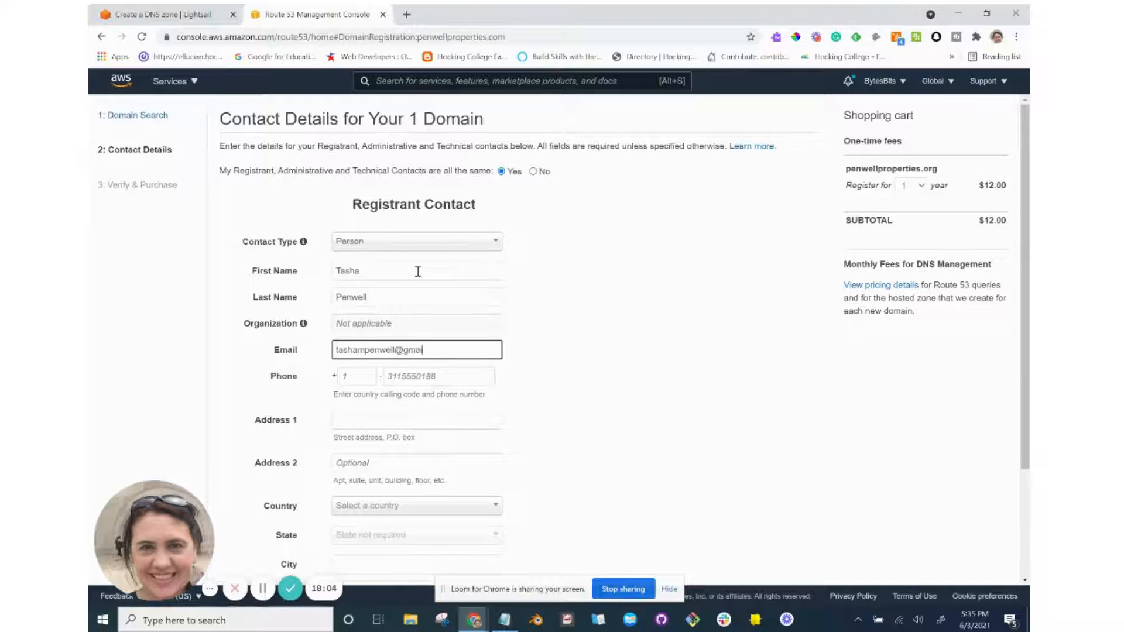
{"action": "key", "text": "Tab"}
{"action": "key", "text": "Tab"}
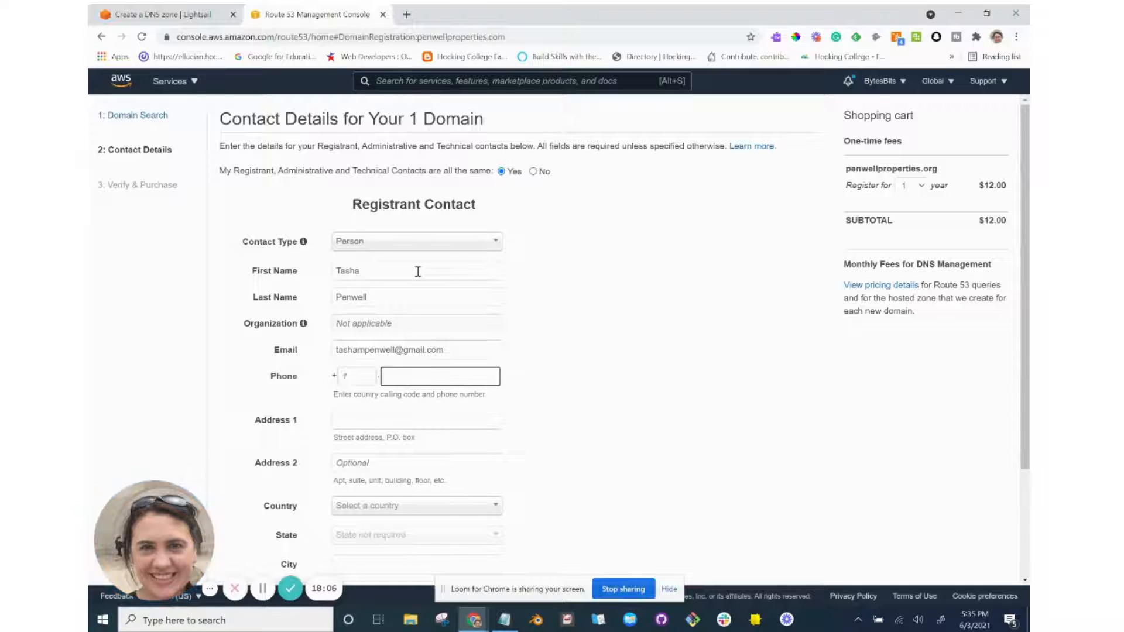
Enter the registrant's phone country code and phone number, and begin the first address line.
{"action": "key", "text": "shift+Tab"}
{"action": "type", "text": "1"}
{"action": "key", "text": "Tab"}
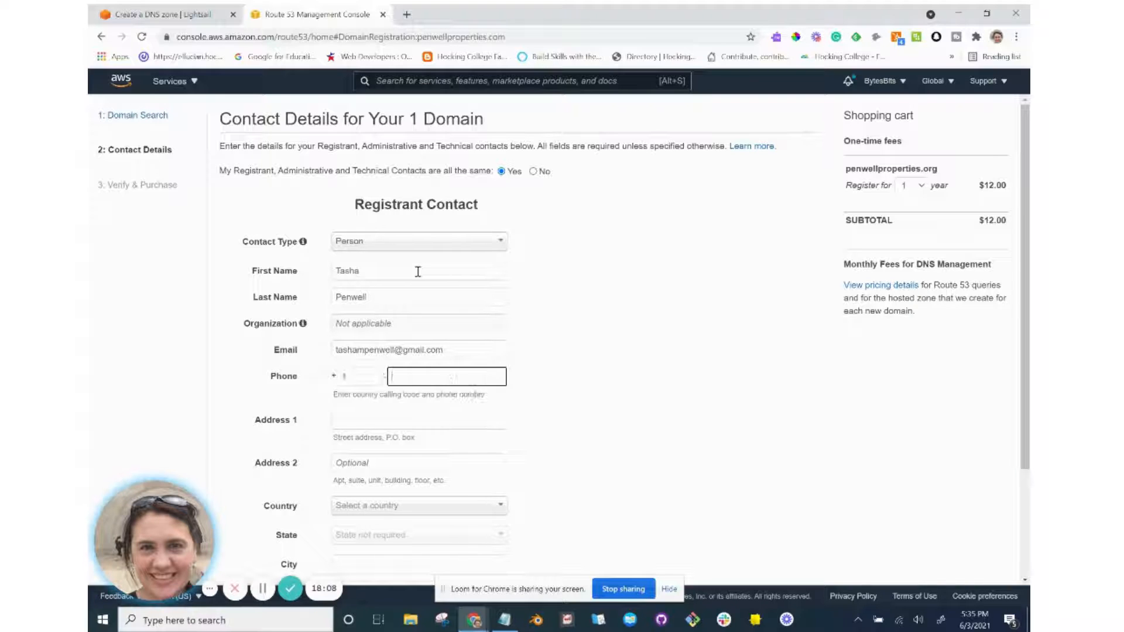
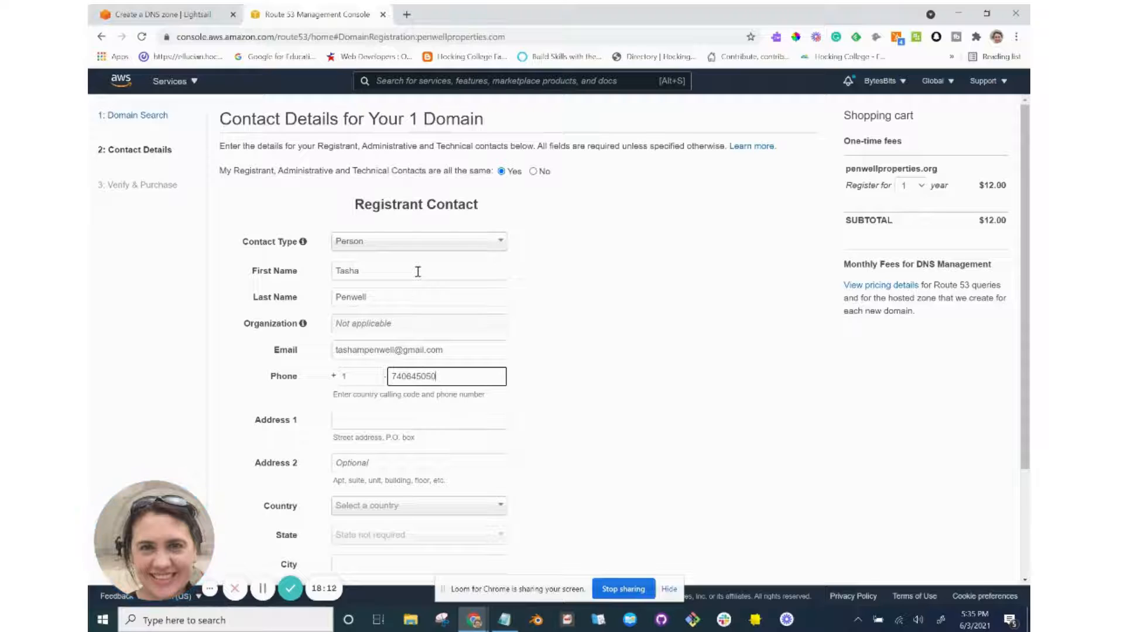
{"action": "key", "text": "Tab"}
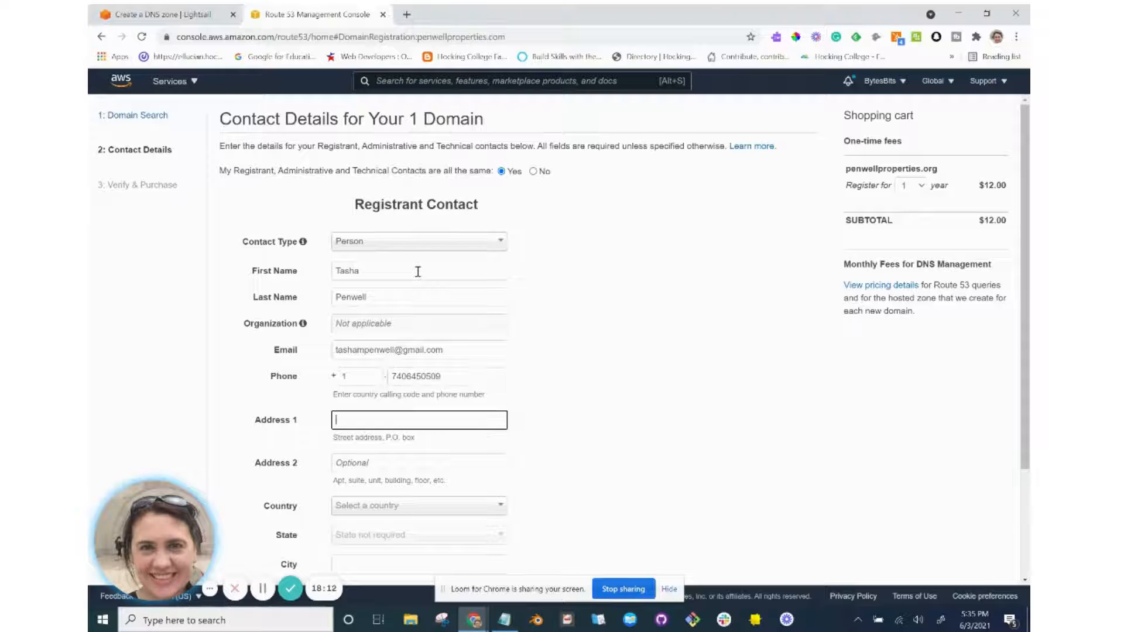
{"action": "type", "text": "1"}
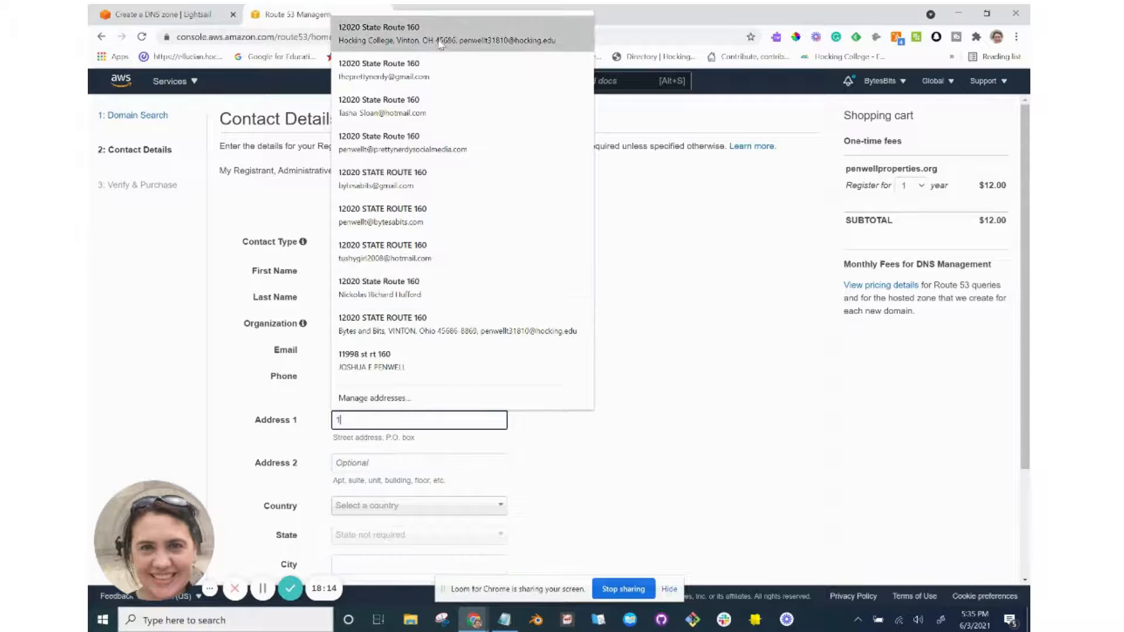
Fill the address from a saved entry, choose United States, add the postal code, and continue.
{"action": "left_click", "coordinate": [410, 34]}
{"action": "scroll", "coordinate": [456, 296], "scroll_direction": "down", "scroll_amount": 2}
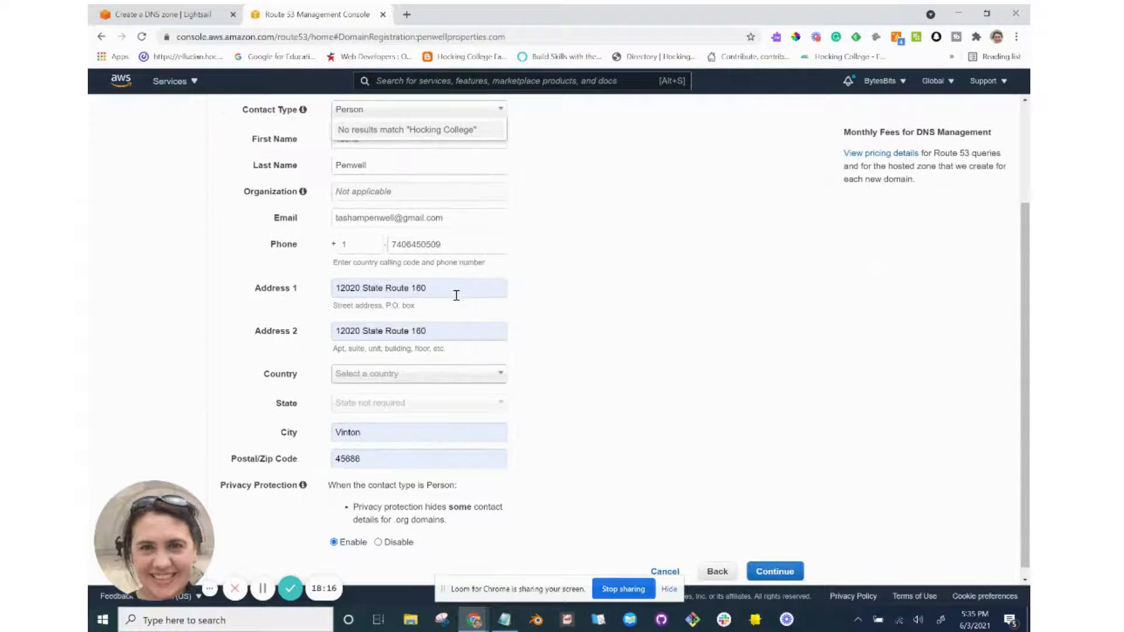
{"action": "scroll", "coordinate": [447, 374], "scroll_direction": "down", "scroll_amount": 1}
{"action": "left_click", "coordinate": [447, 369]}
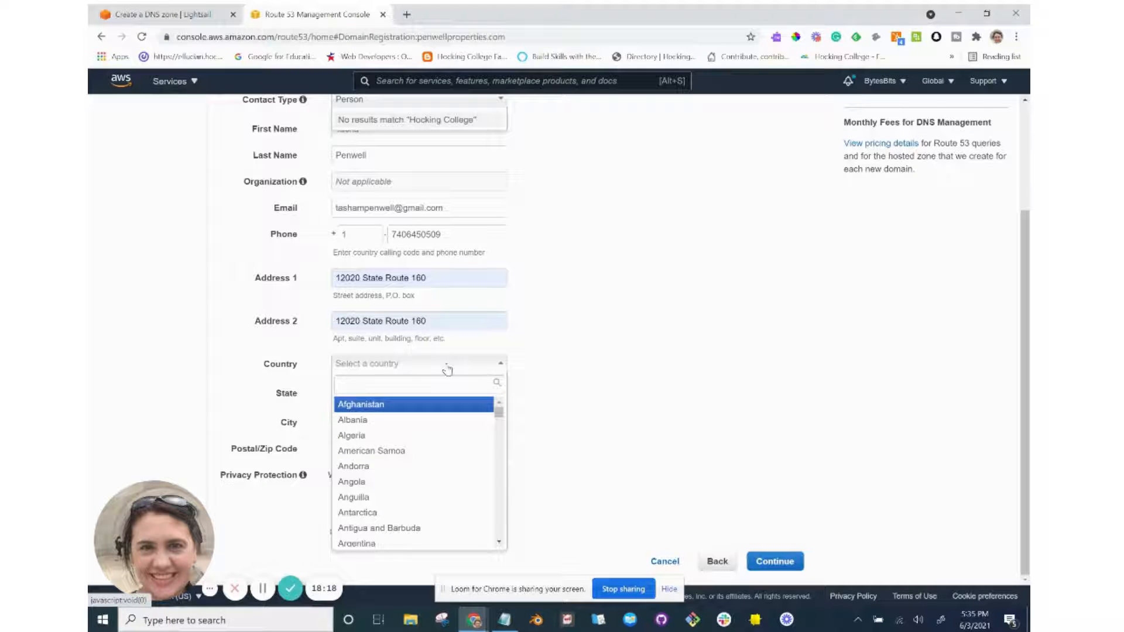
{"action": "type", "text": "unite"}
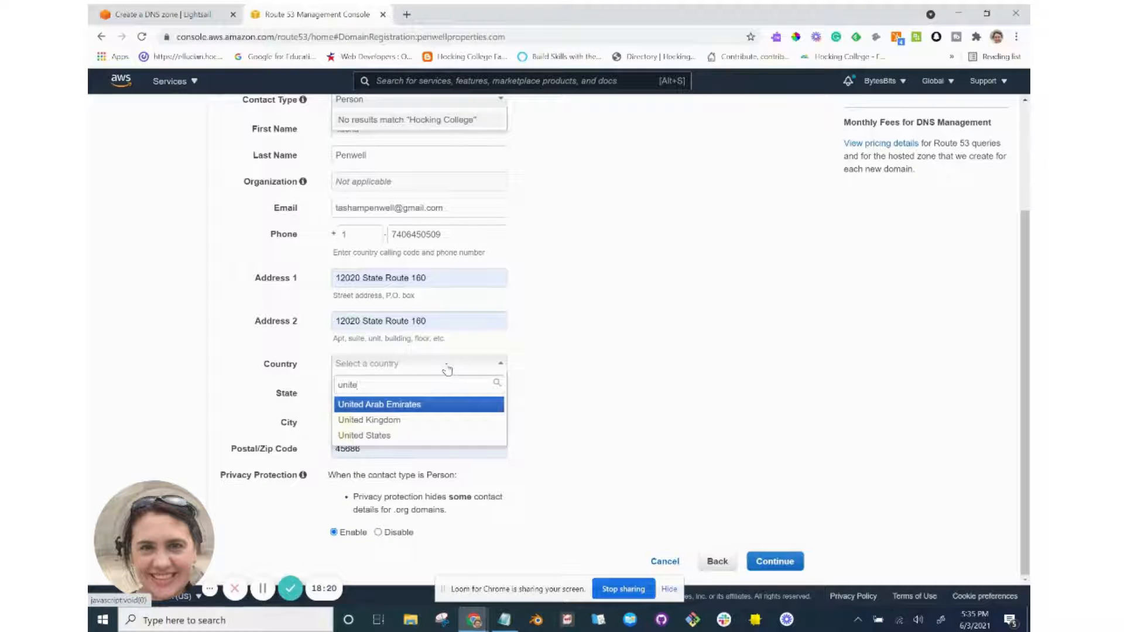
{"action": "left_click", "coordinate": [432, 435]}
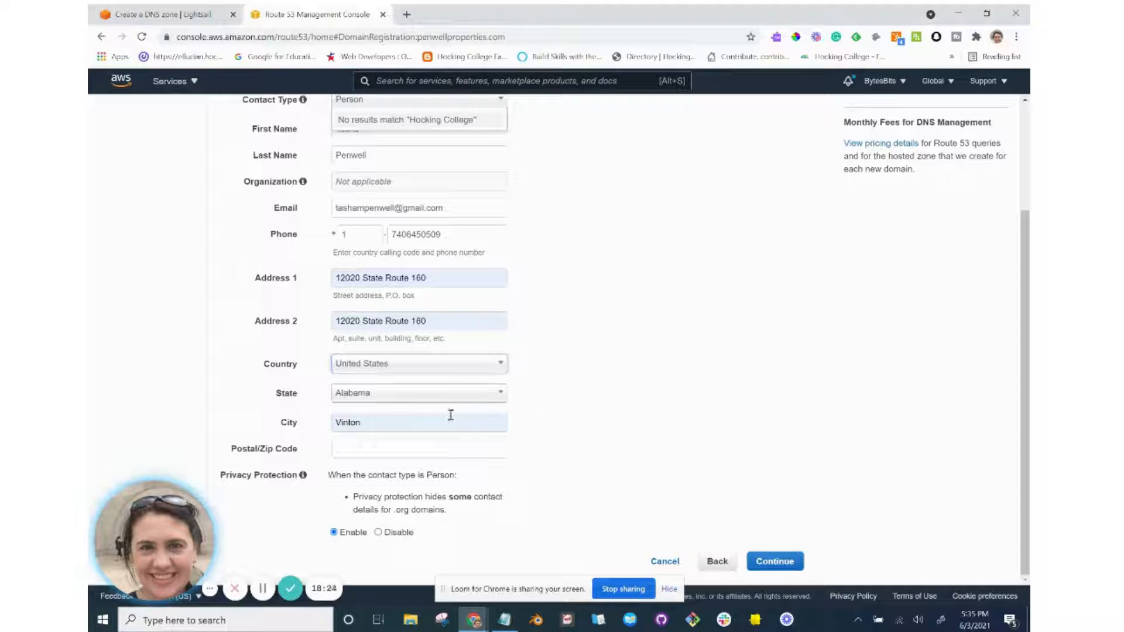
{"action": "left_click", "coordinate": [430, 448]}
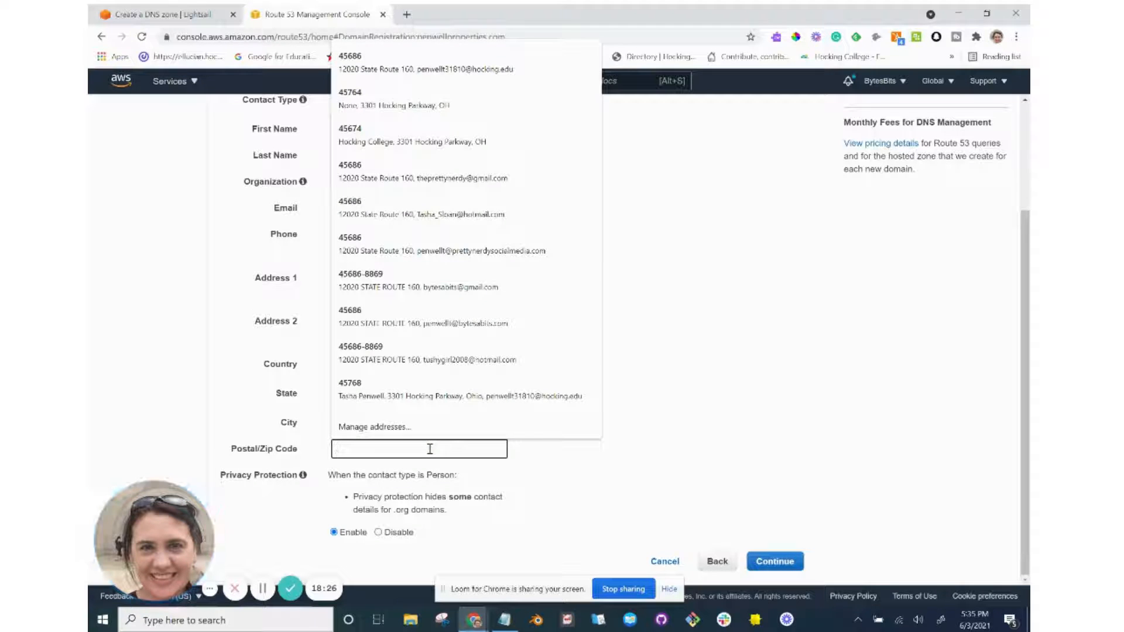
{"action": "left_click", "coordinate": [406, 69]}
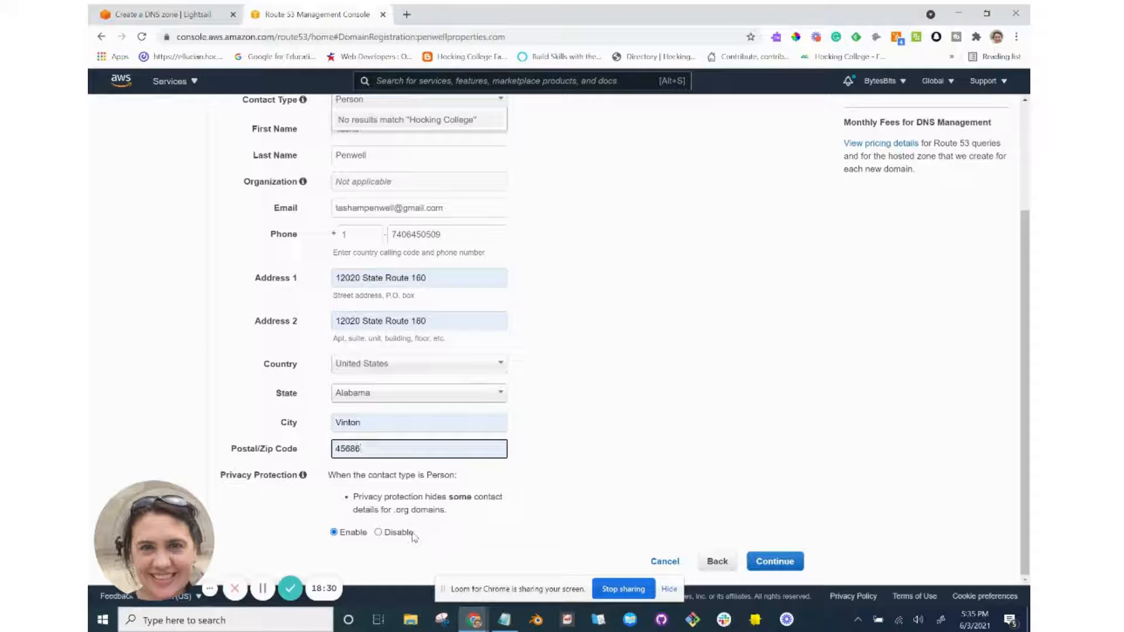
{"action": "left_click", "coordinate": [793, 569]}
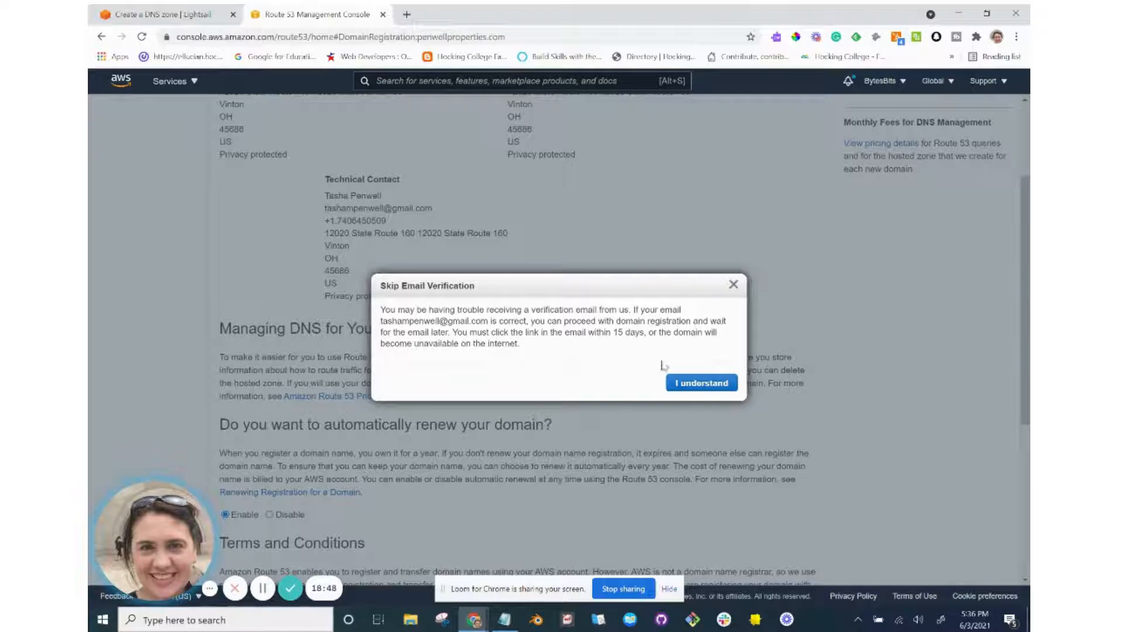
Dismiss the Skip Email Verification notice and review the registration details.
{"action": "left_click", "coordinate": [697, 384]}
{"action": "scroll", "coordinate": [697, 388], "scroll_direction": "down", "scroll_amount": 3}
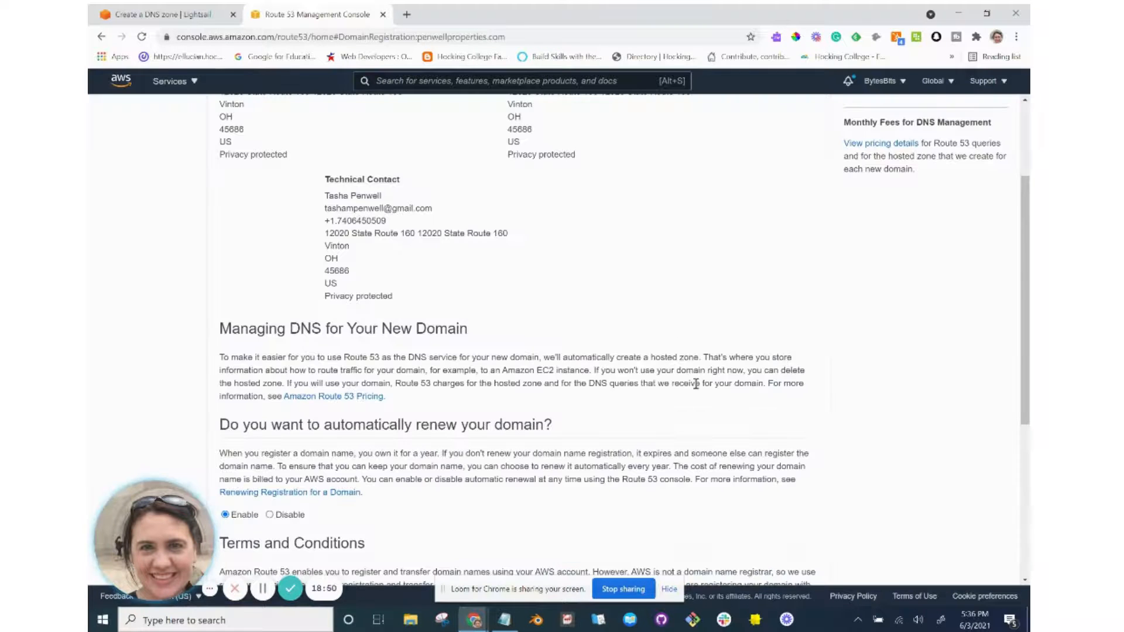
{"action": "scroll", "coordinate": [697, 388], "scroll_direction": "down", "scroll_amount": 1}
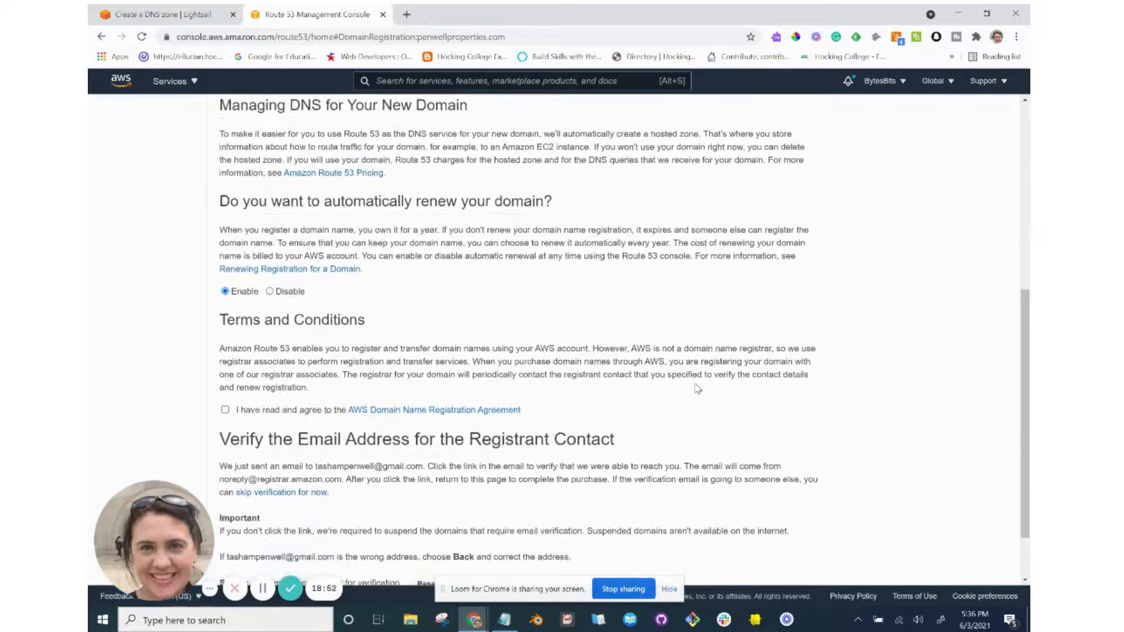
{"action": "scroll", "coordinate": [697, 388], "scroll_direction": "up", "scroll_amount": 1}
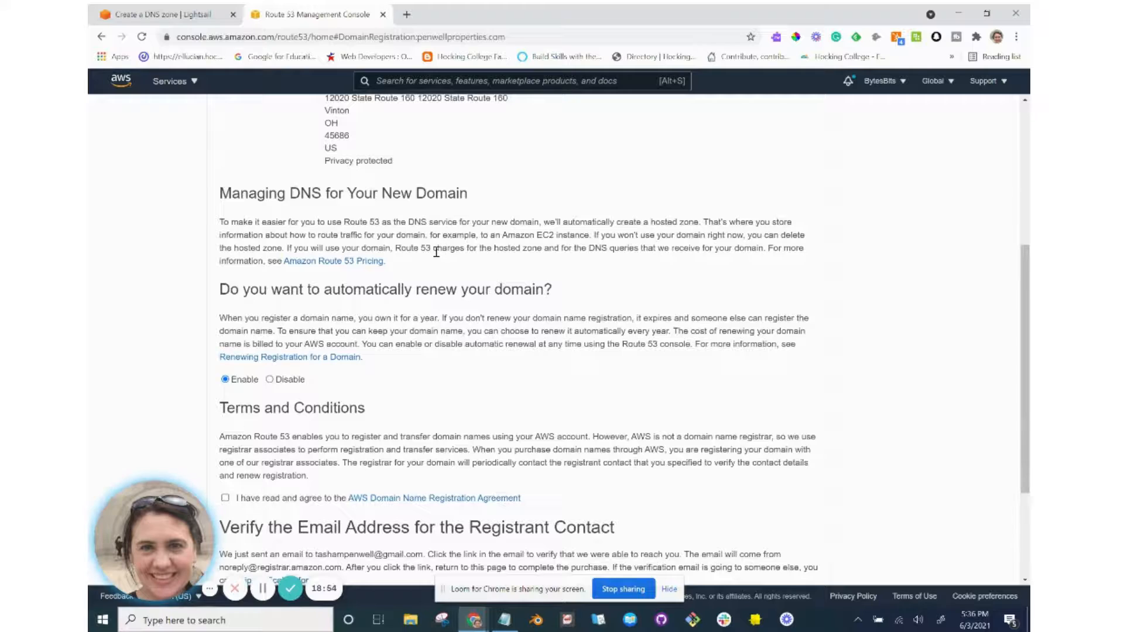
{"action": "scroll", "coordinate": [434, 252], "scroll_direction": "down", "scroll_amount": 1}
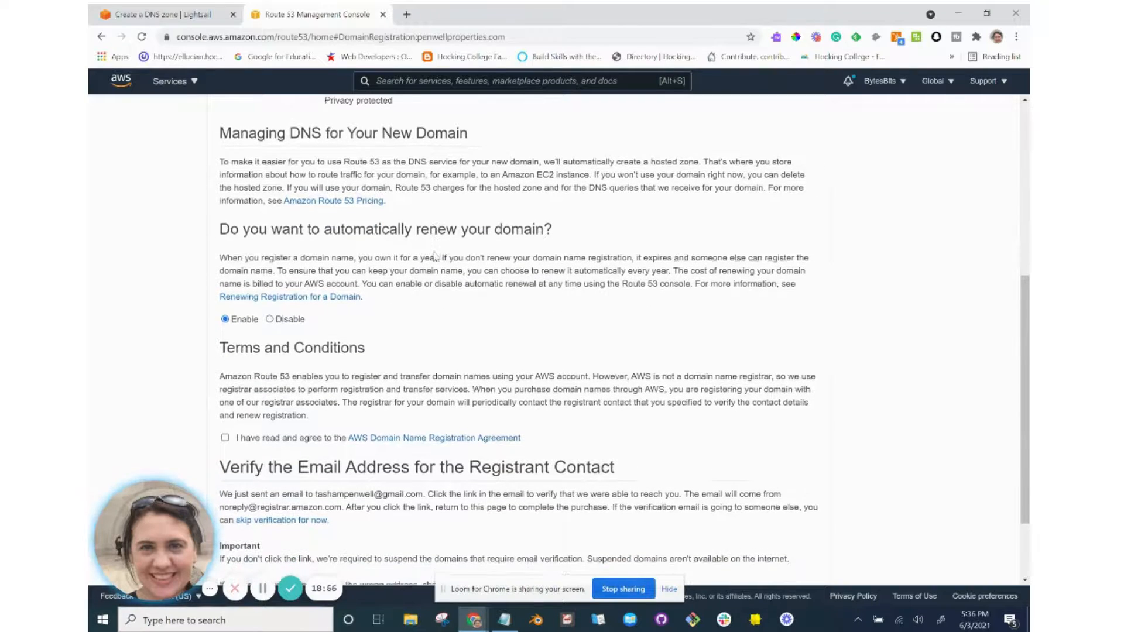
{"action": "scroll", "coordinate": [404, 231], "scroll_direction": "down", "scroll_amount": 1}
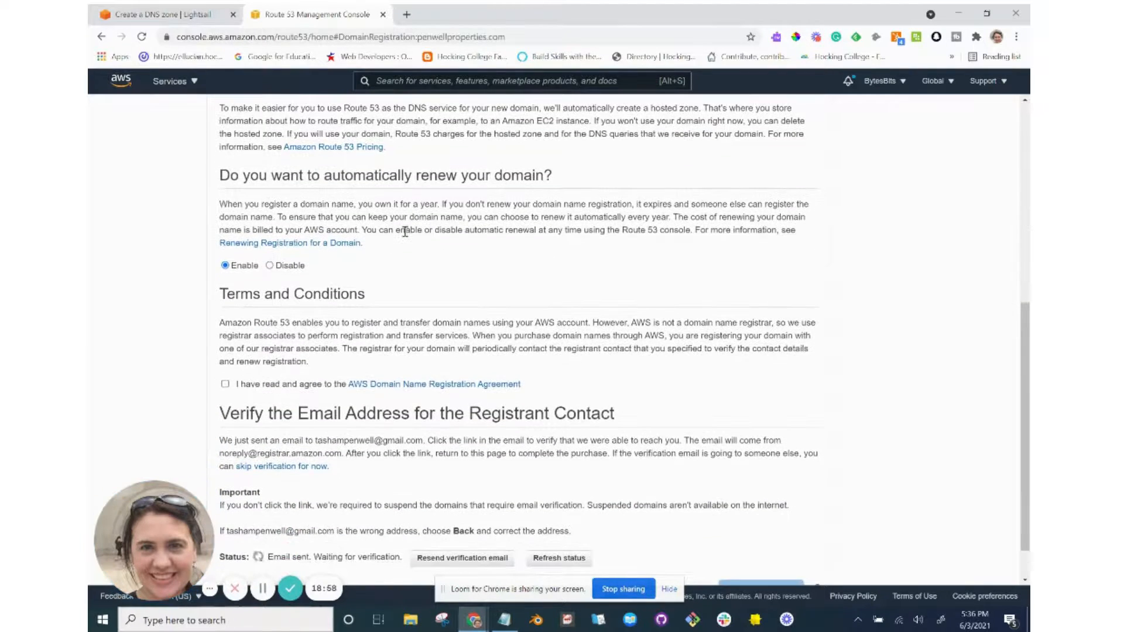
{"action": "scroll", "coordinate": [405, 232], "scroll_direction": "up", "scroll_amount": 4}
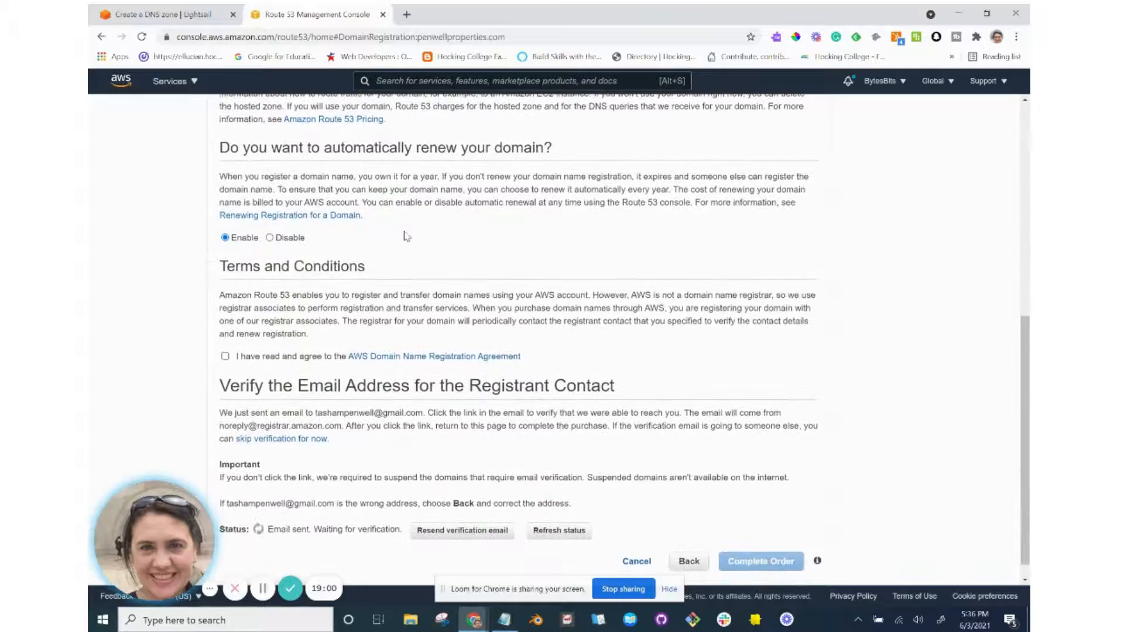
{"action": "scroll", "coordinate": [405, 232], "scroll_direction": "up", "scroll_amount": 2}
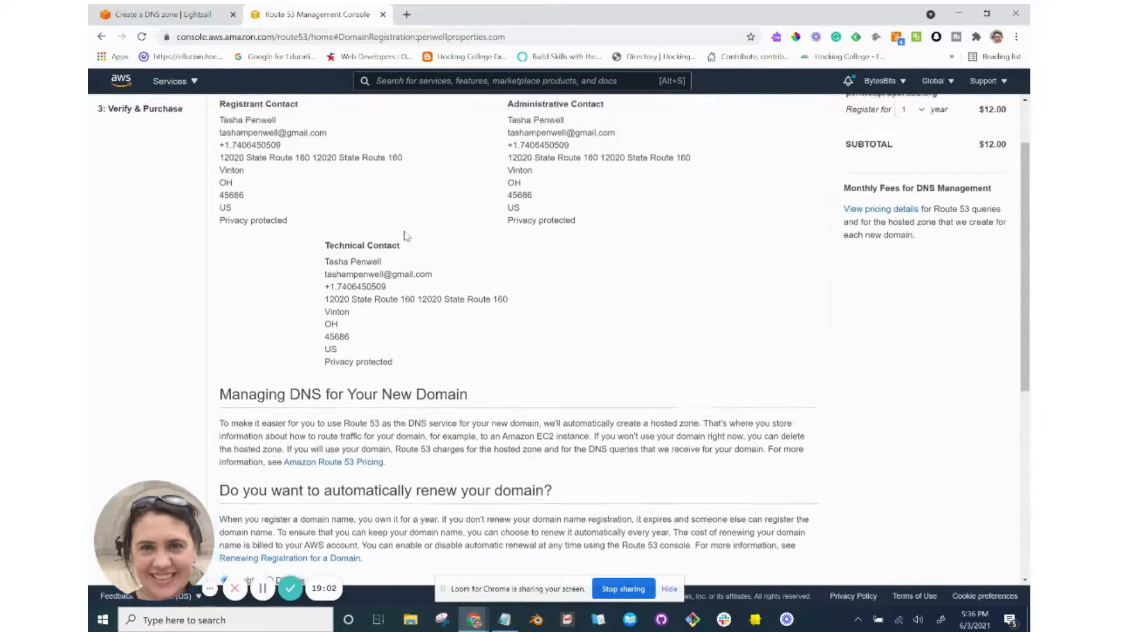
{"action": "scroll", "coordinate": [405, 233], "scroll_direction": "down", "scroll_amount": 5}
{"action": "scroll", "coordinate": [406, 235], "scroll_direction": "down", "scroll_amount": 2}
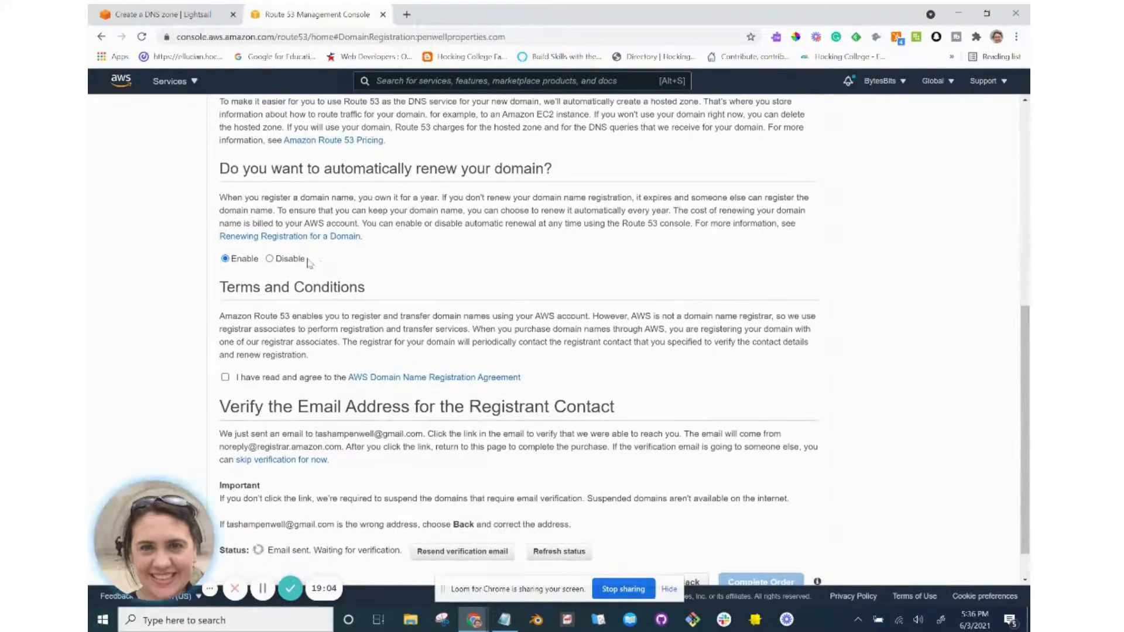
{"action": "scroll", "coordinate": [384, 262], "scroll_direction": "down", "scroll_amount": 1}
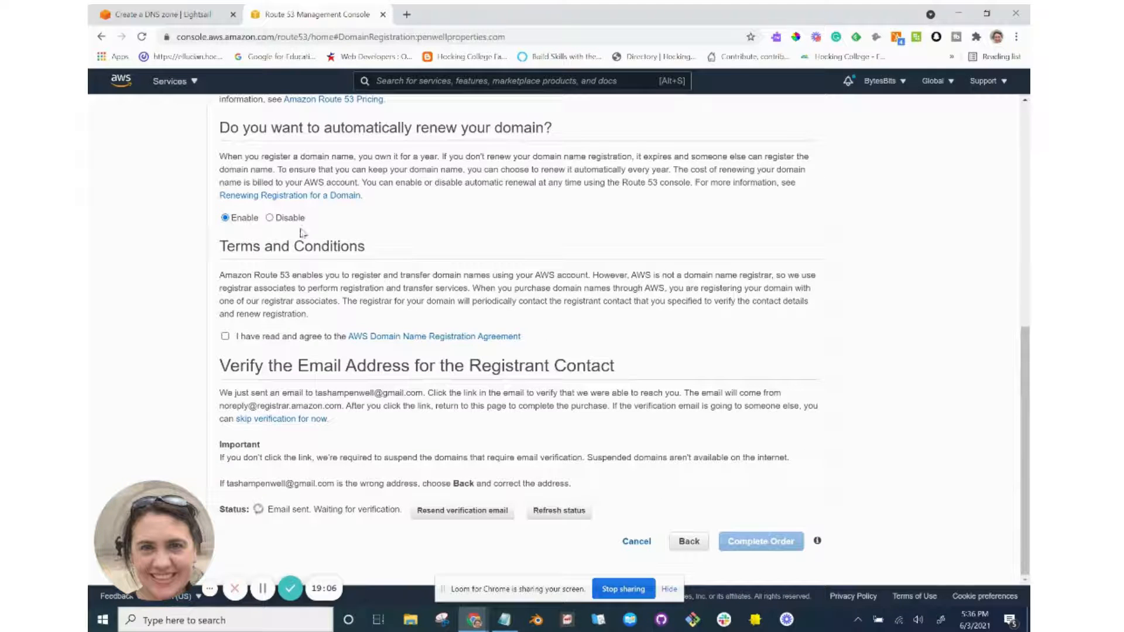
Disable auto-renew, accept the registration agreement, and submit the order.
{"action": "left_click", "coordinate": [269, 218]}
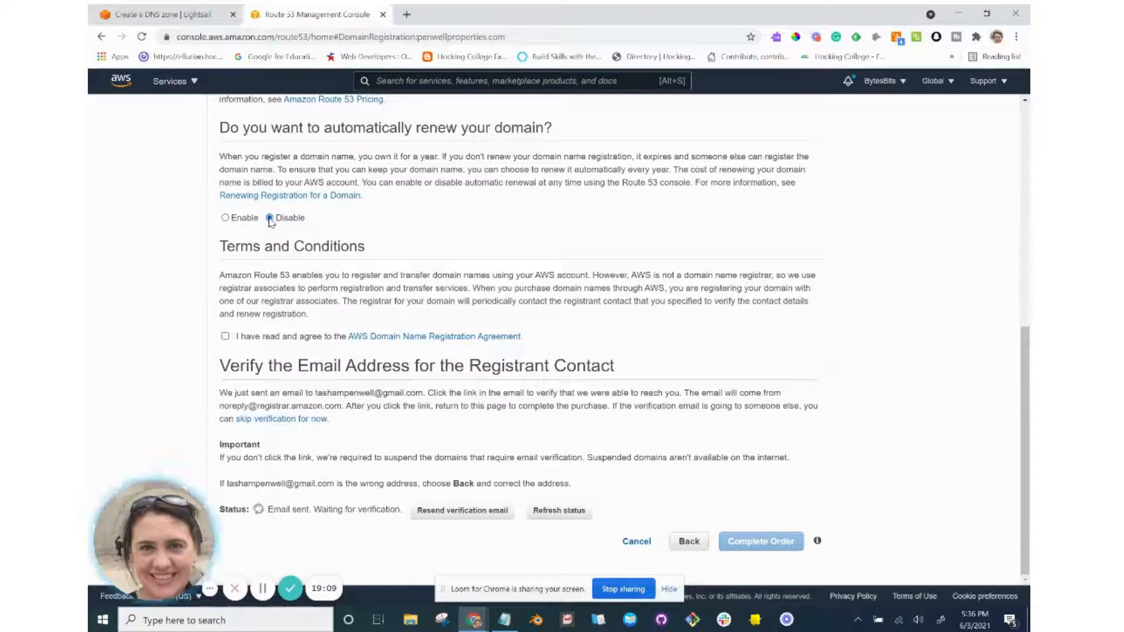
{"action": "left_click", "coordinate": [226, 337]}
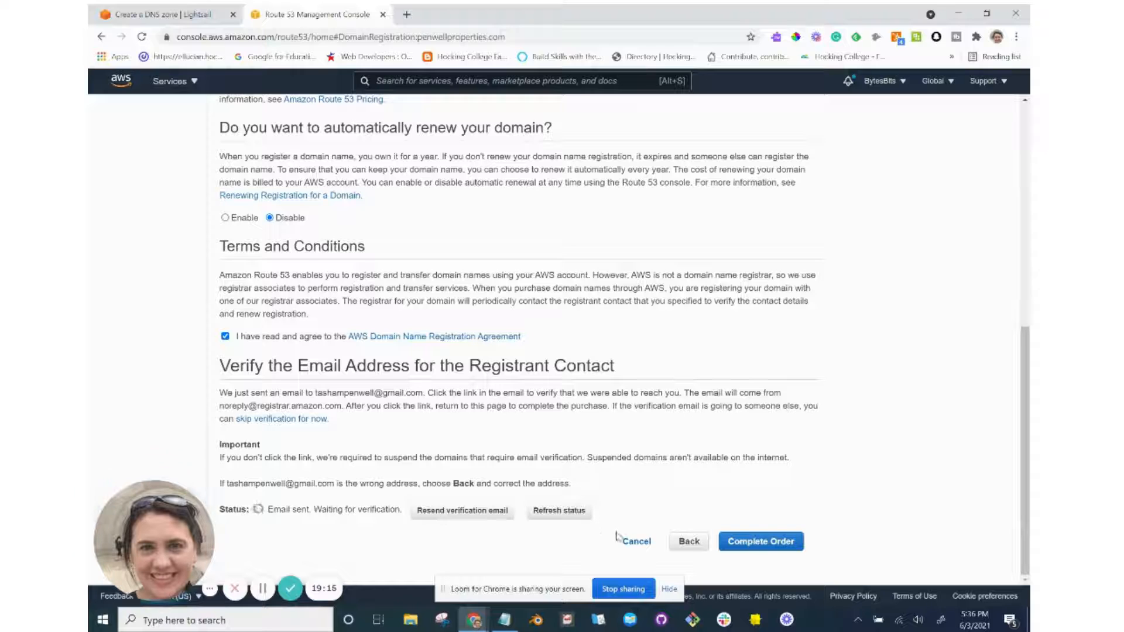
{"action": "left_click", "coordinate": [771, 549]}
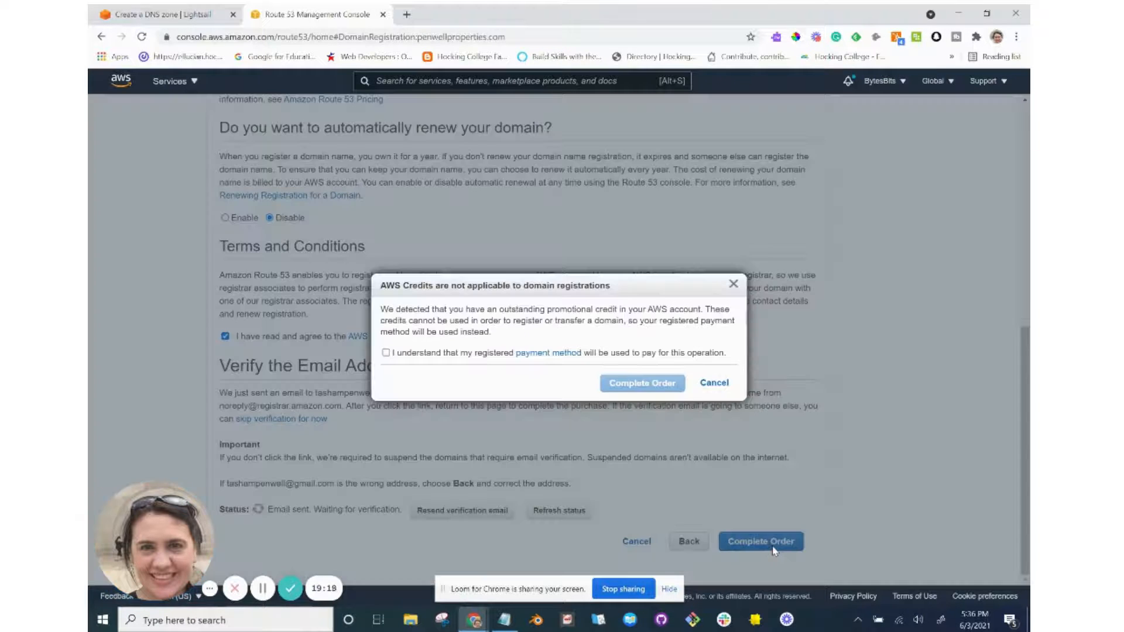
Acknowledge the payment-method charge, complete the order, and view penwellproperties.org under Pending requests.
{"action": "left_click", "coordinate": [465, 356]}
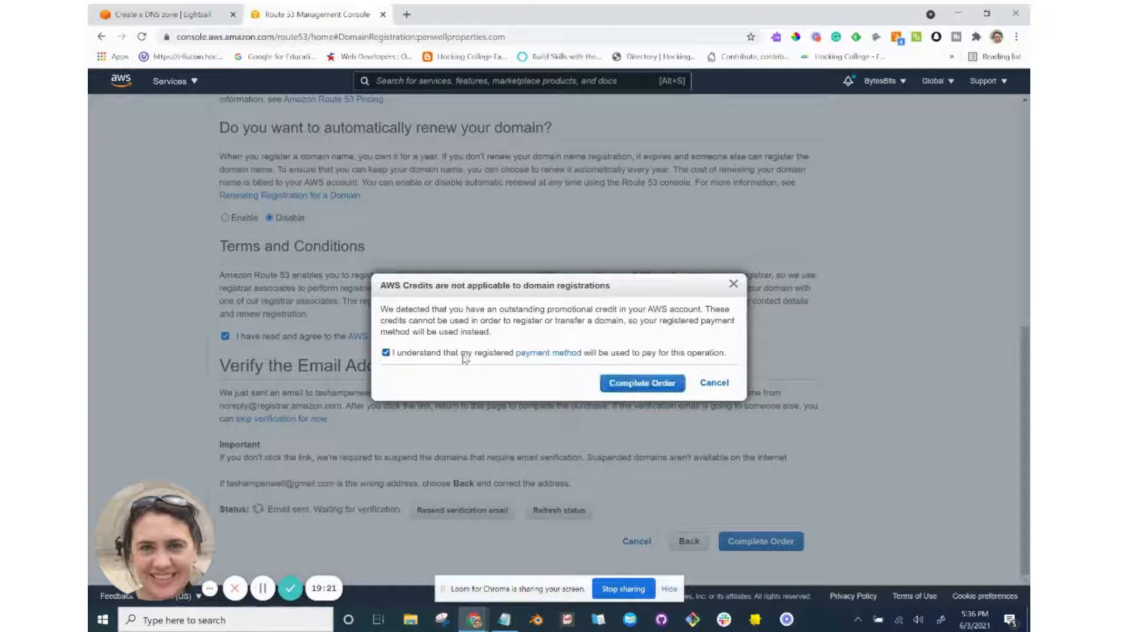
{"action": "left_click", "coordinate": [657, 387]}
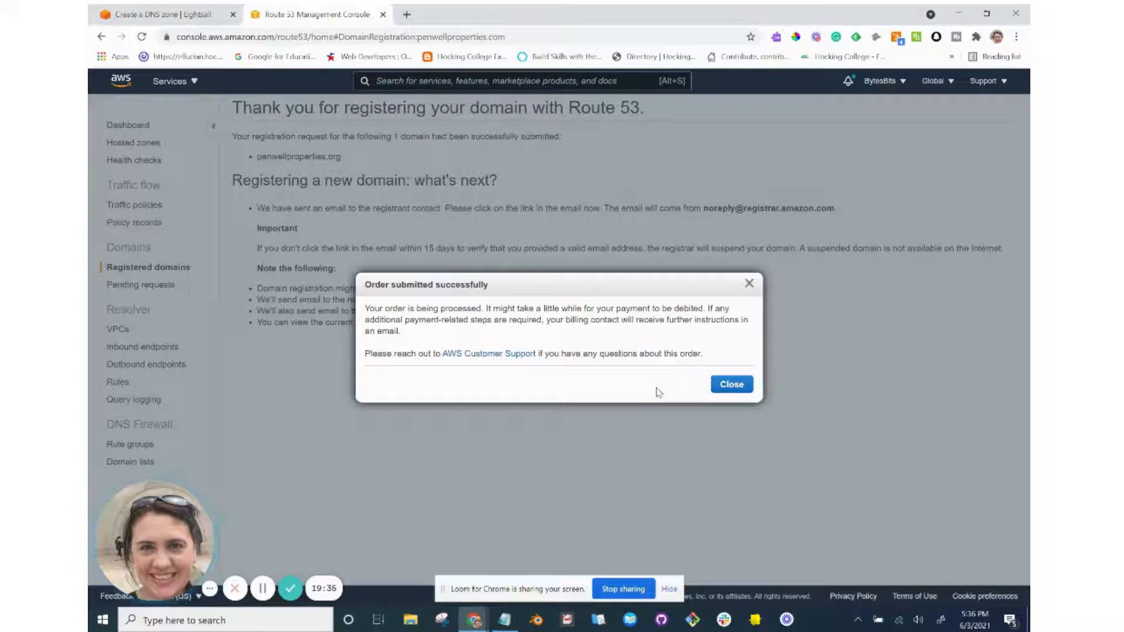
{"action": "left_click", "coordinate": [732, 386]}
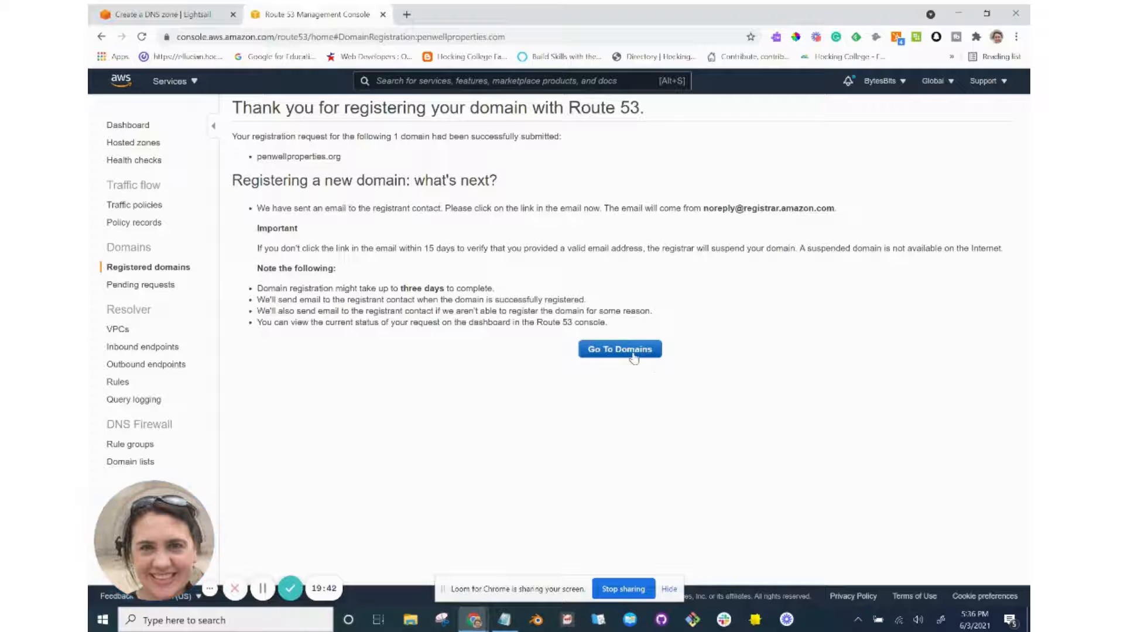
{"action": "left_click", "coordinate": [634, 355]}
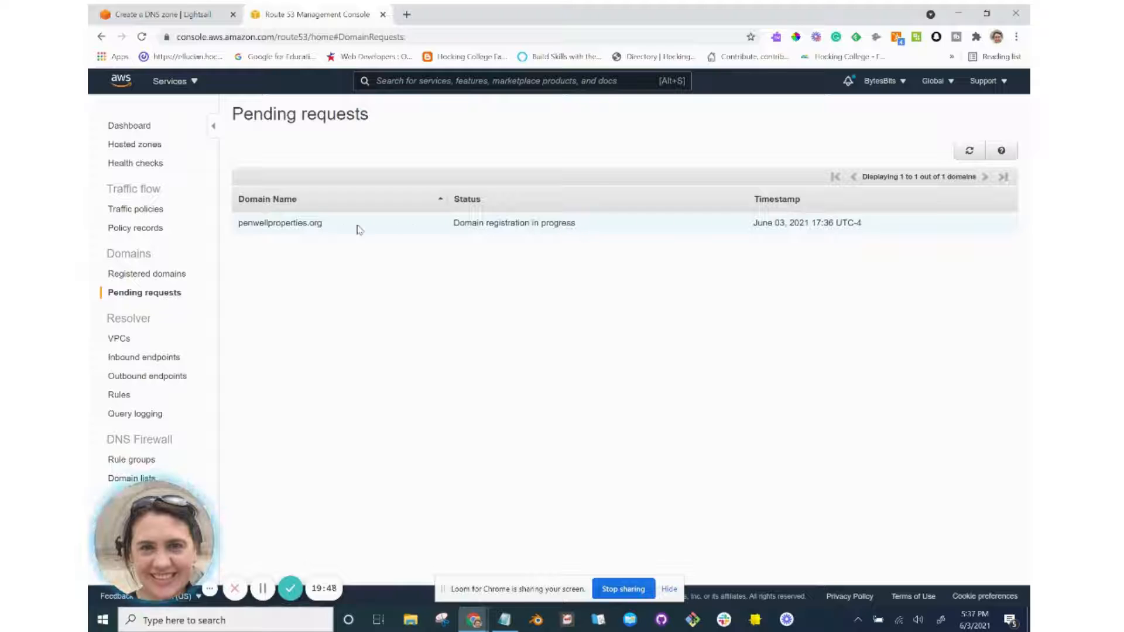
Try loading penwellproperties.org in a new tab, then go back to the Lightsail Create DNS zone form.
{"action": "left_click_drag", "start_coordinate": [314, 231], "coordinate": [242, 228]}
{"action": "key", "text": "ctrl+c"}
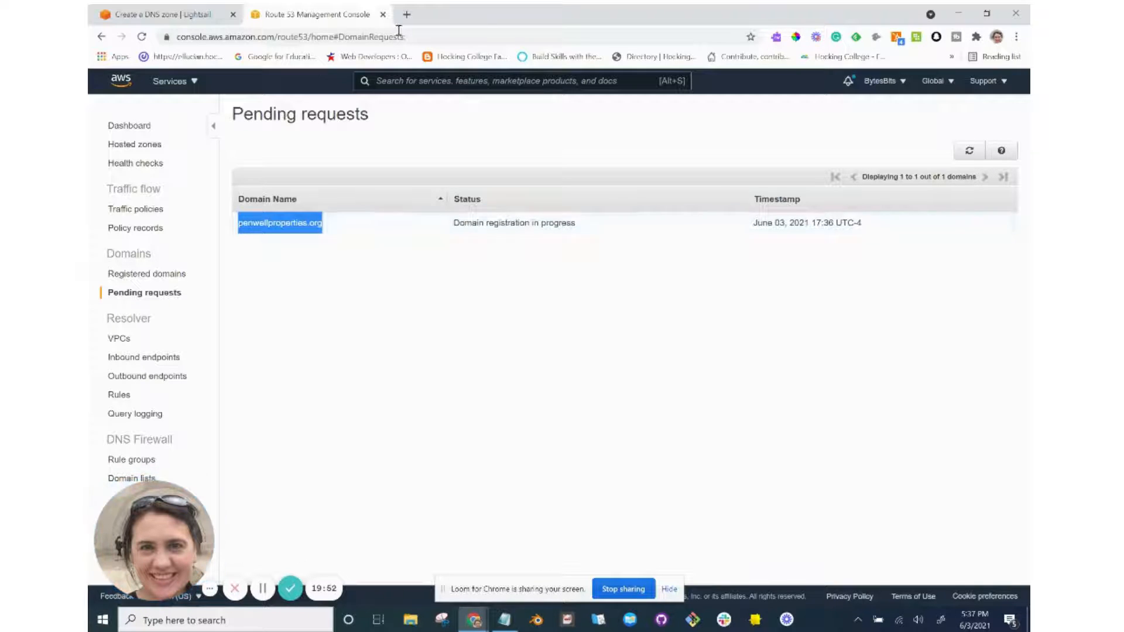
{"action": "left_click", "coordinate": [407, 14]}
{"action": "key", "text": "ctrl+v"}
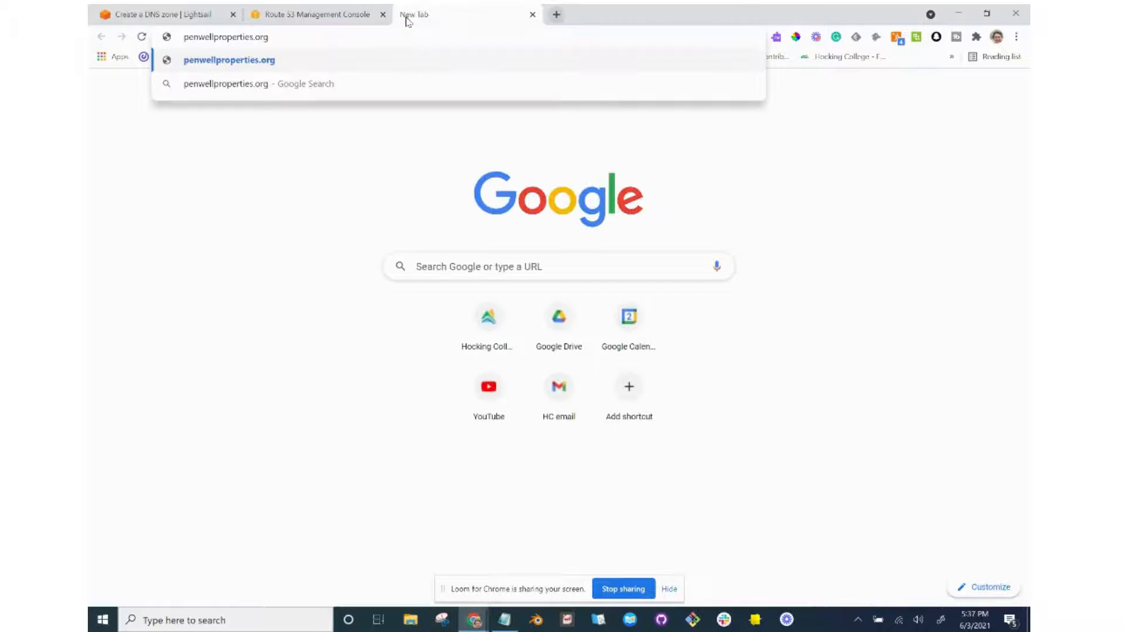
{"action": "key", "text": "Return"}
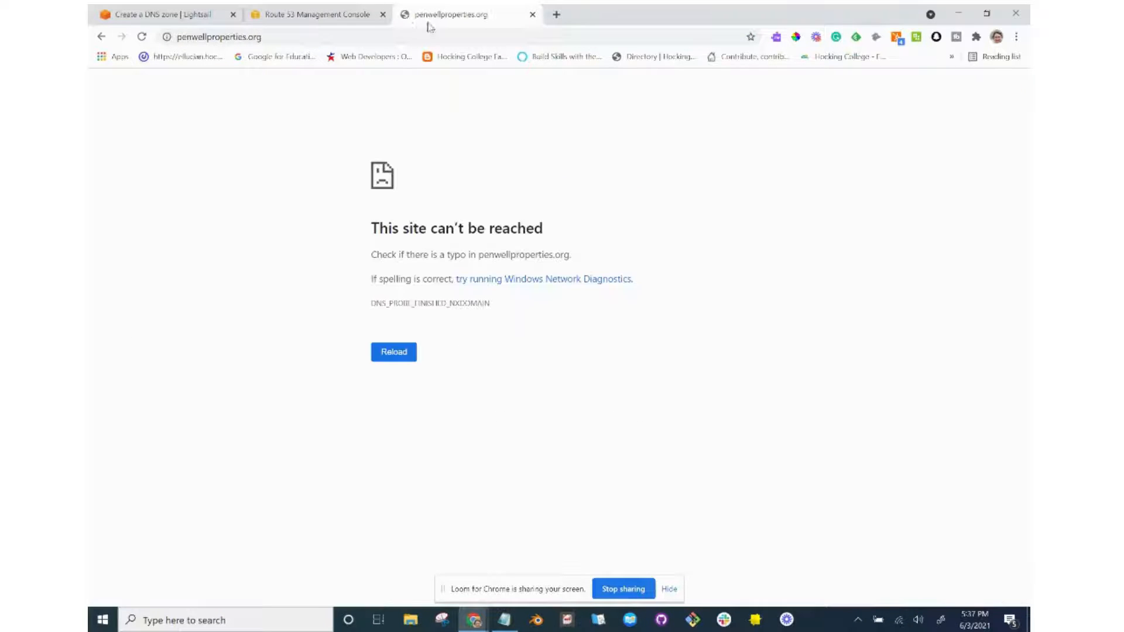
{"action": "left_click", "coordinate": [314, 15]}
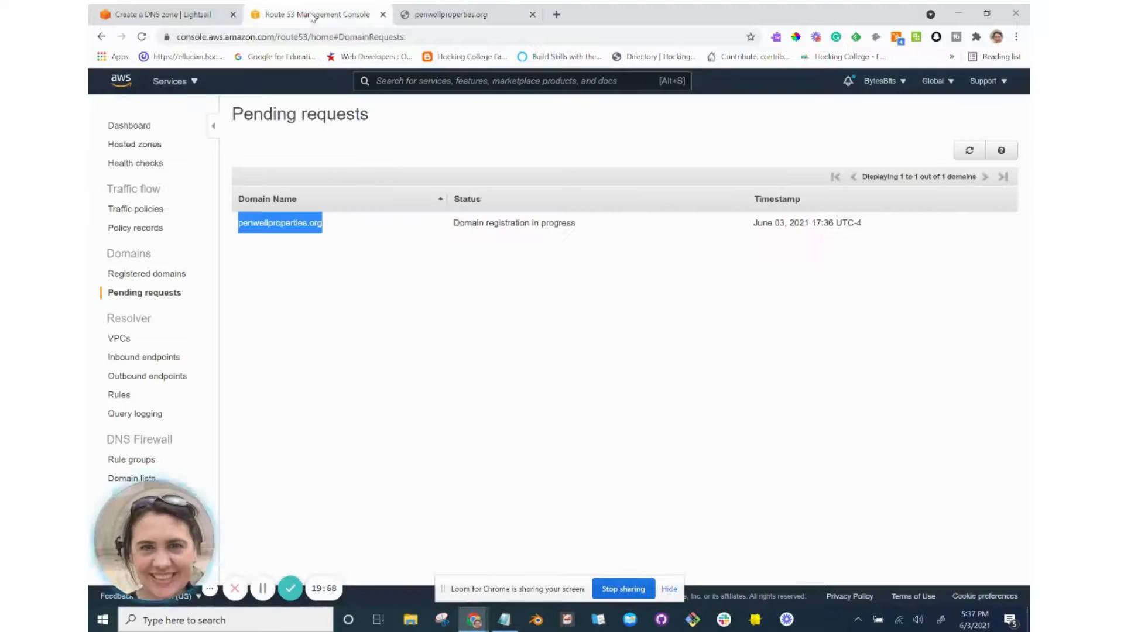
{"action": "left_click", "coordinate": [196, 16]}
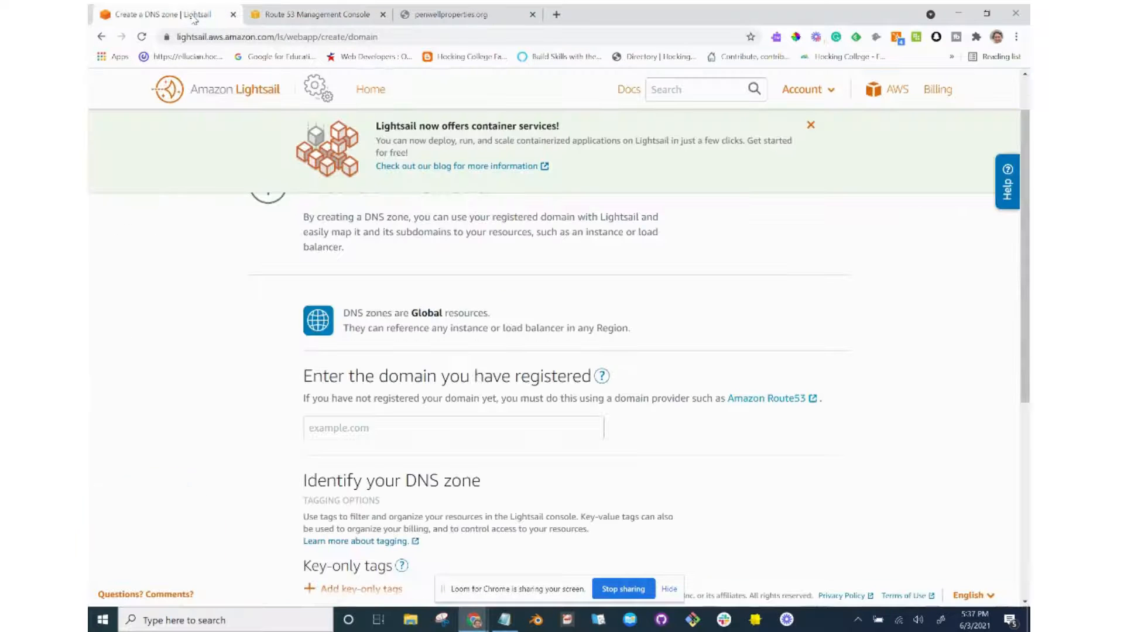
Paste penwellproperties.org as the domain, check the tutorial, and create the Lightsail DNS zone.
{"action": "left_click", "coordinate": [414, 426]}
{"action": "key", "text": "ctrl+v"}
{"action": "scroll", "coordinate": [414, 428], "scroll_direction": "down", "scroll_amount": 4}
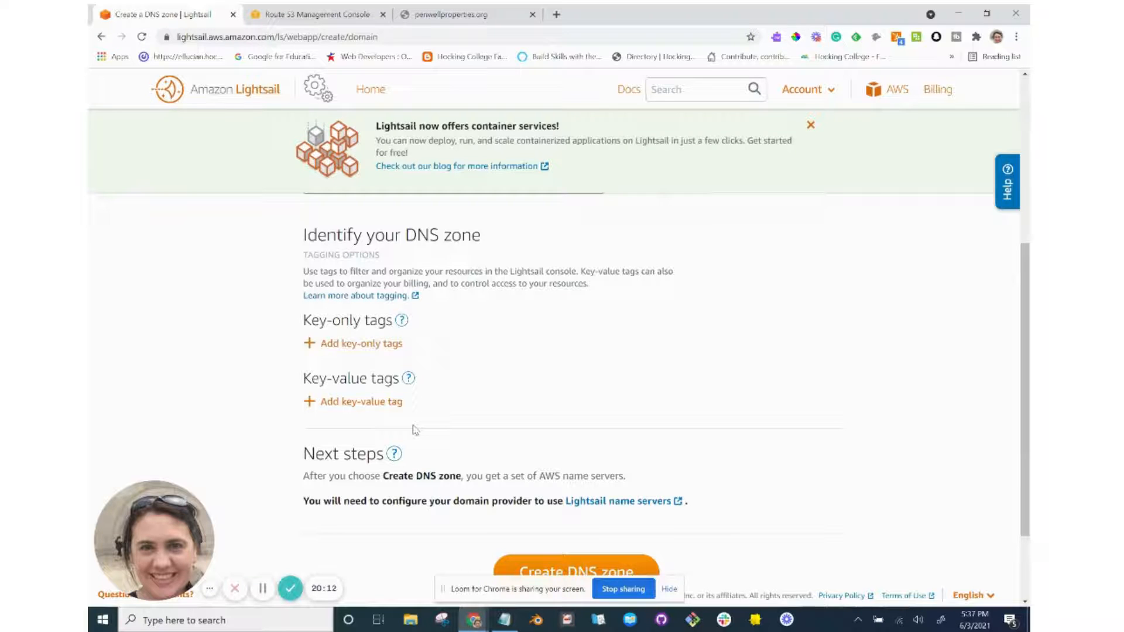
{"action": "scroll", "coordinate": [415, 430], "scroll_direction": "up", "scroll_amount": 1}
{"action": "scroll", "coordinate": [415, 430], "scroll_direction": "down", "scroll_amount": 1}
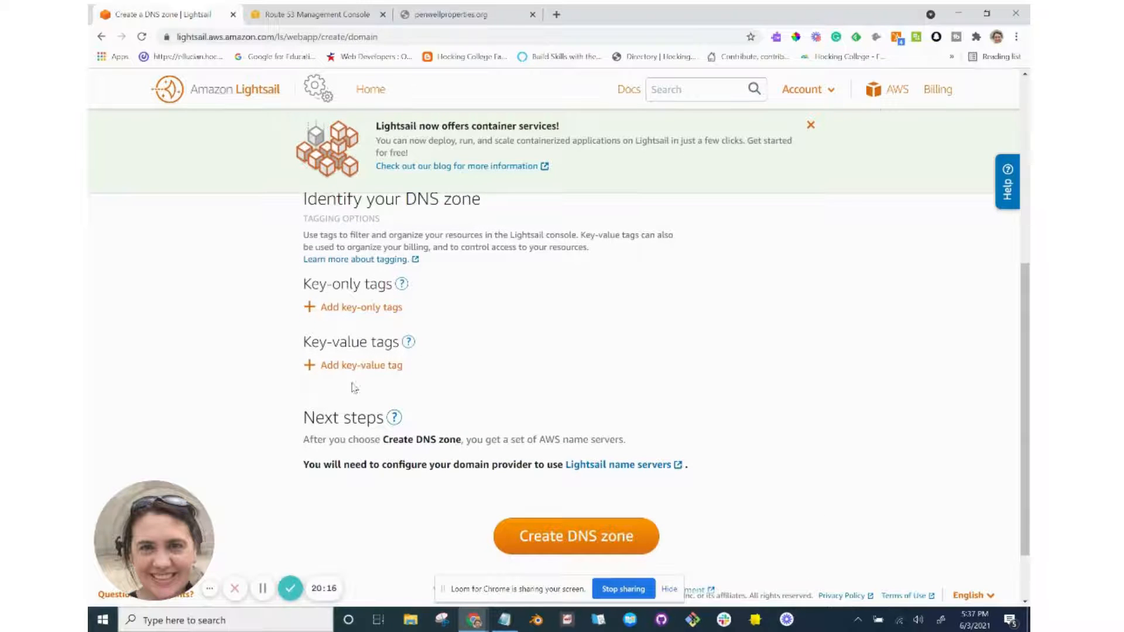
{"action": "scroll", "coordinate": [404, 410], "scroll_direction": "down", "scroll_amount": 2}
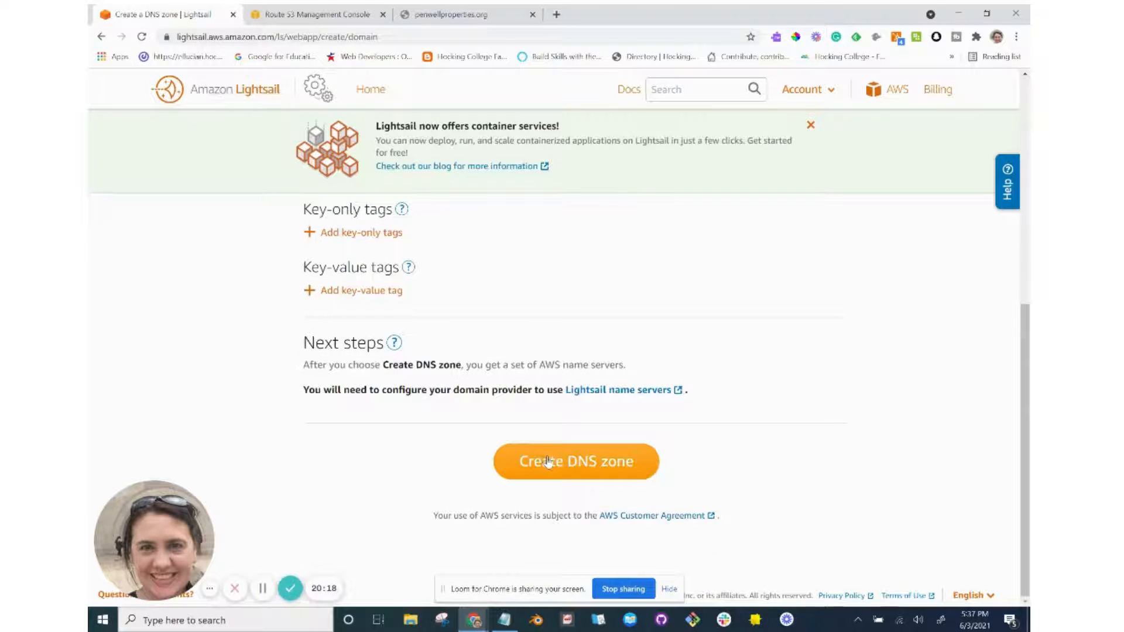
{"action": "key", "text": "alt+Tab"}
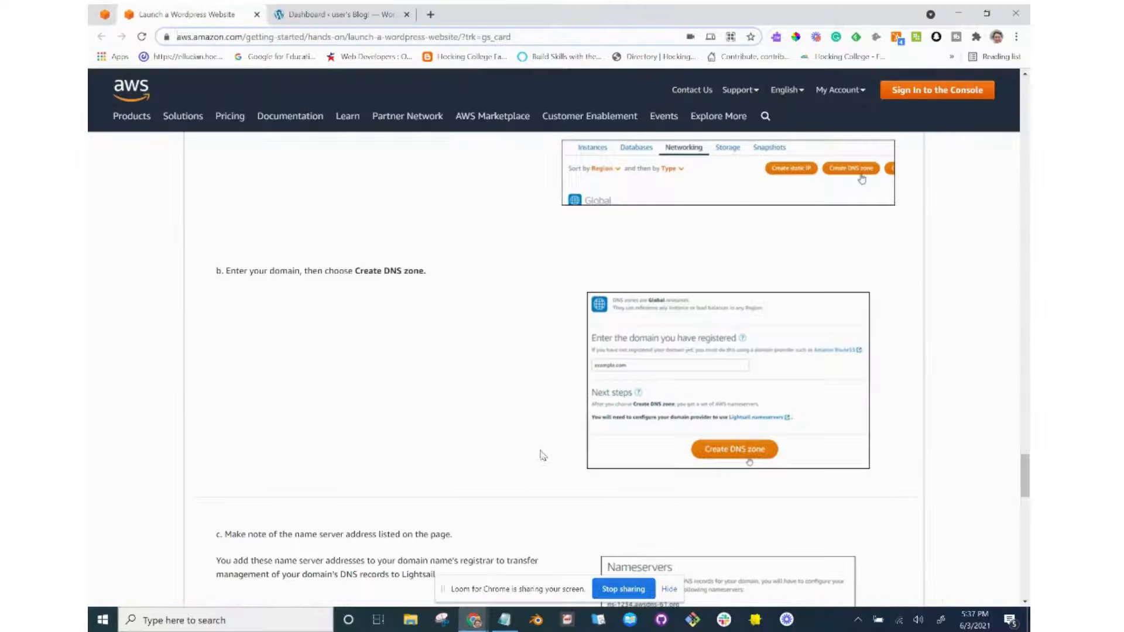
{"action": "scroll", "coordinate": [571, 435], "scroll_direction": "down", "scroll_amount": 5}
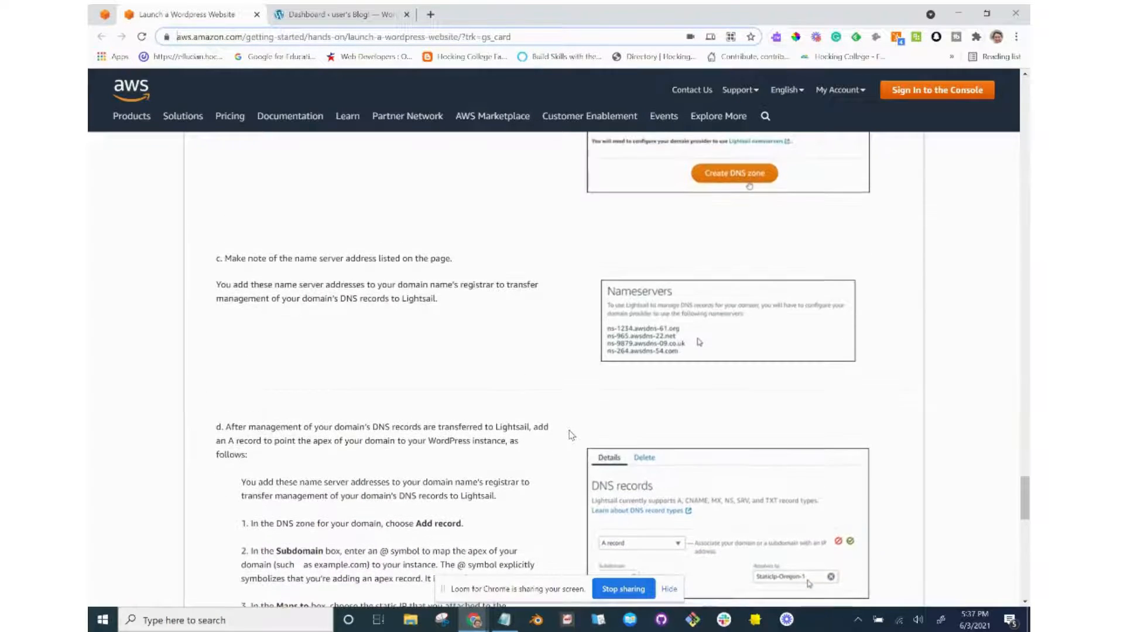
{"action": "key", "text": "alt+Tab"}
{"action": "left_click", "coordinate": [601, 457]}
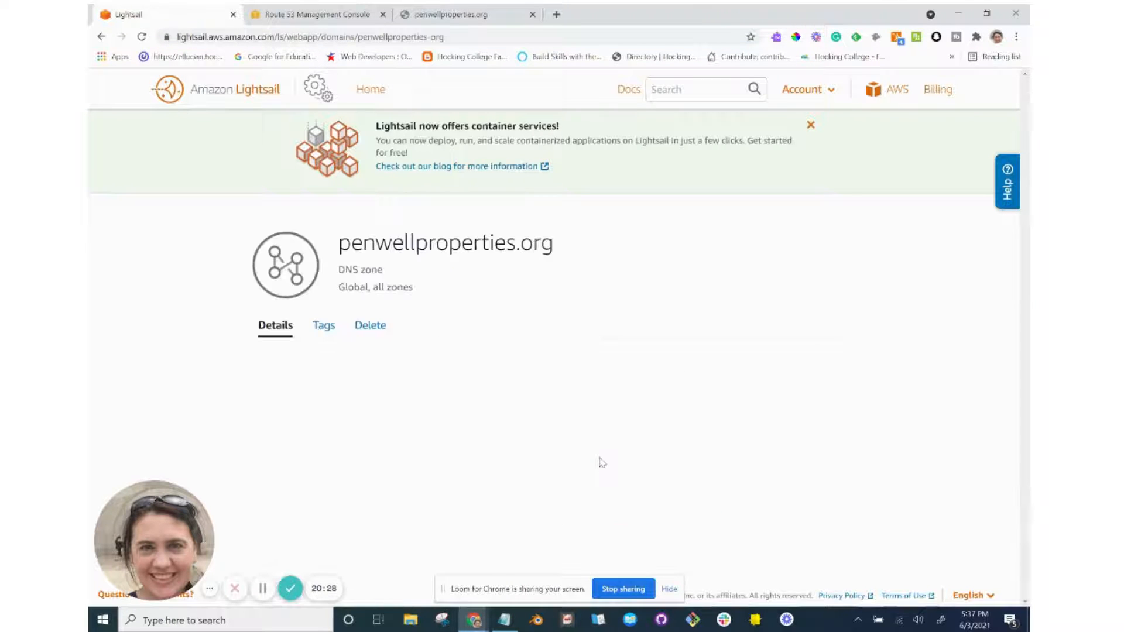
Look over the new zone's name servers, then scroll the tutorial to A-record steps c and d.
{"action": "scroll", "coordinate": [602, 463], "scroll_direction": "down", "scroll_amount": 2}
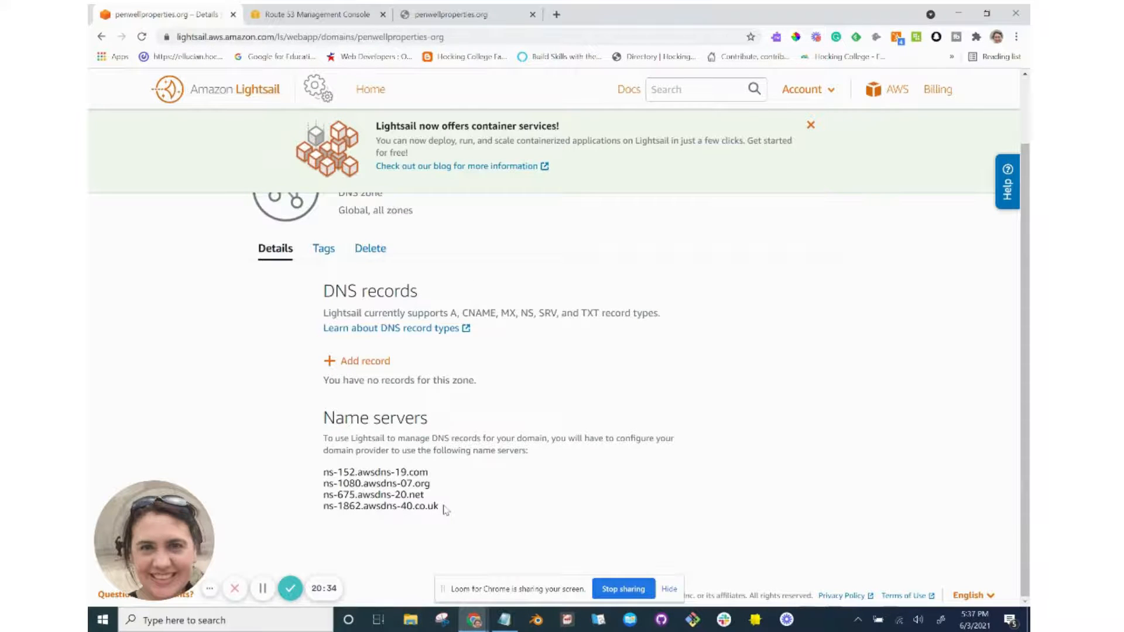
{"action": "key", "text": "alt+Tab"}
{"action": "scroll", "coordinate": [446, 509], "scroll_direction": "down", "scroll_amount": 3}
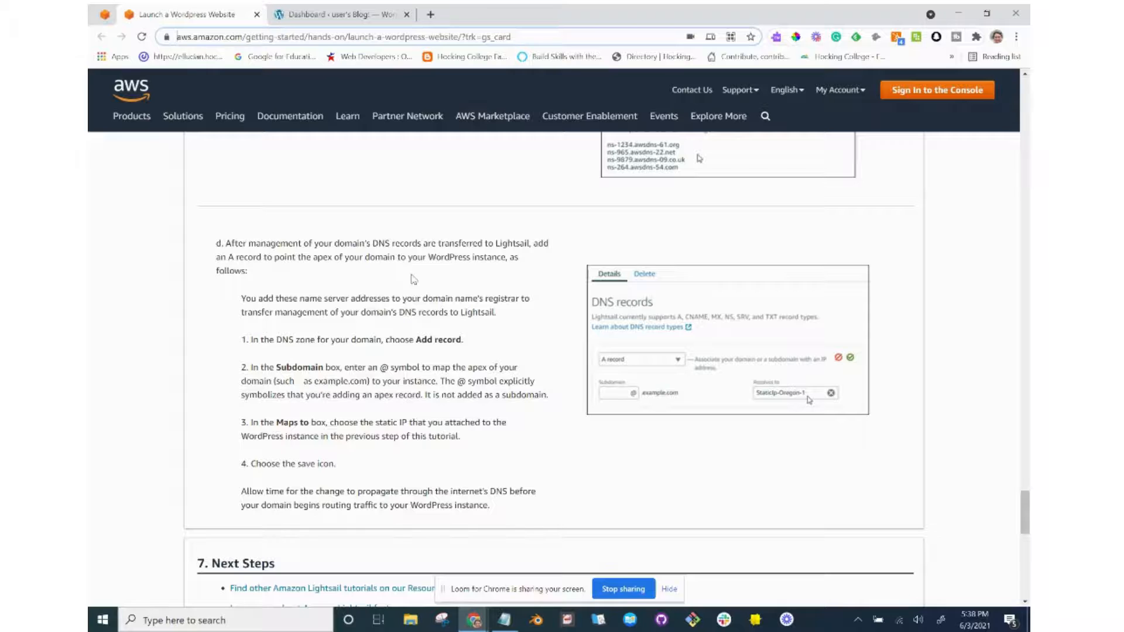
{"action": "scroll", "coordinate": [414, 279], "scroll_direction": "up", "scroll_amount": 2}
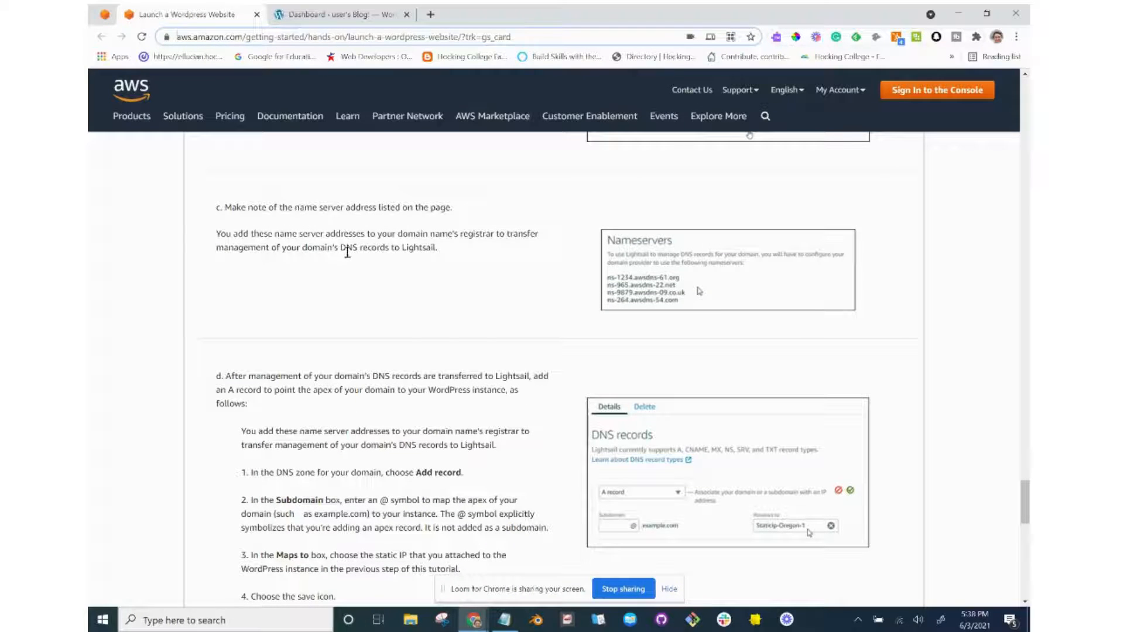
Reread tutorial steps 6c–6d, then return to the penwellproperties.org zone details in Lightsail.
{"action": "scroll", "coordinate": [347, 252], "scroll_direction": "up", "scroll_amount": 1}
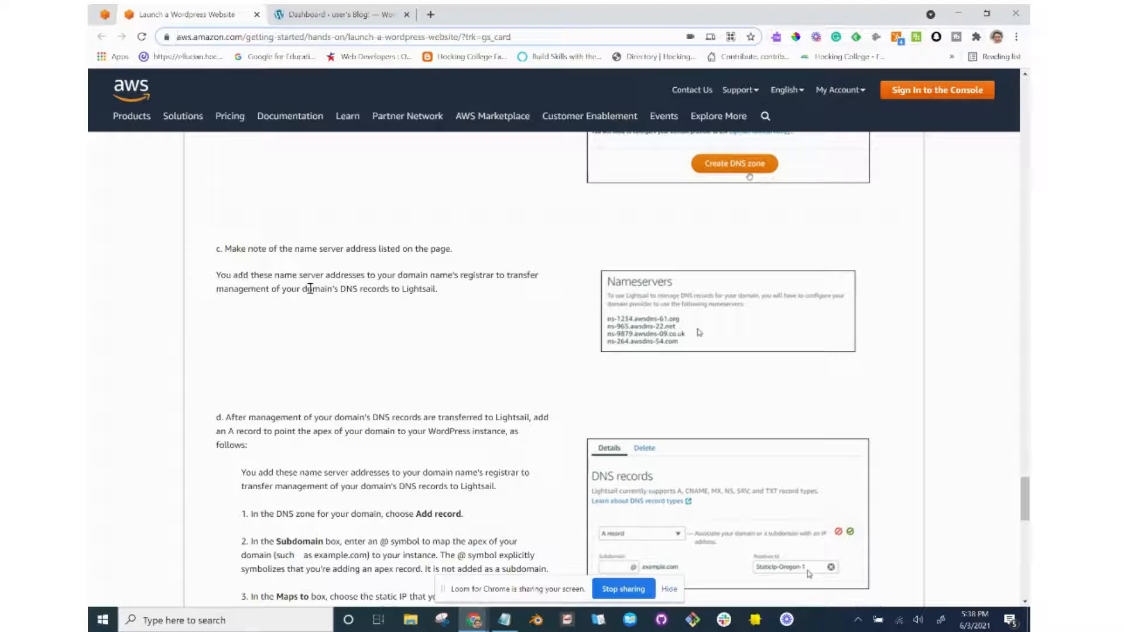
{"action": "scroll", "coordinate": [320, 291], "scroll_direction": "down", "scroll_amount": 1}
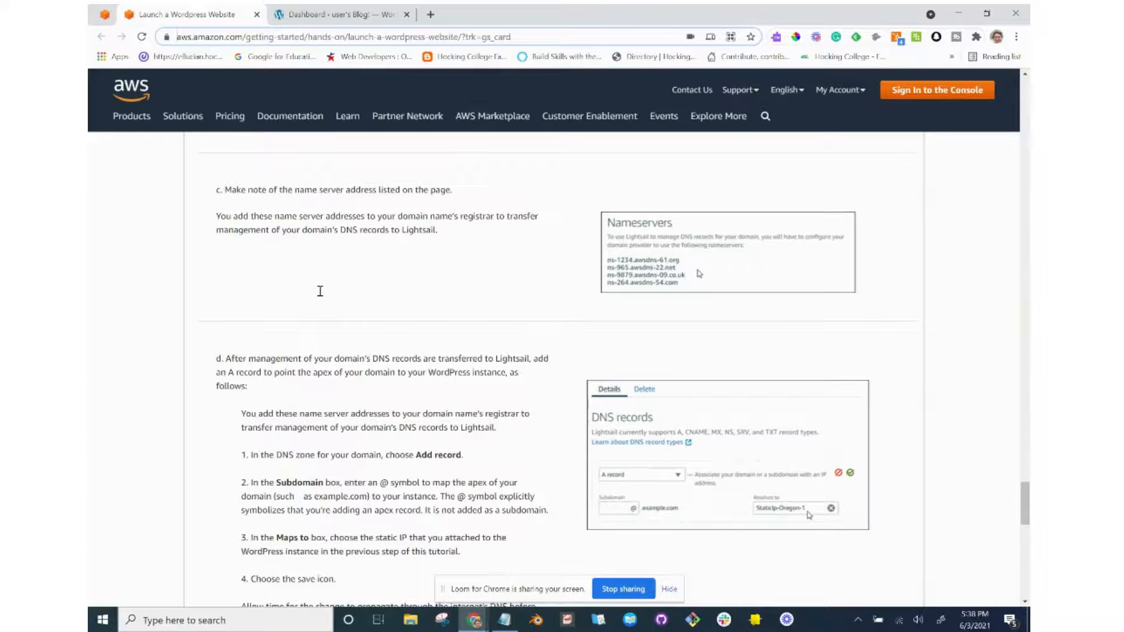
{"action": "key", "text": "alt+Tab"}
{"action": "left_click", "coordinate": [334, 16]}
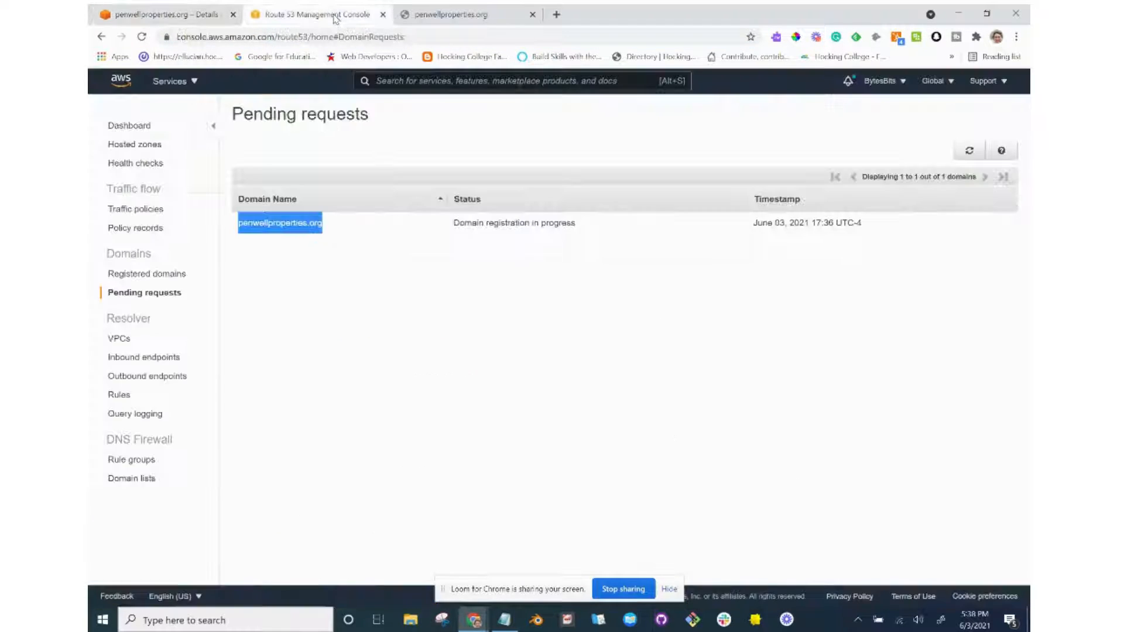
{"action": "left_click", "coordinate": [183, 15]}
{"action": "key", "text": "alt+Tab"}
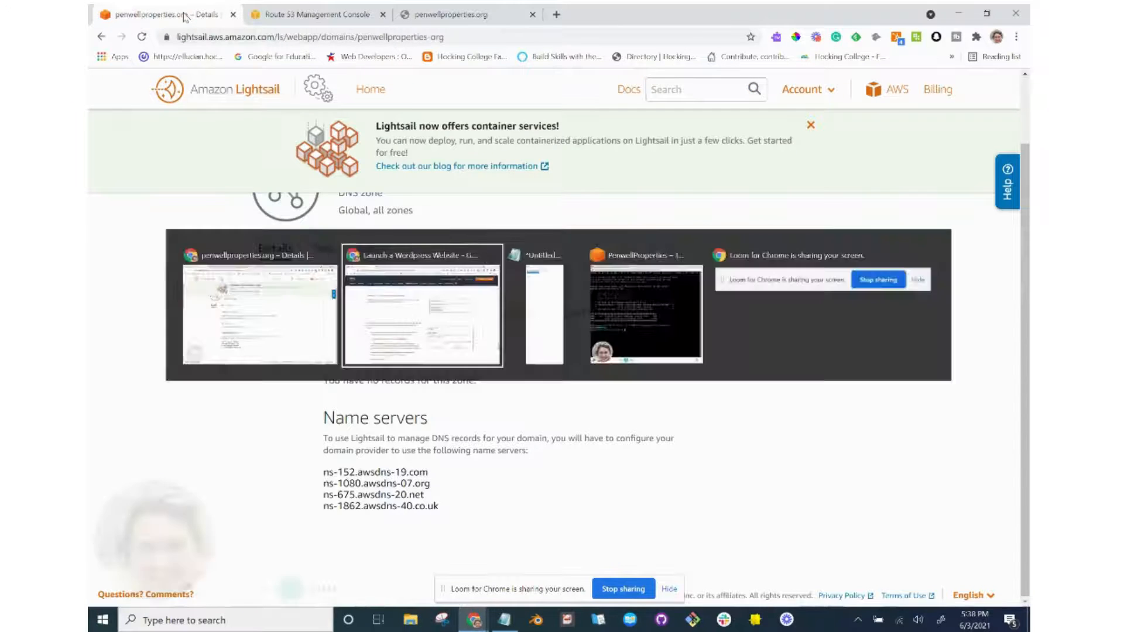
{"action": "scroll", "coordinate": [360, 336], "scroll_direction": "down", "scroll_amount": 2}
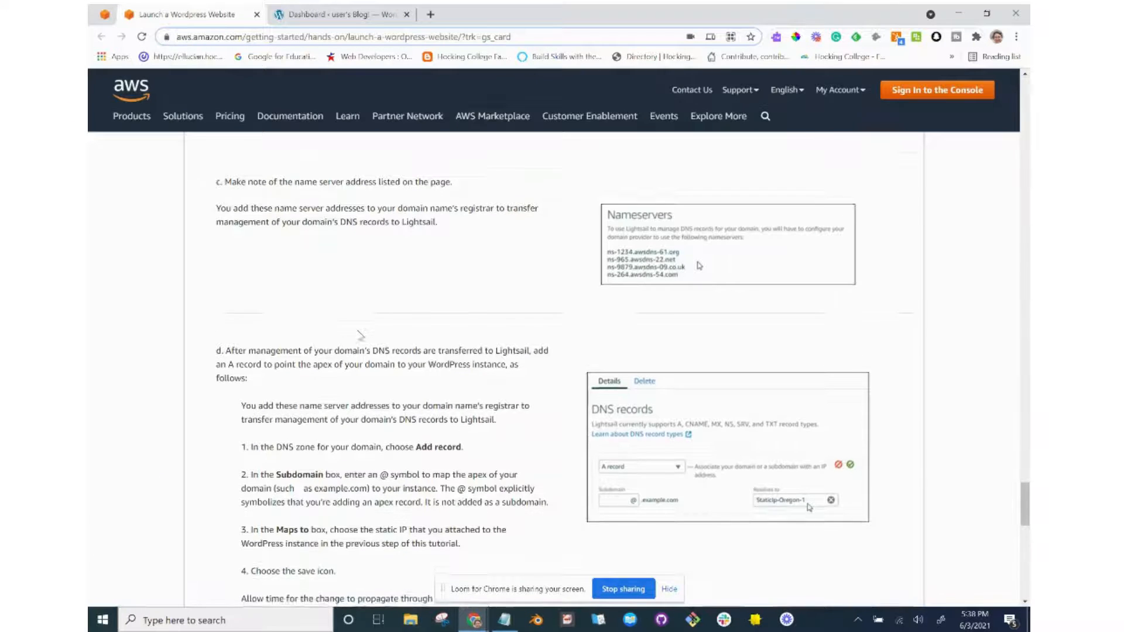
{"action": "scroll", "coordinate": [361, 336], "scroll_direction": "down", "scroll_amount": 2}
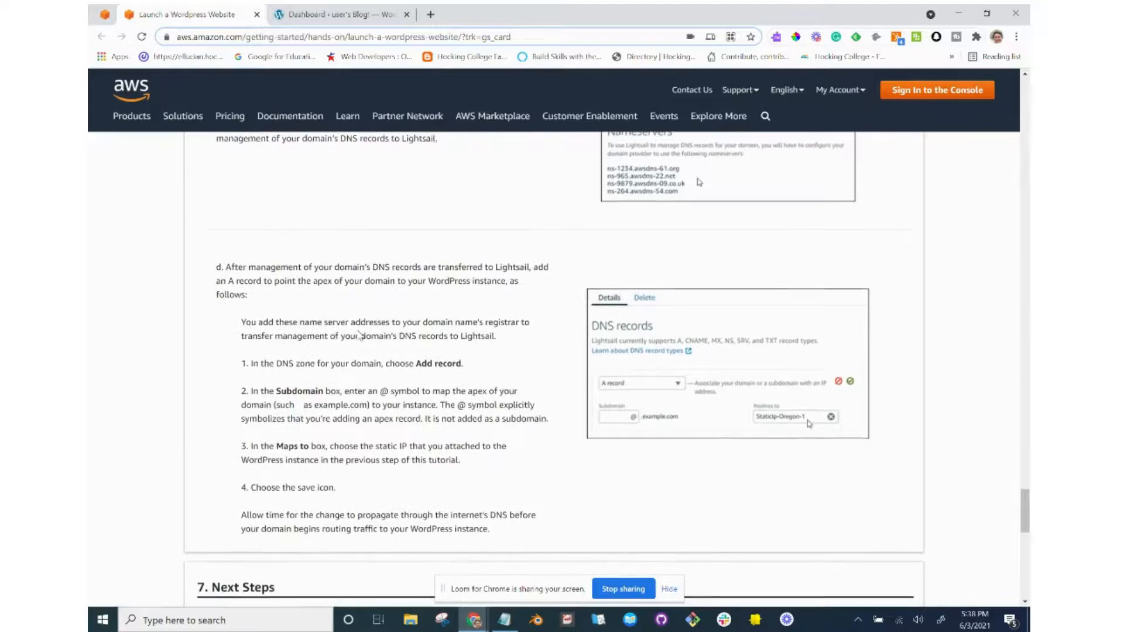
{"action": "scroll", "coordinate": [361, 335], "scroll_direction": "up", "scroll_amount": 2}
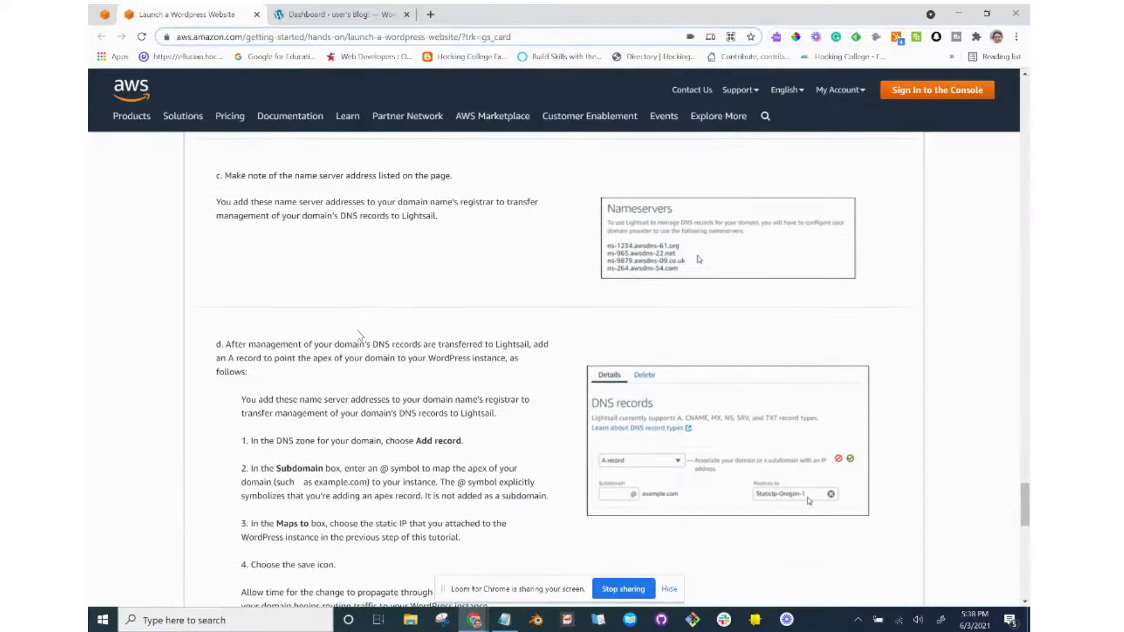
{"action": "key", "text": "alt+Tab"}
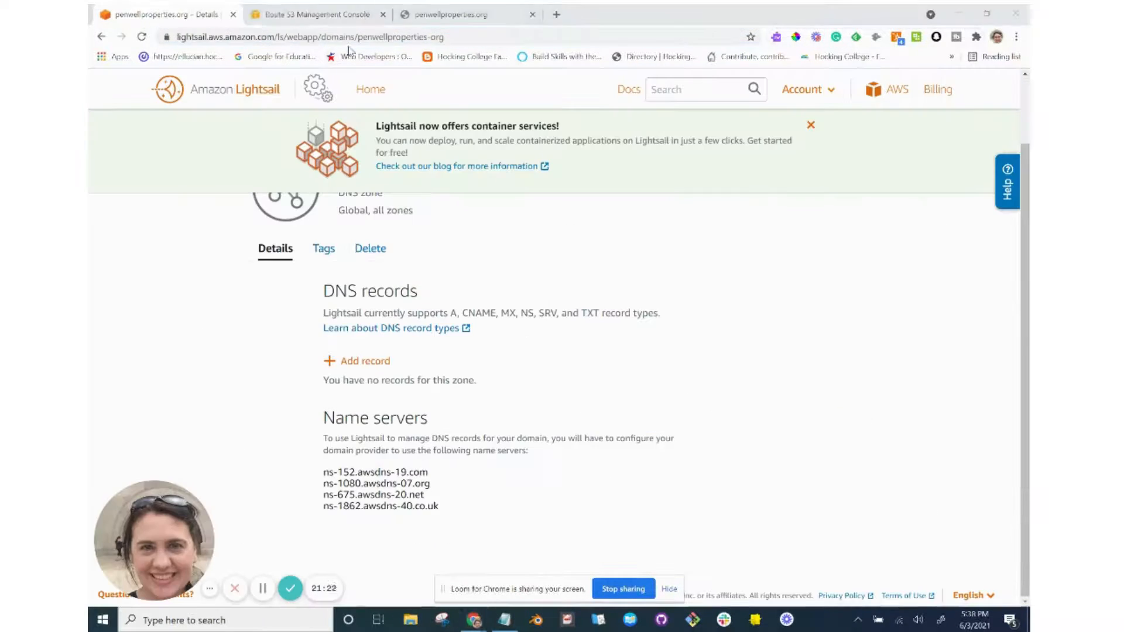
Select the zone's four name-server addresses and switch to the Route 53 console tab.
{"action": "left_click_drag", "start_coordinate": [443, 512], "coordinate": [324, 472]}
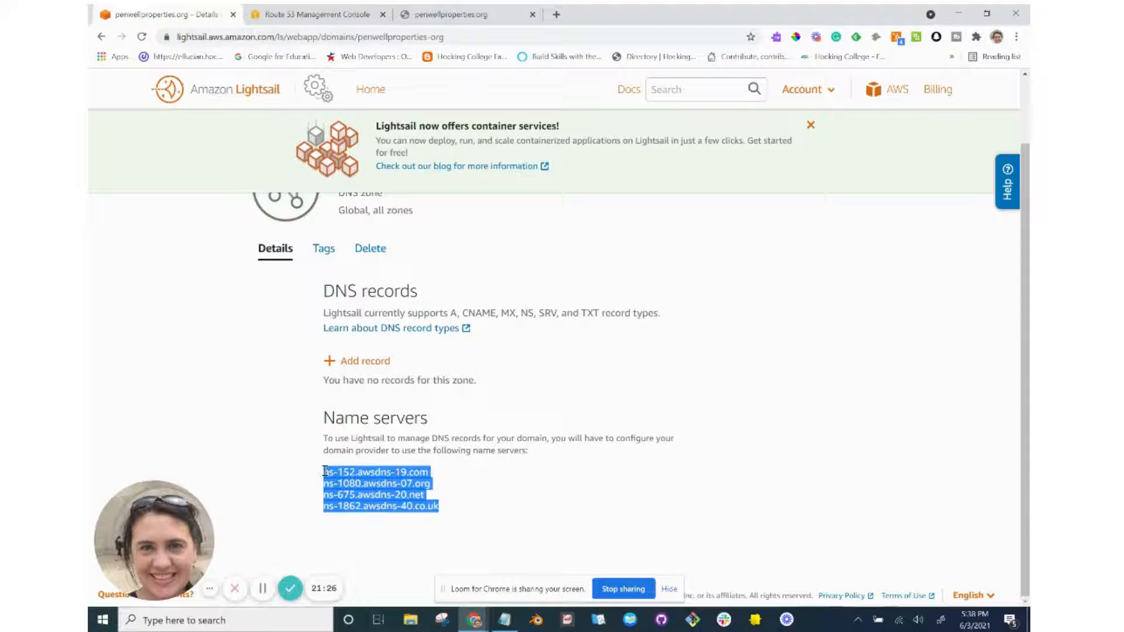
{"action": "left_click", "coordinate": [316, 14]}
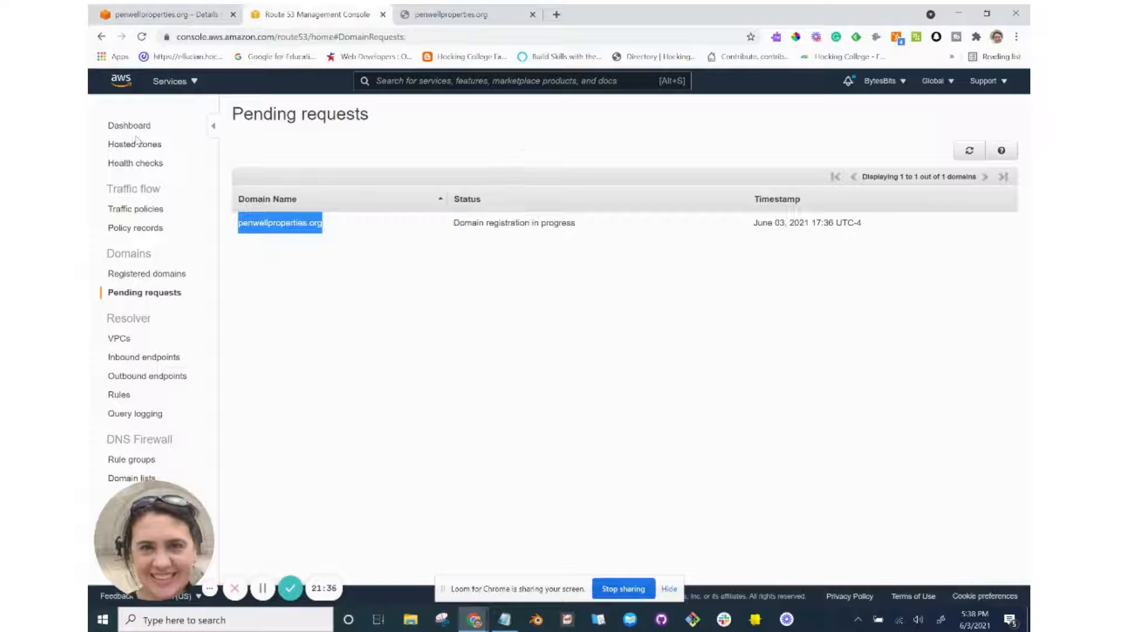
Refresh Pending requests to confirm penwellproperties.org is still registering, then open the new Route 53 dashboard.
{"action": "left_click", "coordinate": [149, 275]}
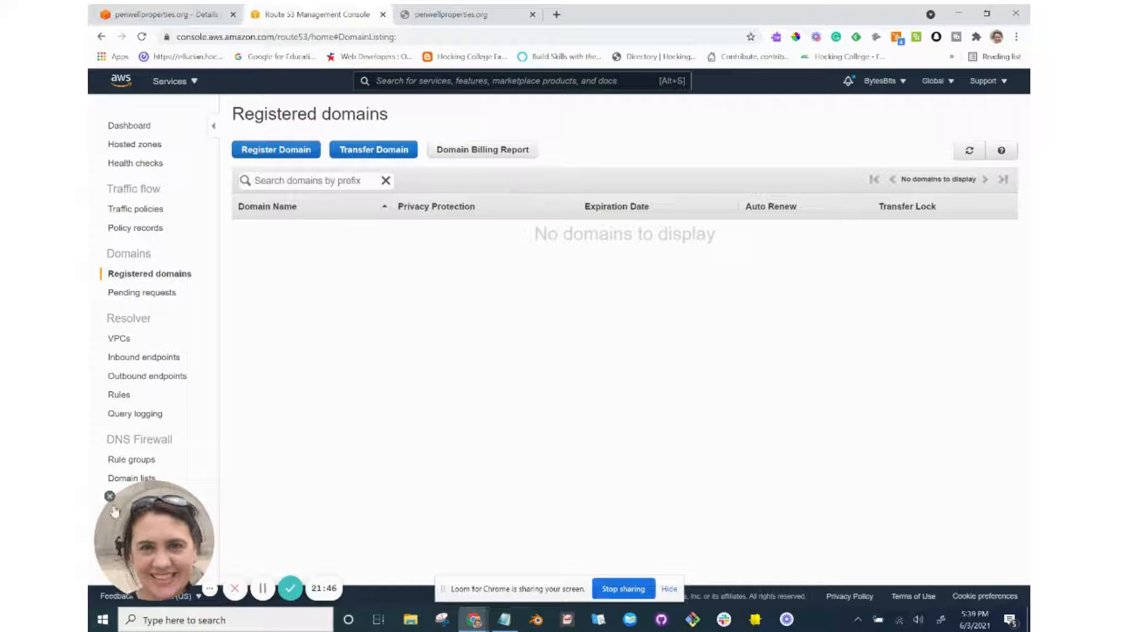
{"action": "left_click", "coordinate": [110, 499]}
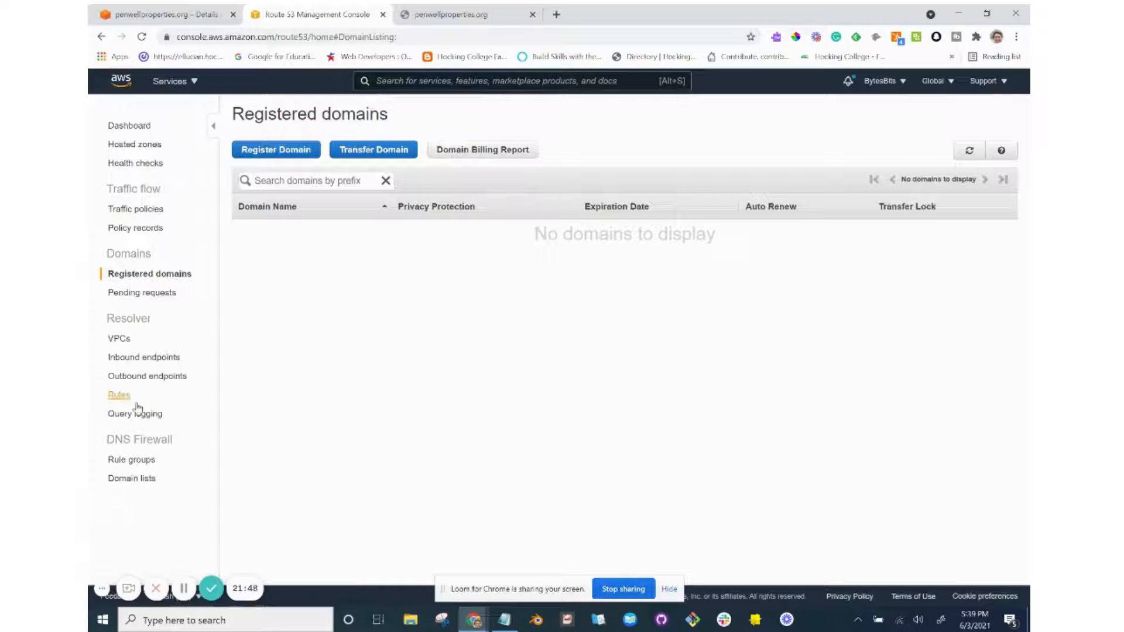
{"action": "left_click", "coordinate": [142, 293]}
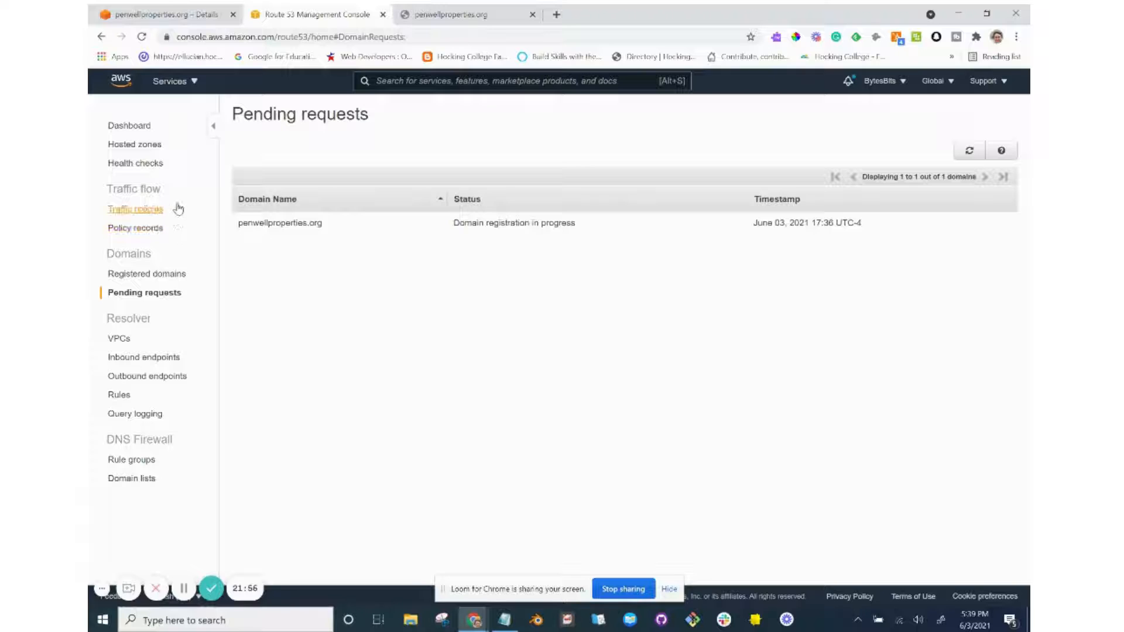
{"action": "left_click", "coordinate": [971, 153]}
{"action": "left_click", "coordinate": [134, 129]}
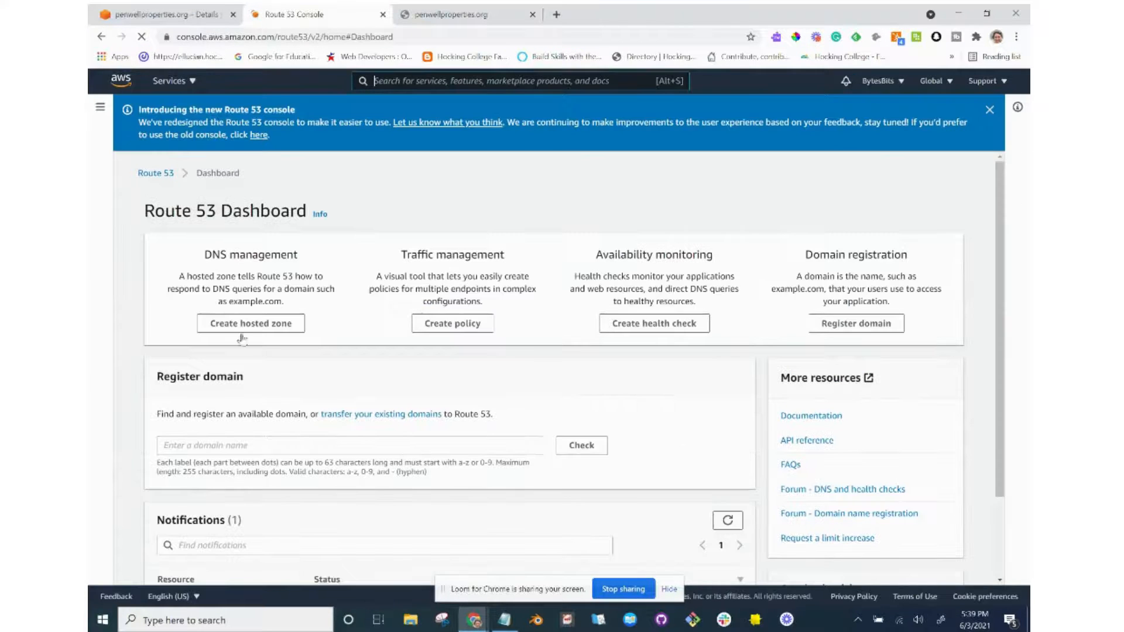
Close the 'Introducing the new Route 53 console' banner and open the navigation sidebar.
{"action": "scroll", "coordinate": [258, 375], "scroll_direction": "down", "scroll_amount": 2}
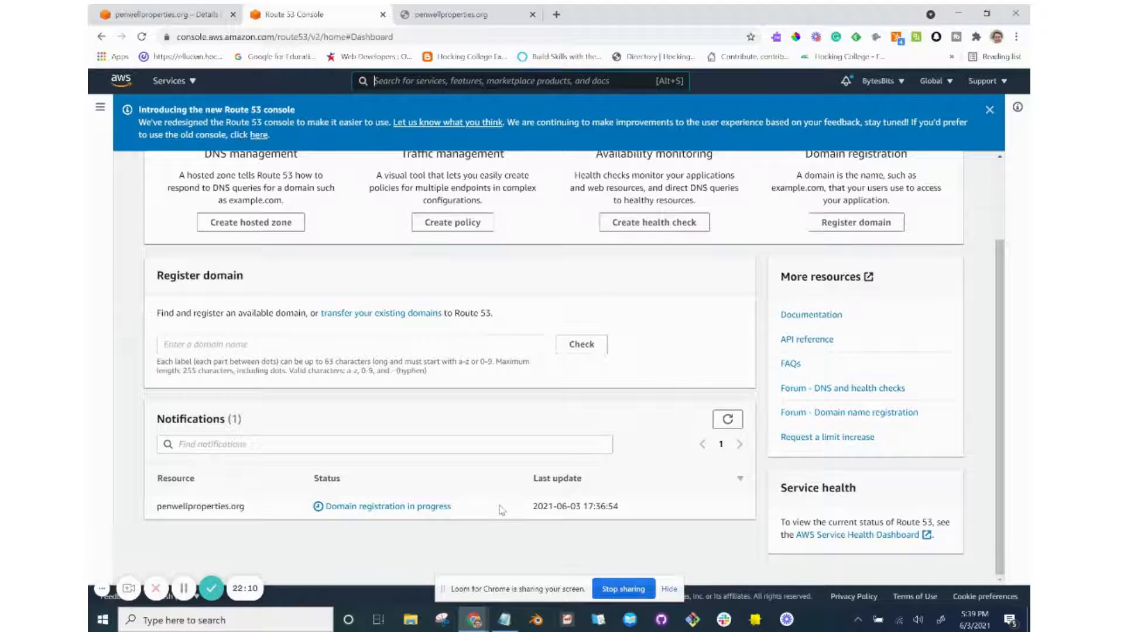
{"action": "scroll", "coordinate": [479, 504], "scroll_direction": "up", "scroll_amount": 2}
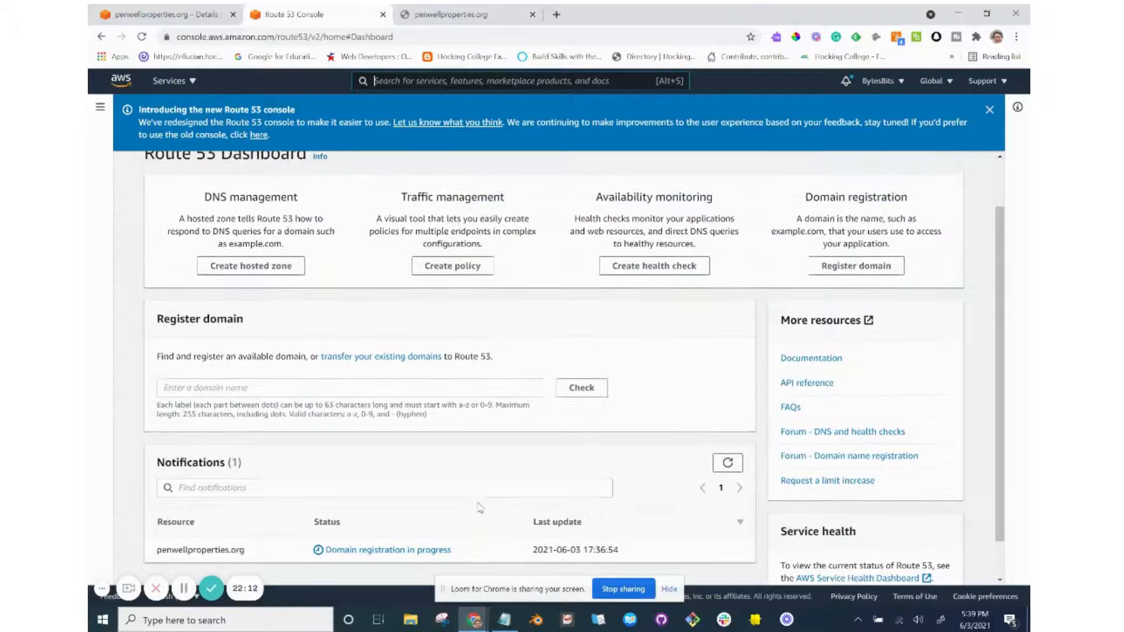
{"action": "scroll", "coordinate": [479, 503], "scroll_direction": "down", "scroll_amount": 2}
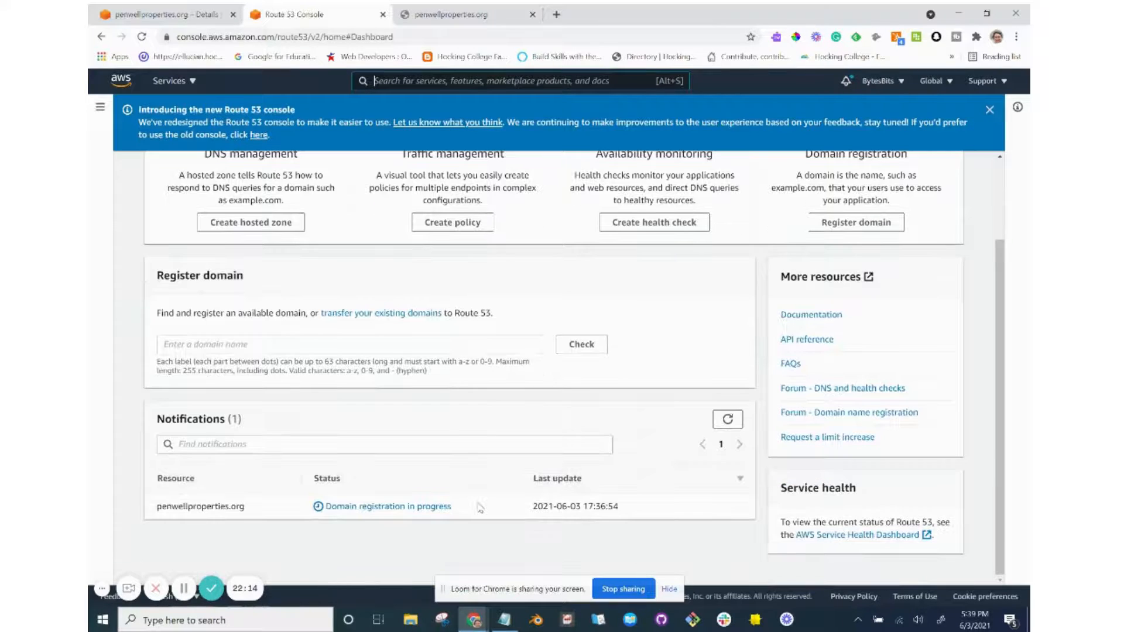
{"action": "key", "text": "alt+Tab"}
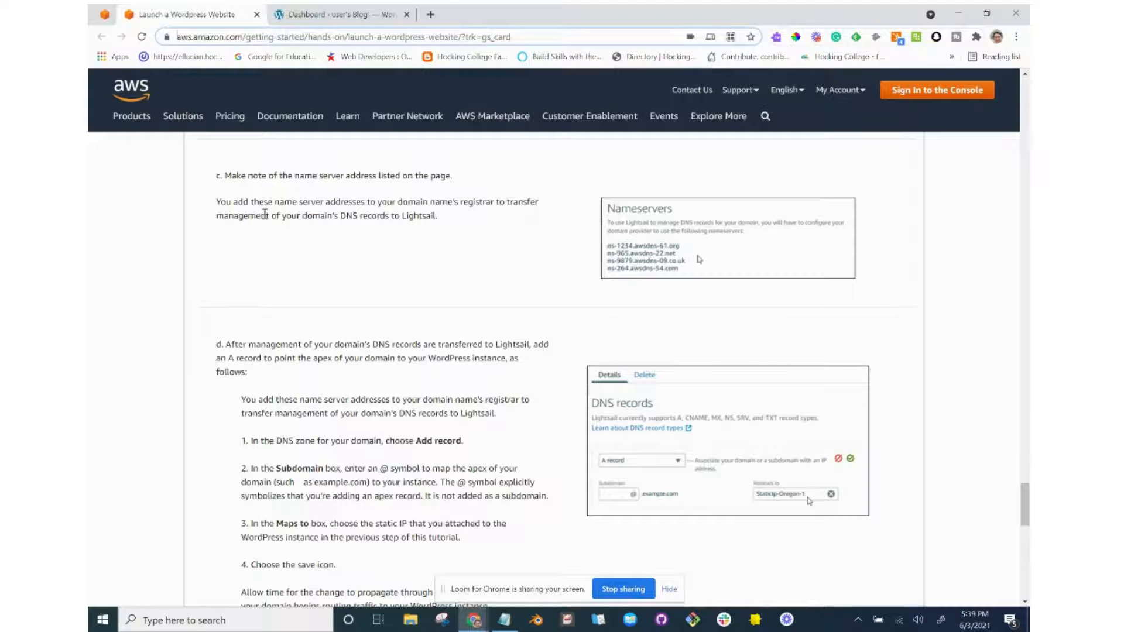
{"action": "key", "text": "alt+Tab"}
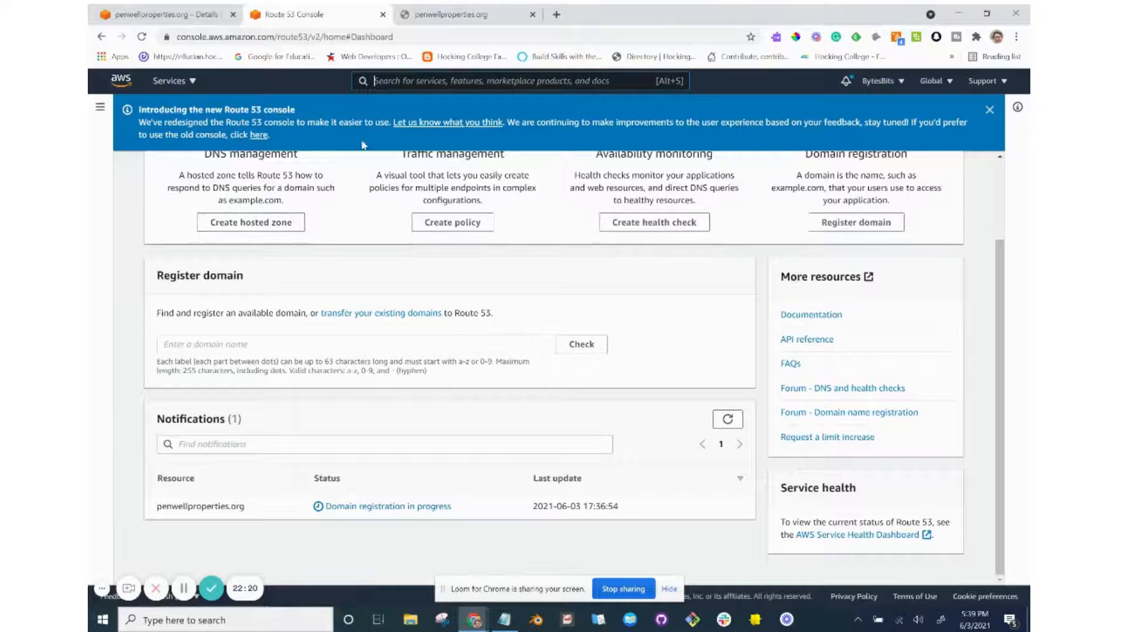
{"action": "left_click", "coordinate": [990, 111]}
{"action": "key", "text": "alt+Tab"}
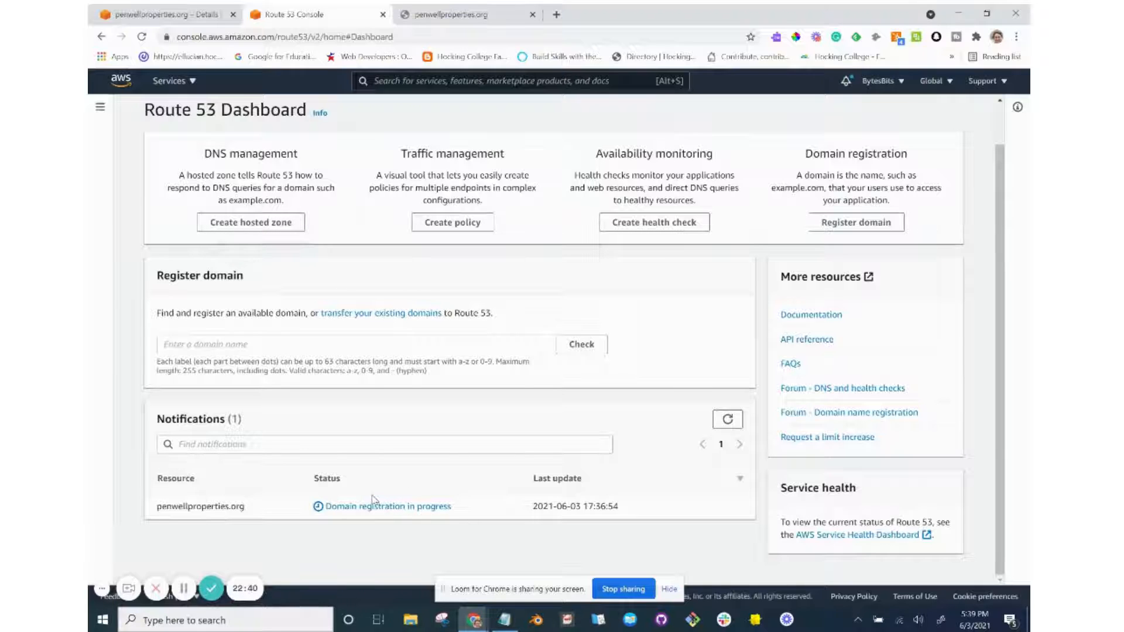
{"action": "left_click", "coordinate": [100, 108]}
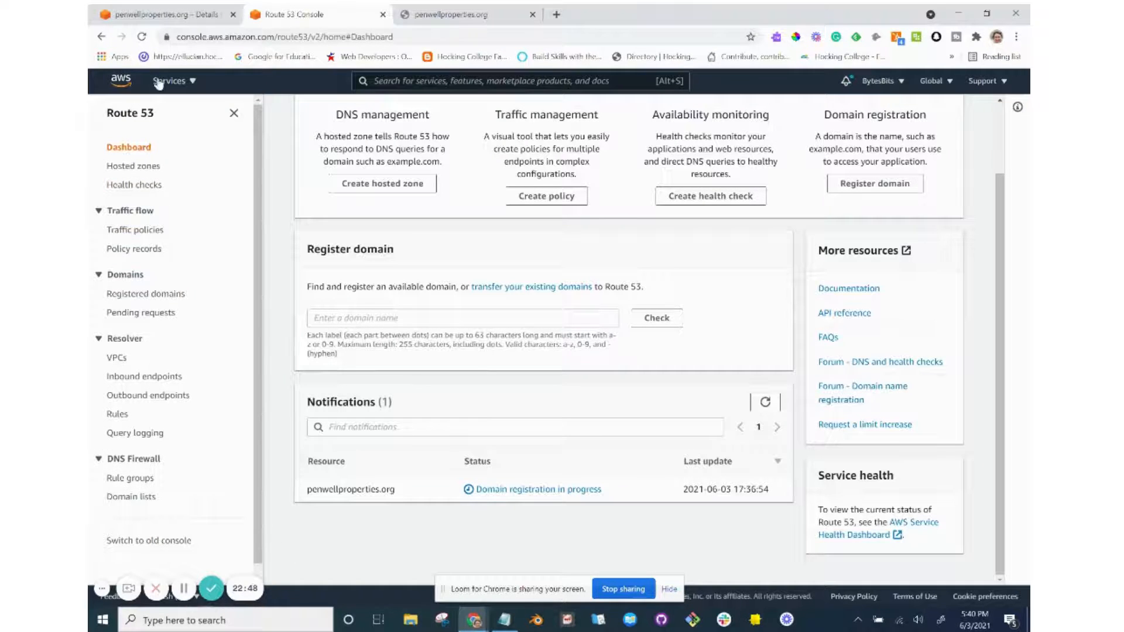
Compare the Lightsail name servers with the tutorial, then open the Amazon Registrar verification link.
{"action": "left_click", "coordinate": [173, 18]}
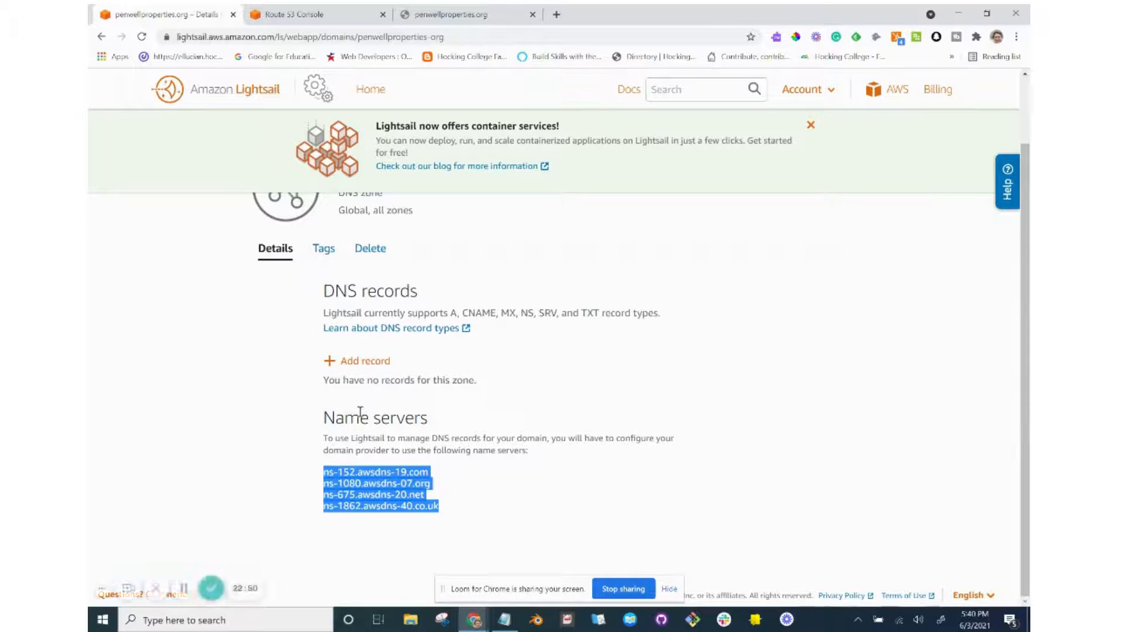
{"action": "key", "text": "alt+Tab"}
{"action": "scroll", "coordinate": [396, 466], "scroll_direction": "down", "scroll_amount": 2}
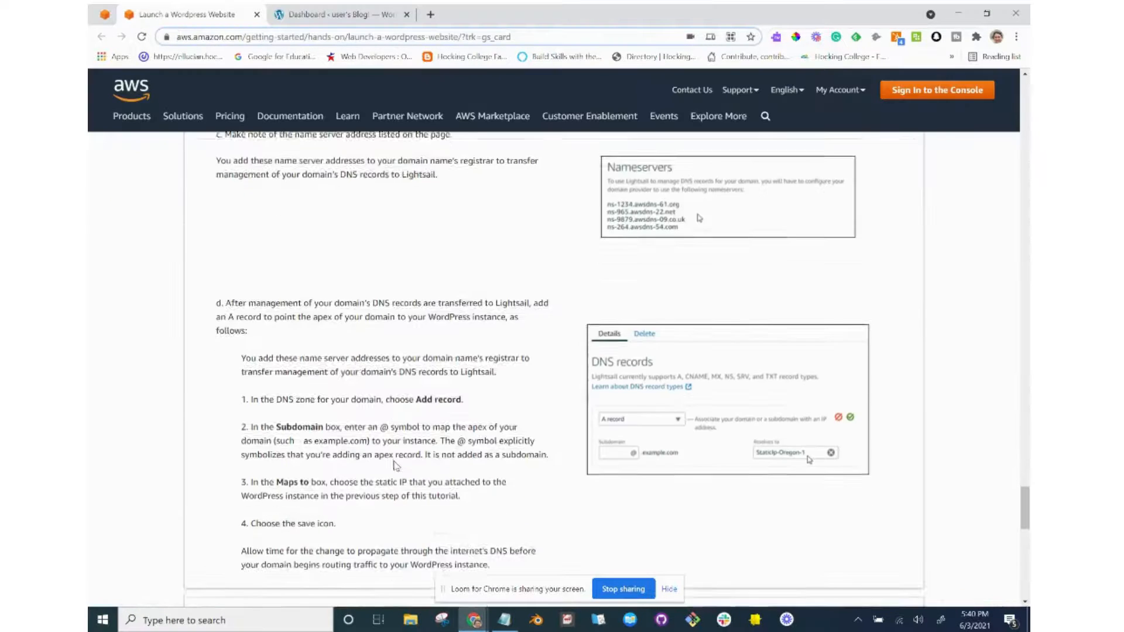
{"action": "scroll", "coordinate": [396, 466], "scroll_direction": "down", "scroll_amount": 2}
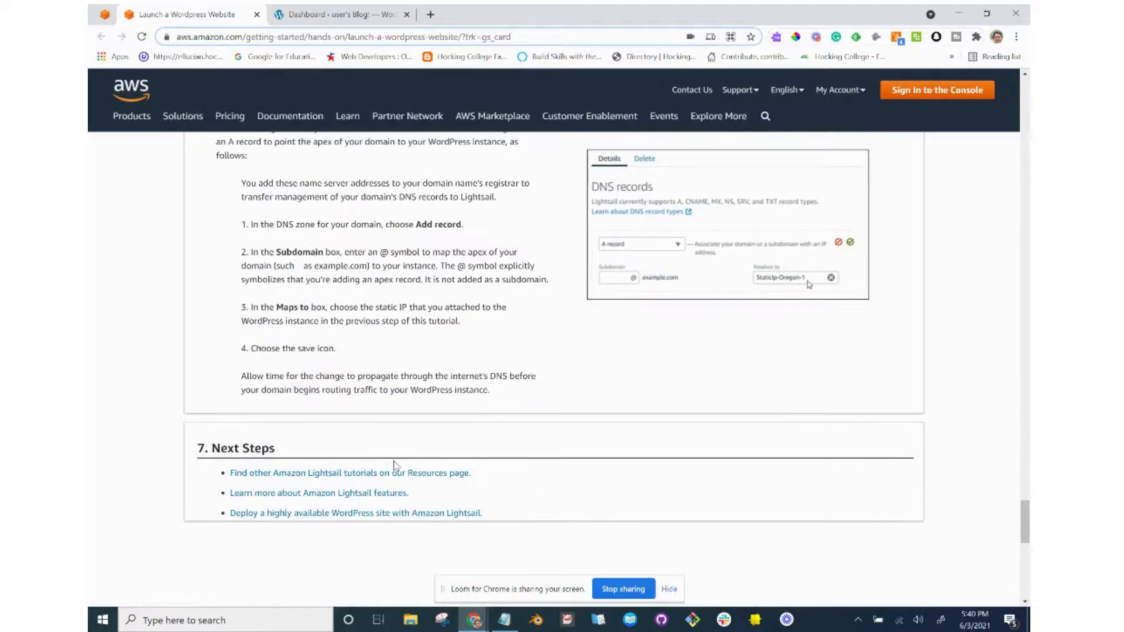
{"action": "scroll", "coordinate": [397, 466], "scroll_direction": "up", "scroll_amount": 5}
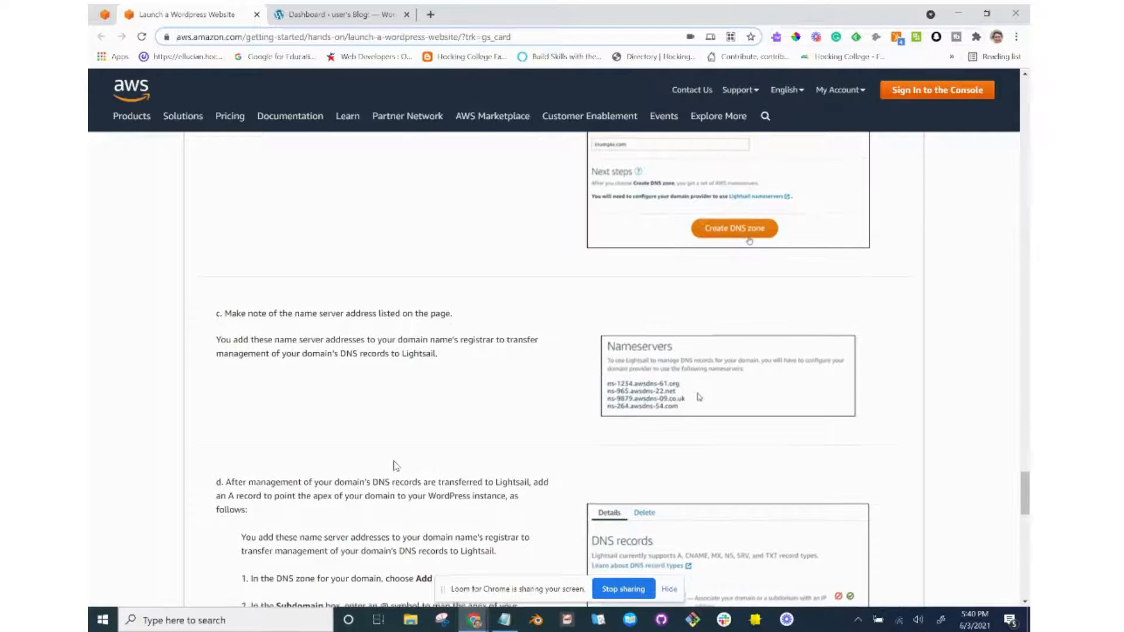
{"action": "key", "text": "alt+Tab"}
{"action": "key", "text": "alt+Tab"}
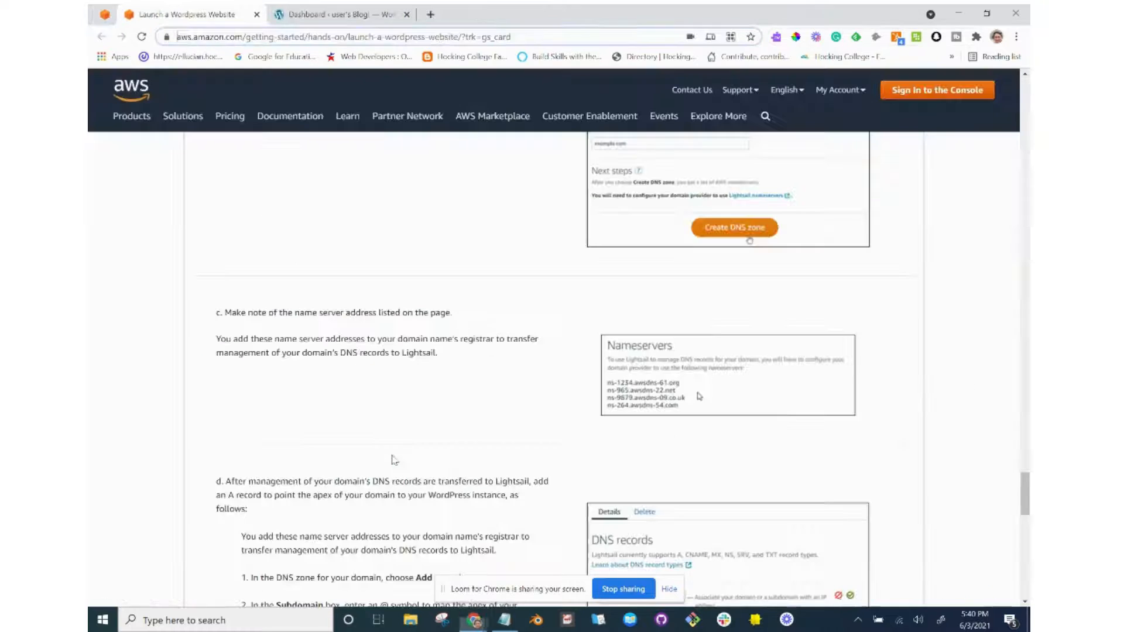
{"action": "key", "text": "alt+Tab"}
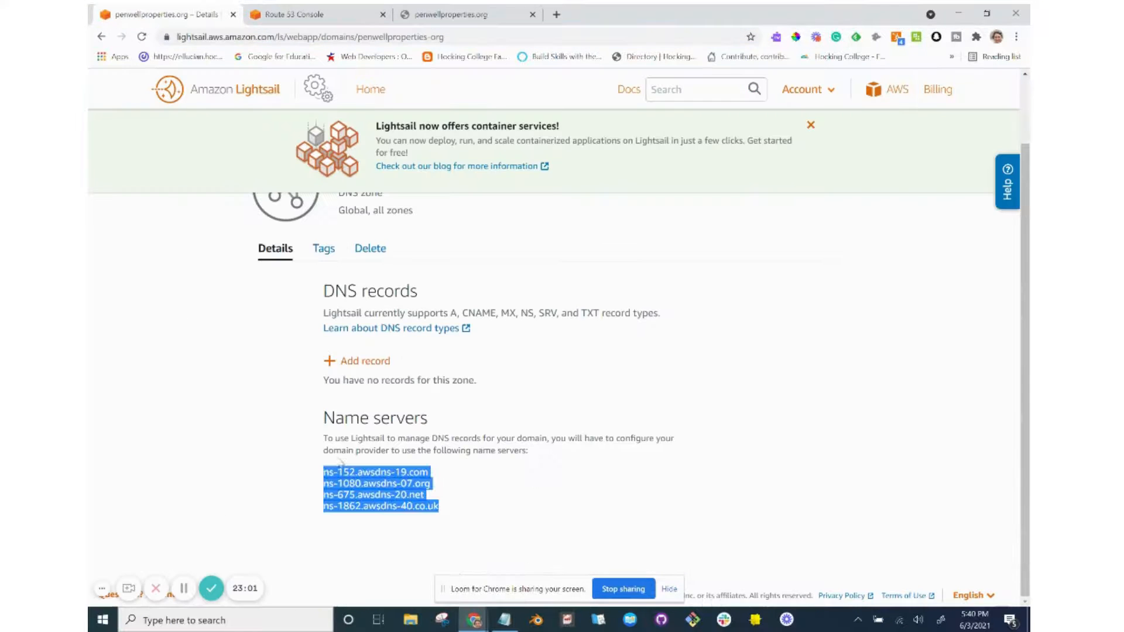
{"action": "left_click", "coordinate": [184, 590]}
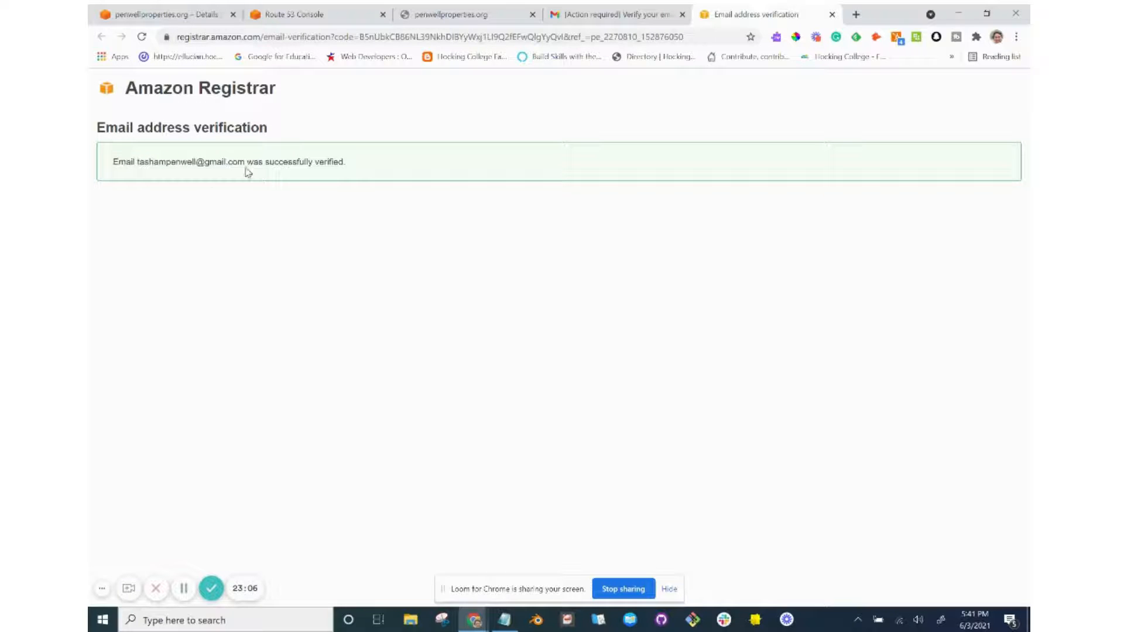
Refresh the Route 53 dashboard notifications repeatedly to check penwellproperties.org's registration status.
{"action": "left_click", "coordinate": [682, 14]}
{"action": "left_click", "coordinate": [315, 13]}
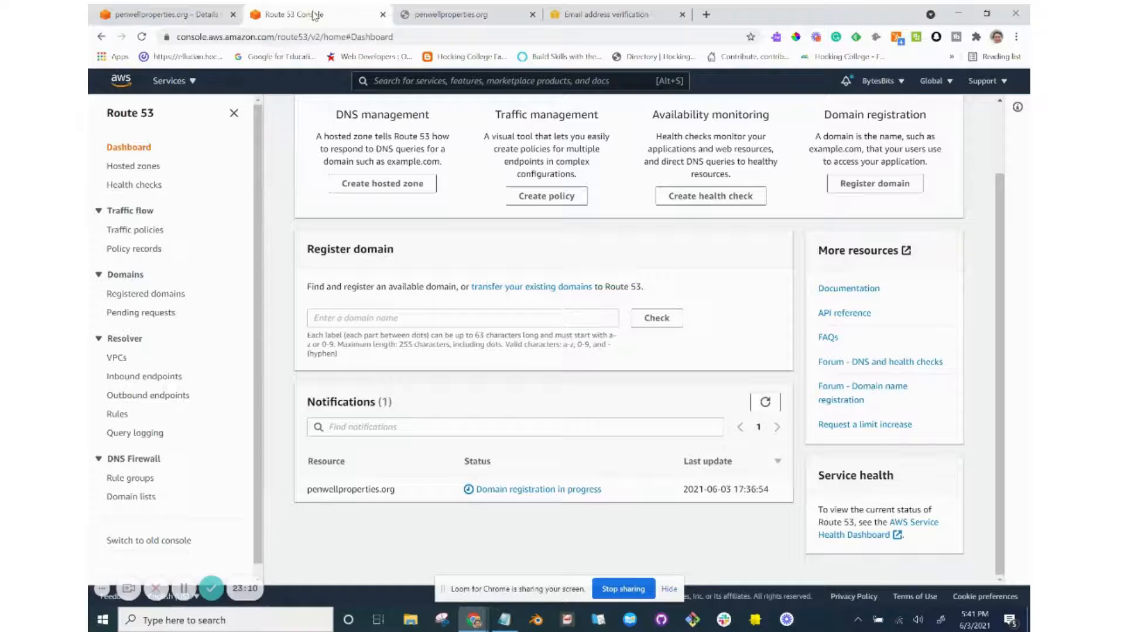
{"action": "left_click", "coordinate": [767, 403]}
{"action": "left_click", "coordinate": [770, 410]}
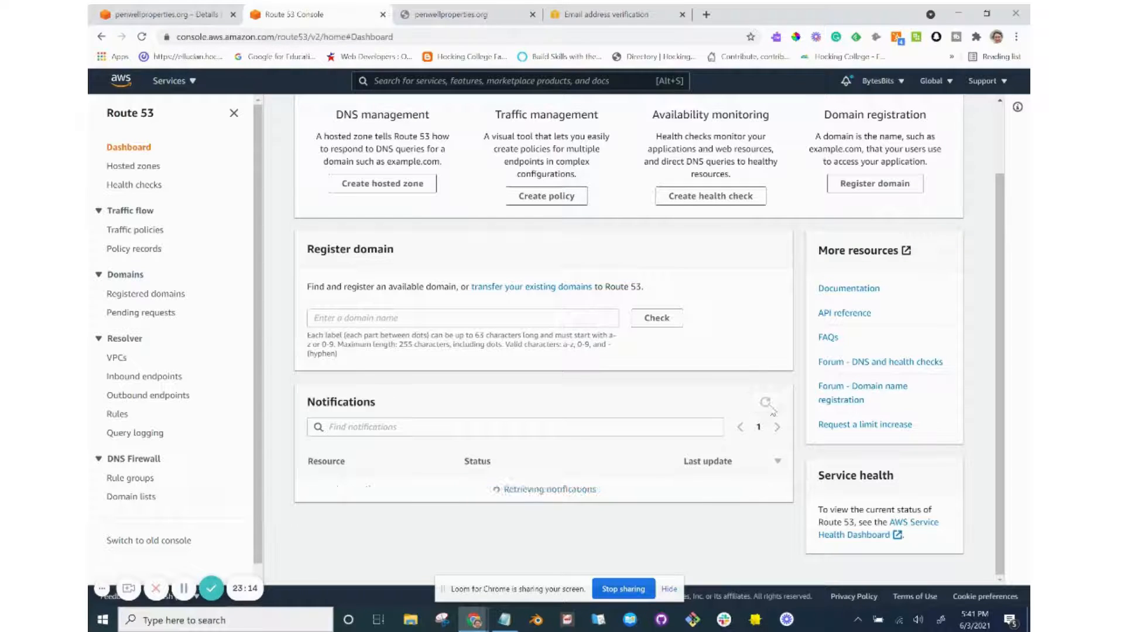
{"action": "left_click", "coordinate": [769, 410]}
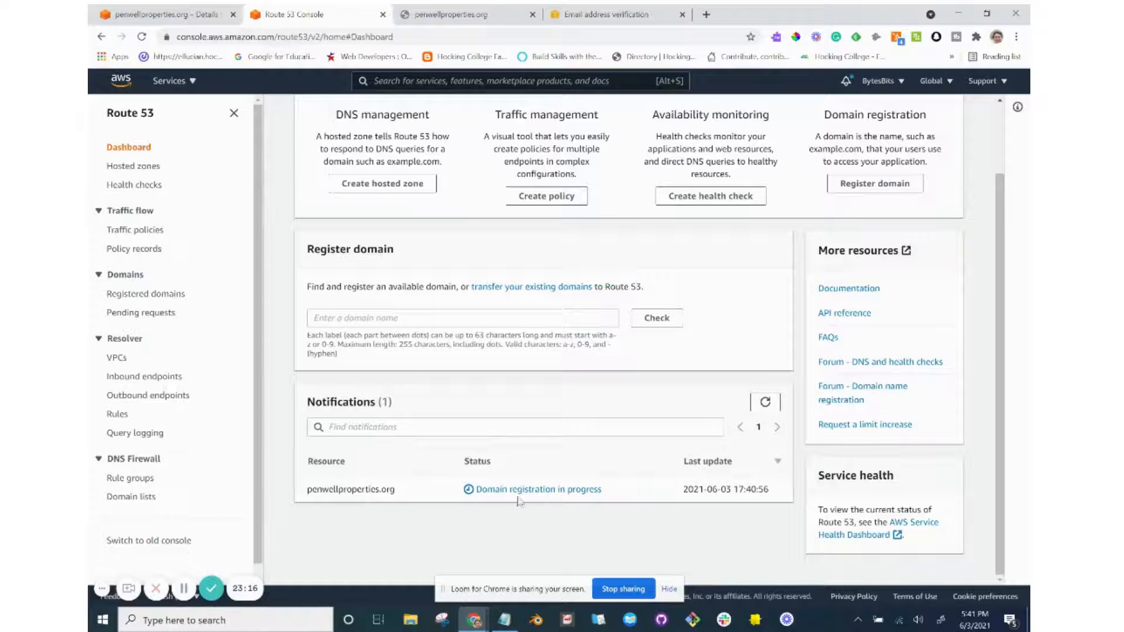
{"action": "scroll", "coordinate": [413, 477], "scroll_direction": "up", "scroll_amount": 2}
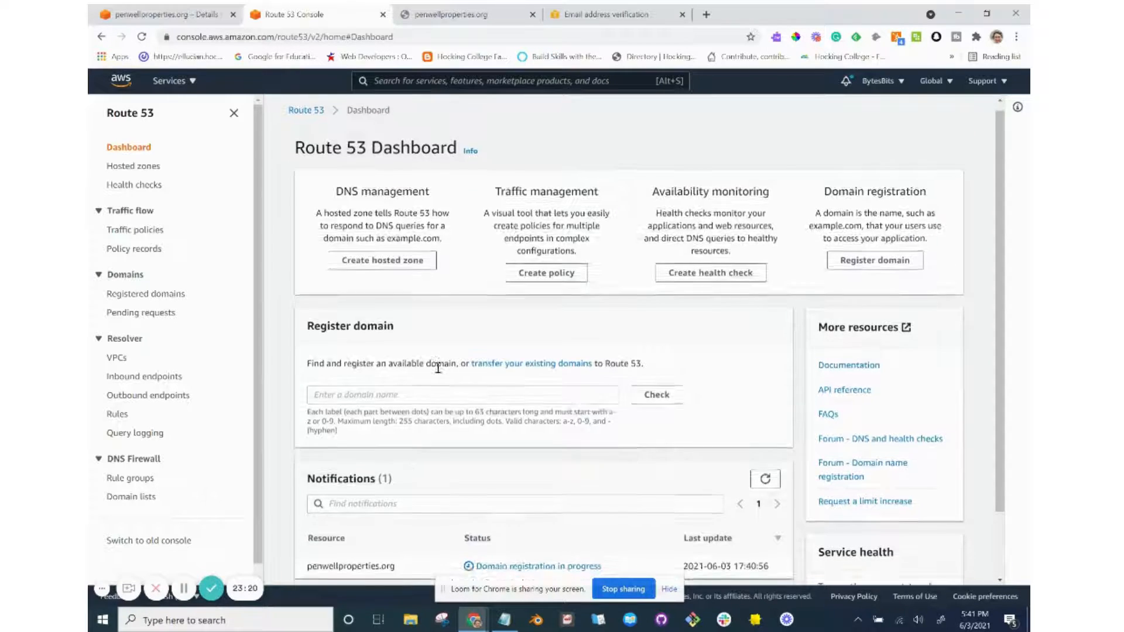
{"action": "scroll", "coordinate": [436, 369], "scroll_direction": "down", "scroll_amount": 2}
{"action": "scroll", "coordinate": [440, 370], "scroll_direction": "up", "scroll_amount": 2}
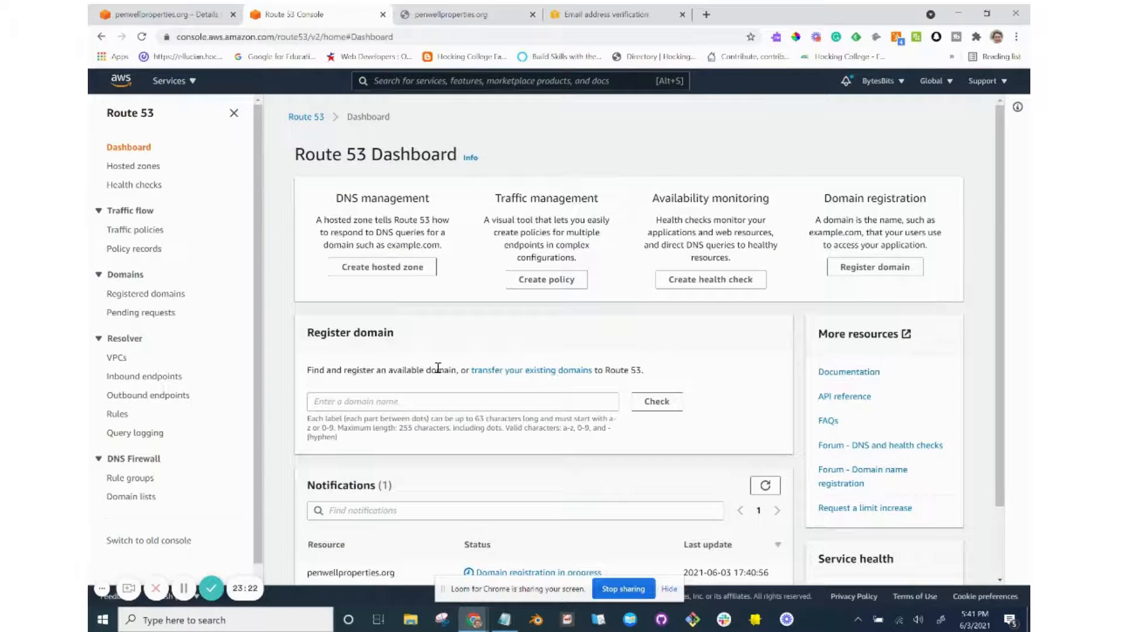
{"action": "scroll", "coordinate": [439, 369], "scroll_direction": "down", "scroll_amount": 2}
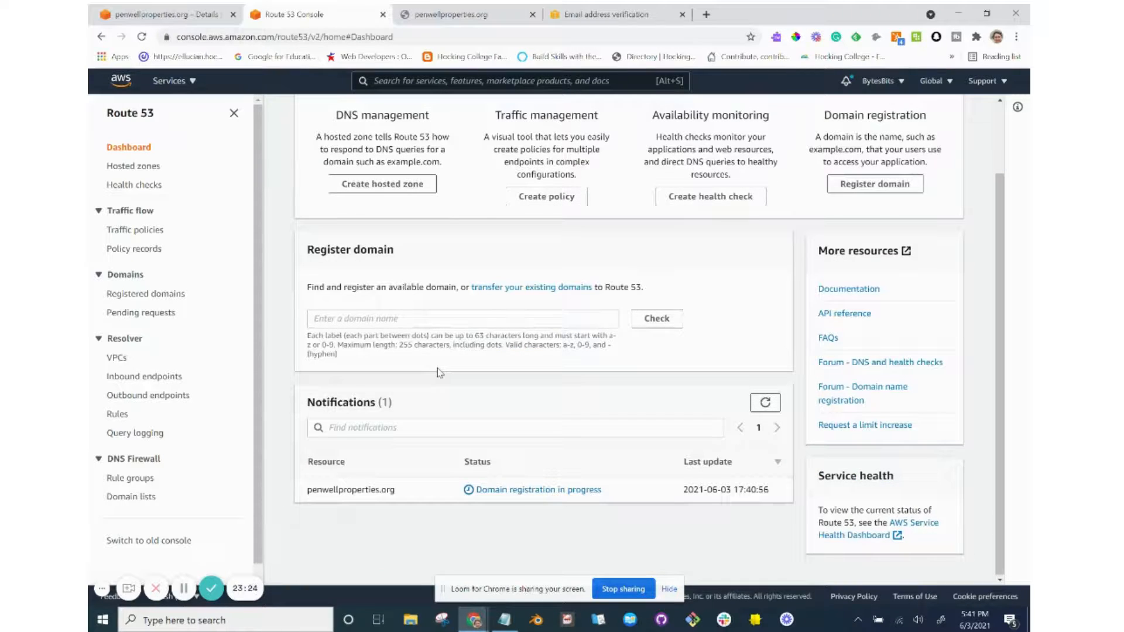
{"action": "scroll", "coordinate": [439, 373], "scroll_direction": "up", "scroll_amount": 2}
{"action": "scroll", "coordinate": [439, 370], "scroll_direction": "down", "scroll_amount": 2}
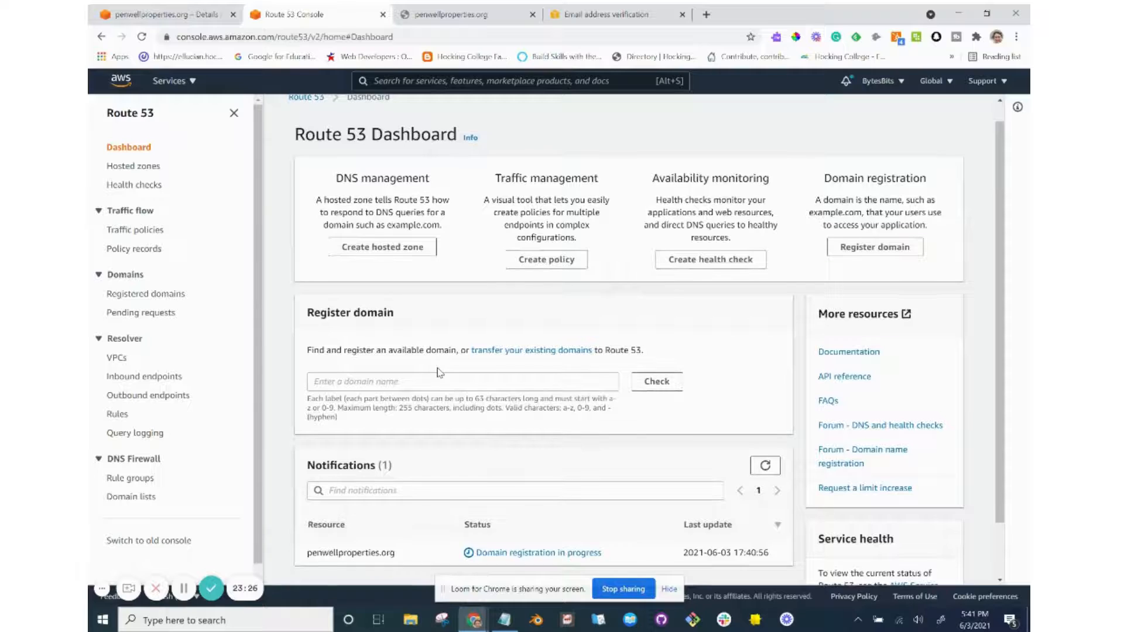
{"action": "scroll", "coordinate": [439, 370], "scroll_direction": "up", "scroll_amount": 2}
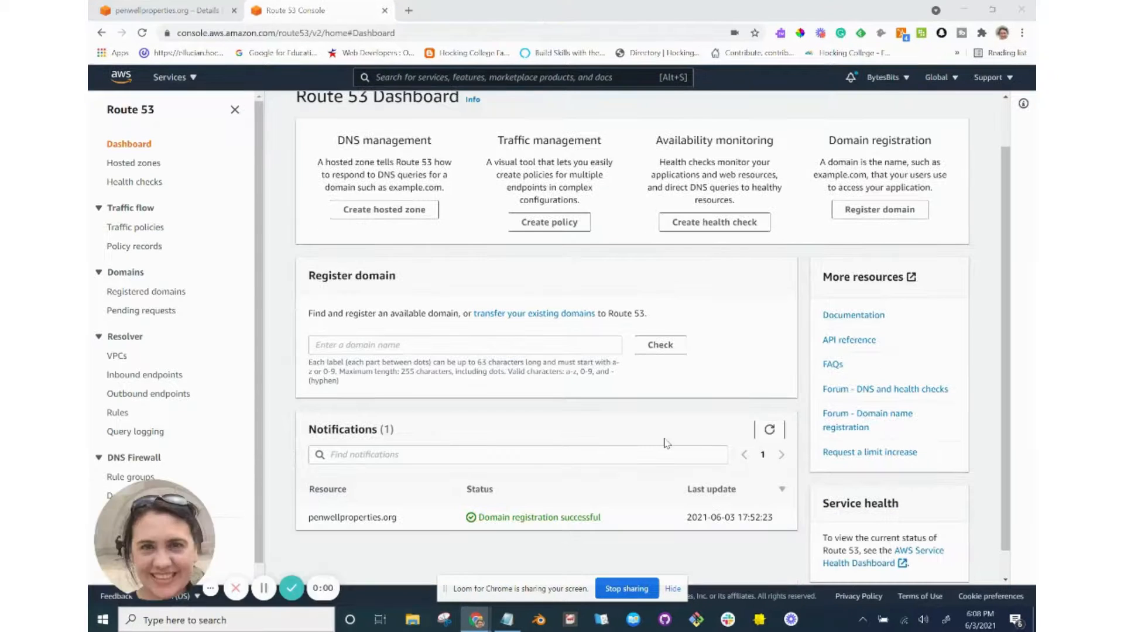
Select the 'Domain registration successful' status, then bring up the Windows VM tutorial at its top.
{"action": "left_click_drag", "start_coordinate": [613, 523], "coordinate": [468, 507]}
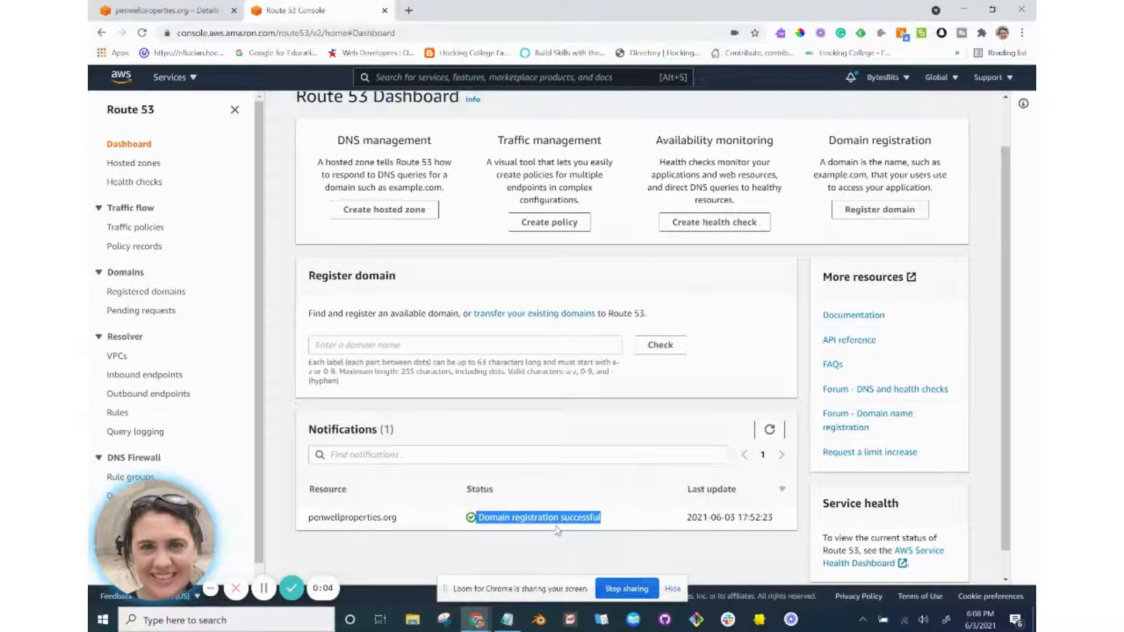
{"action": "key", "text": "alt+Tab"}
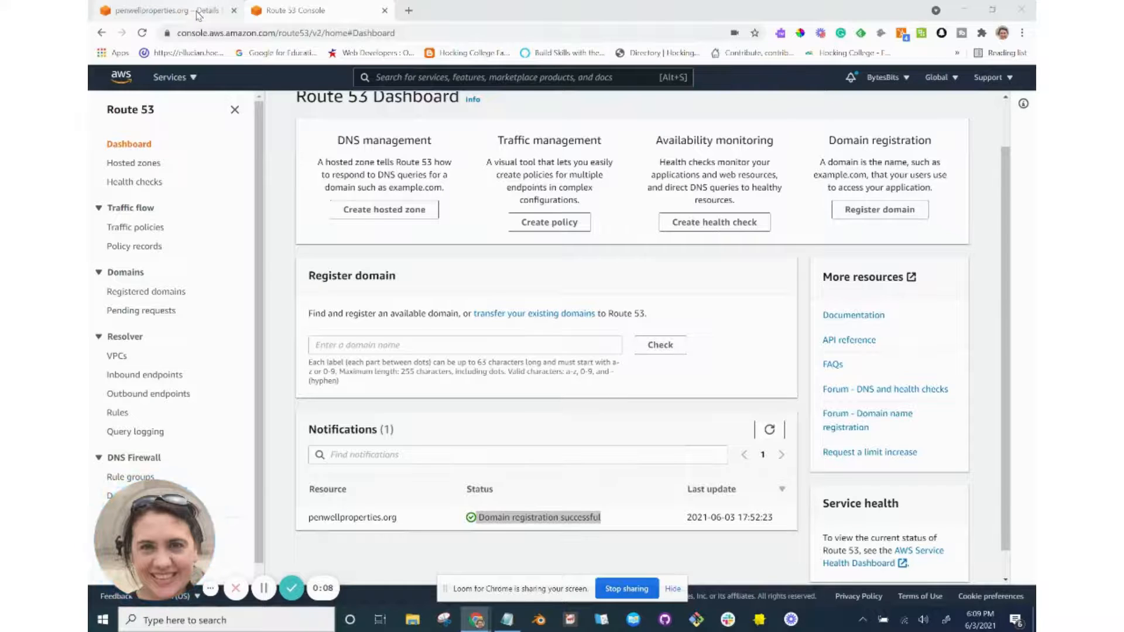
{"action": "key", "text": "alt+Tab"}
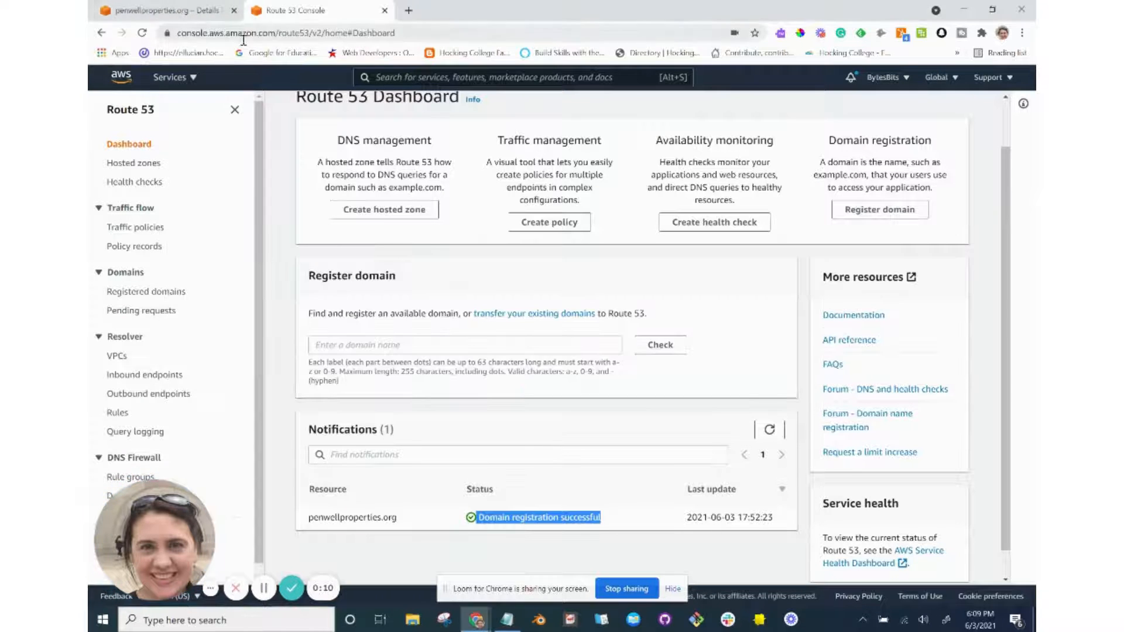
{"action": "key", "text": "alt+Tab"}
{"action": "key", "text": "alt+Tab"}
{"action": "scroll", "coordinate": [274, 98], "scroll_direction": "up", "scroll_amount": 7}
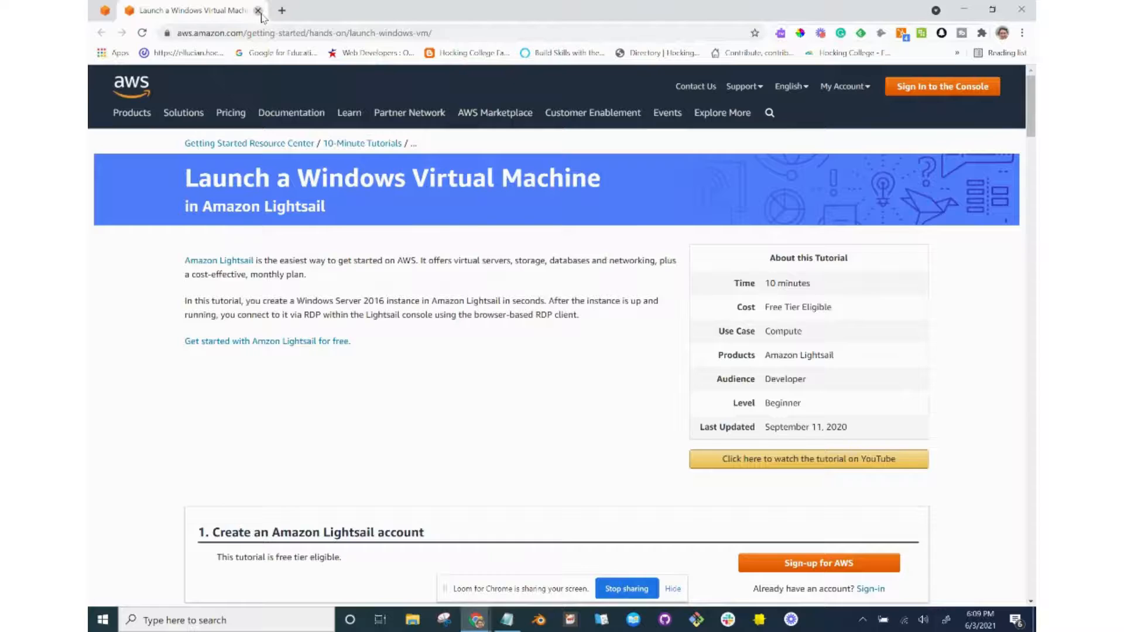
Close the Windows VM tutorial and scroll Launch a WordPress Website to steps 6c–6d.
{"action": "left_click", "coordinate": [258, 11]}
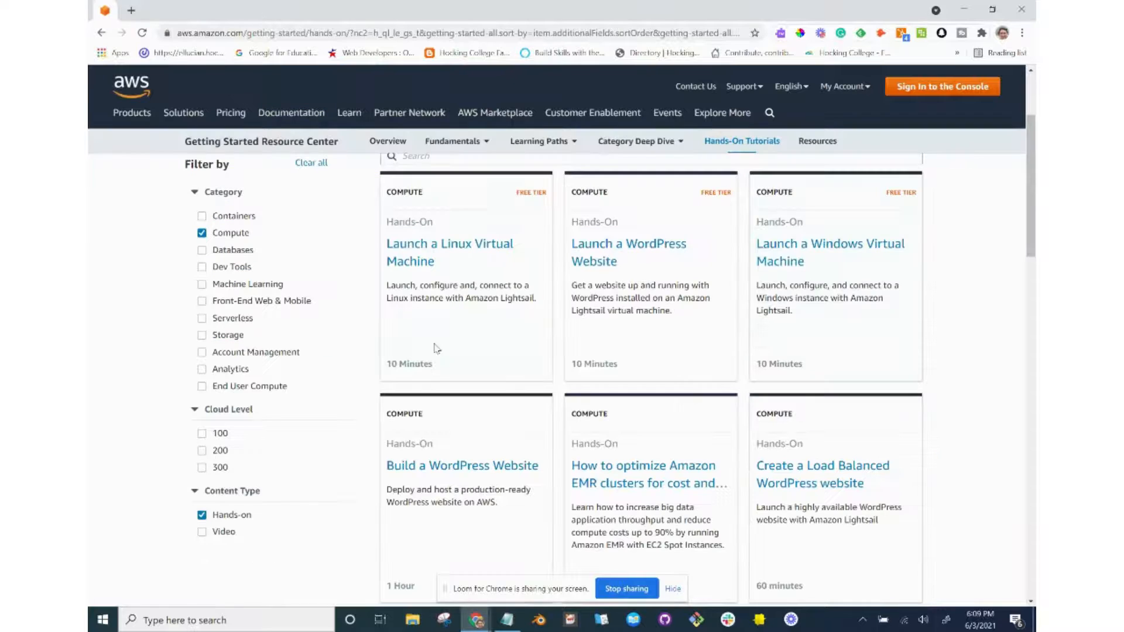
{"action": "left_click", "coordinate": [593, 268]}
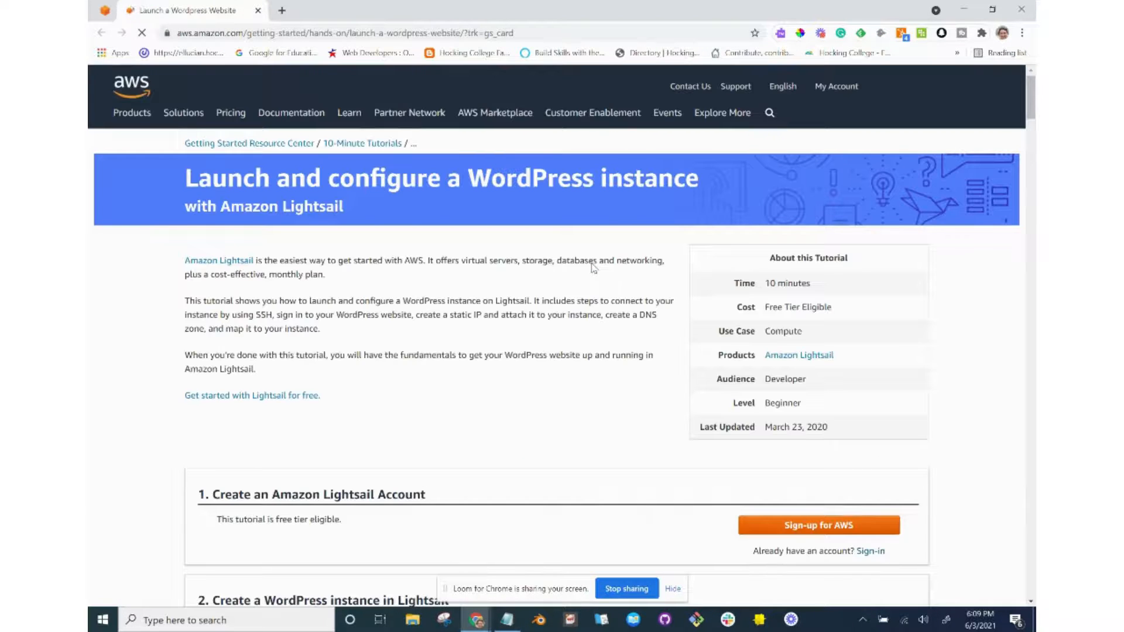
{"action": "scroll", "coordinate": [594, 268], "scroll_direction": "down", "scroll_amount": 20}
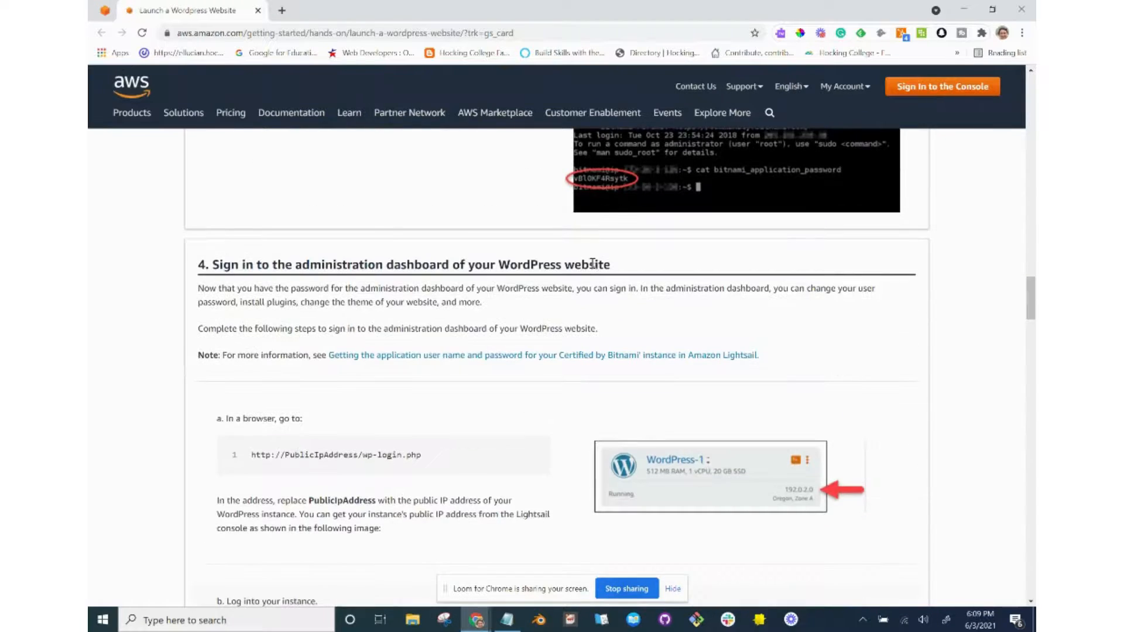
{"action": "scroll", "coordinate": [593, 263], "scroll_direction": "down", "scroll_amount": 20}
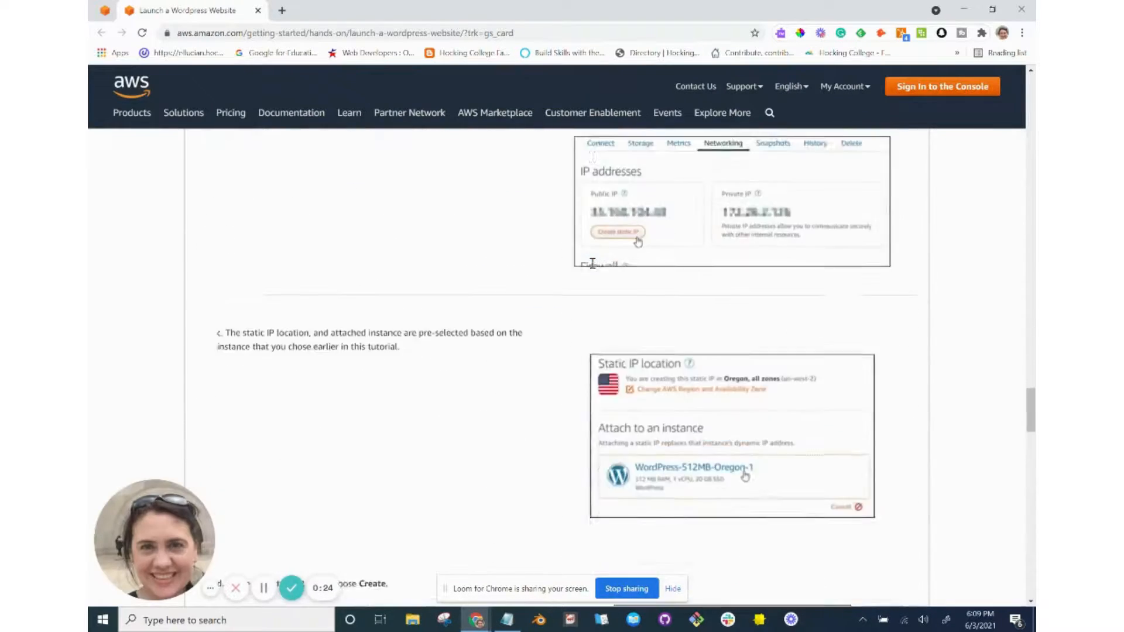
{"action": "scroll", "coordinate": [593, 263], "scroll_direction": "down", "scroll_amount": 15}
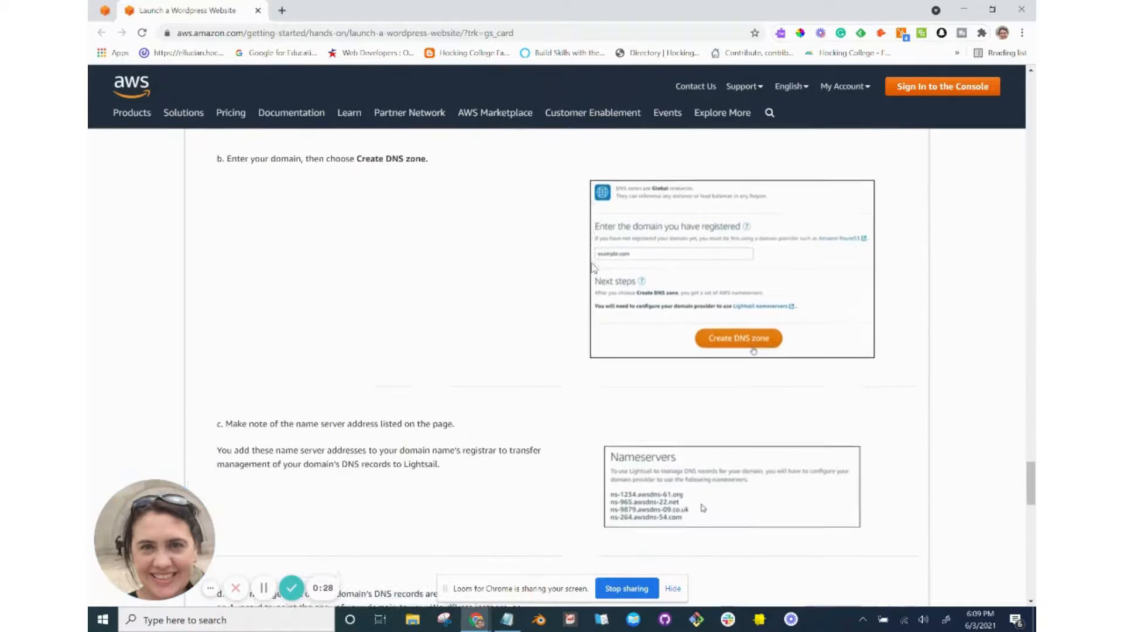
{"action": "scroll", "coordinate": [594, 269], "scroll_direction": "down", "scroll_amount": 7}
{"action": "scroll", "coordinate": [594, 268], "scroll_direction": "up", "scroll_amount": 4}
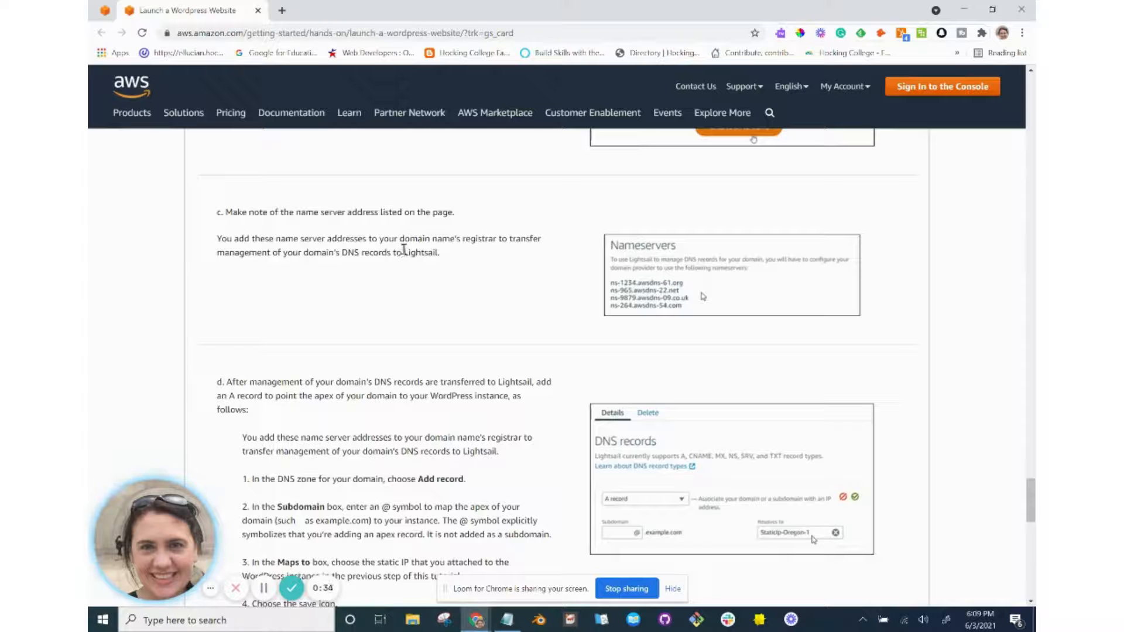
{"action": "key", "text": "alt+Tab"}
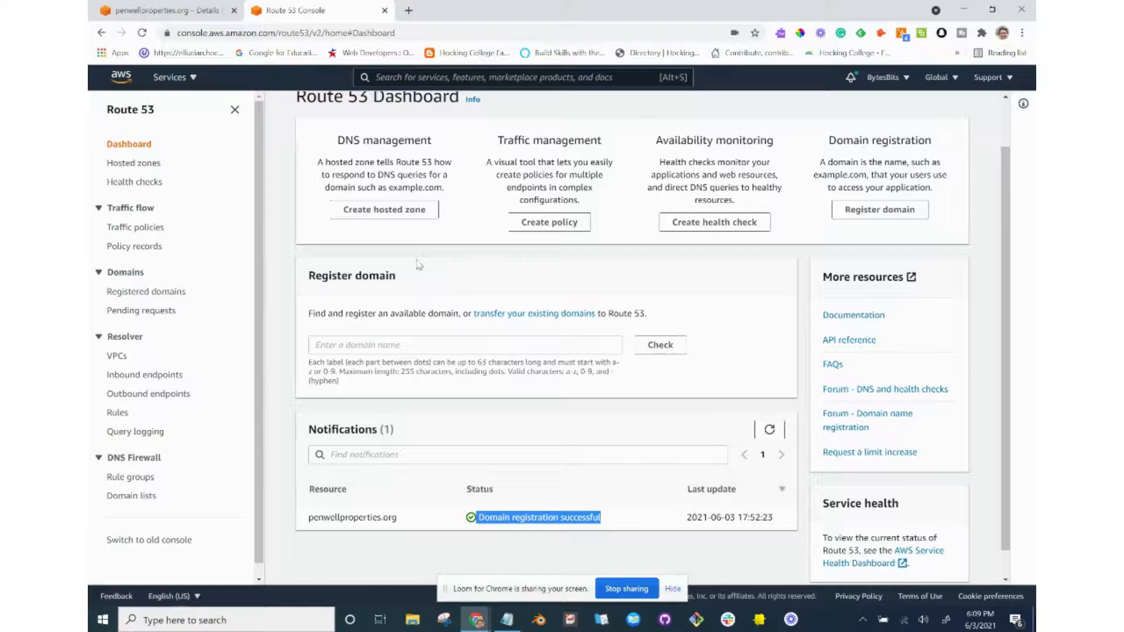
{"action": "key", "text": "alt+Tab"}
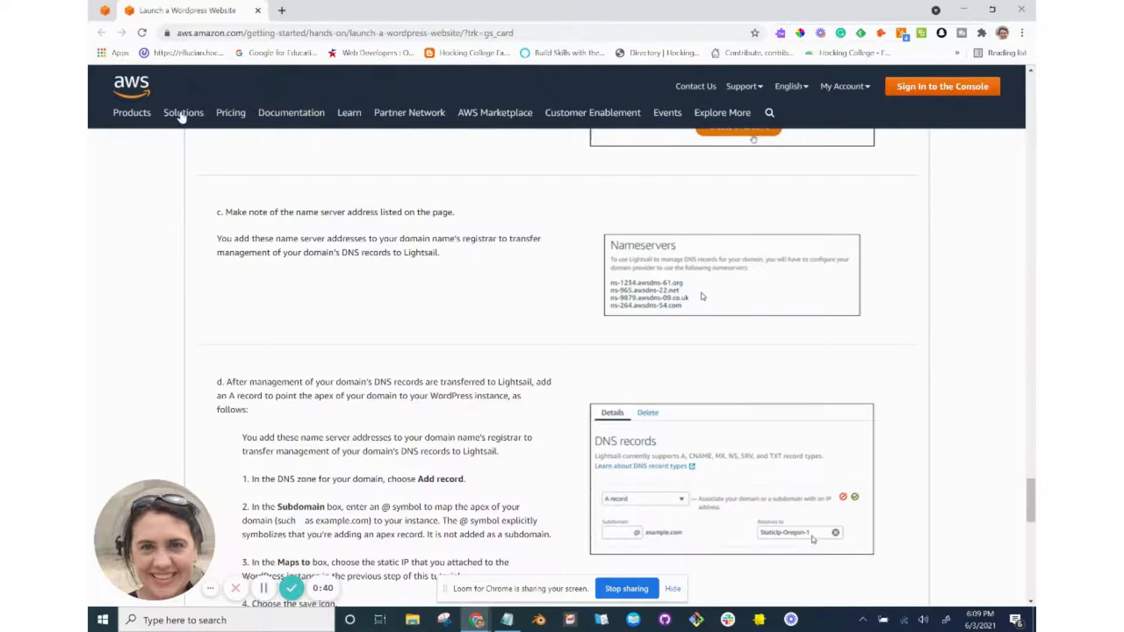
Load the Lightsail console home page in a new browser tab.
{"action": "left_click", "coordinate": [281, 11]}
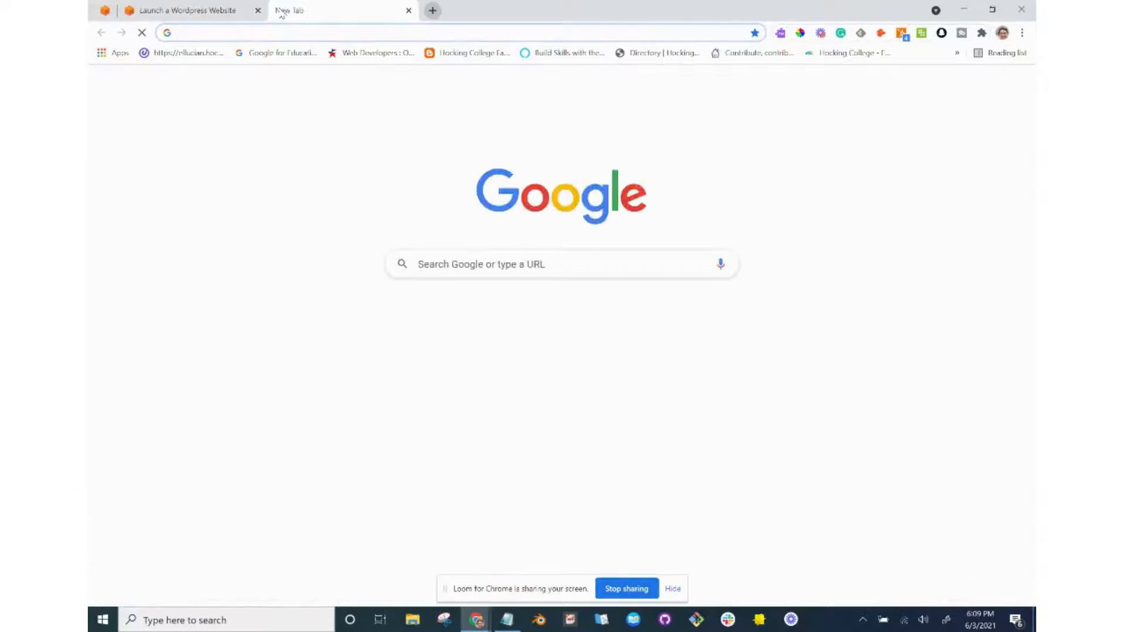
{"action": "type", "text": "ligh"}
{"action": "key", "text": "Return"}
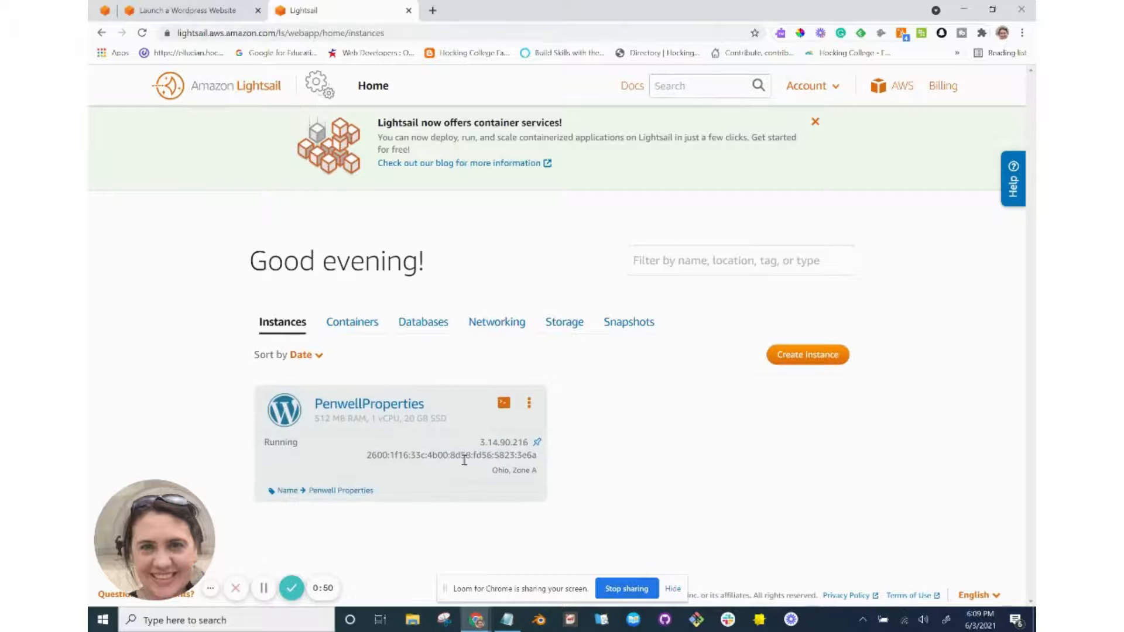
Show the Networking resources listing the penwellproperties.org DNS zone and static IP, after previewing Create DNS zone.
{"action": "left_click", "coordinate": [497, 323]}
{"action": "scroll", "coordinate": [500, 326], "scroll_direction": "down", "scroll_amount": 3}
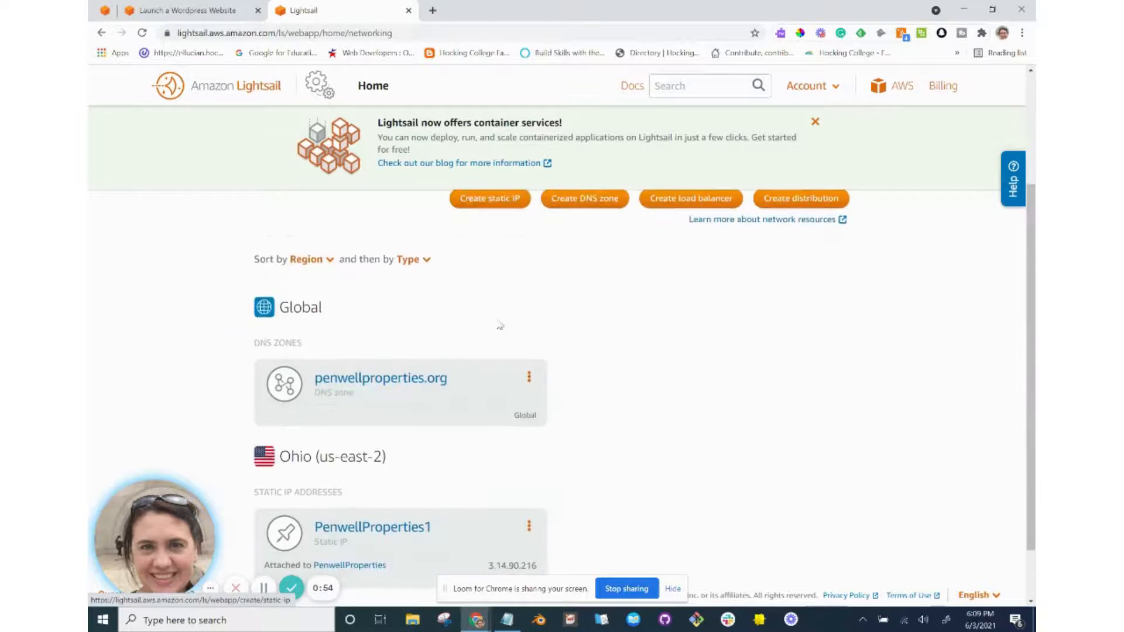
{"action": "scroll", "coordinate": [622, 326], "scroll_direction": "up", "scroll_amount": 3}
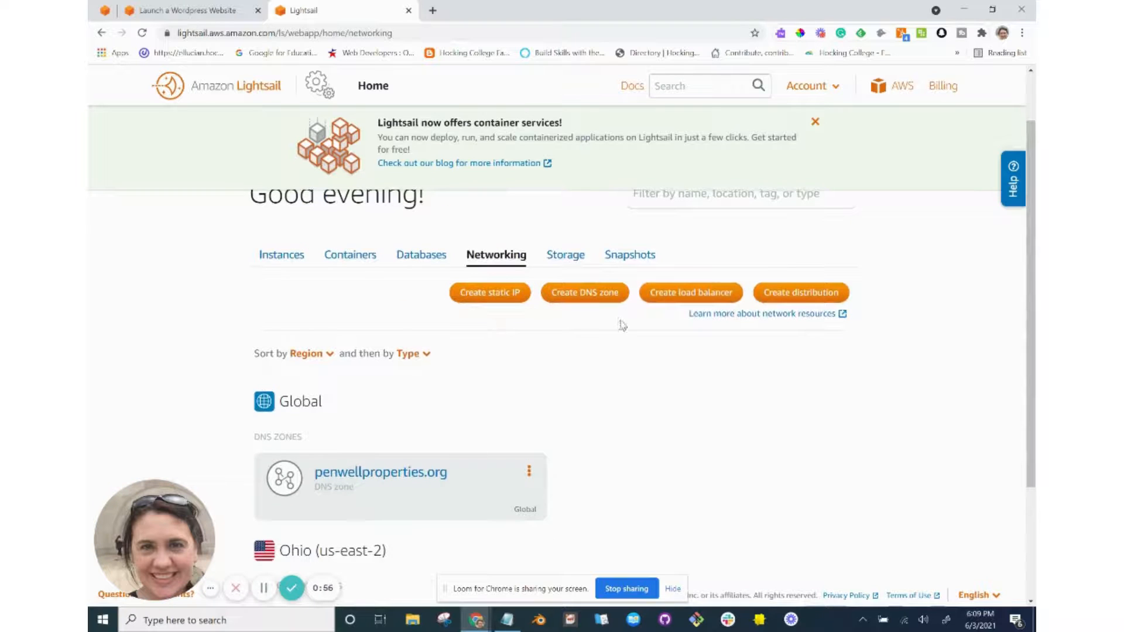
{"action": "left_click", "coordinate": [587, 293]}
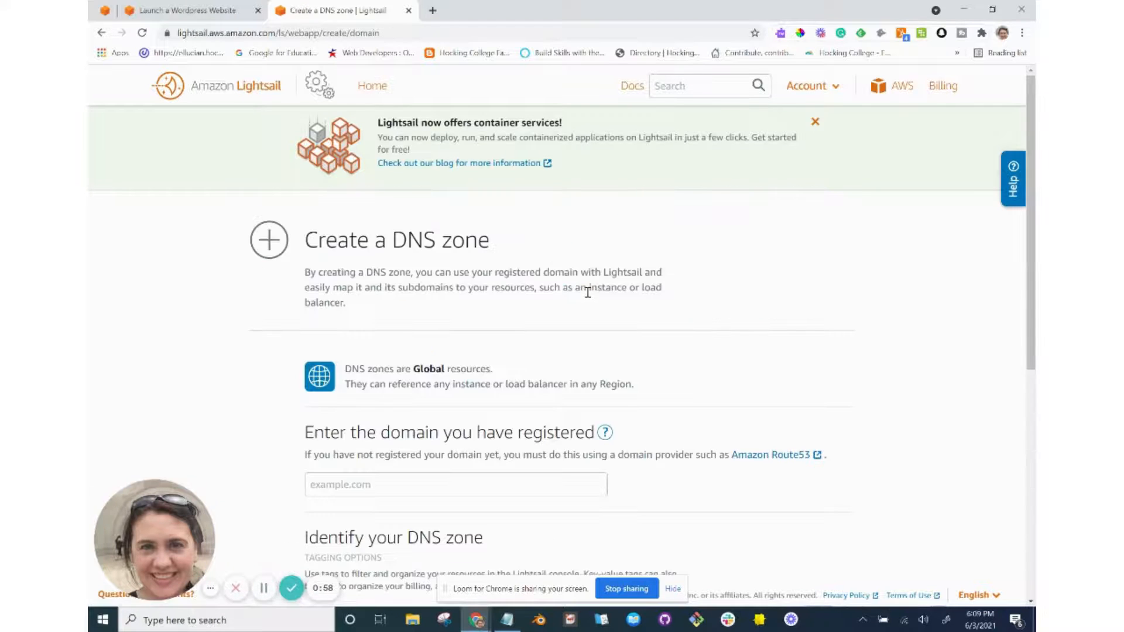
{"action": "scroll", "coordinate": [587, 292], "scroll_direction": "down", "scroll_amount": 5}
{"action": "scroll", "coordinate": [588, 295], "scroll_direction": "down", "scroll_amount": 2}
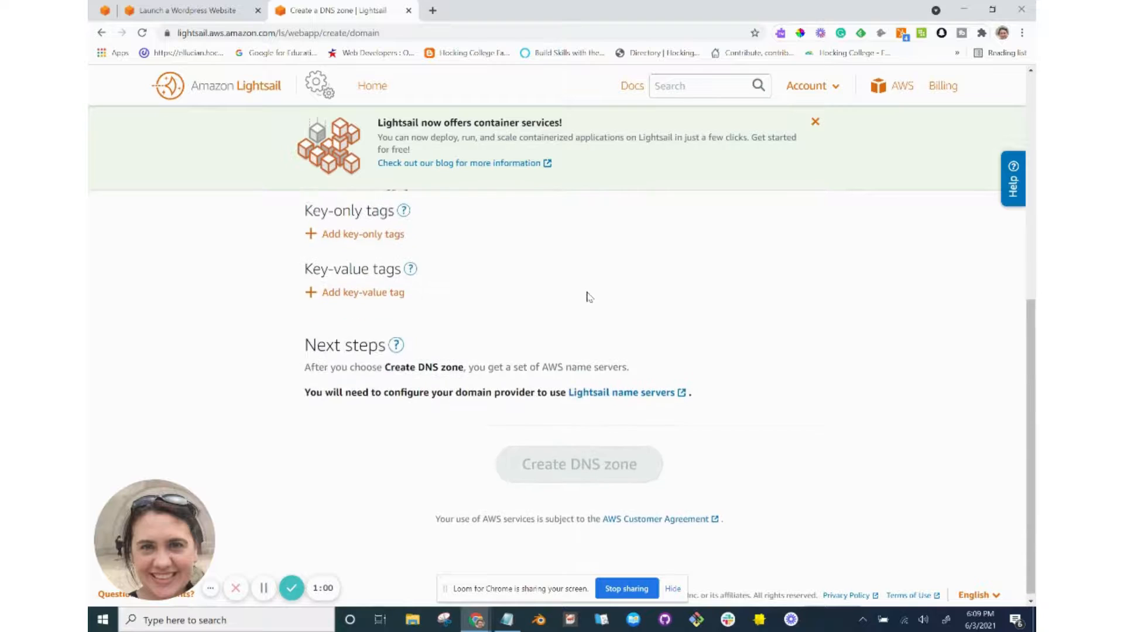
{"action": "scroll", "coordinate": [589, 297], "scroll_direction": "up", "scroll_amount": 7}
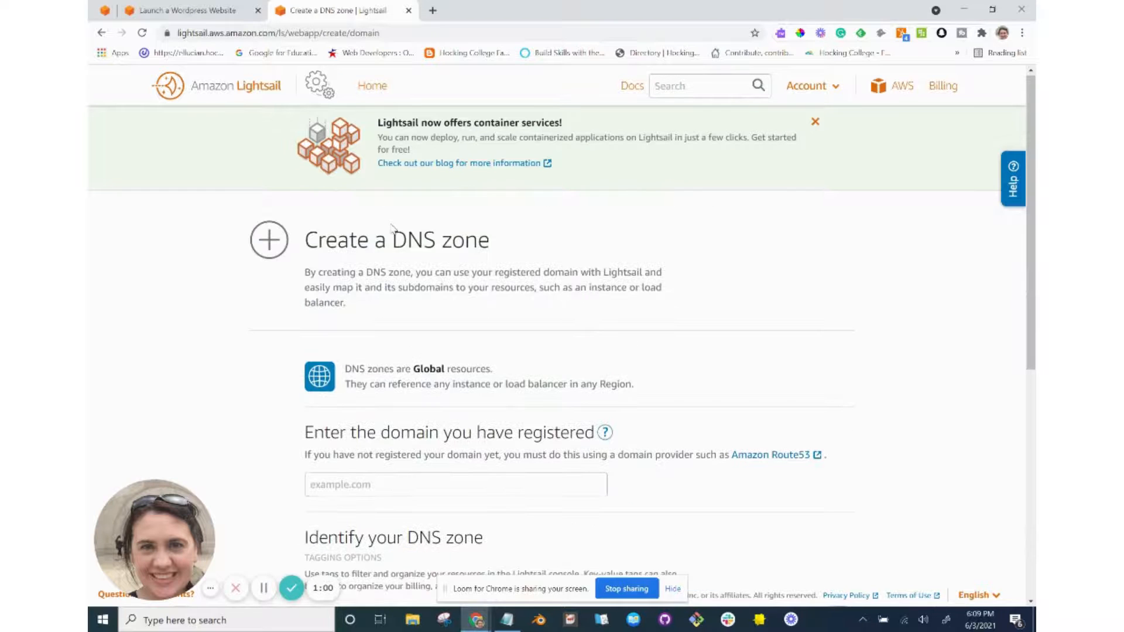
{"action": "left_click", "coordinate": [101, 33]}
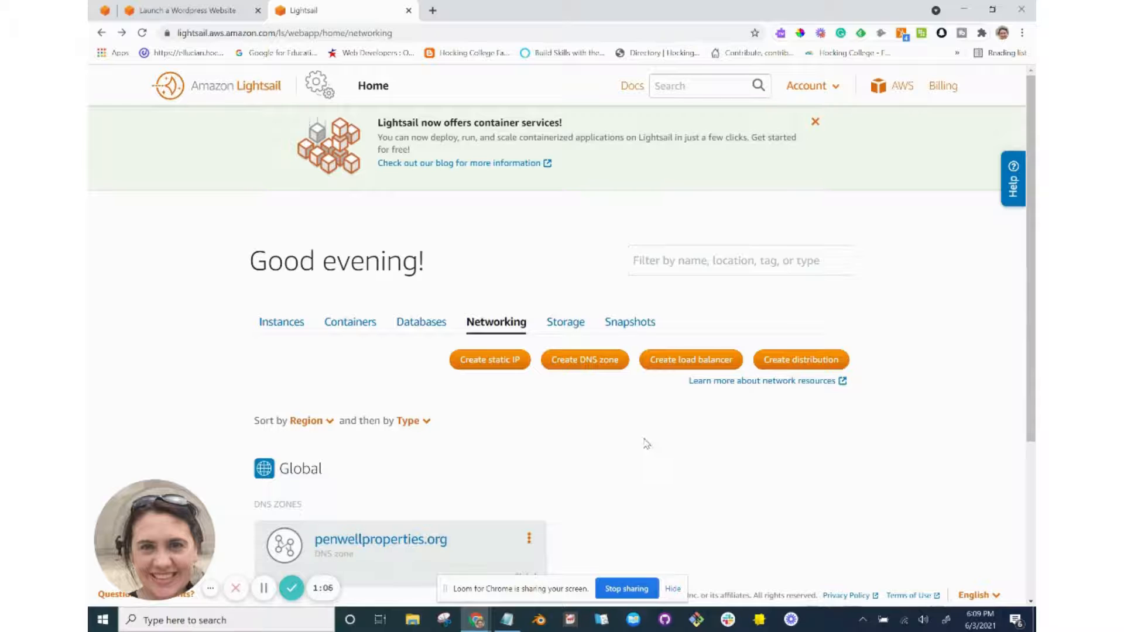
{"action": "scroll", "coordinate": [647, 443], "scroll_direction": "down", "scroll_amount": 4}
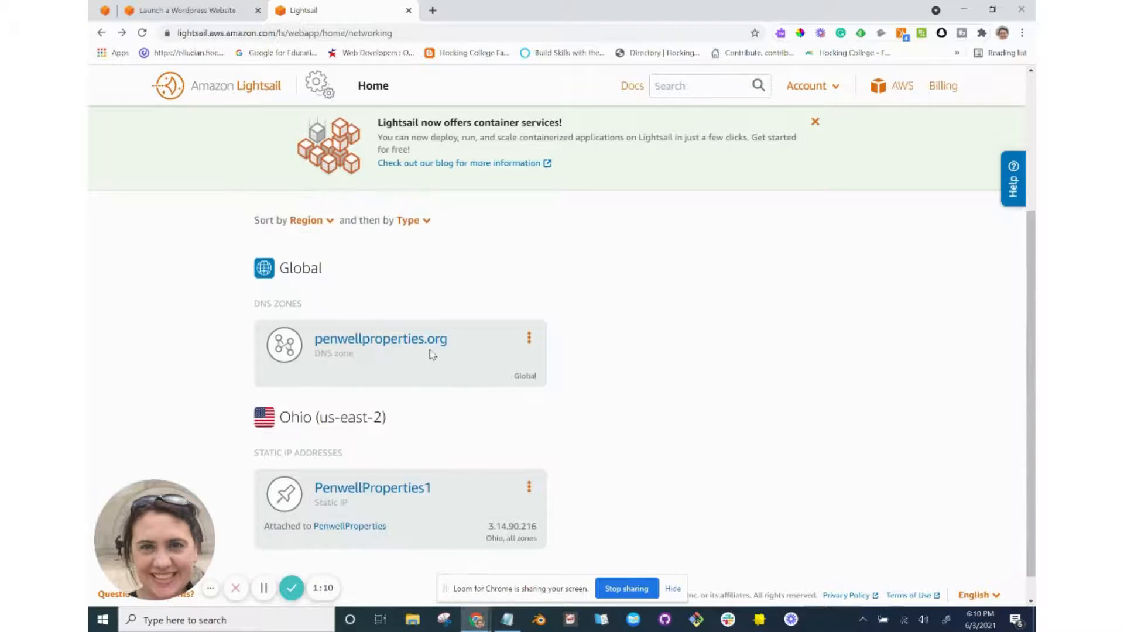
Open the penwellproperties.org DNS zone details and compare with the Route 53 console.
{"action": "left_click", "coordinate": [410, 344]}
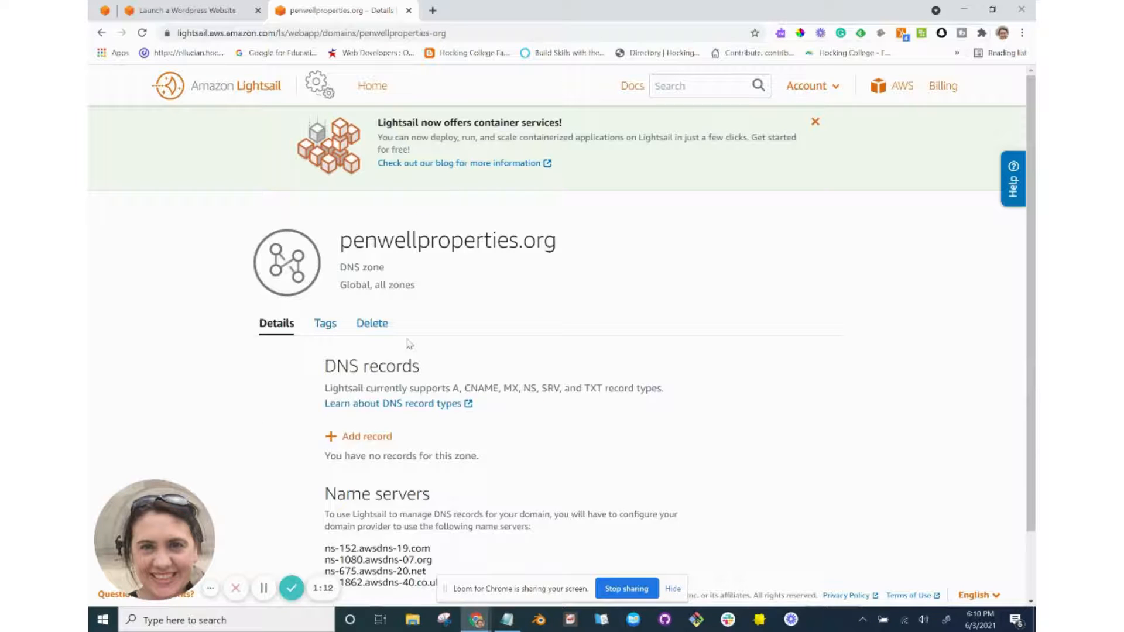
{"action": "scroll", "coordinate": [410, 344], "scroll_direction": "down", "scroll_amount": 2}
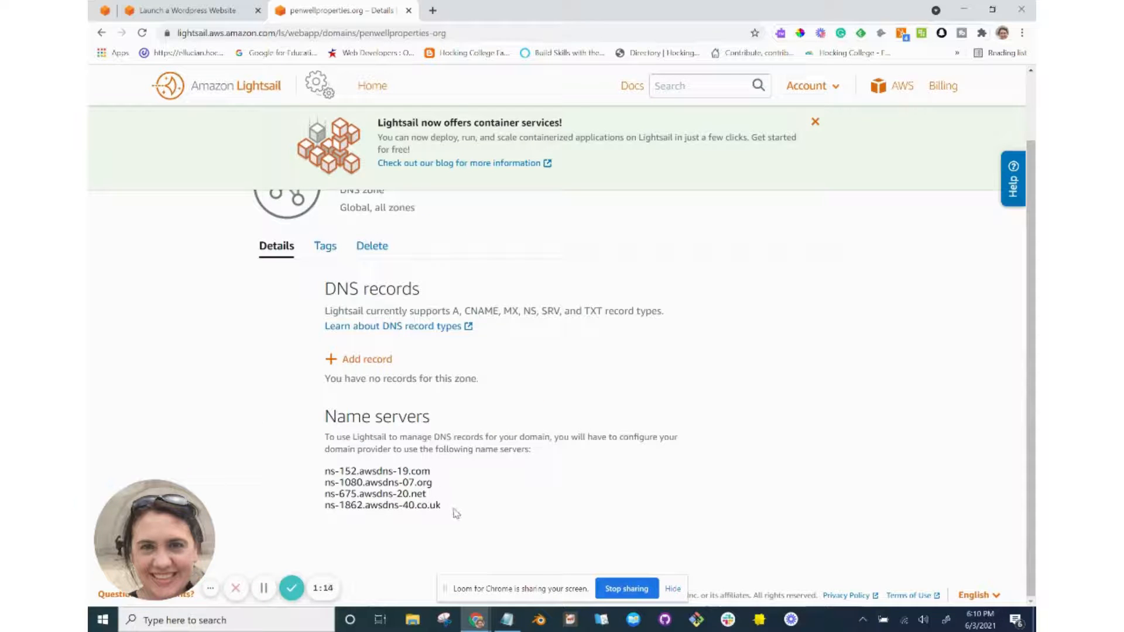
{"action": "key", "text": "alt+Tab"}
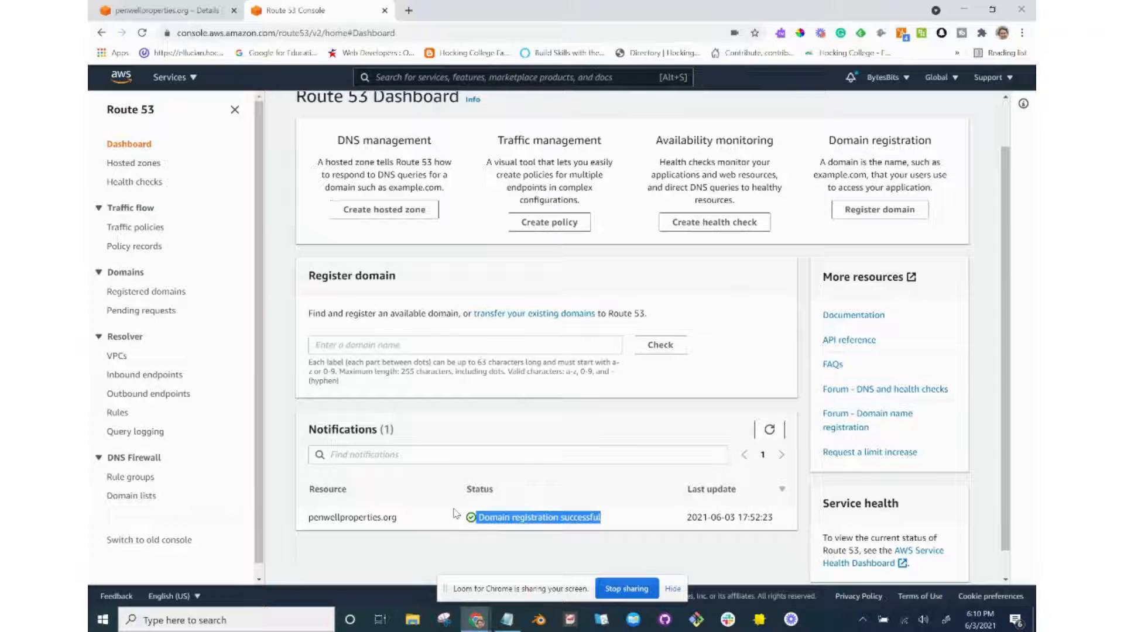
{"action": "scroll", "coordinate": [410, 367], "scroll_direction": "up", "scroll_amount": 1}
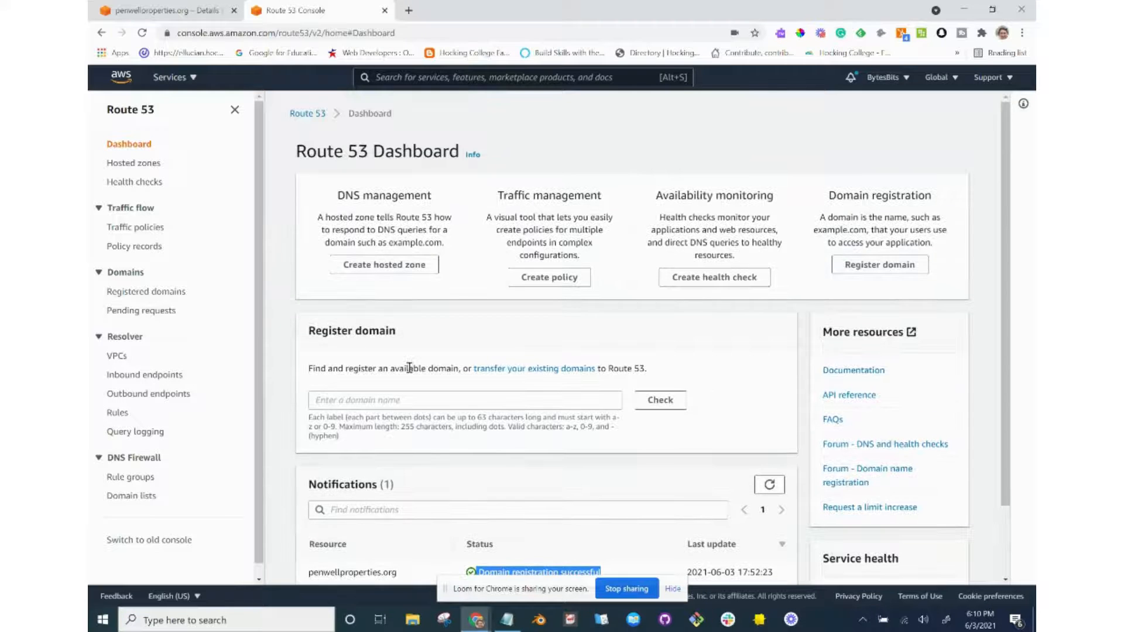
{"action": "key", "text": "alt+Tab"}
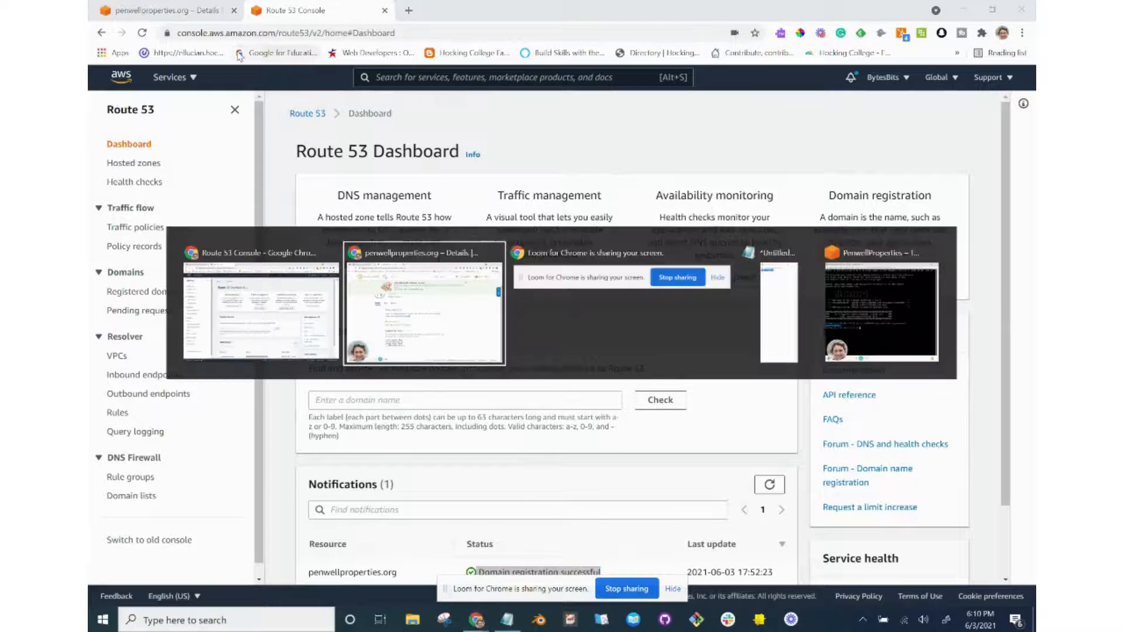
Check the WordPress tutorial, then return to the Route 53 dashboard's domain registration notification.
{"action": "left_click", "coordinate": [228, 7]}
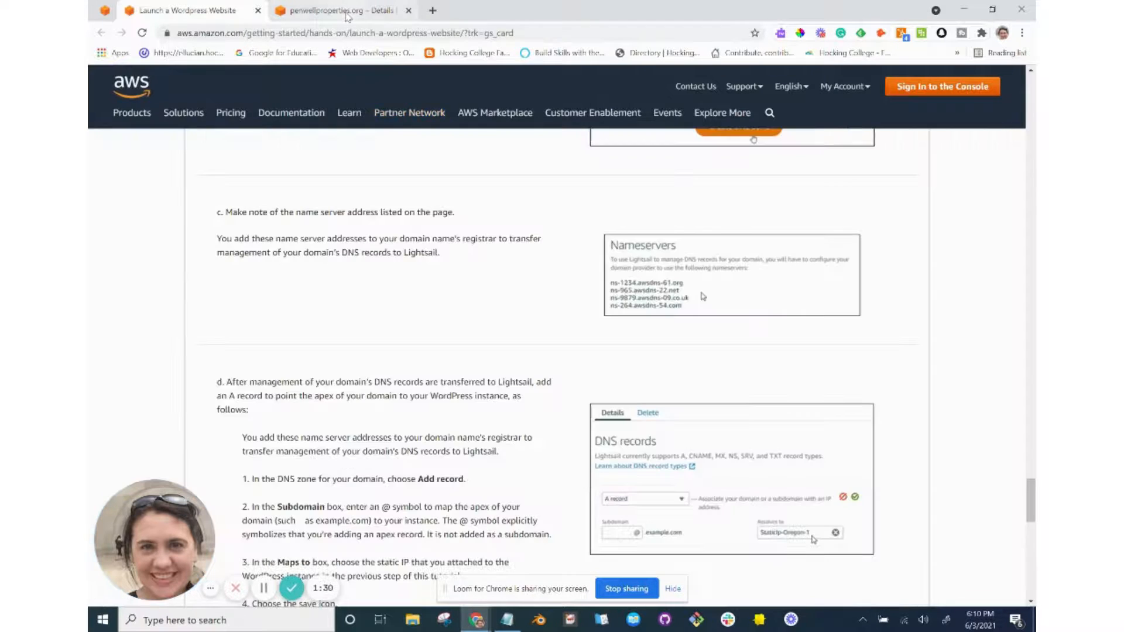
{"action": "left_click", "coordinate": [349, 17]}
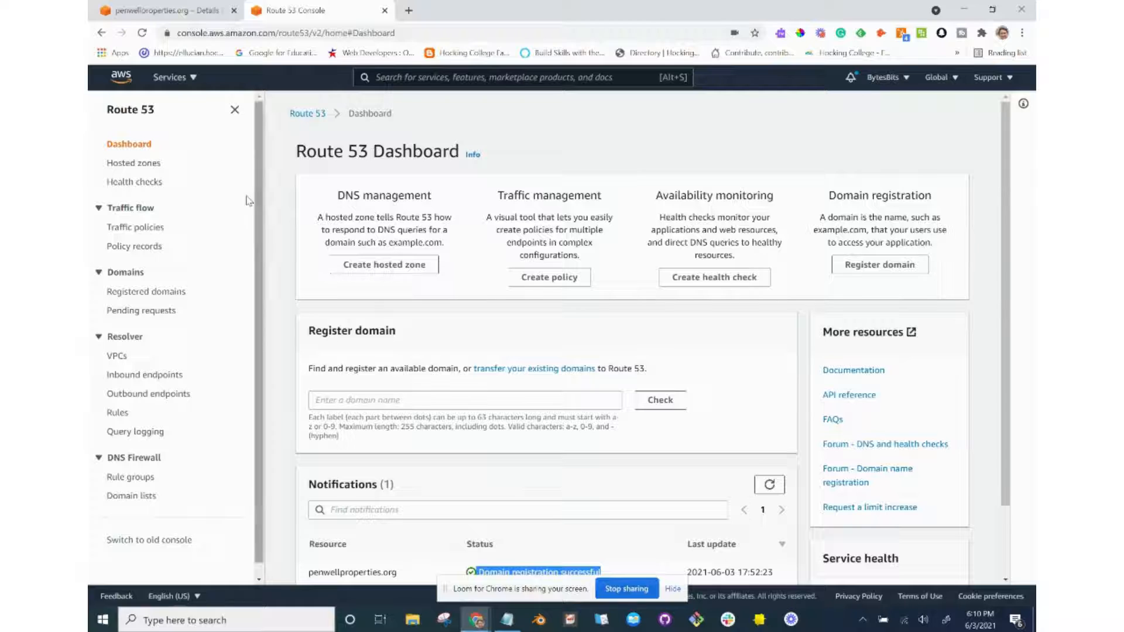
{"action": "scroll", "coordinate": [390, 350], "scroll_direction": "down", "scroll_amount": 2}
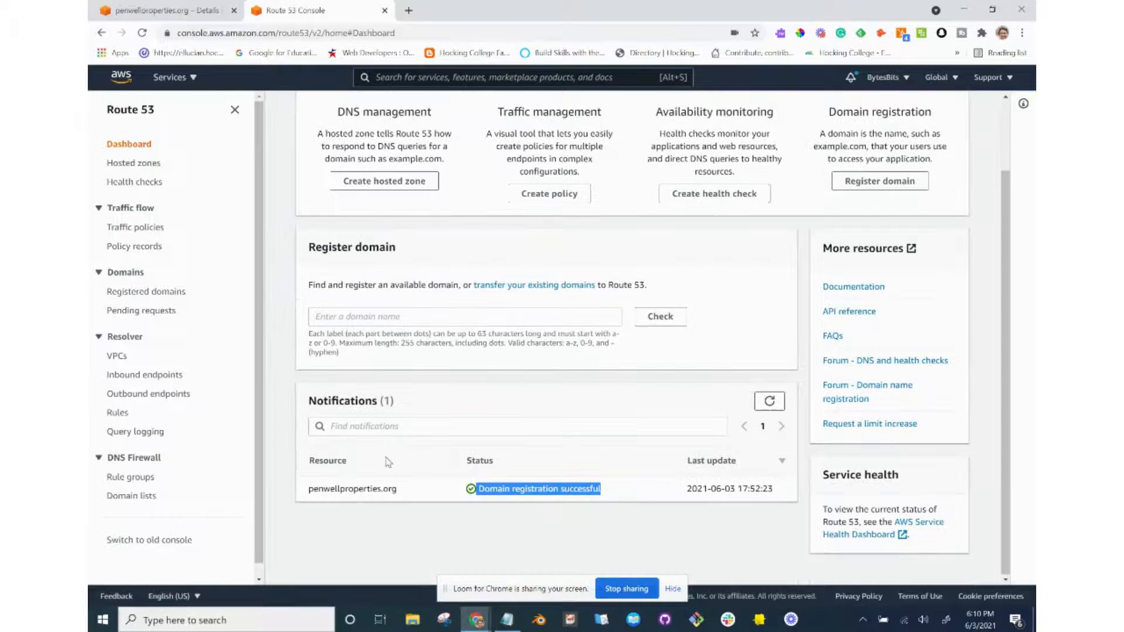
{"action": "left_click", "coordinate": [352, 492]}
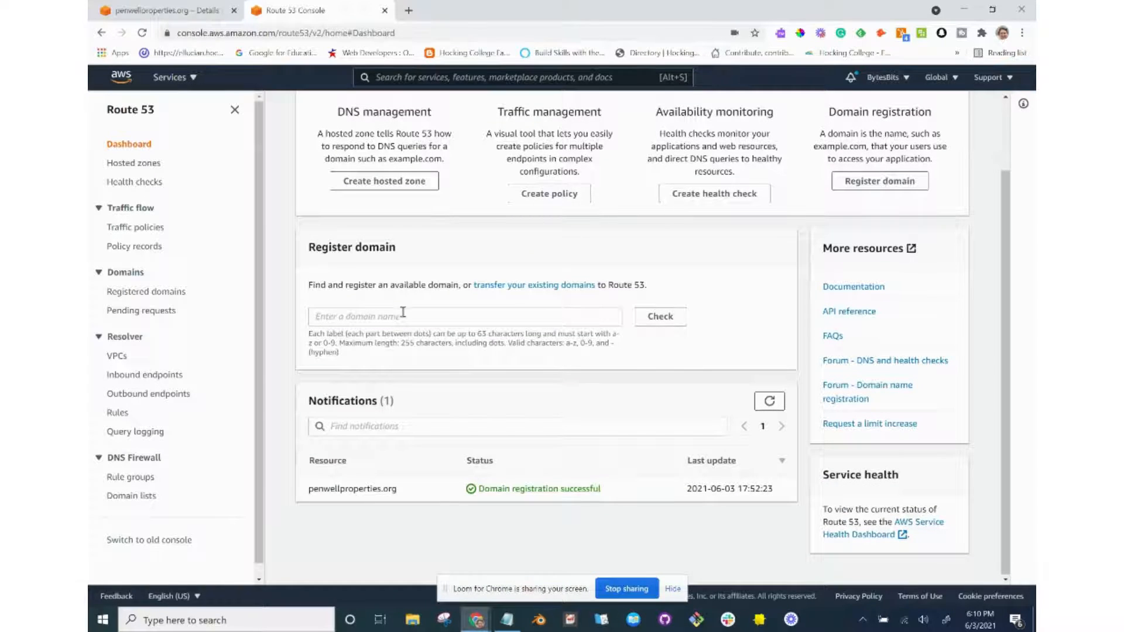
{"action": "left_click", "coordinate": [403, 316]}
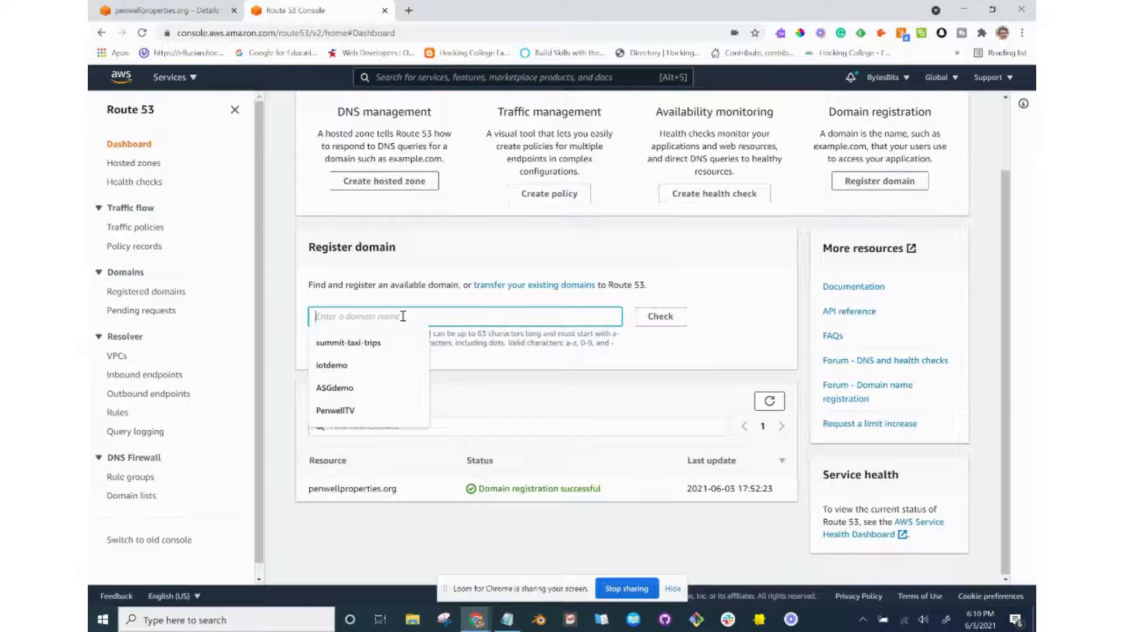
{"action": "left_click", "coordinate": [435, 306]}
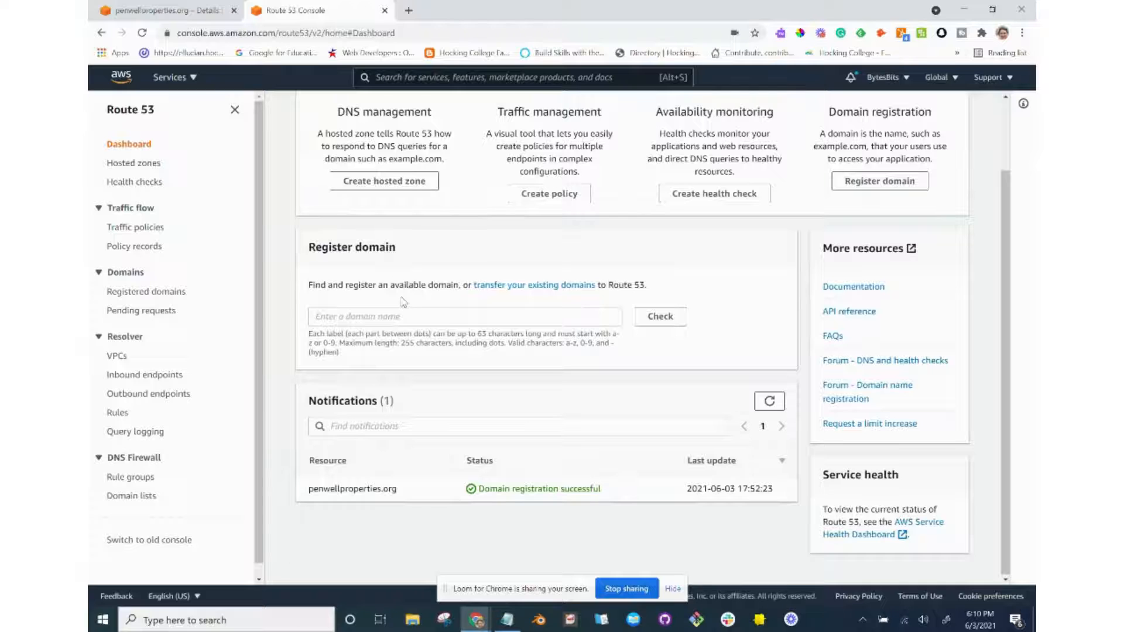
Open penwellproperties.org from Registered domains and view its hosted zone under DNS management.
{"action": "left_click", "coordinate": [154, 301]}
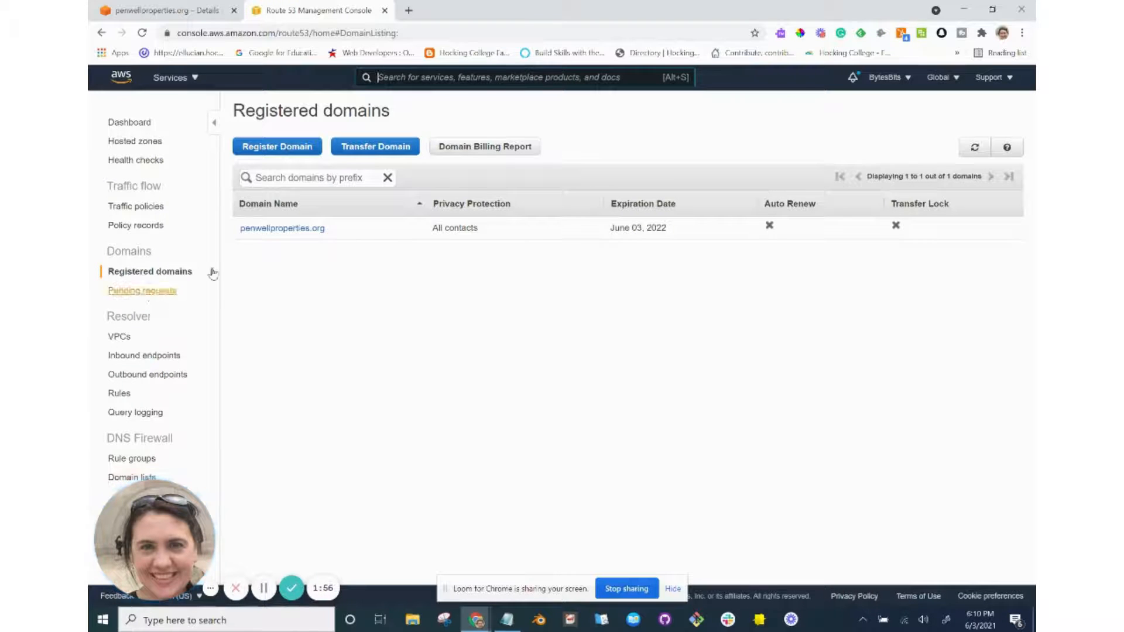
{"action": "left_click", "coordinate": [269, 229]}
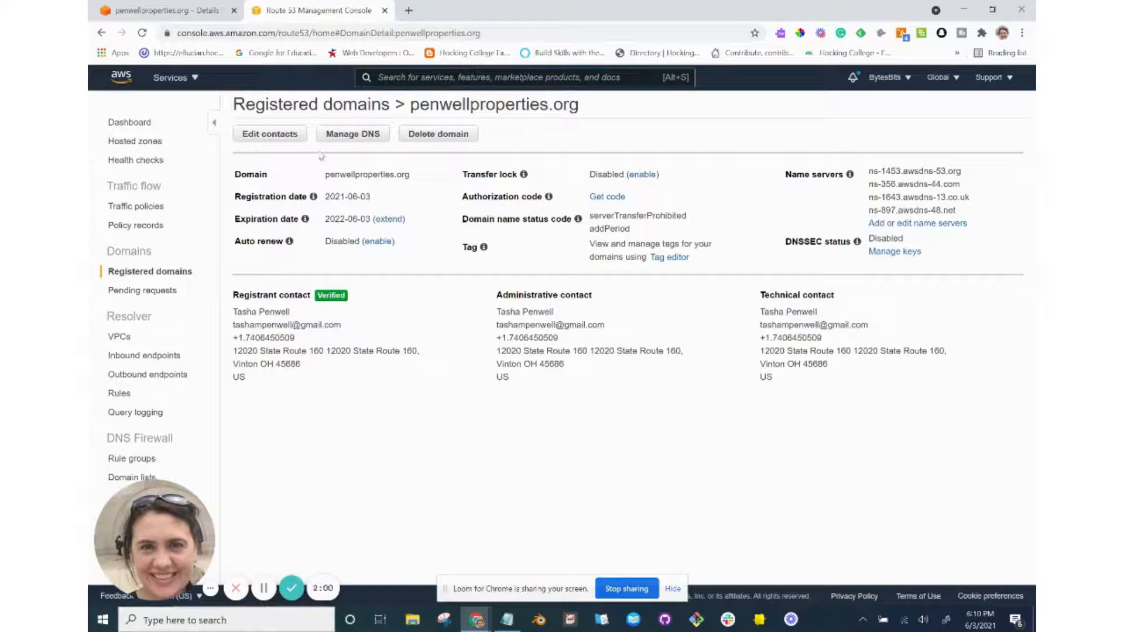
{"action": "left_click", "coordinate": [343, 143]}
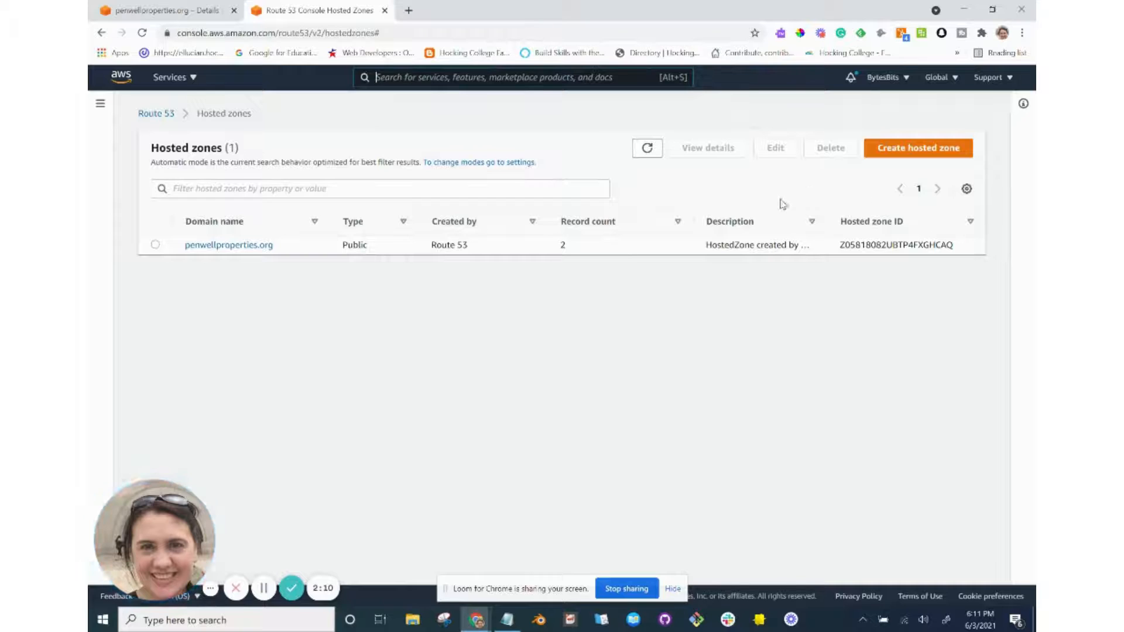
{"action": "left_click", "coordinate": [914, 162]}
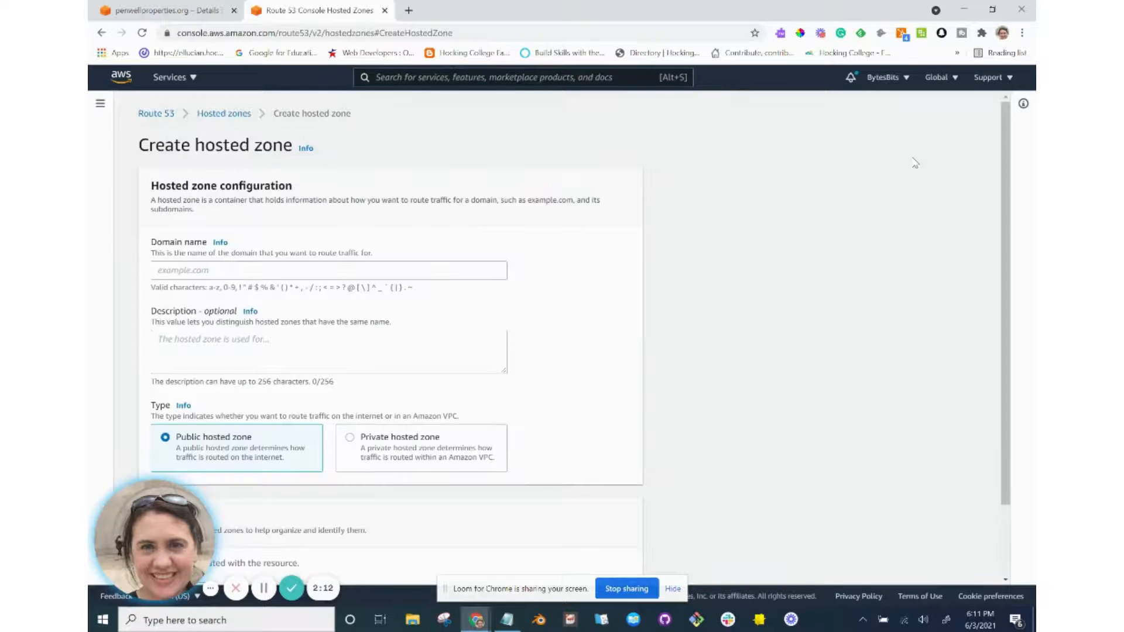
{"action": "scroll", "coordinate": [381, 352], "scroll_direction": "down", "scroll_amount": 3}
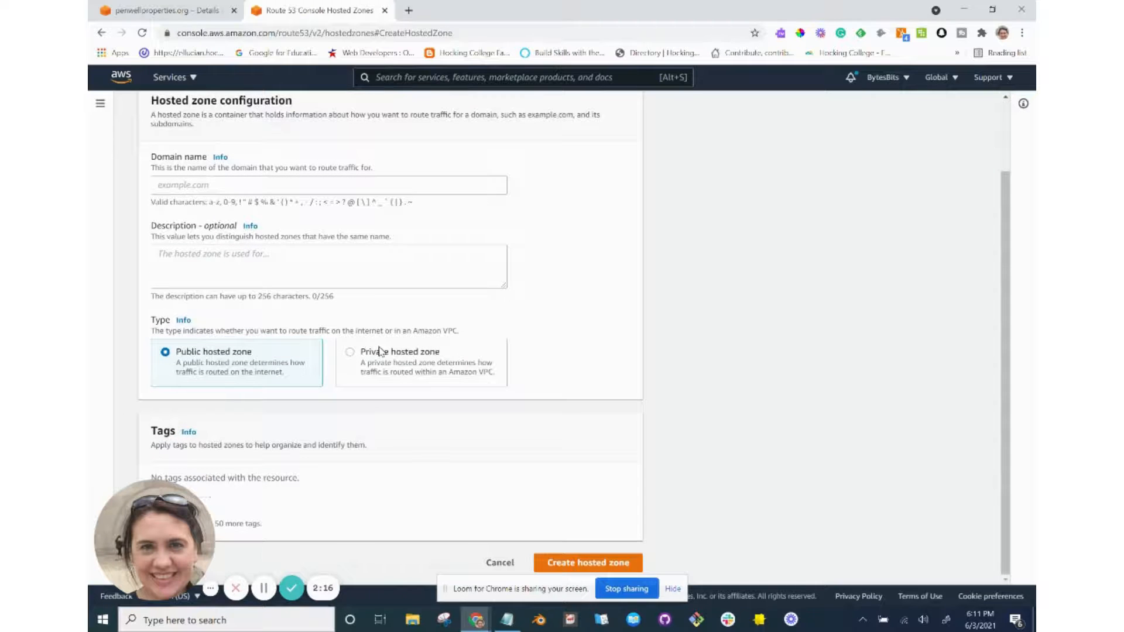
{"action": "left_click", "coordinate": [101, 33]}
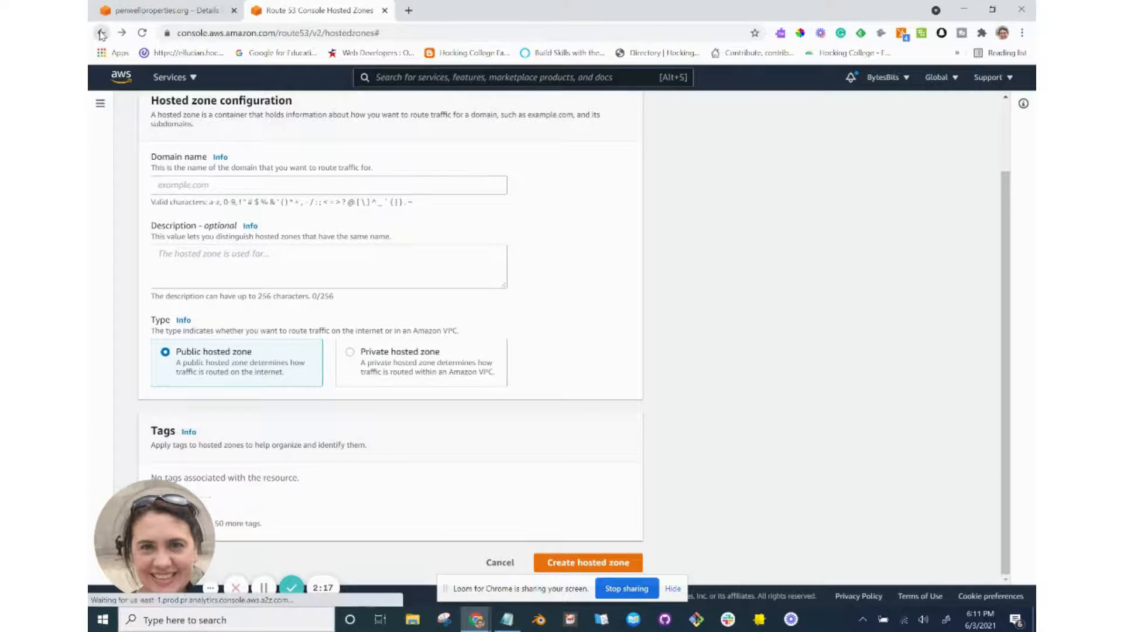
{"action": "left_click", "coordinate": [156, 244]}
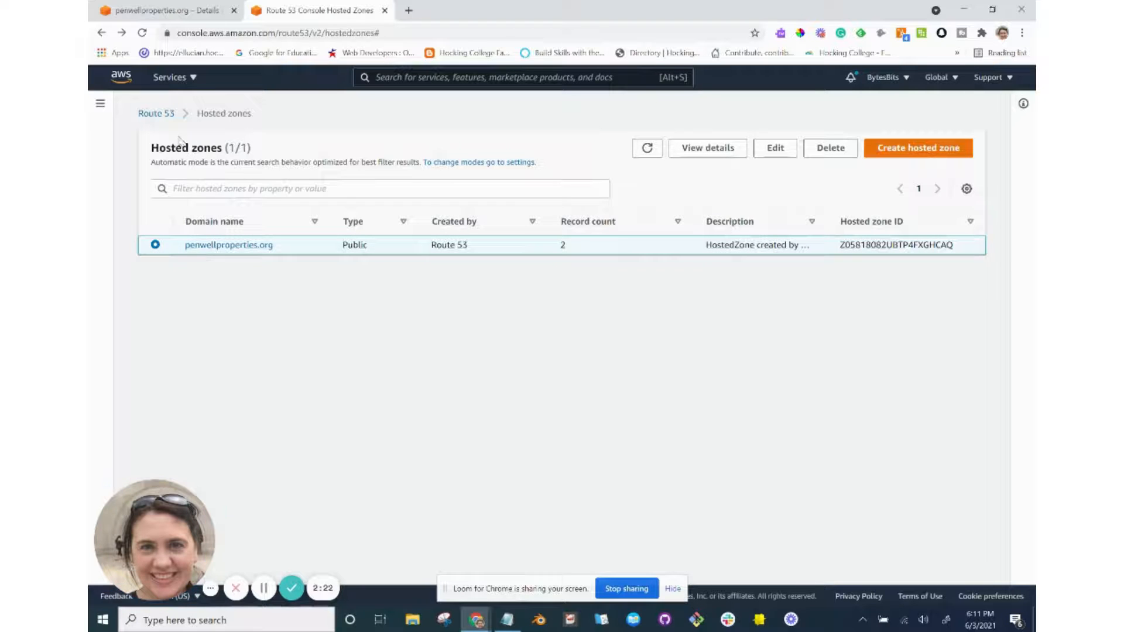
Go back to the penwellproperties.org domain details via Route 53 home, then bring up the tutorial.
{"action": "left_click", "coordinate": [101, 104]}
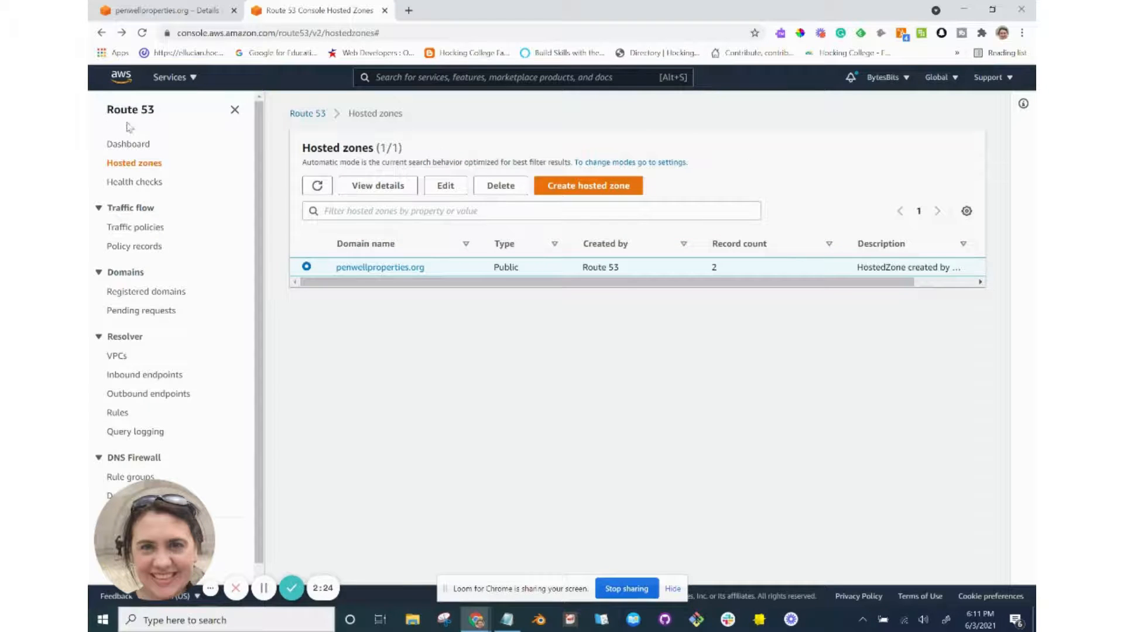
{"action": "left_click", "coordinate": [130, 109]}
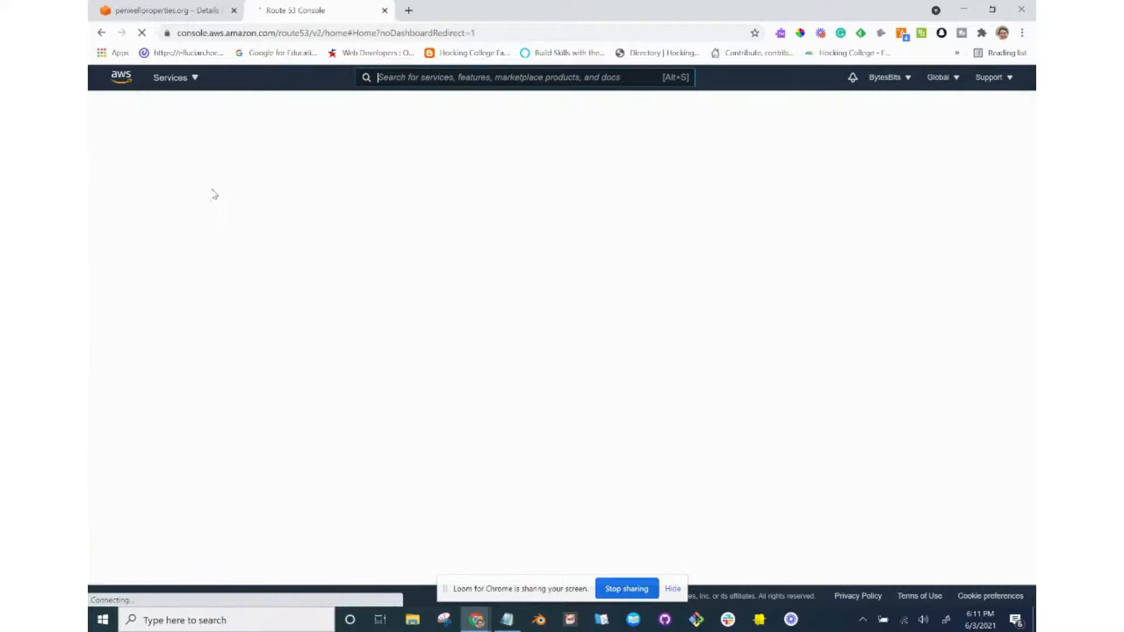
{"action": "scroll", "coordinate": [286, 265], "scroll_direction": "down", "scroll_amount": 1}
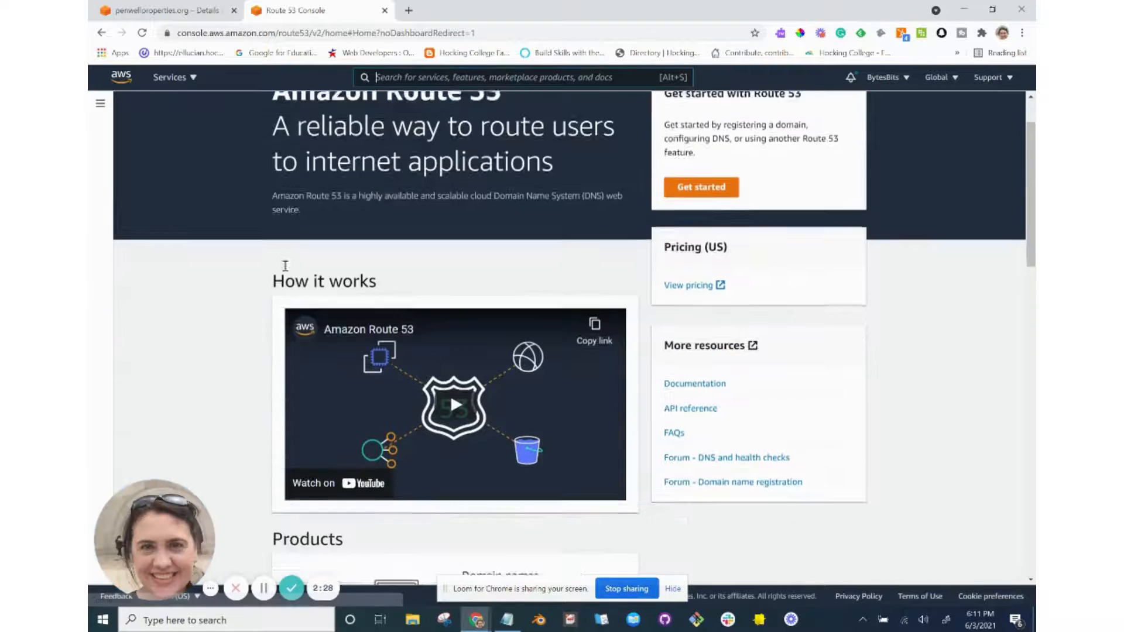
{"action": "scroll", "coordinate": [286, 265], "scroll_direction": "up", "scroll_amount": 2}
{"action": "left_click", "coordinate": [101, 103]}
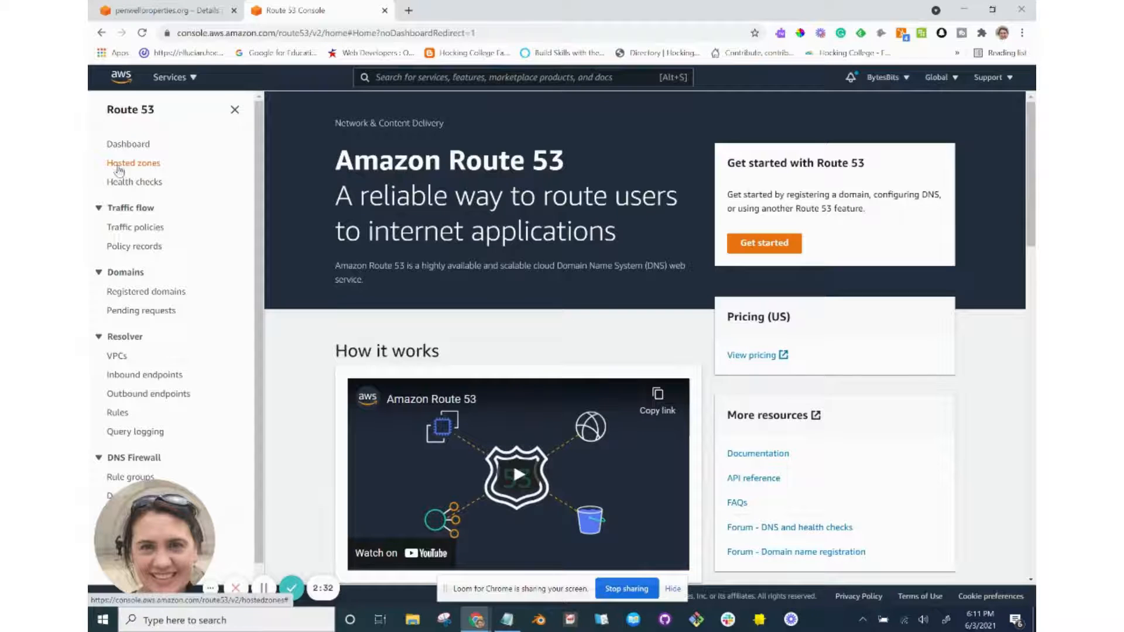
{"action": "left_click", "coordinate": [128, 295]}
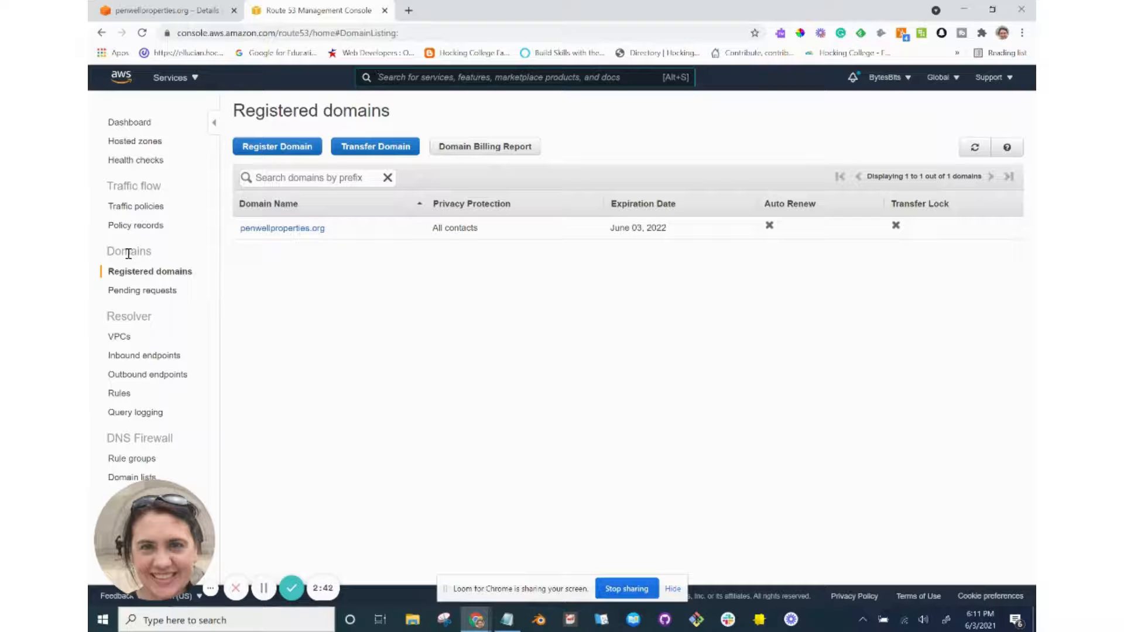
{"action": "left_click", "coordinate": [258, 229]}
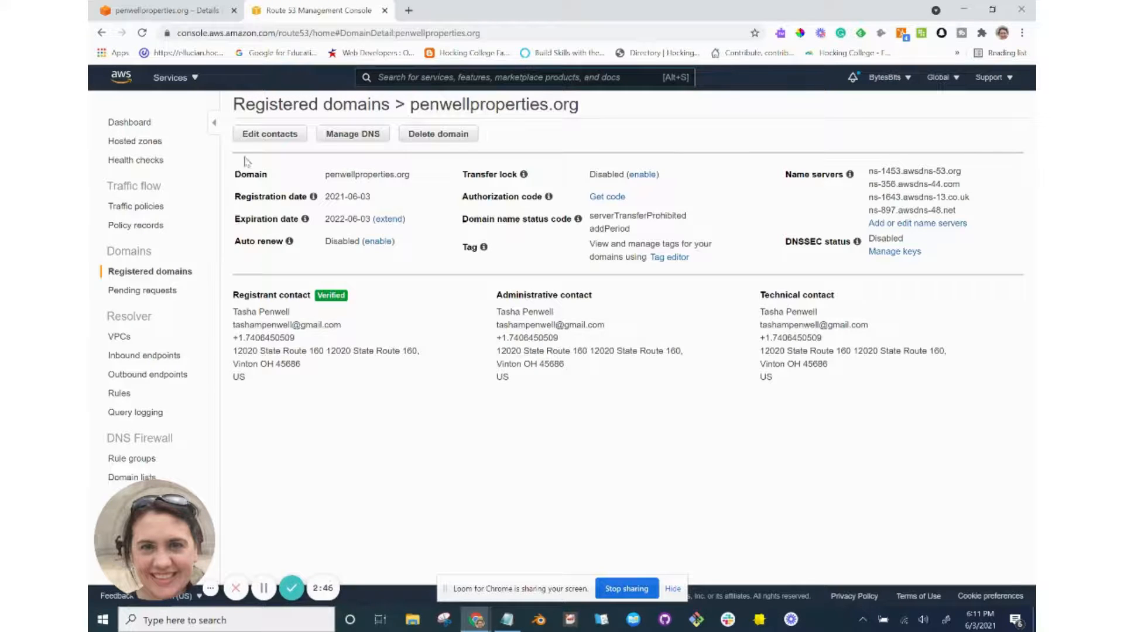
{"action": "key", "text": "alt+Tab"}
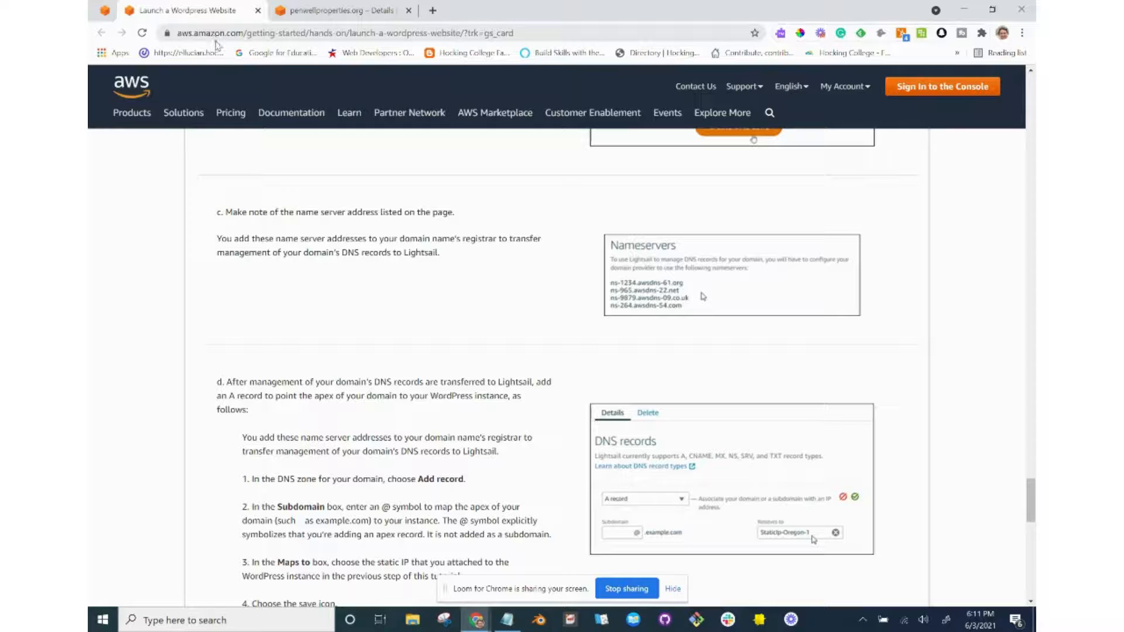
Glance at the Lightsail and tutorial tabs, then return to Route 53's penwellproperties.org domain details.
{"action": "left_click", "coordinate": [334, 20]}
{"action": "left_click", "coordinate": [208, 17]}
{"action": "key", "text": "alt+Tab"}
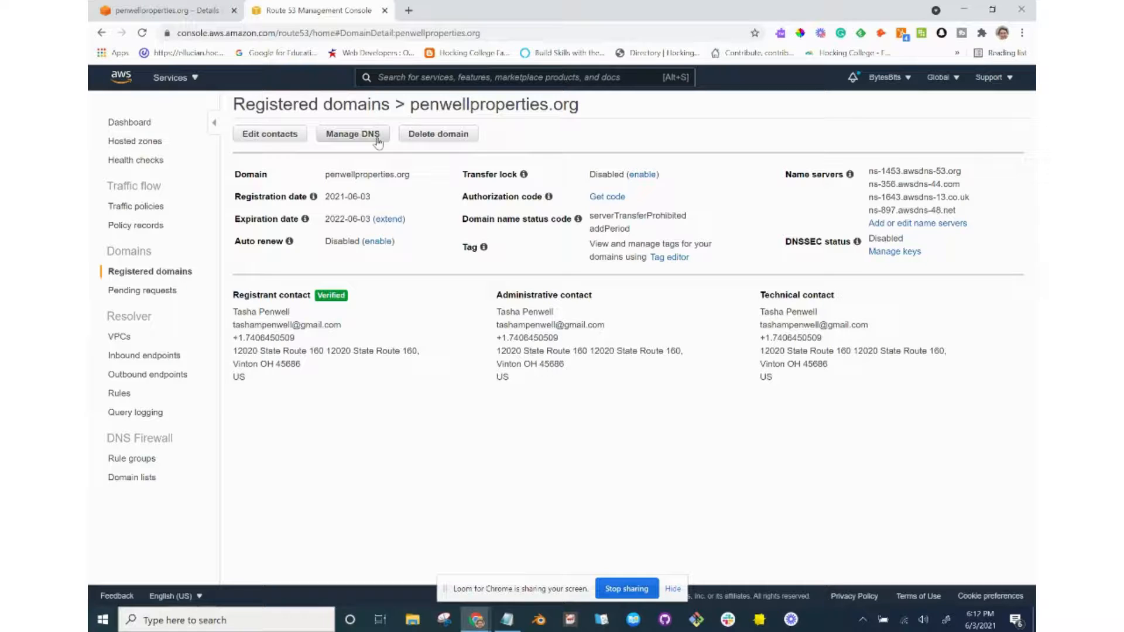
Open the name server editor for penwellproperties.org and locate the Lightsail DNS zone tab.
{"action": "left_click", "coordinate": [926, 228]}
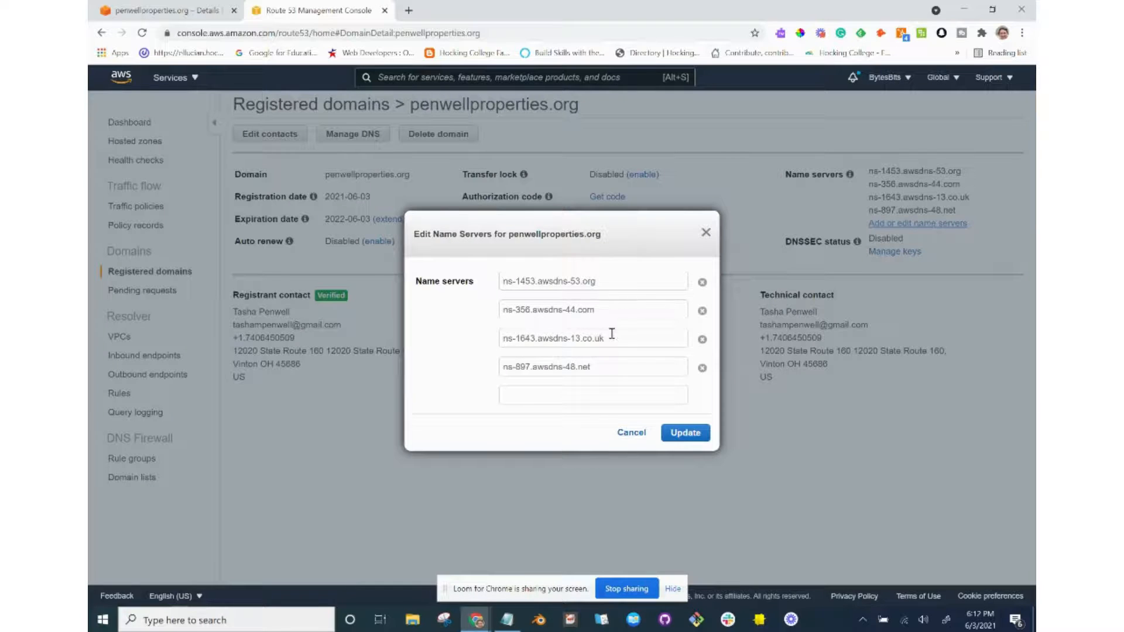
{"action": "key", "text": "alt+Tab"}
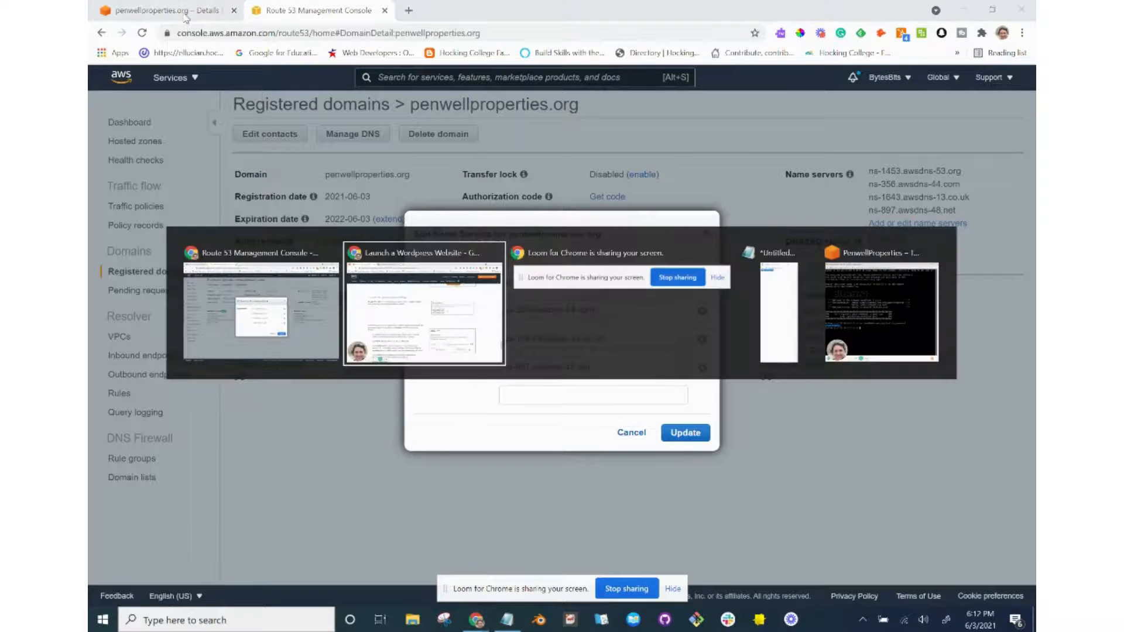
{"action": "key", "text": "alt+Tab"}
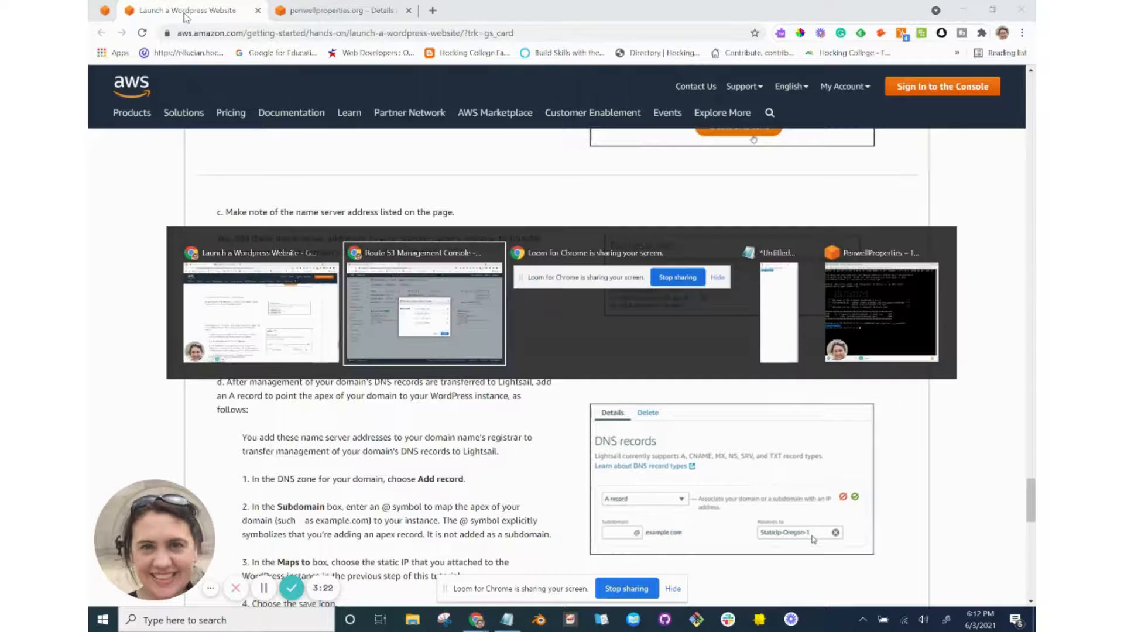
{"action": "key", "text": "alt+Tab"}
{"action": "key", "text": "alt+Tab"}
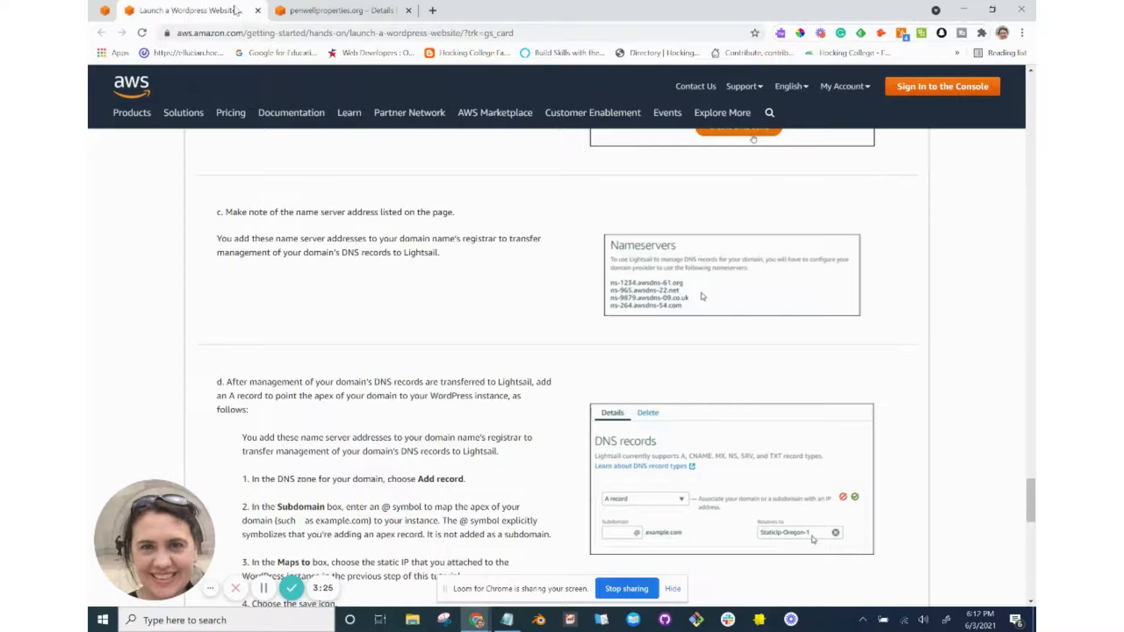
{"action": "left_click", "coordinate": [309, 12]}
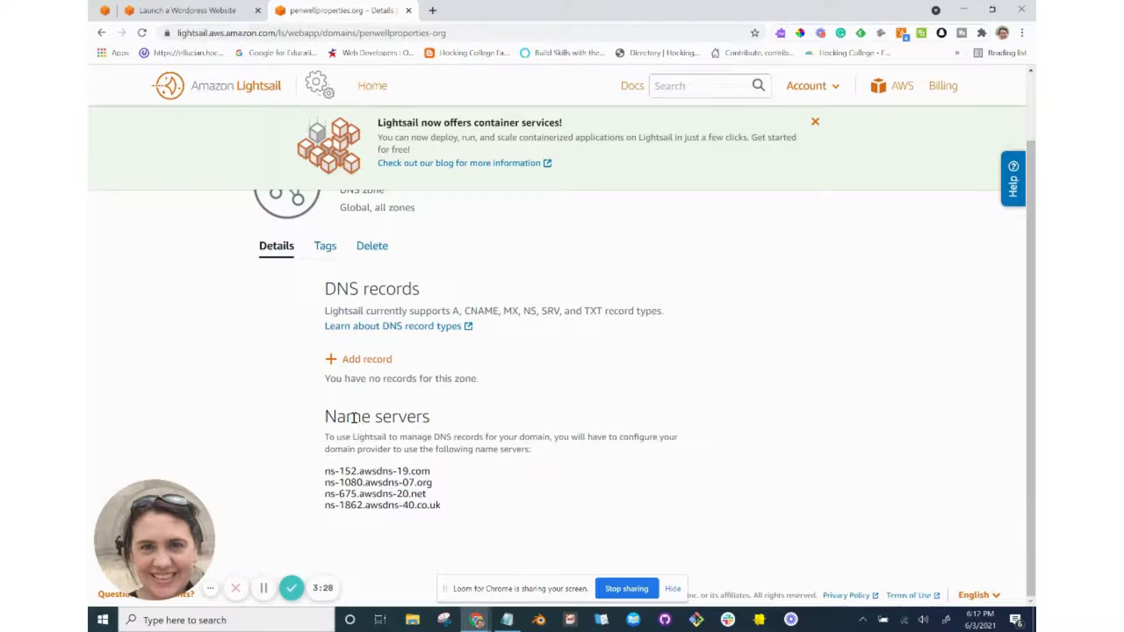
{"action": "key", "text": "alt+Tab"}
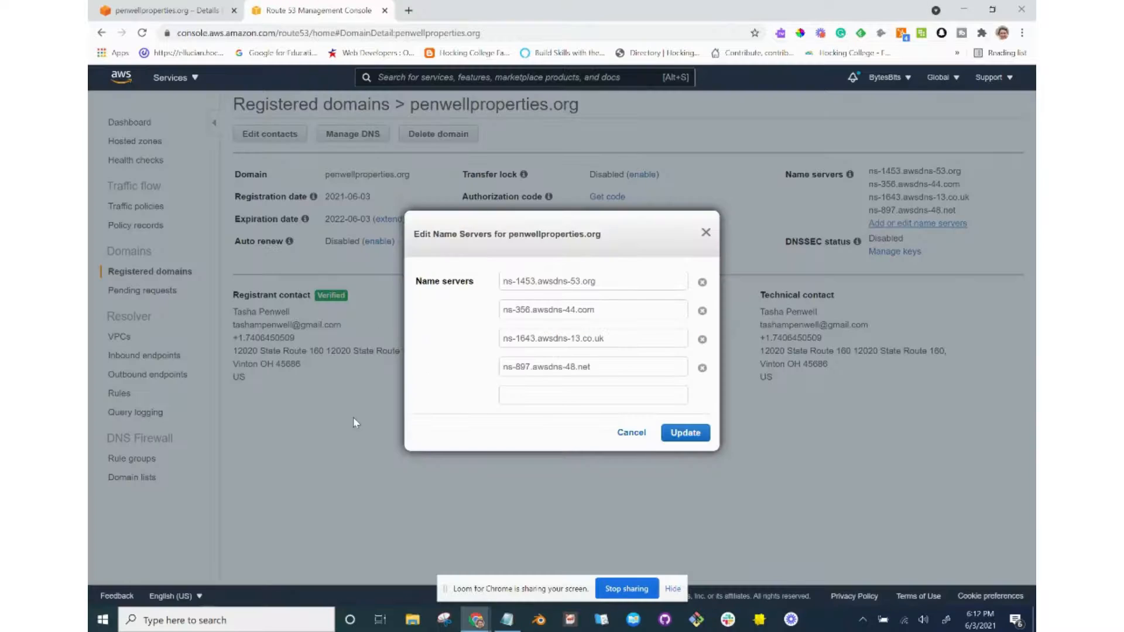
{"action": "key", "text": "alt+Tab"}
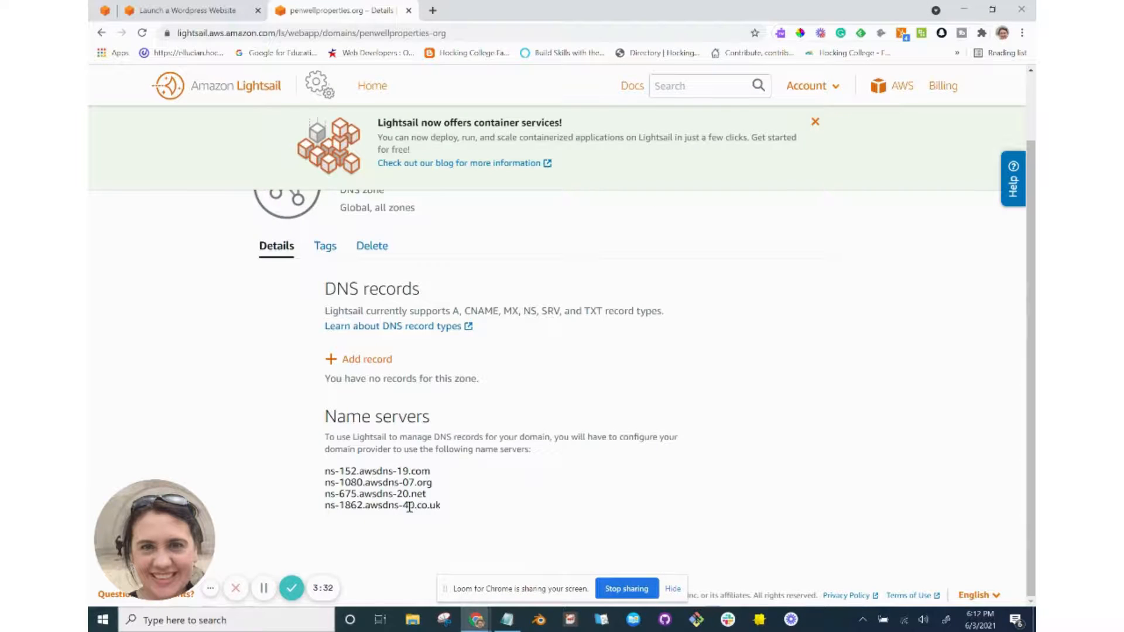
Copy the four Lightsail name servers, paste them into a name-server field, then undo.
{"action": "left_click_drag", "start_coordinate": [443, 511], "coordinate": [324, 475]}
{"action": "key", "text": "ctrl+c"}
{"action": "key", "text": "alt+Tab"}
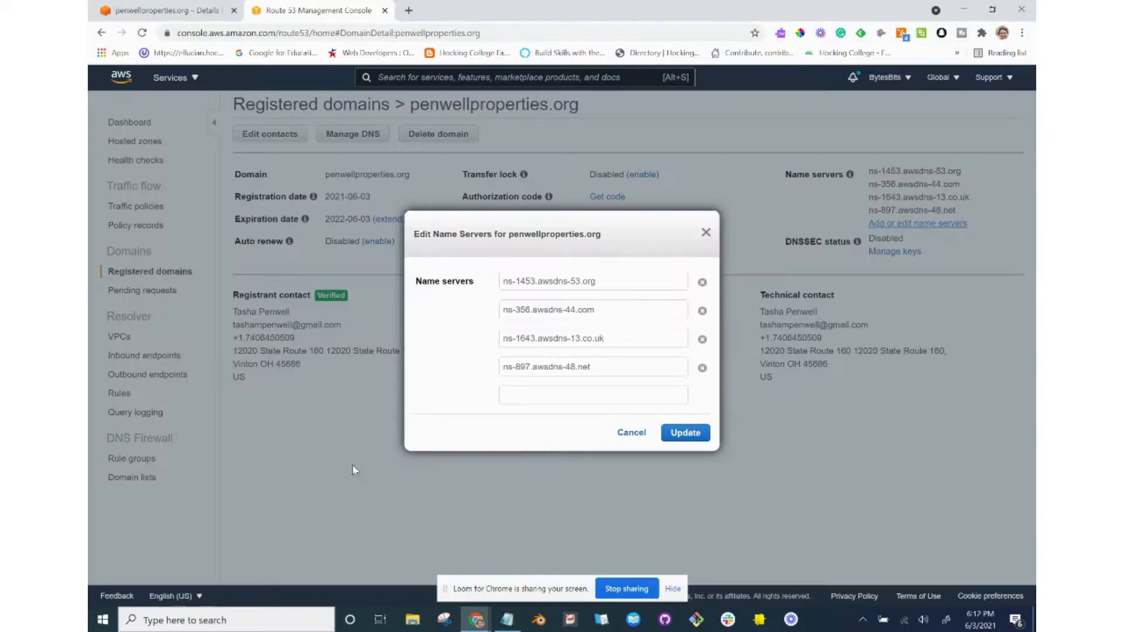
{"action": "left_click", "coordinate": [594, 397]}
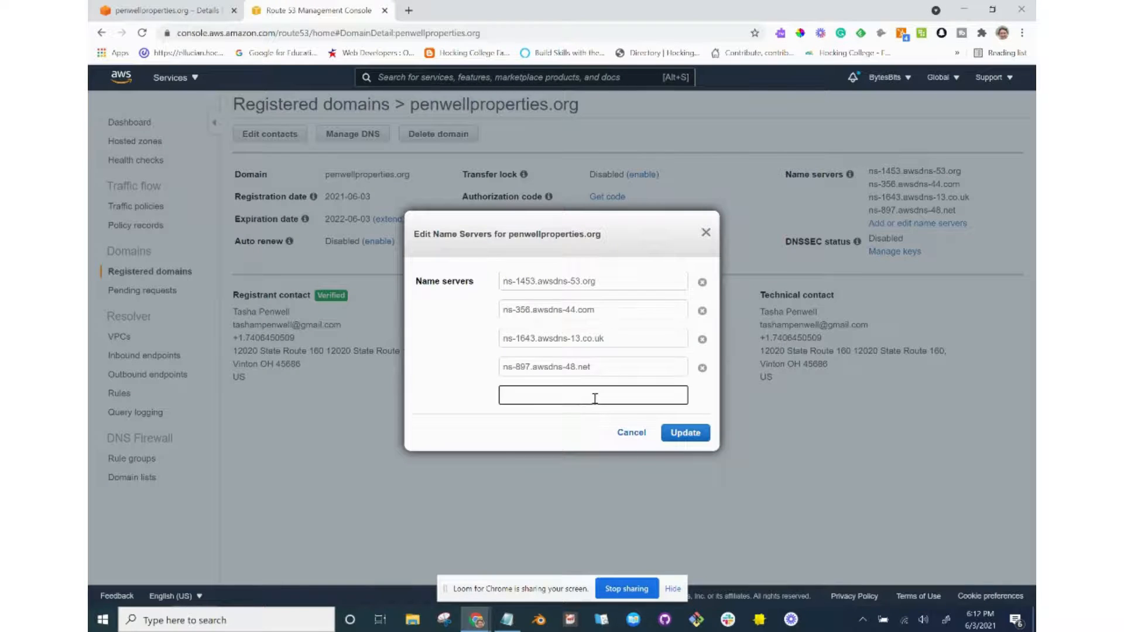
{"action": "key", "text": "ctrl+v"}
{"action": "key", "text": "ctrl+z"}
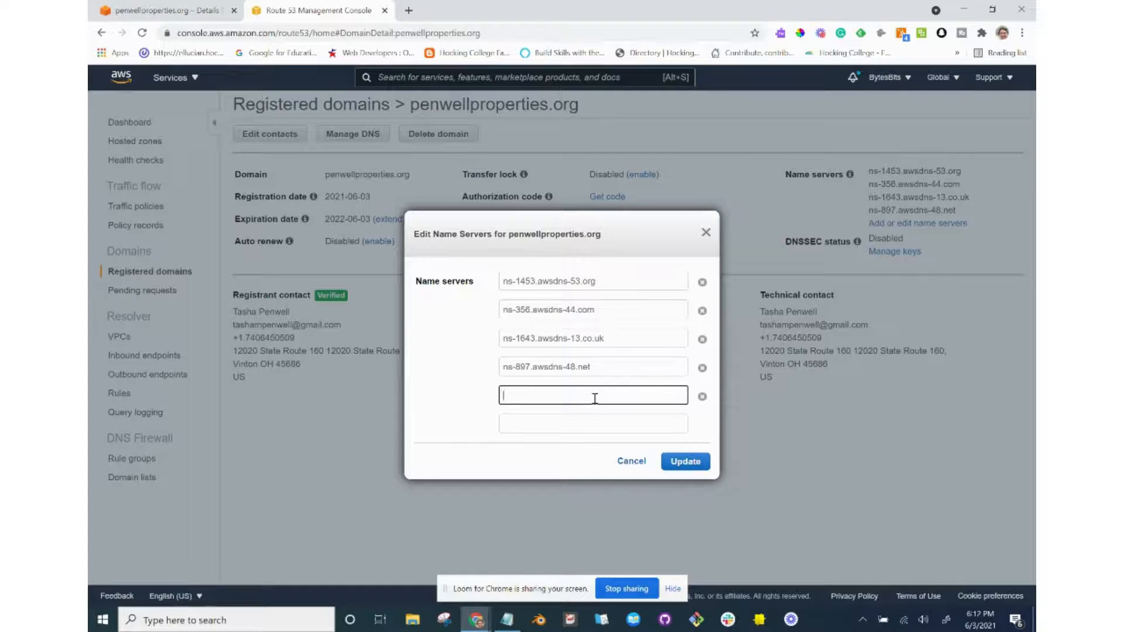
Close the name server editor without saving, leaving penwellproperties.org's name servers unchanged.
{"action": "key", "text": "alt+Tab"}
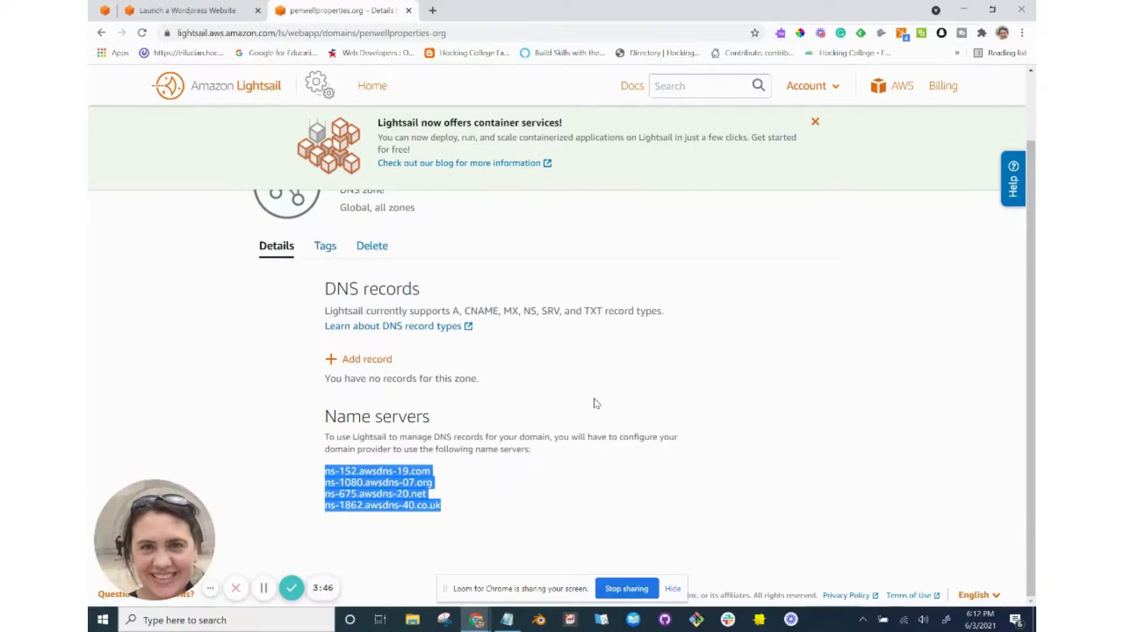
{"action": "key", "text": "alt+Tab"}
{"action": "left_click", "coordinate": [706, 232]}
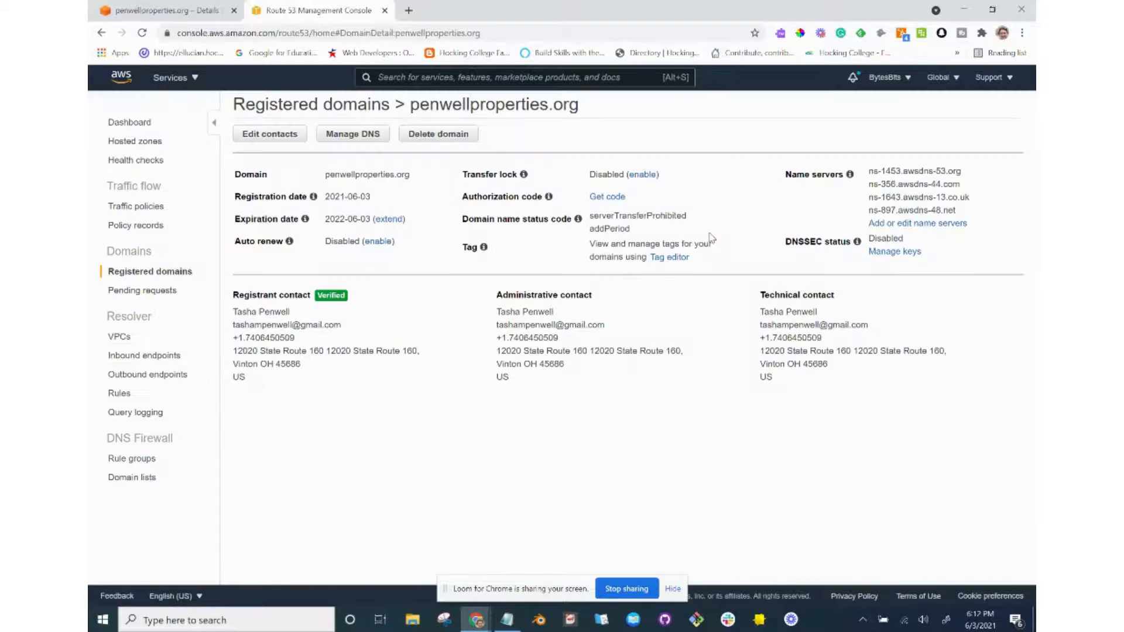
{"action": "mouse_move", "coordinate": [850, 176]}
{"action": "key", "text": "alt+Tab"}
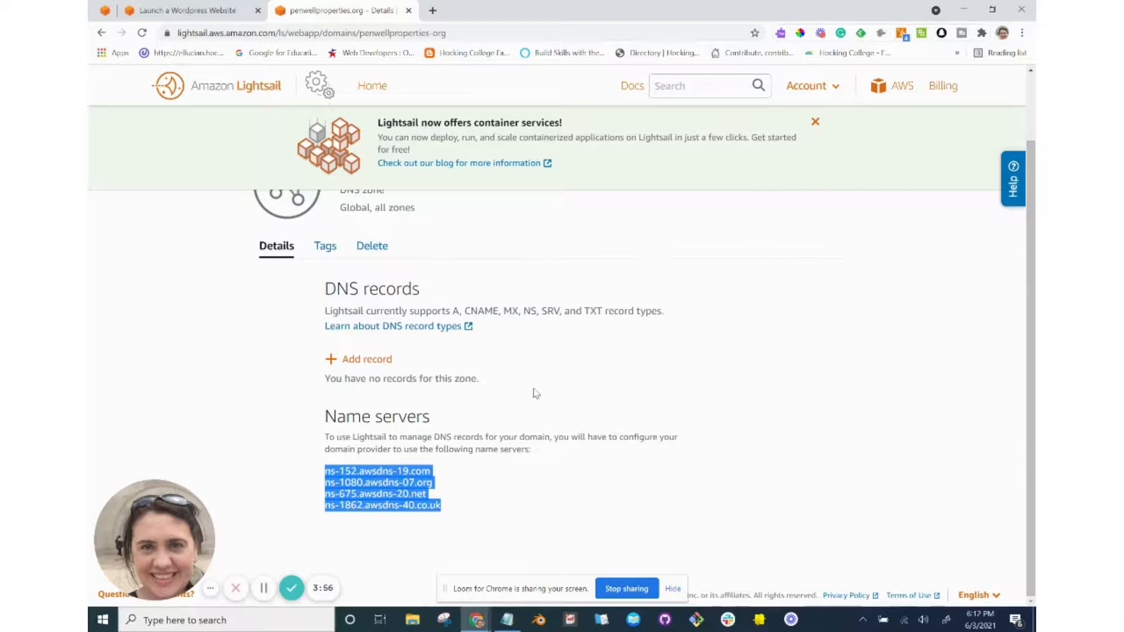
{"action": "key", "text": "alt+Tab"}
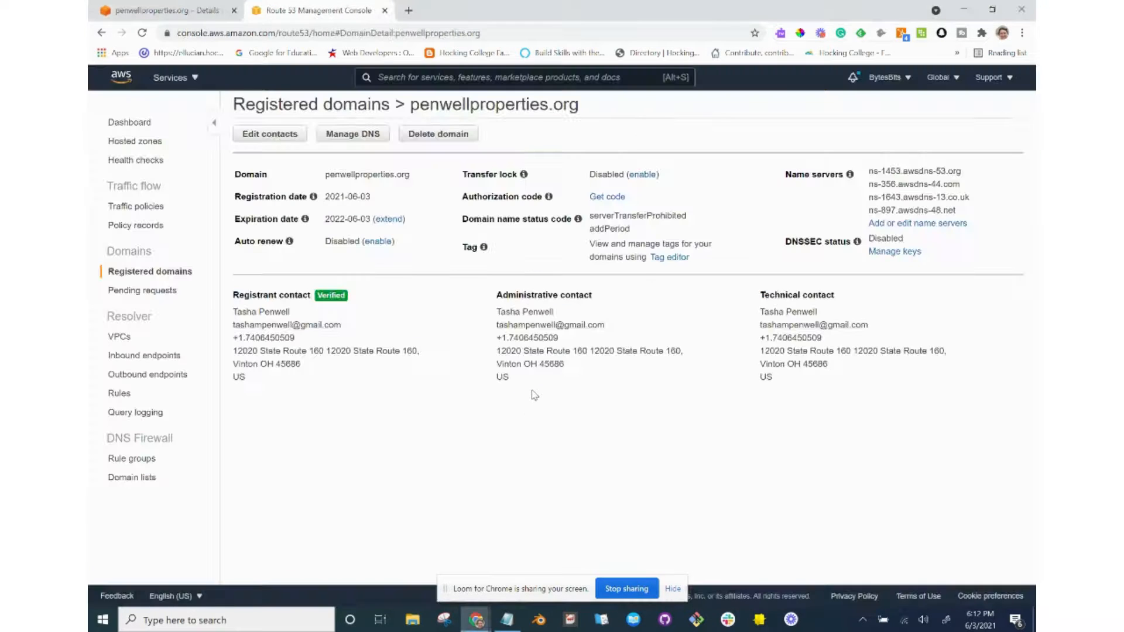
Paste the four Lightsail name servers into Notepad as a list.
{"action": "left_click", "coordinate": [510, 623]}
{"action": "key", "text": "ctrl+v"}
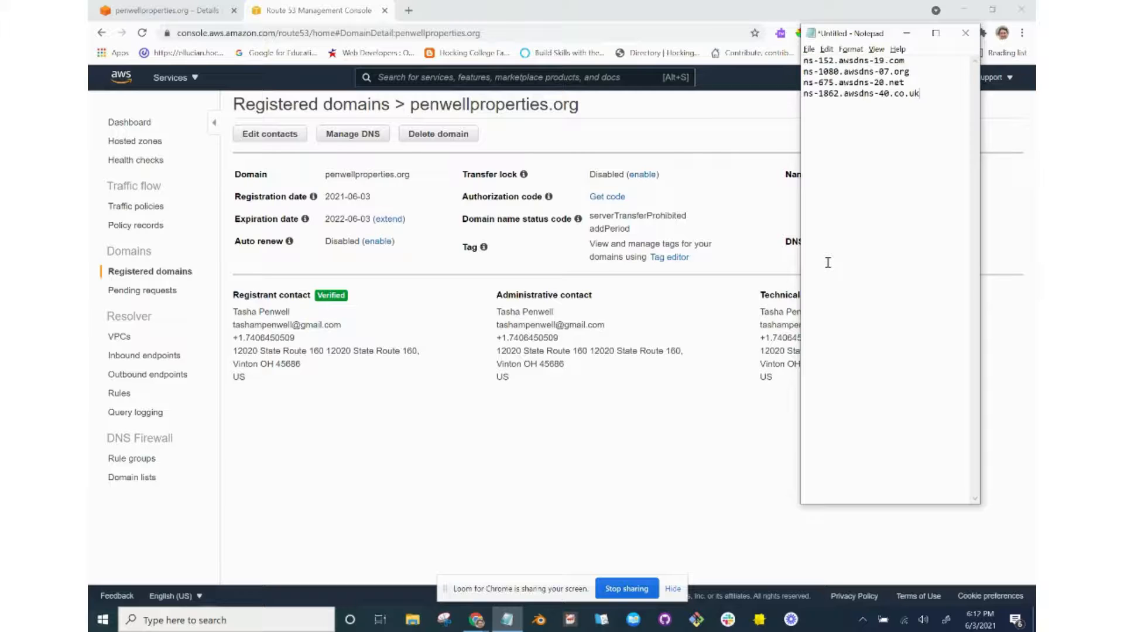
{"action": "left_click_drag", "start_coordinate": [881, 36], "coordinate": [600, 80]}
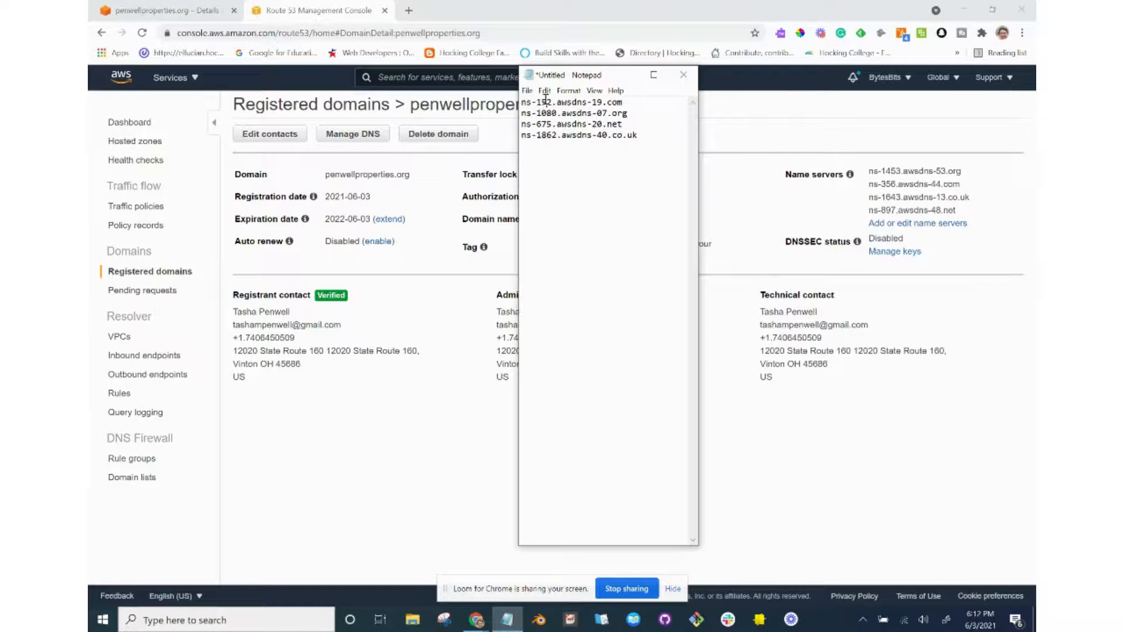
Add ns-152.awsdns-19.com as the fifth name server for penwellproperties.org.
{"action": "left_click_drag", "start_coordinate": [624, 103], "coordinate": [516, 103]}
{"action": "key", "text": "ctrl+c"}
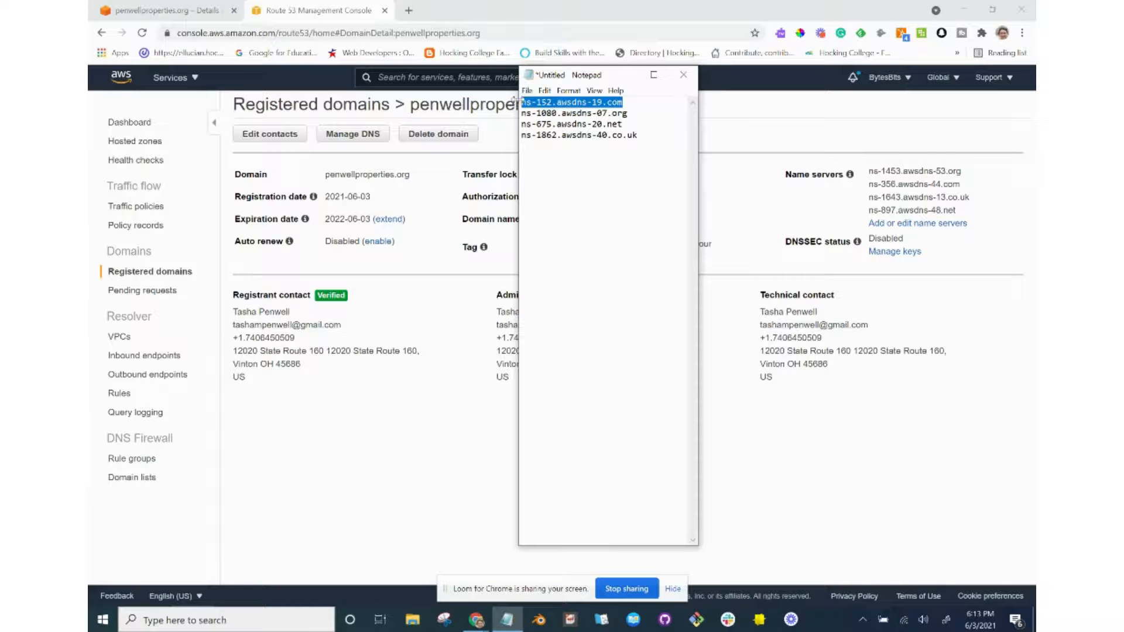
{"action": "key", "text": "alt+Tab"}
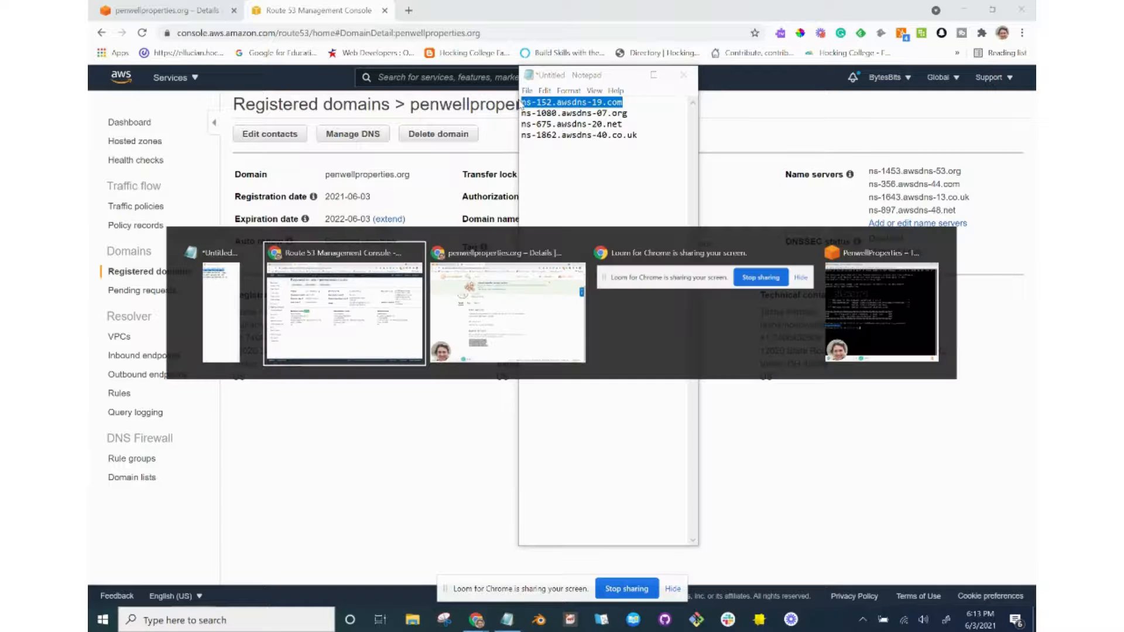
{"action": "left_click", "coordinate": [940, 226]}
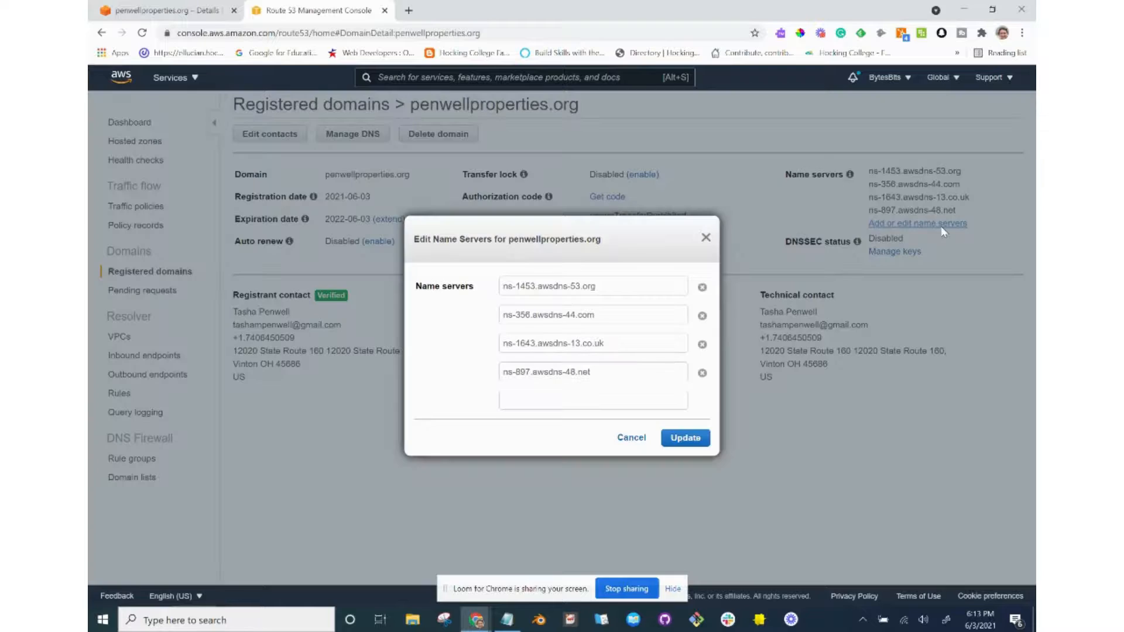
{"action": "left_click", "coordinate": [631, 402]}
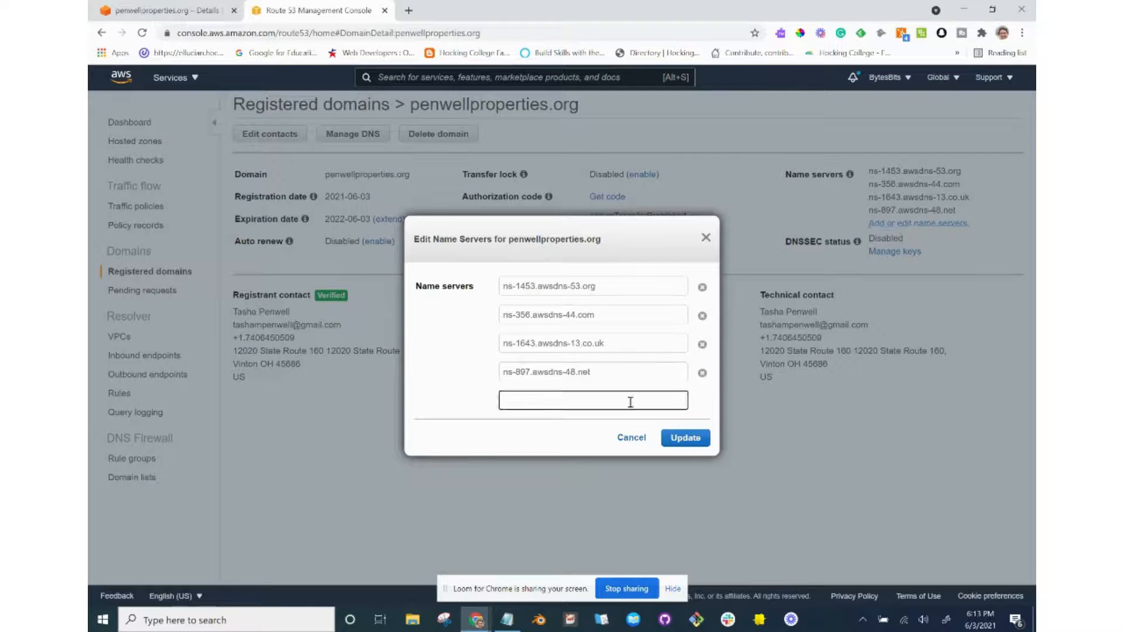
{"action": "key", "text": "ctrl+v"}
Add ns-1080.awsdns-07.org as the sixth name server.
{"action": "key", "text": "alt+Tab"}
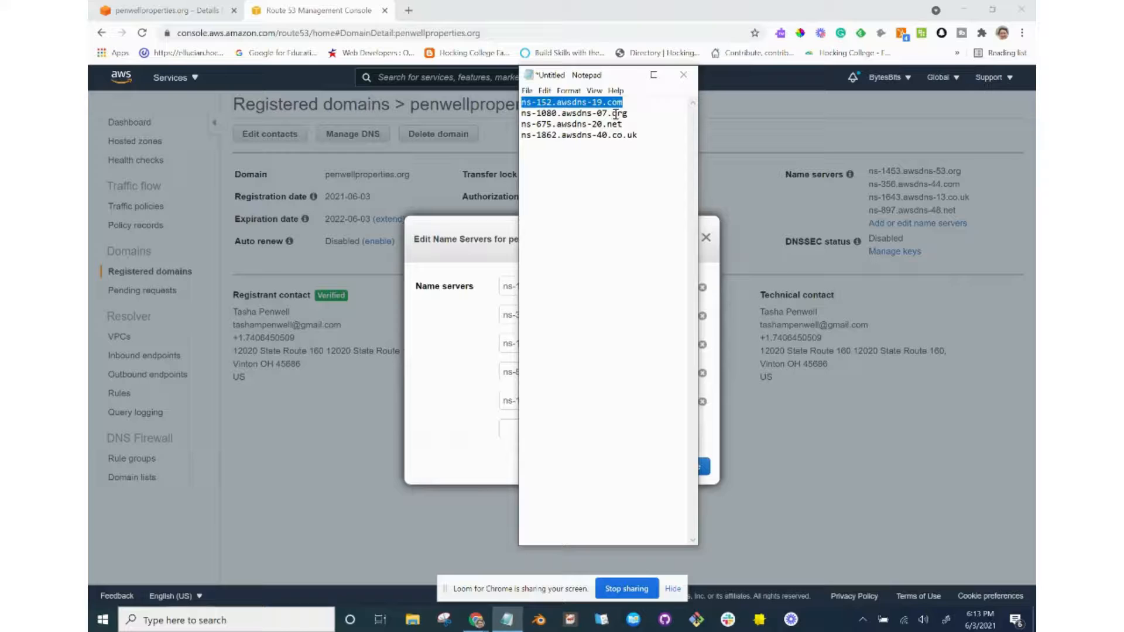
{"action": "left_click", "coordinate": [616, 114]}
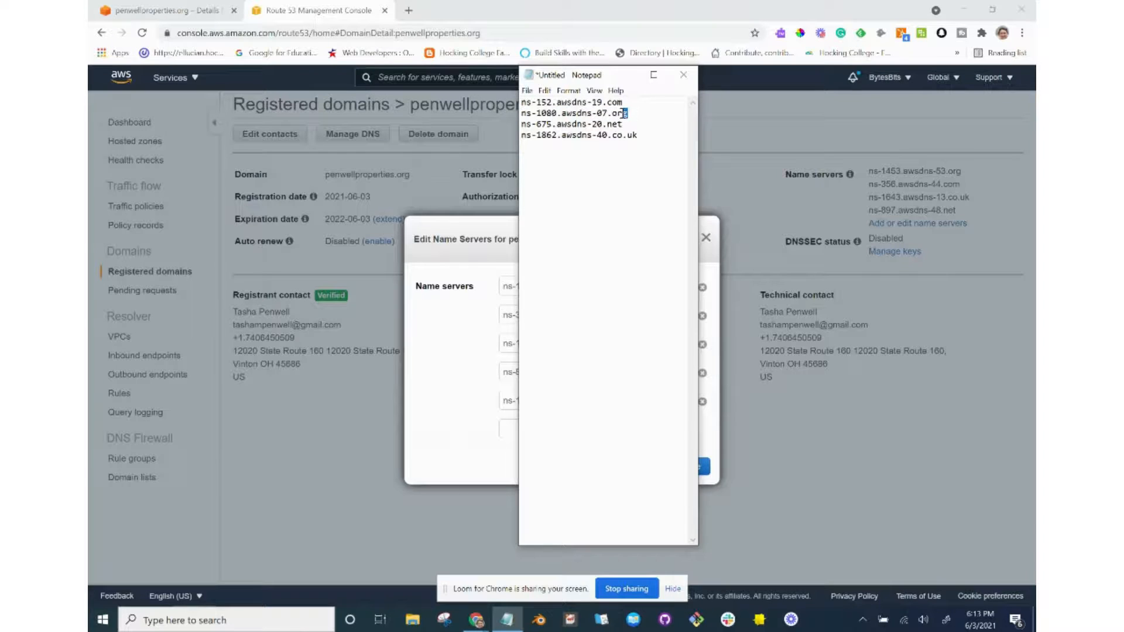
{"action": "left_click_drag", "start_coordinate": [629, 114], "coordinate": [520, 114]}
{"action": "key", "text": "ctrl+c"}
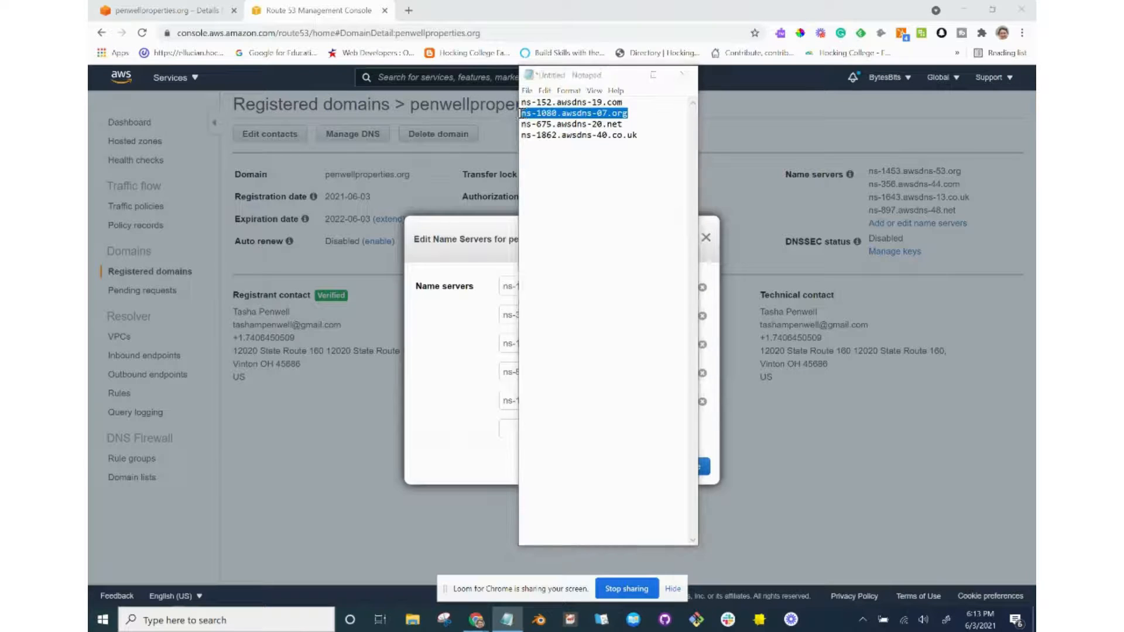
{"action": "key", "text": "alt+Tab"}
{"action": "left_click", "coordinate": [529, 430]}
{"action": "key", "text": "ctrl+v"}
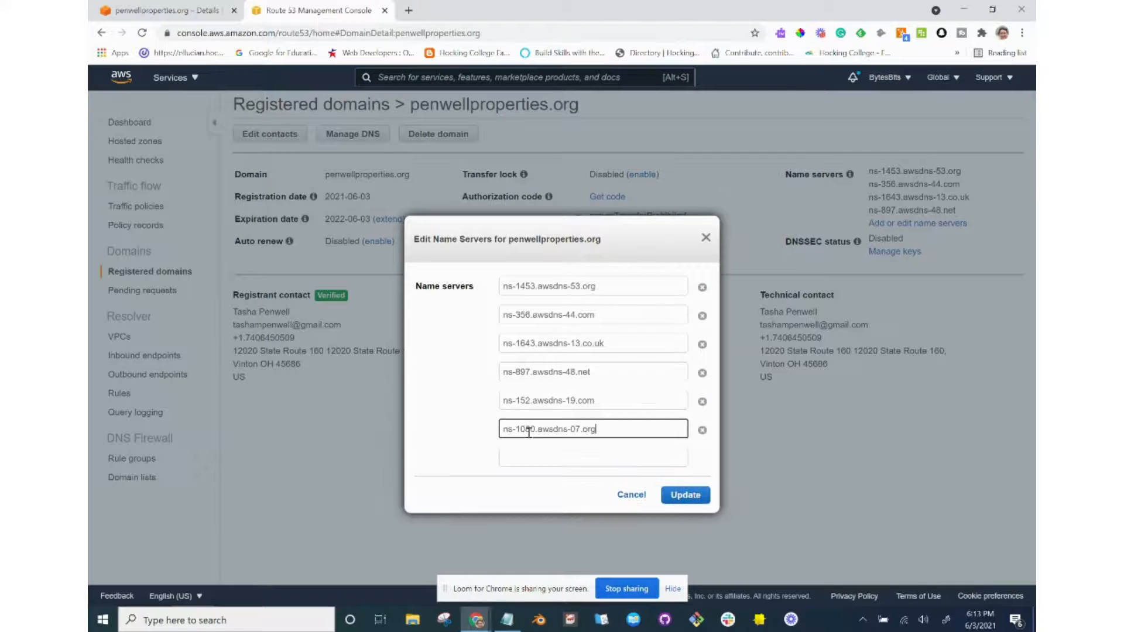
Add ns-675.awsdns-20.net as the seventh name server.
{"action": "key", "text": "alt+Tab"}
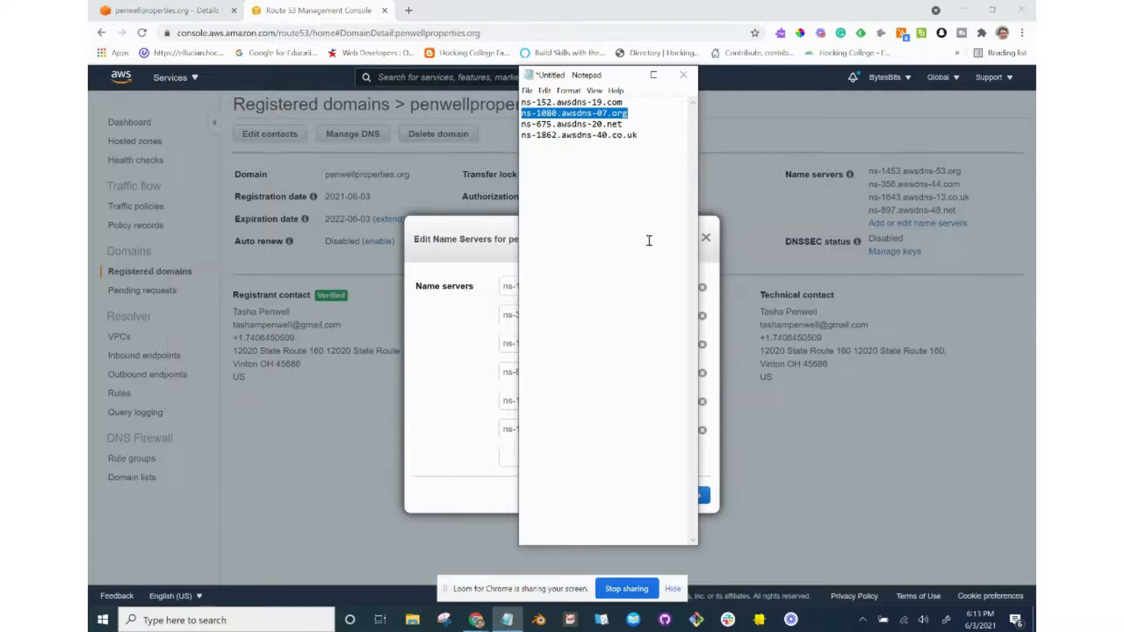
{"action": "triple_click", "coordinate": [620, 125]}
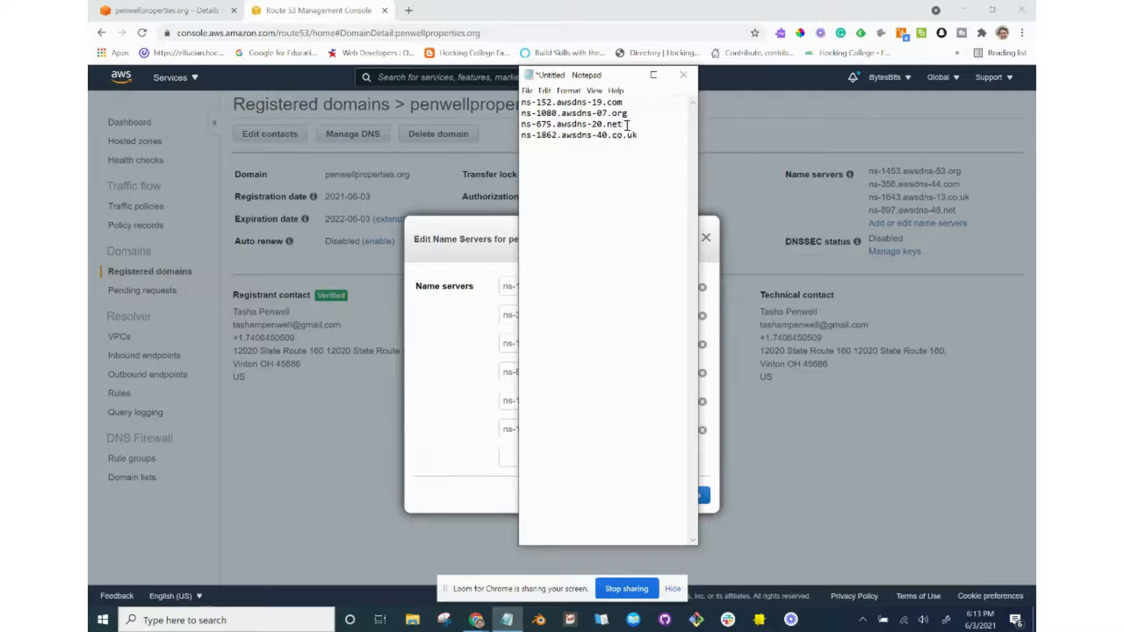
{"action": "double_click", "coordinate": [627, 126]}
{"action": "left_click_drag", "start_coordinate": [627, 125], "coordinate": [556, 132]}
{"action": "left_click", "coordinate": [558, 133]}
{"action": "left_click_drag", "start_coordinate": [628, 127], "coordinate": [510, 126]}
{"action": "key", "text": "ctrl+c"}
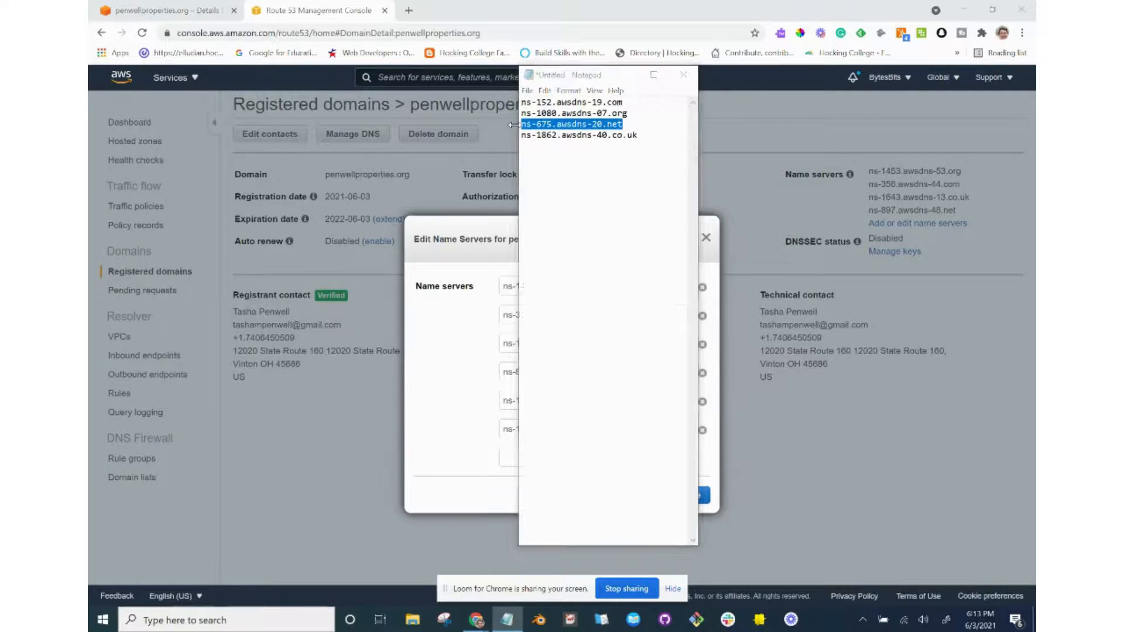
{"action": "key", "text": "alt+Tab"}
{"action": "left_click", "coordinate": [517, 457]}
{"action": "key", "text": "ctrl+v"}
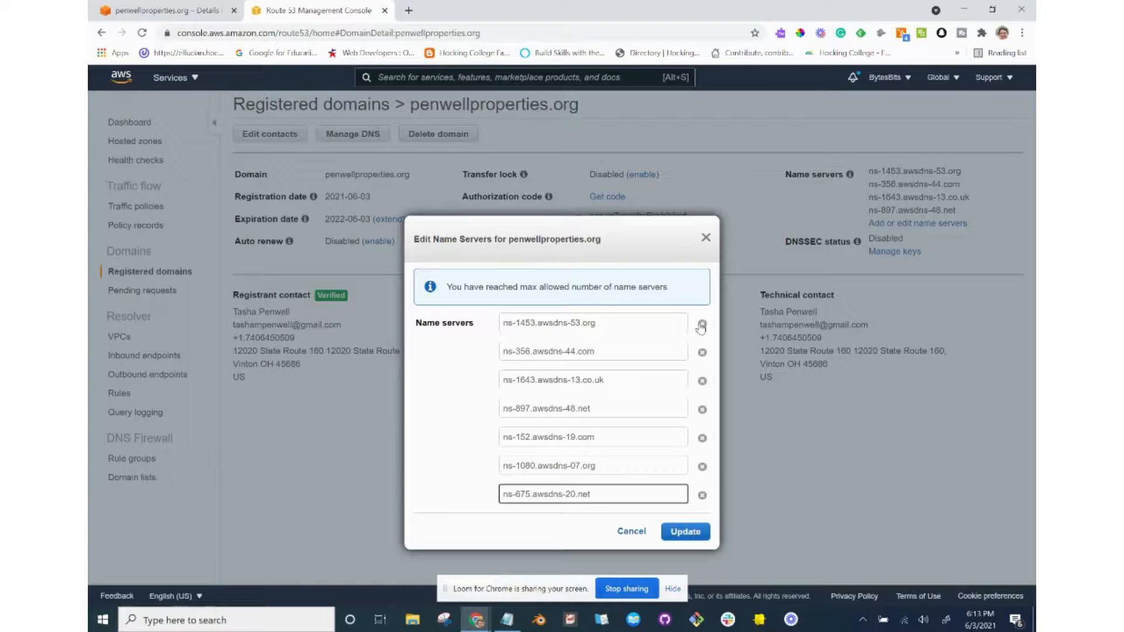
Remove ns-1453.awsdns-53.org from penwellproperties.org's name server list.
{"action": "key", "text": "alt+Tab"}
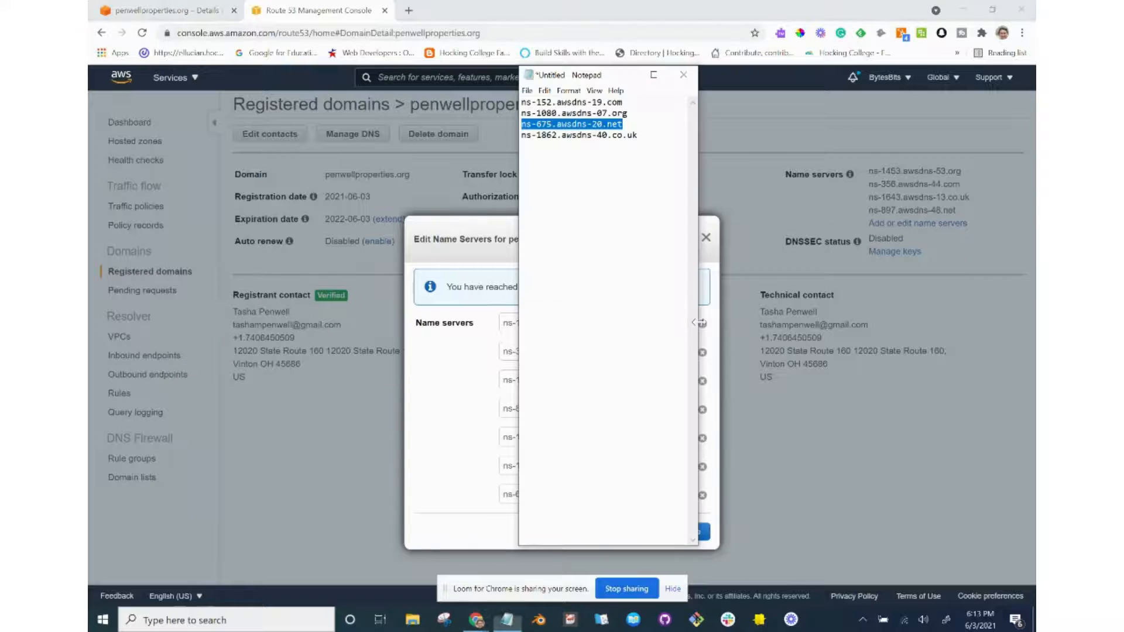
{"action": "left_click_drag", "start_coordinate": [606, 79], "coordinate": [804, 121]}
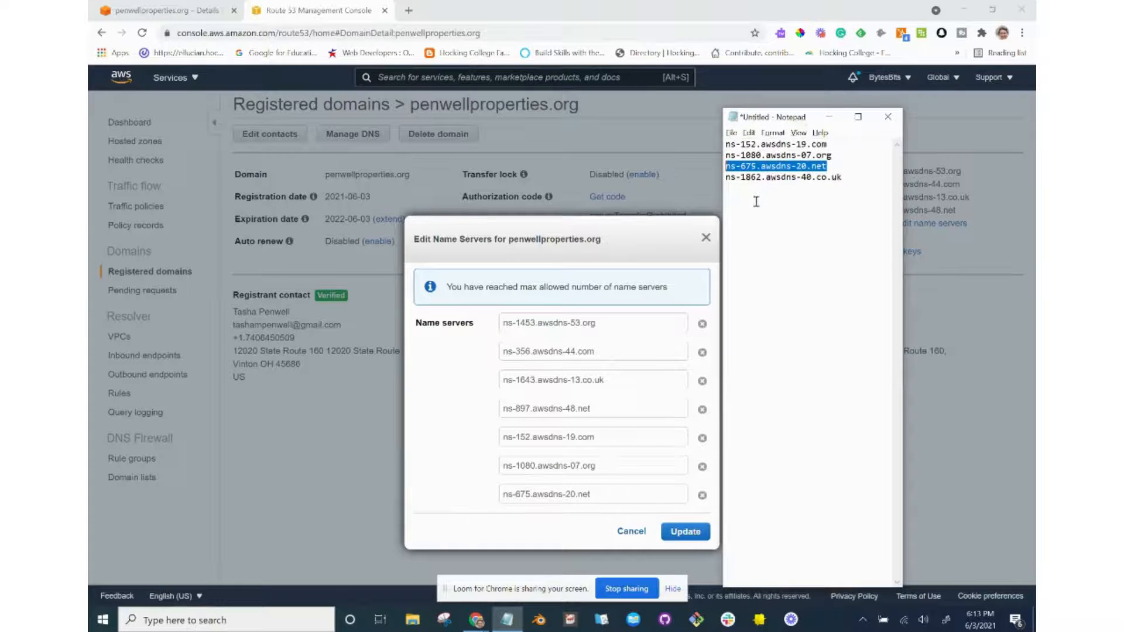
{"action": "left_click", "coordinate": [702, 325]}
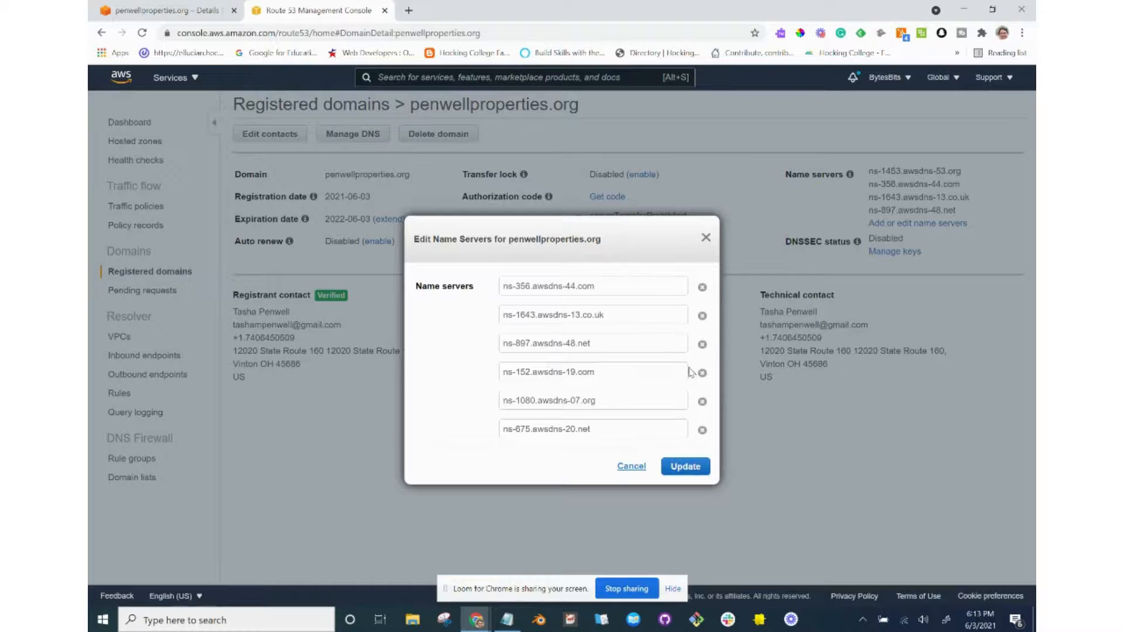
Replace ns-1643.awsdns-13.co.uk with ns-1862.awsdns-40.co.uk and submit the name server update.
{"action": "key", "text": "alt+Tab"}
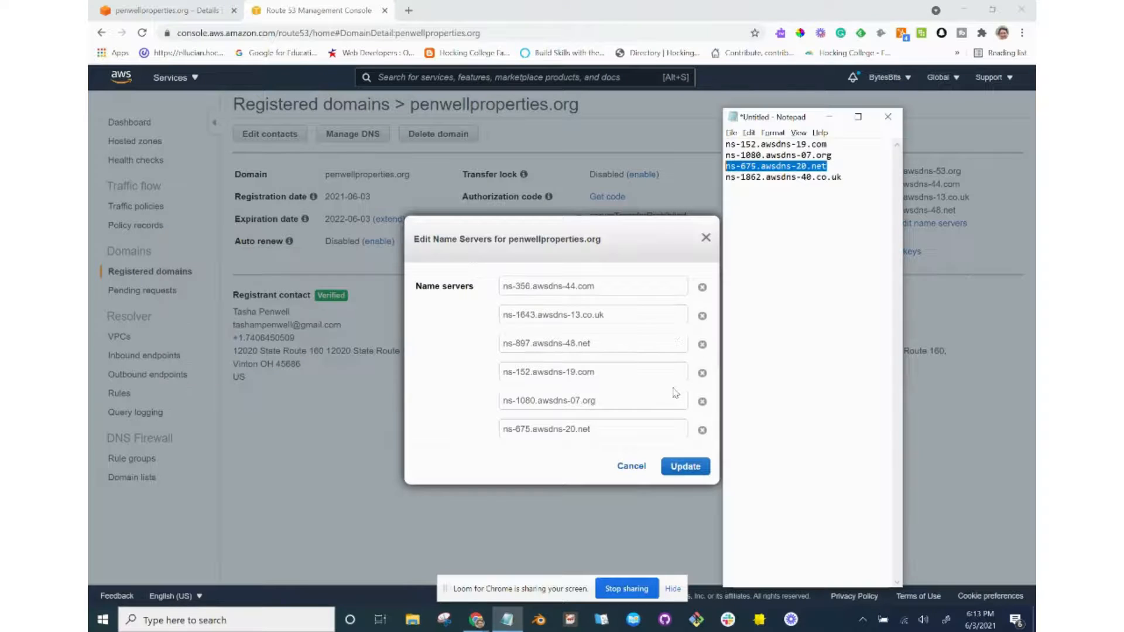
{"action": "left_click", "coordinate": [810, 179]}
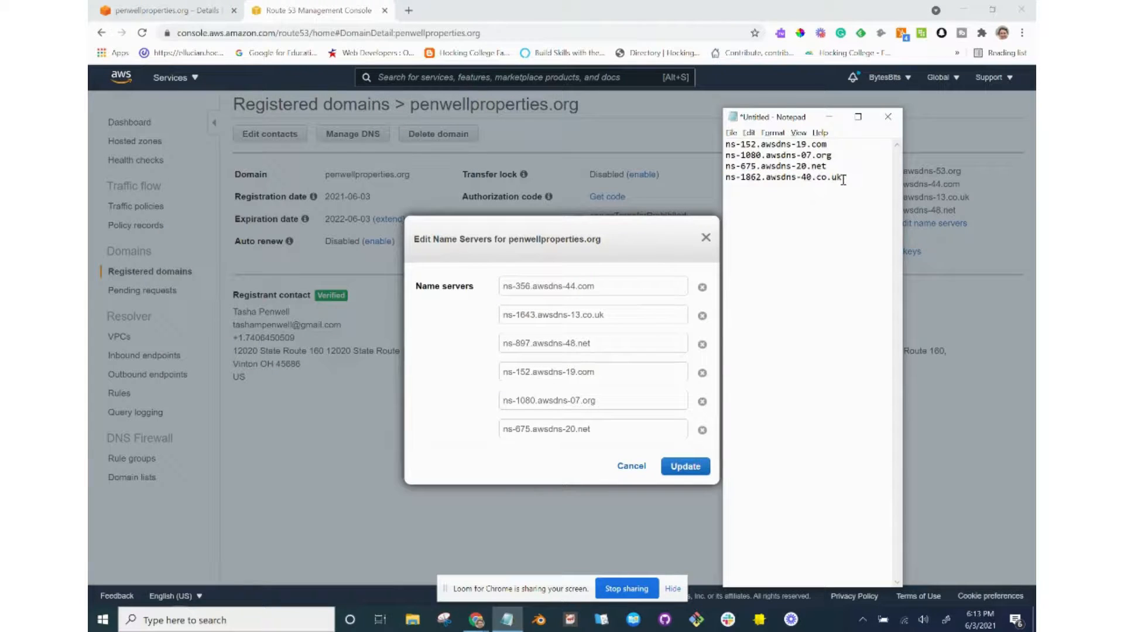
{"action": "left_click_drag", "start_coordinate": [843, 178], "coordinate": [726, 180]}
{"action": "key", "text": "ctrl+c"}
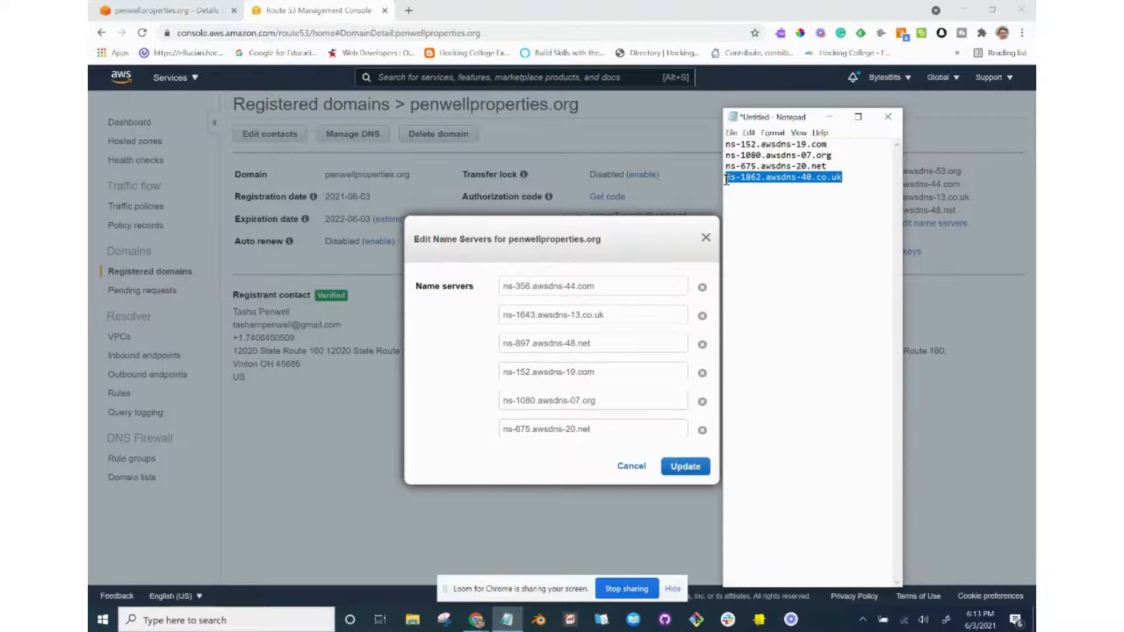
{"action": "left_click", "coordinate": [648, 318]}
{"action": "triple_click", "coordinate": [650, 318]}
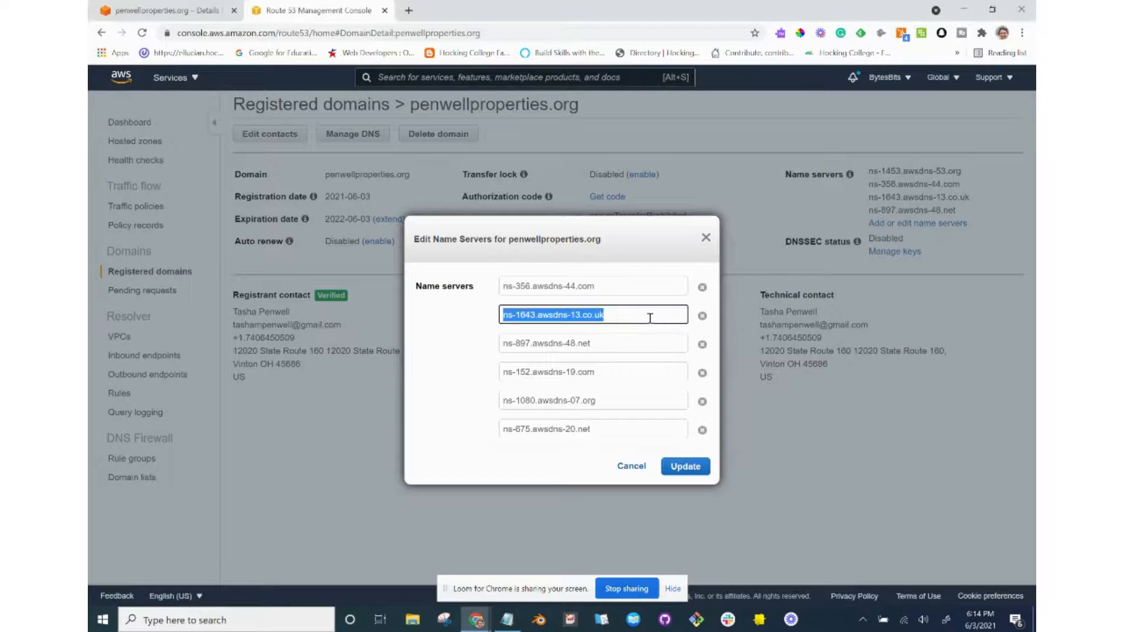
{"action": "key", "text": "ctrl+v"}
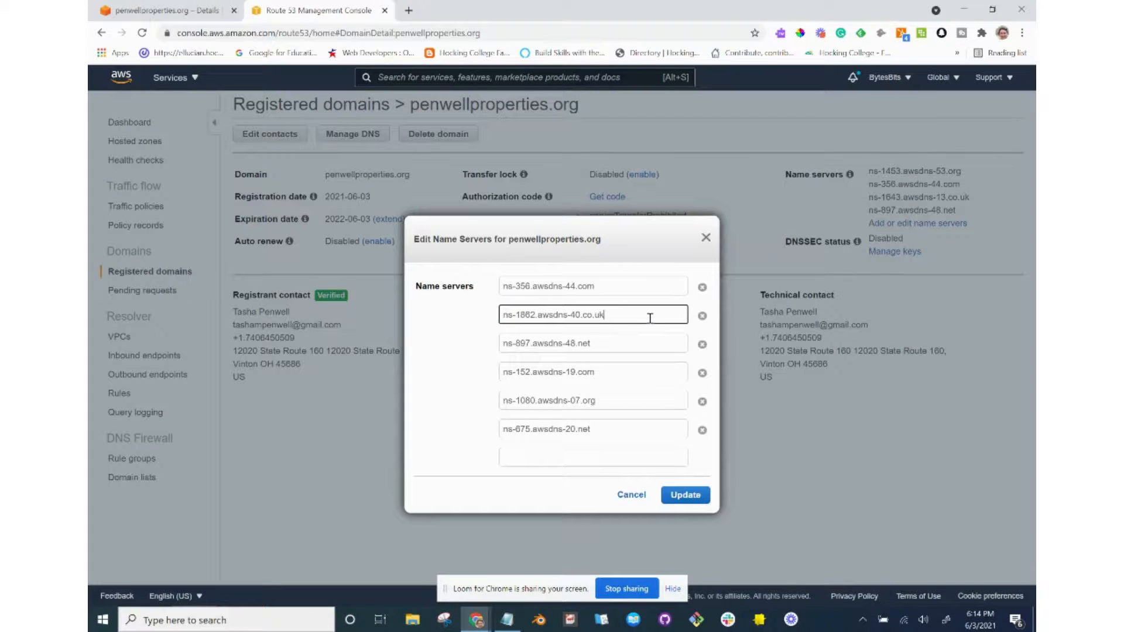
{"action": "key", "text": "Tab"}
{"action": "left_click", "coordinate": [676, 496]}
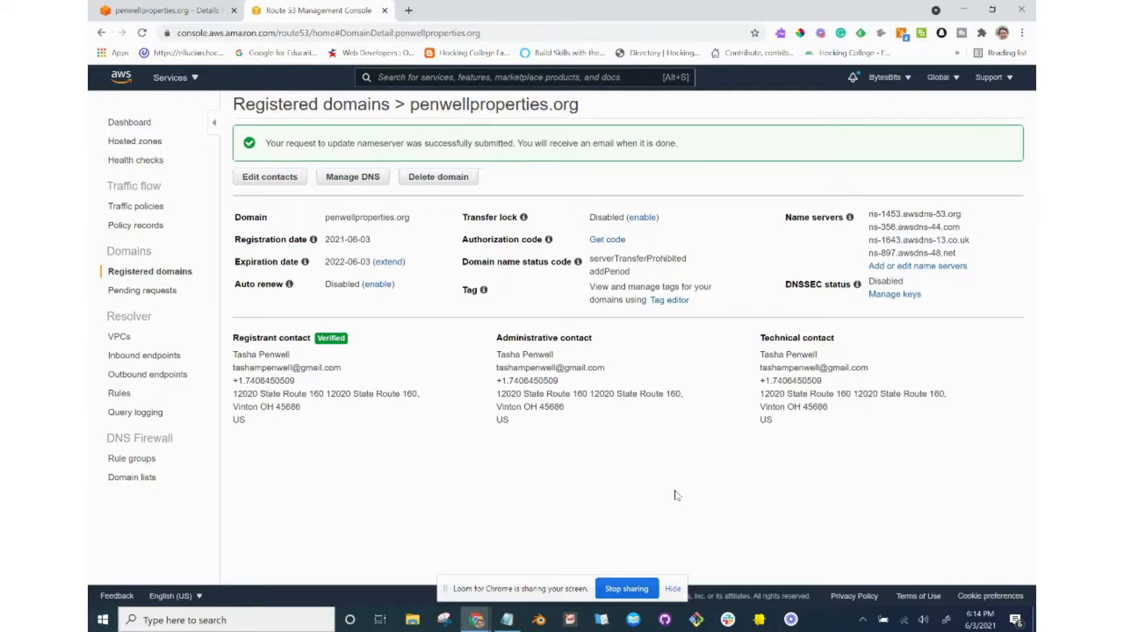
Read the tutorial's apex A record steps with the page zoomed in.
{"action": "key", "text": "alt+Tab"}
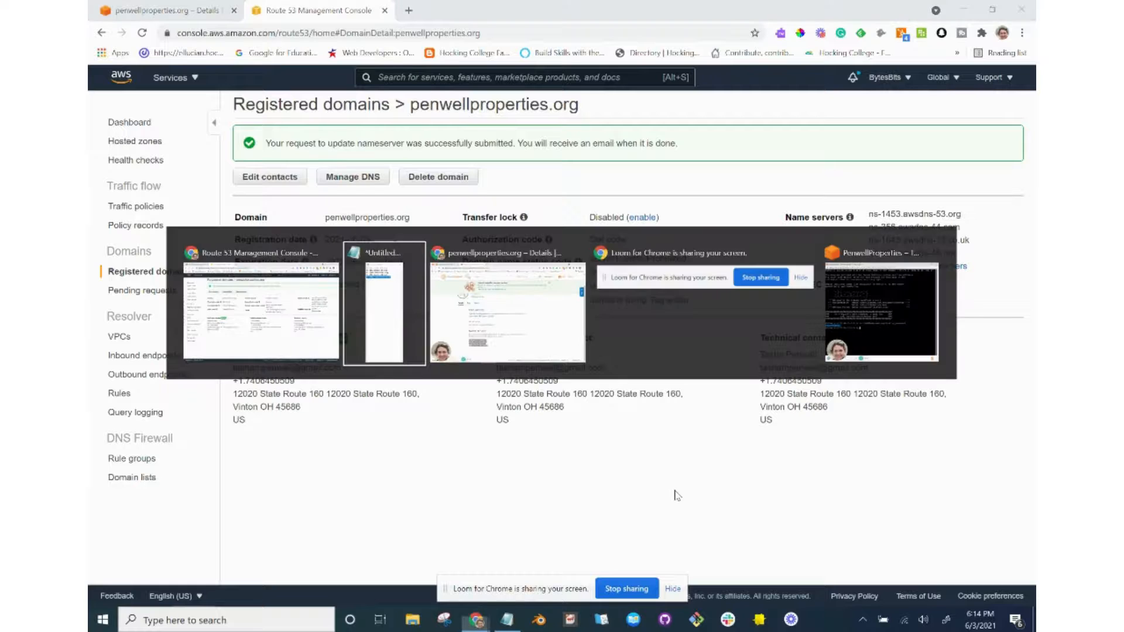
{"action": "key", "text": "alt+Tab"}
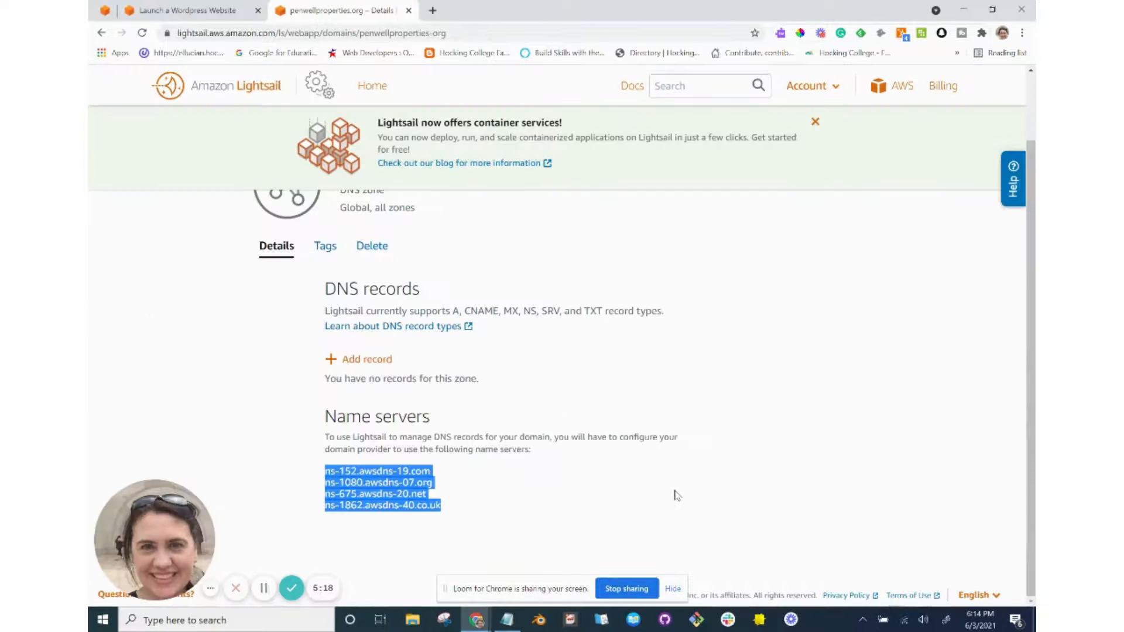
{"action": "left_click", "coordinate": [193, 10]}
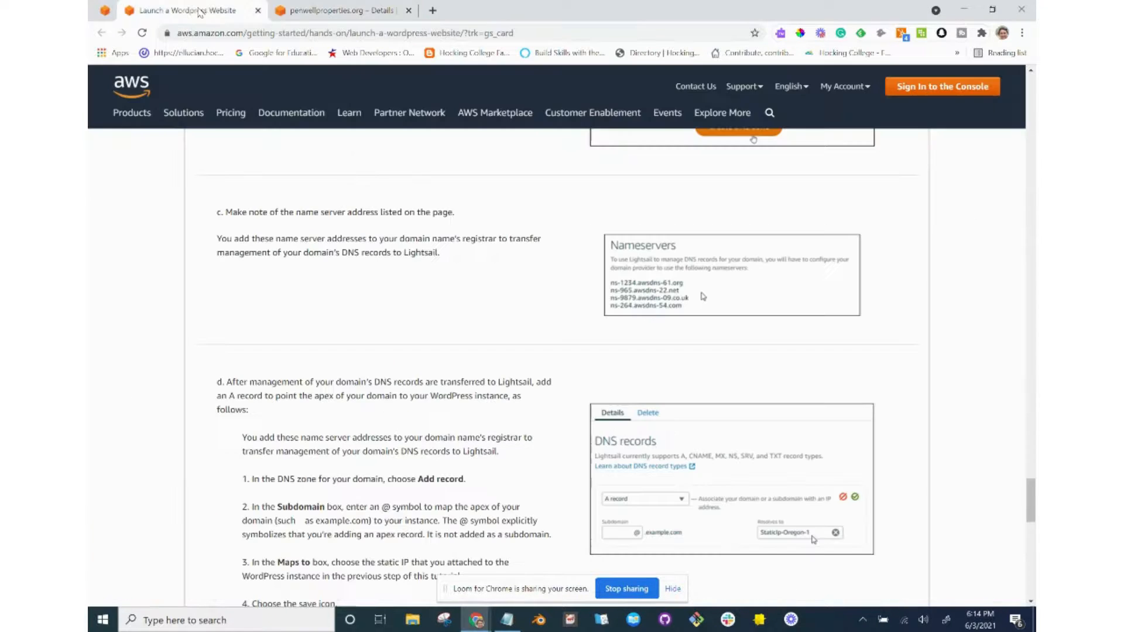
{"action": "scroll", "coordinate": [384, 343], "scroll_direction": "down", "scroll_amount": 2}
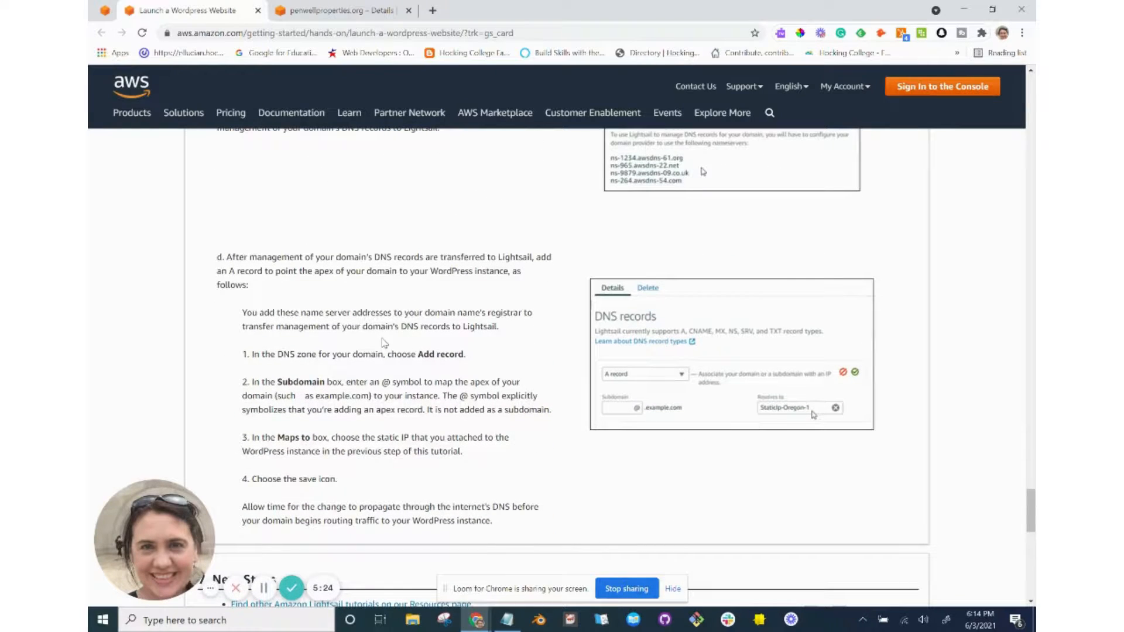
{"action": "key", "text": "ctrl+plus"}
{"action": "key", "text": "ctrl+plus"}
{"action": "key", "text": "ctrl+plus"}
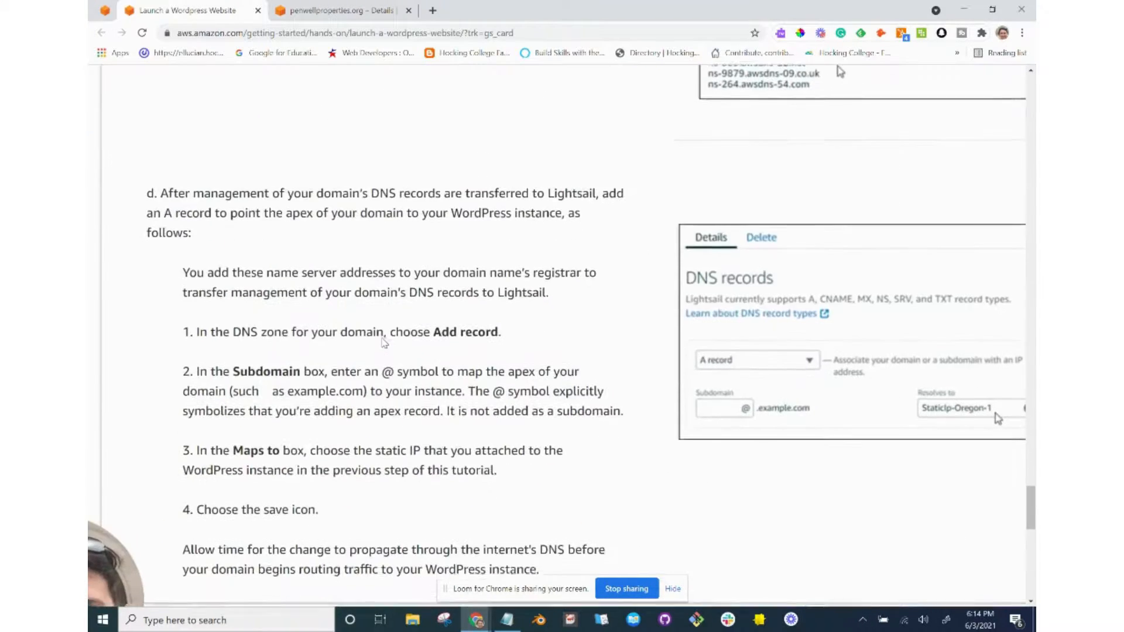
{"action": "scroll", "coordinate": [384, 343], "scroll_direction": "down", "scroll_amount": 1}
{"action": "scroll", "coordinate": [383, 338], "scroll_direction": "down", "scroll_amount": 1}
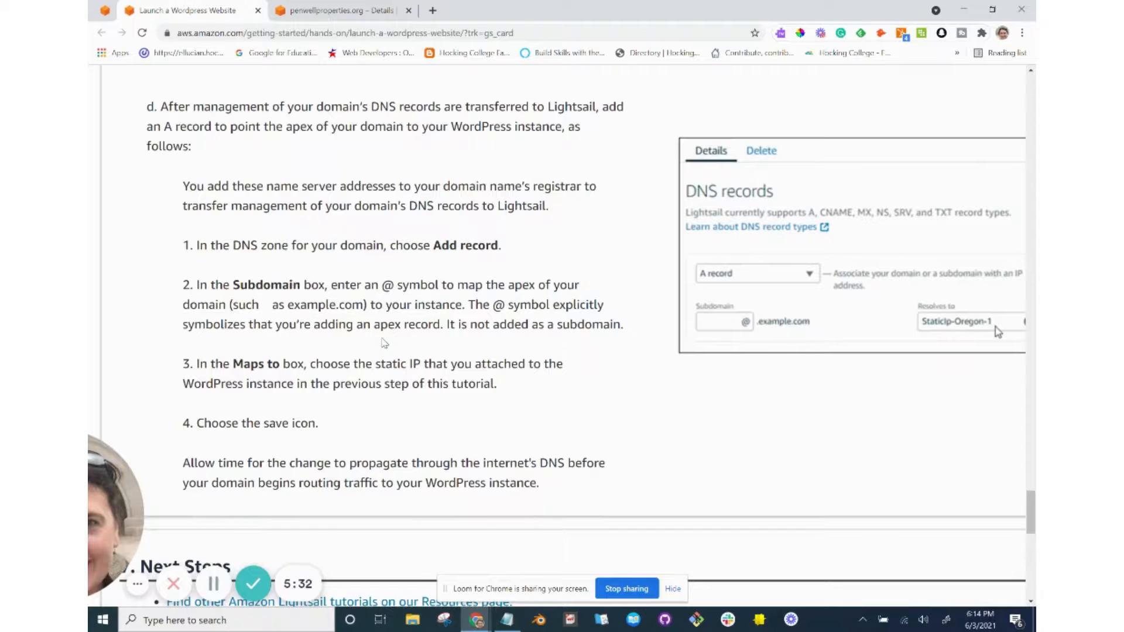
{"action": "scroll", "coordinate": [384, 343], "scroll_direction": "down", "scroll_amount": 1}
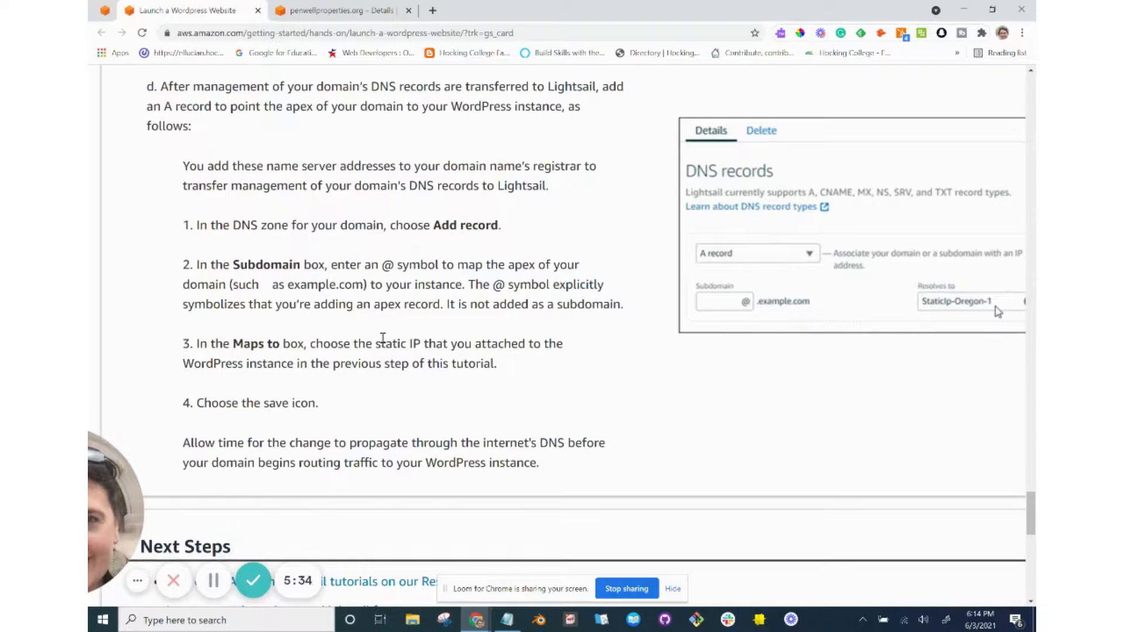
{"action": "scroll", "coordinate": [383, 339], "scroll_direction": "down", "scroll_amount": 2}
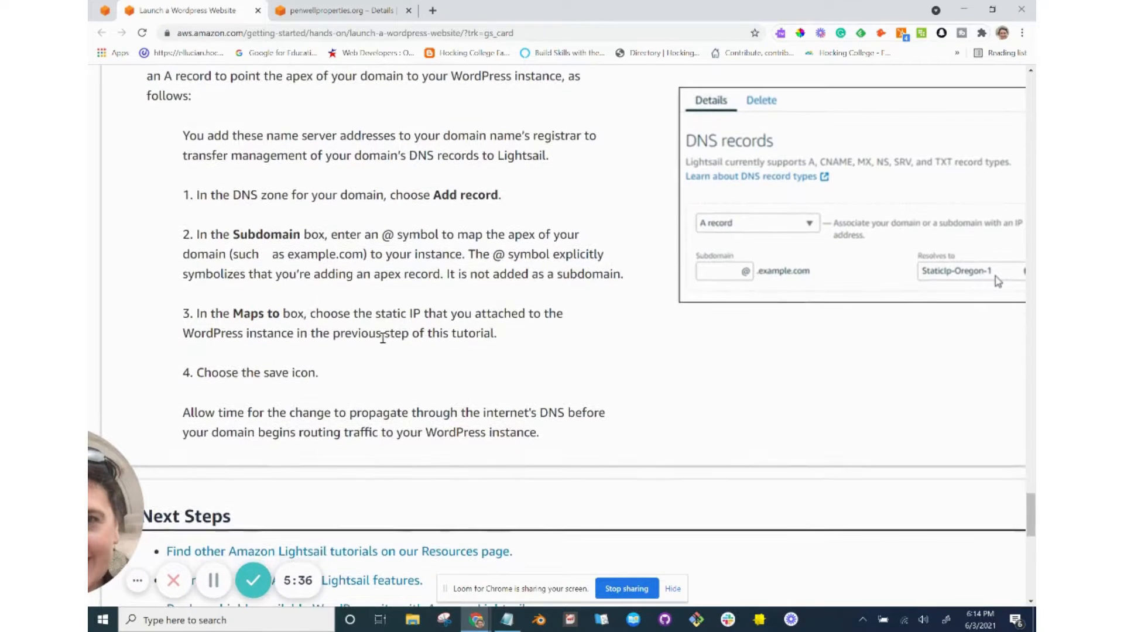
Return to the empty penwellproperties.org DNS zone details page in Lightsail.
{"action": "left_click", "coordinate": [258, 10]}
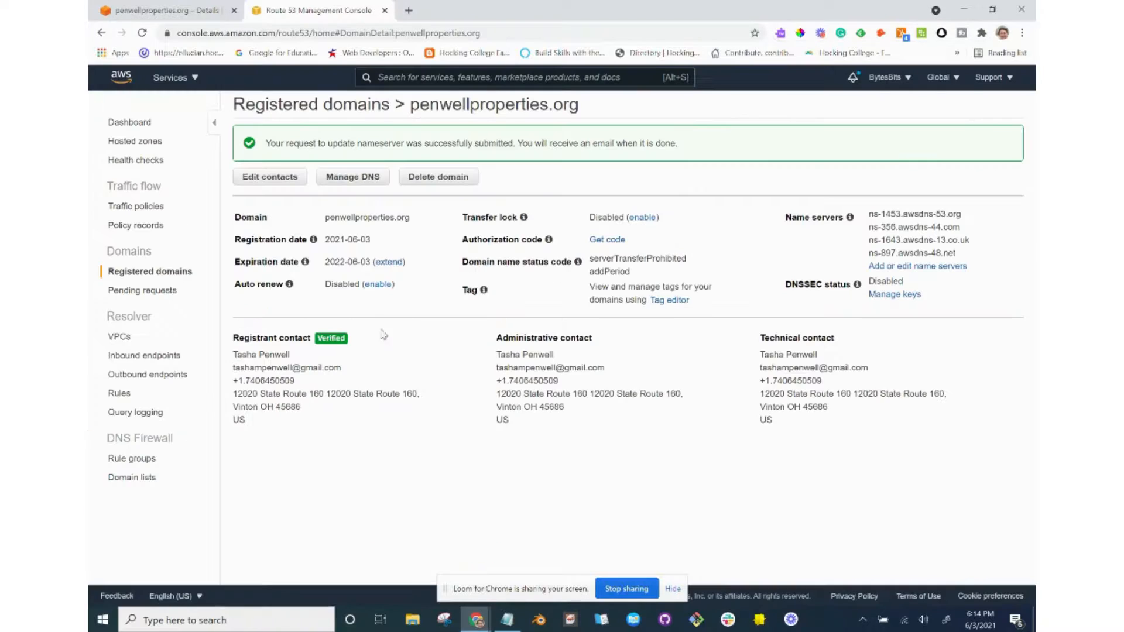
{"action": "key", "text": "alt+Tab"}
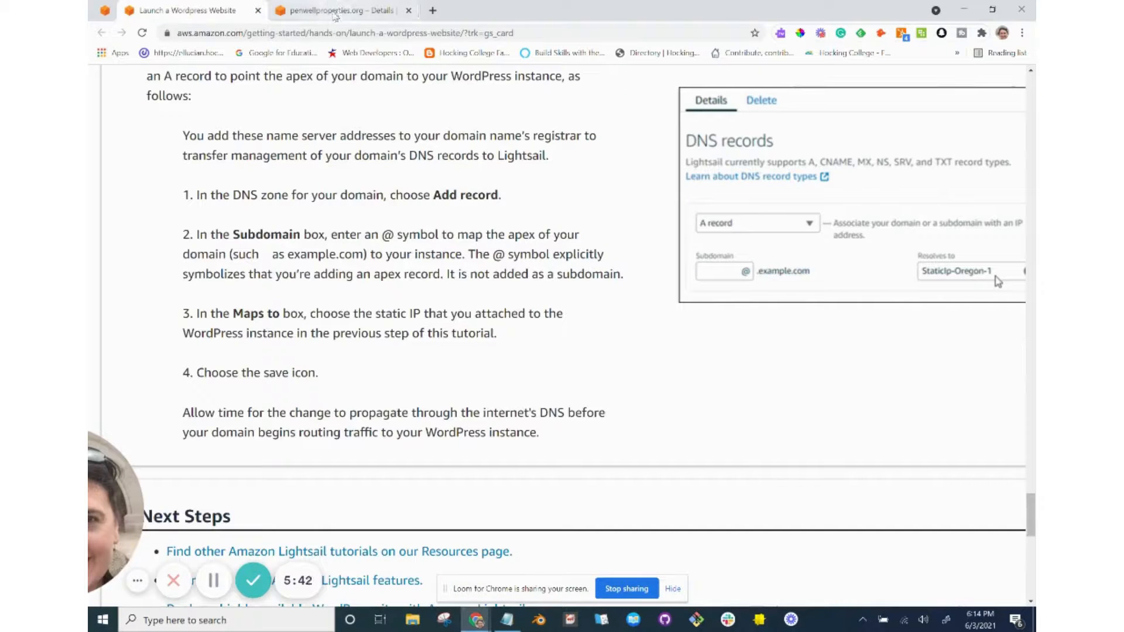
{"action": "left_click", "coordinate": [335, 11]}
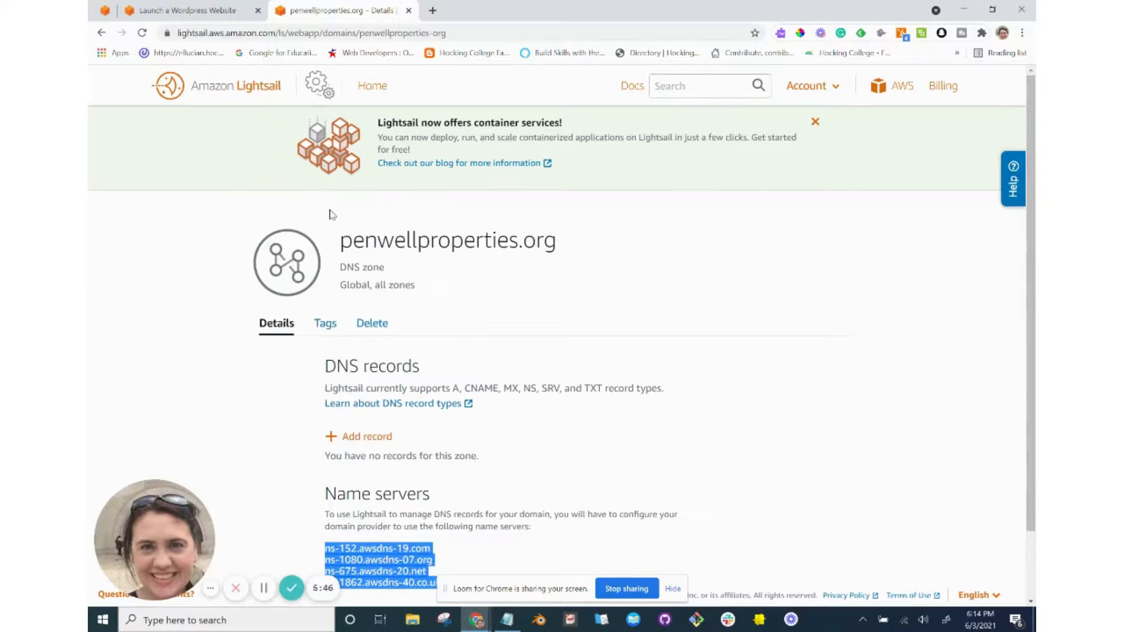
{"action": "key", "text": "alt+Tab"}
{"action": "key", "text": "alt+Tab"}
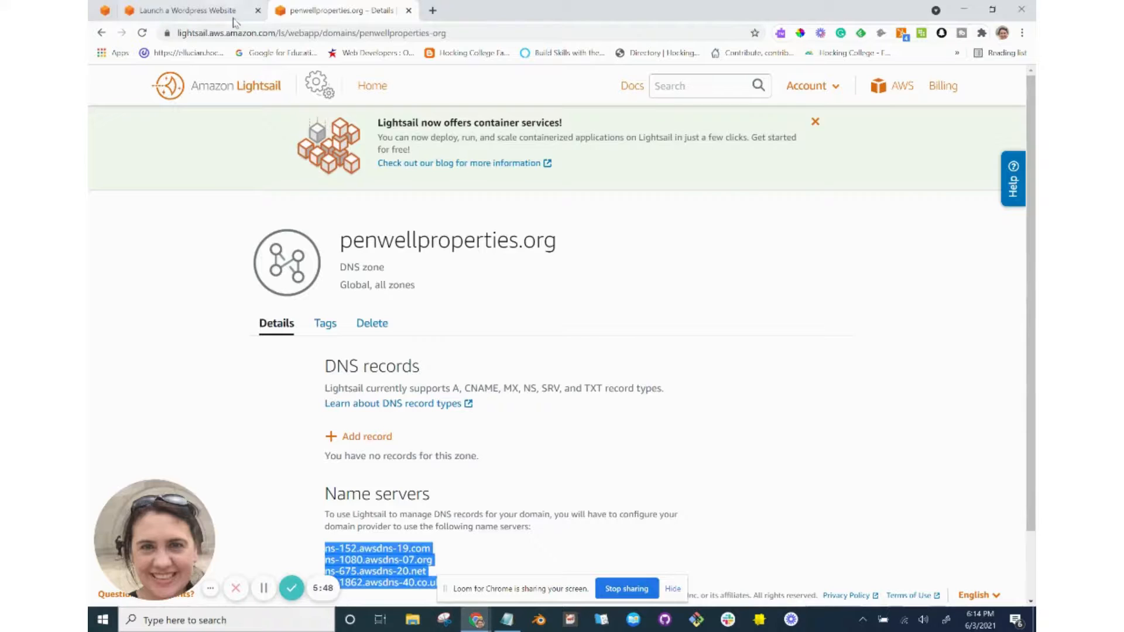
{"action": "left_click", "coordinate": [218, 12]}
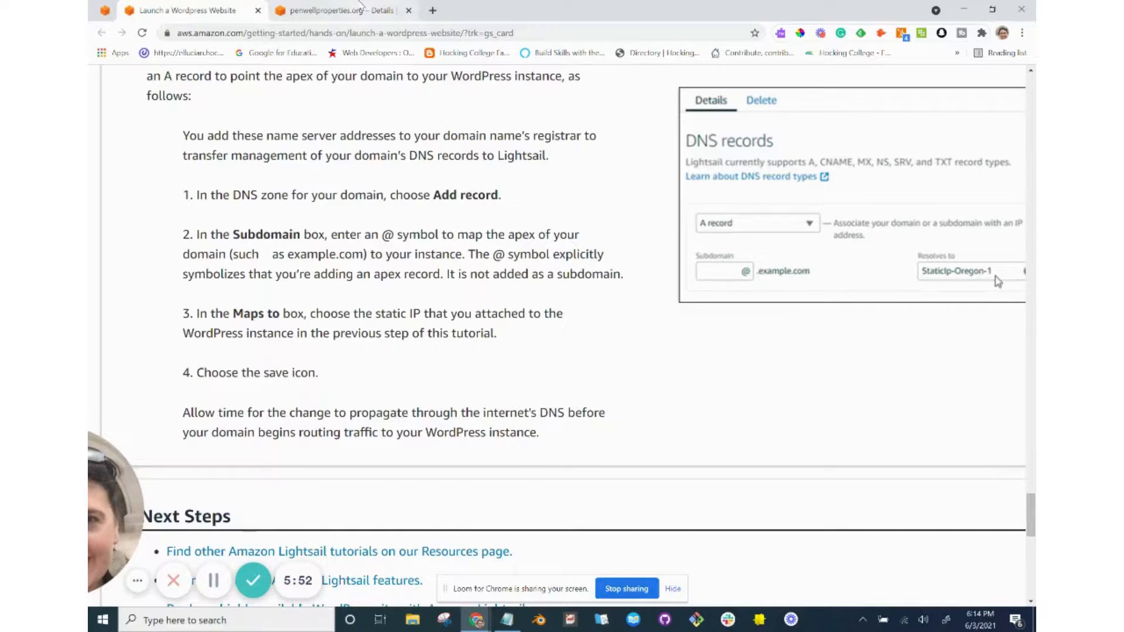
{"action": "left_click", "coordinate": [359, 11]}
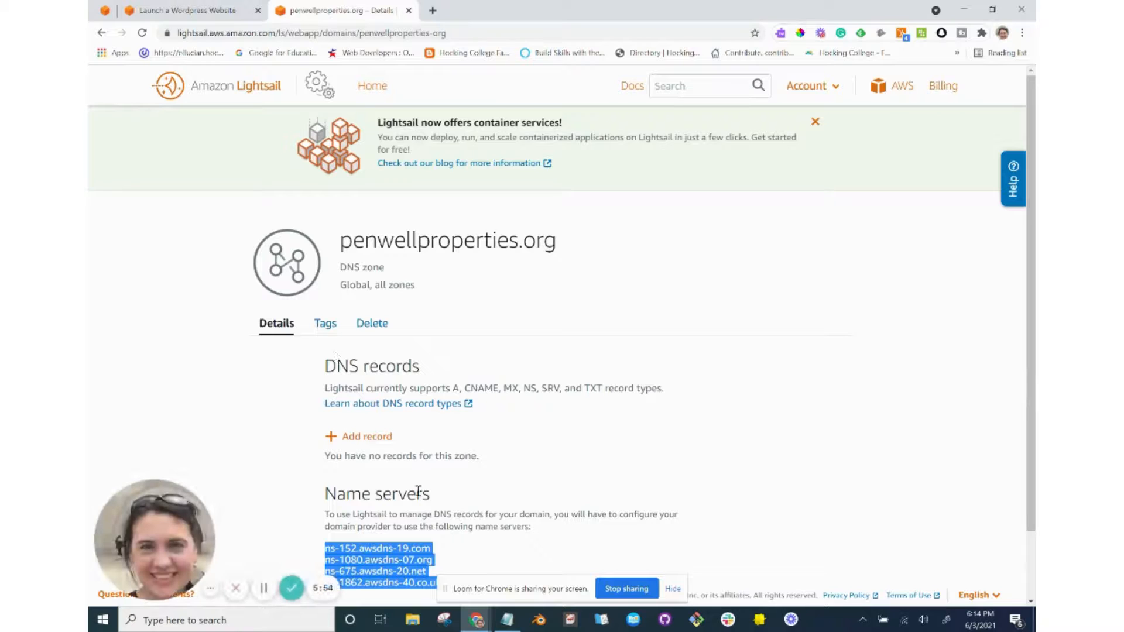
{"action": "scroll", "coordinate": [419, 492], "scroll_direction": "down", "scroll_amount": 2}
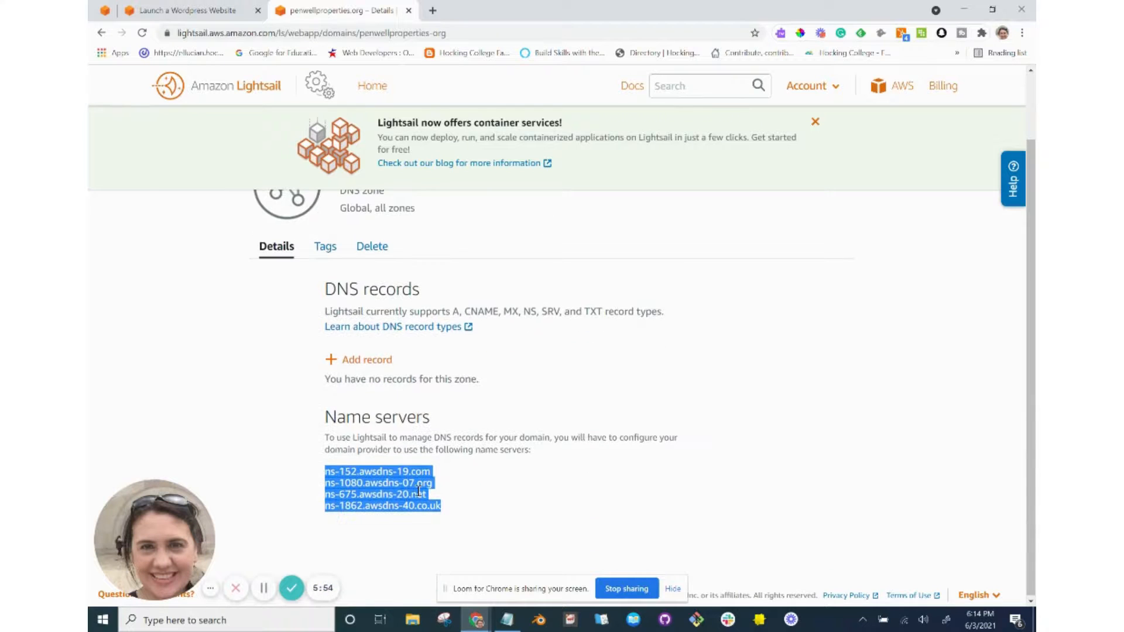
Add a new record to the penwellproperties.org zone and place the cursor in Subdomain.
{"action": "left_click", "coordinate": [368, 360]}
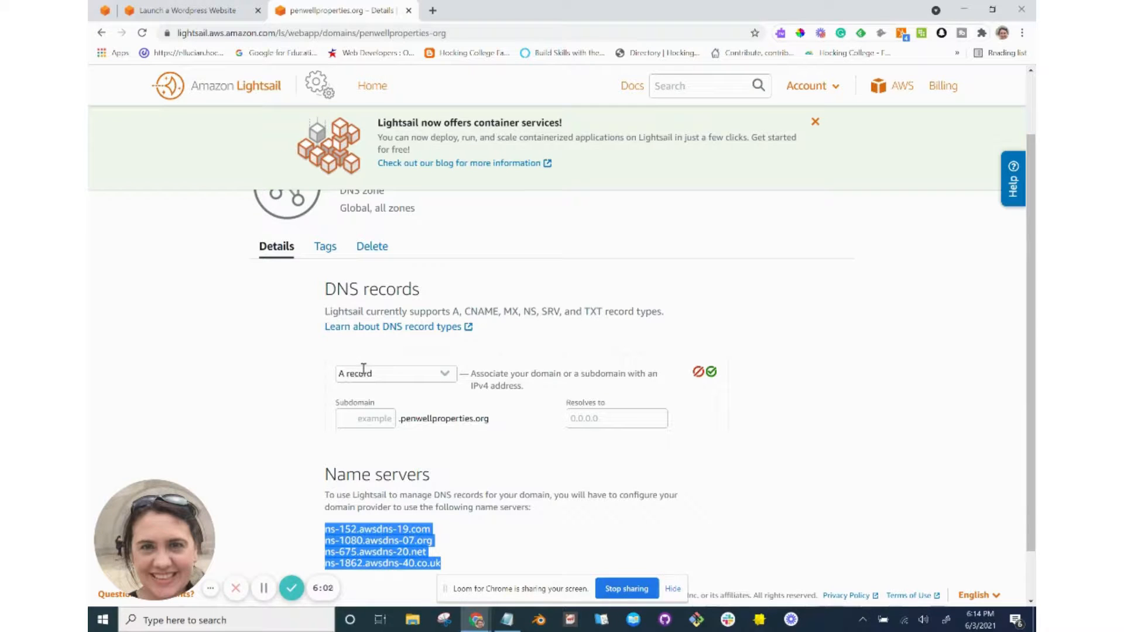
{"action": "left_click", "coordinate": [206, 12]}
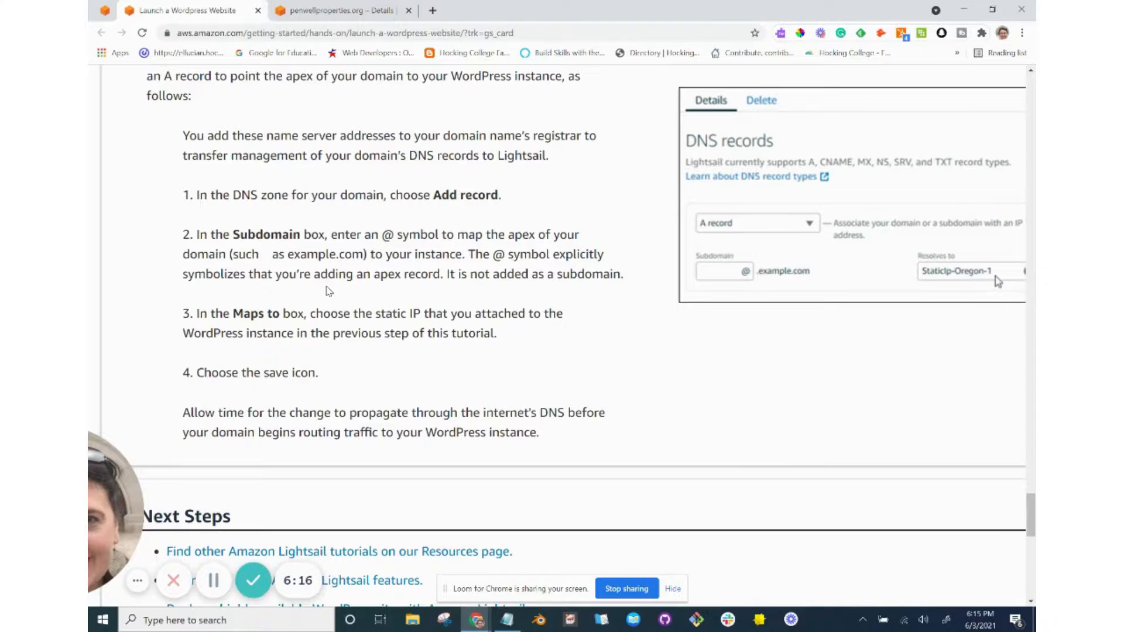
{"action": "key", "text": "alt+Tab"}
{"action": "key", "text": "alt+Tab"}
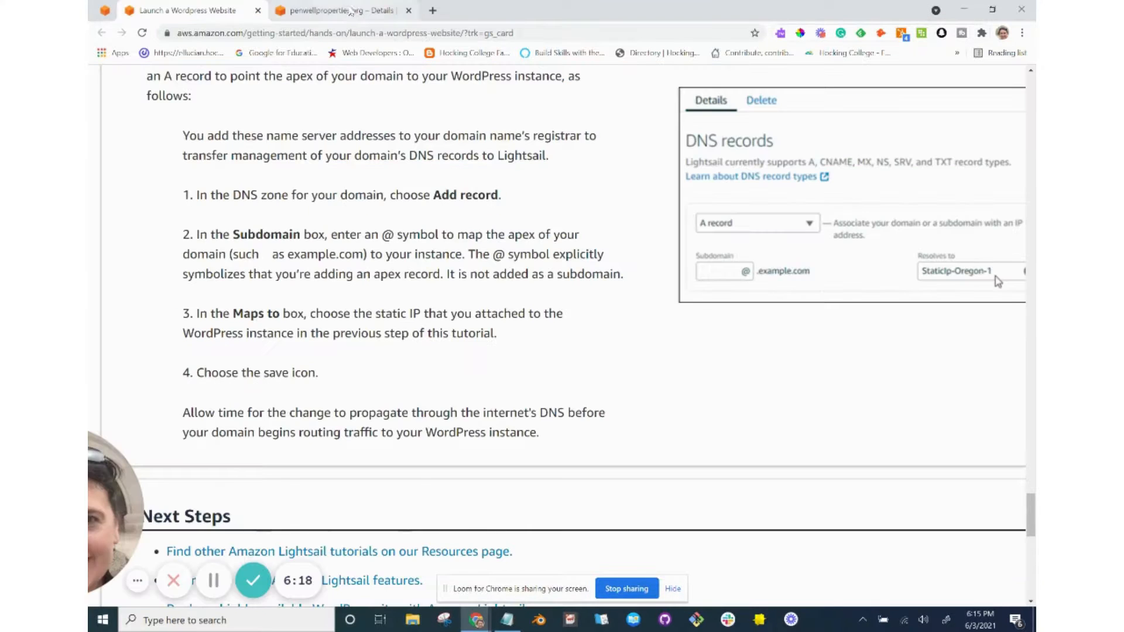
{"action": "left_click", "coordinate": [341, 11]}
{"action": "left_click", "coordinate": [371, 422]}
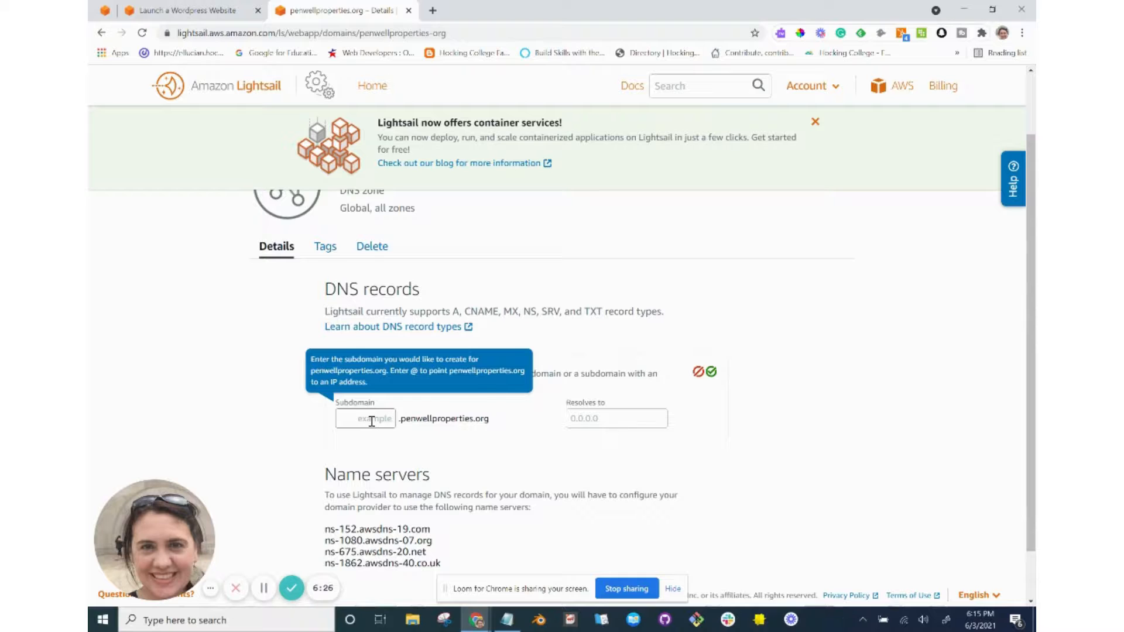
Enter @ as the A record's subdomain, checking it against the tutorial's instruction.
{"action": "type", "text": "@"}
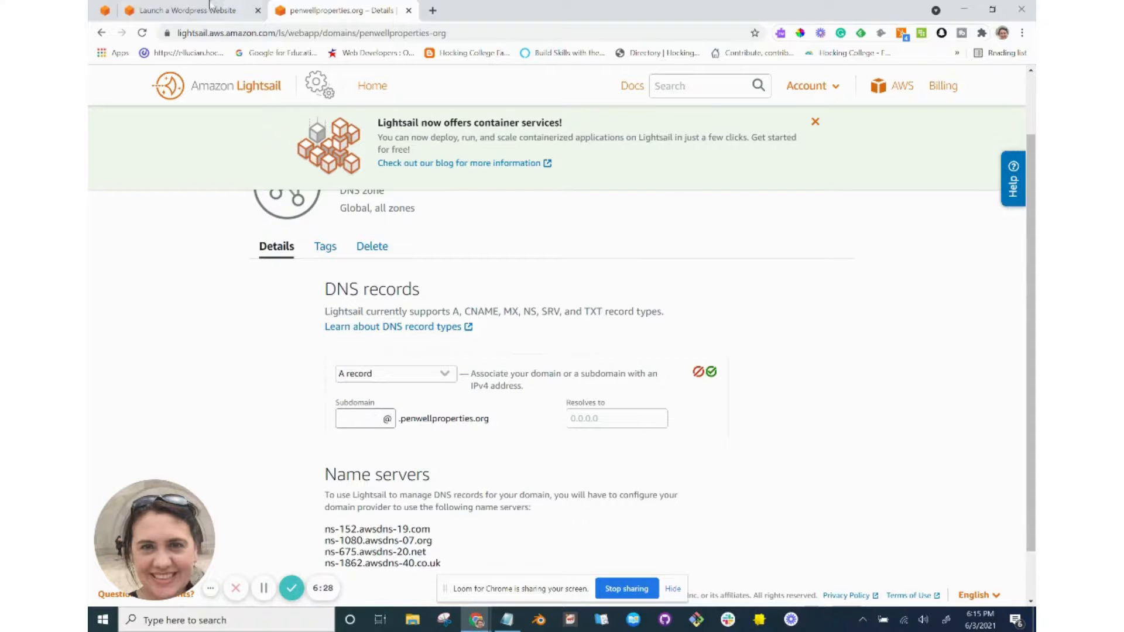
{"action": "left_click", "coordinate": [210, 8]}
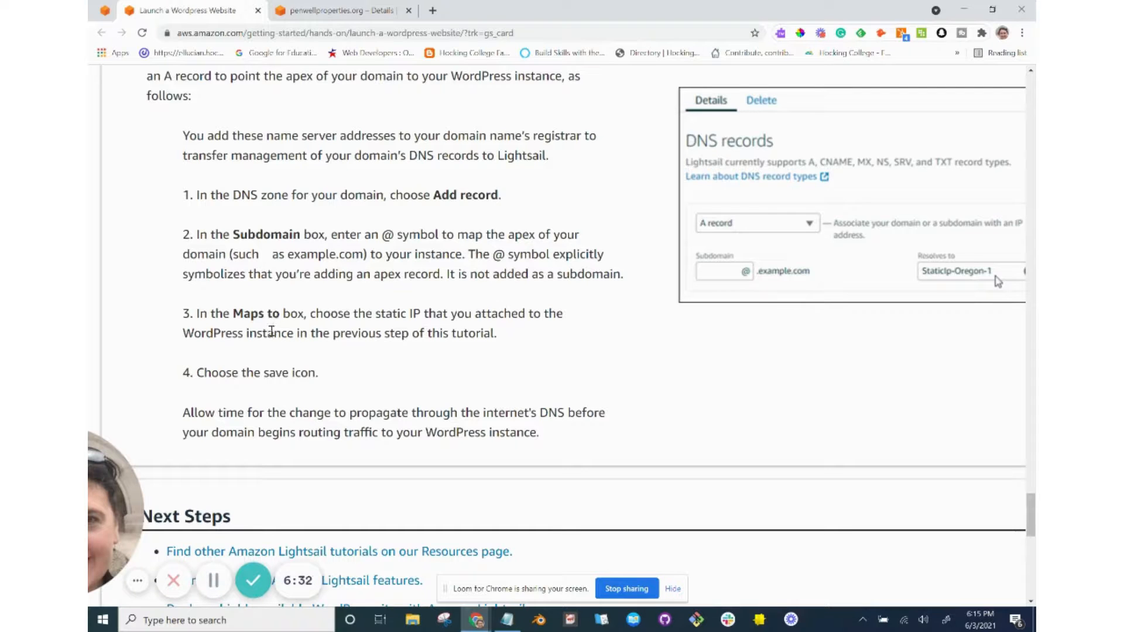
{"action": "left_click_drag", "start_coordinate": [208, 234], "coordinate": [385, 251]}
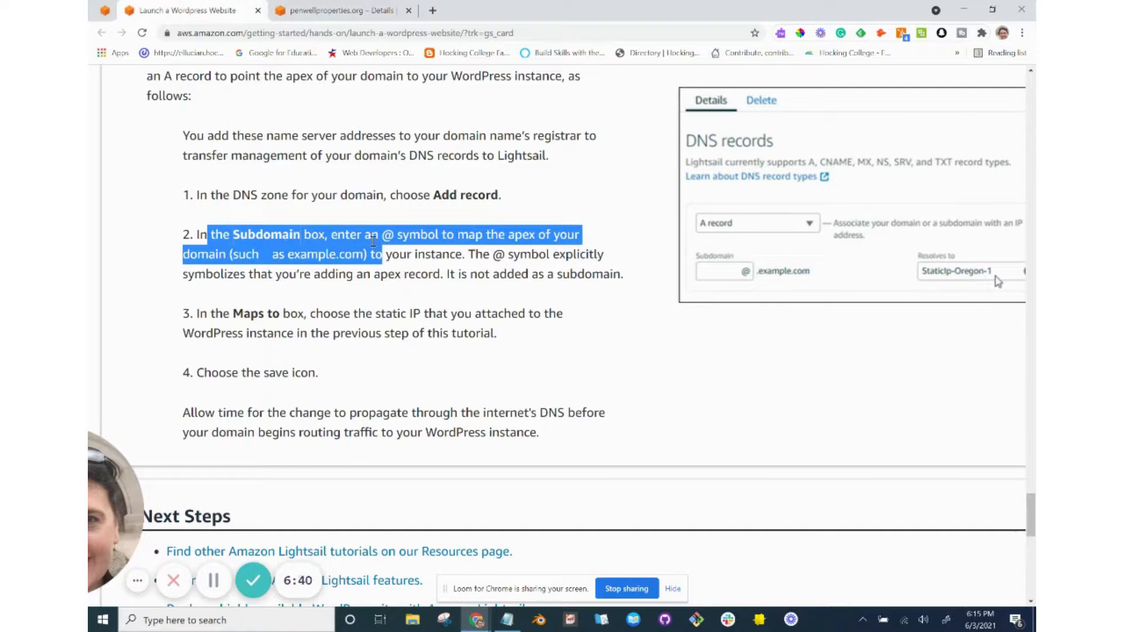
{"action": "left_click", "coordinate": [338, 11]}
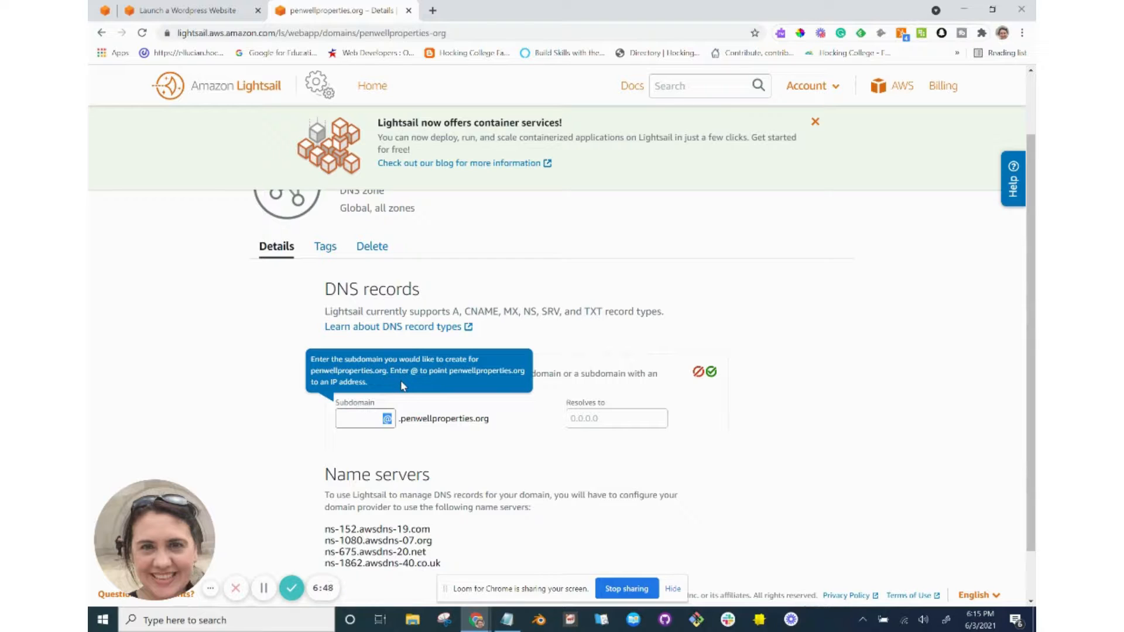
Recheck the tutorial, Notepad and Route 53, then return to the Lightsail record form.
{"action": "left_click", "coordinate": [202, 10]}
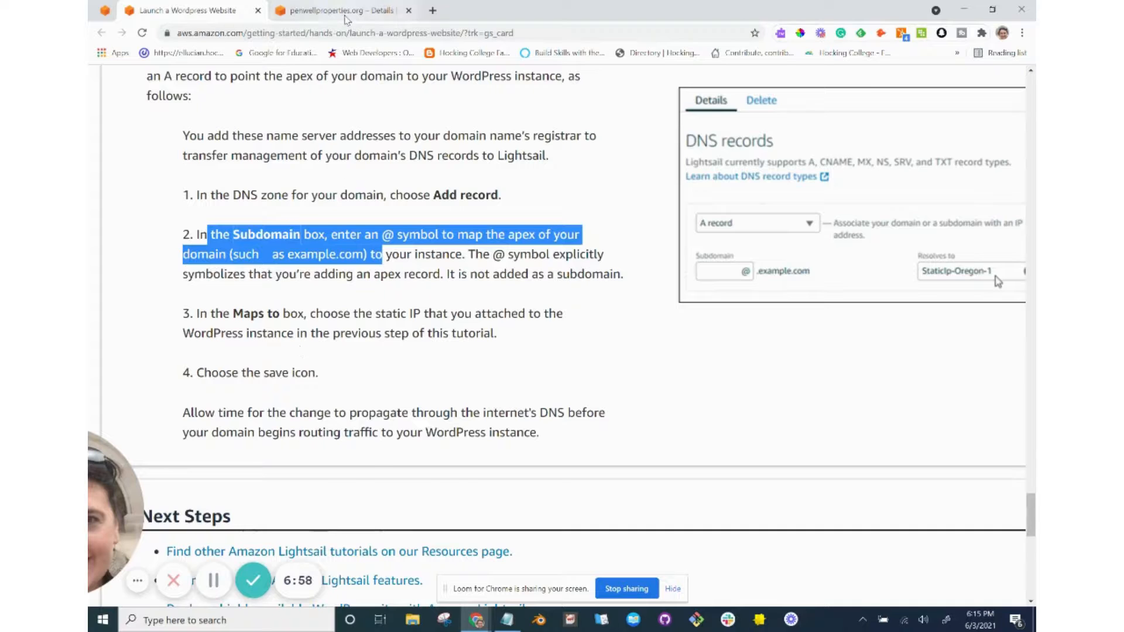
{"action": "left_click", "coordinate": [340, 10]}
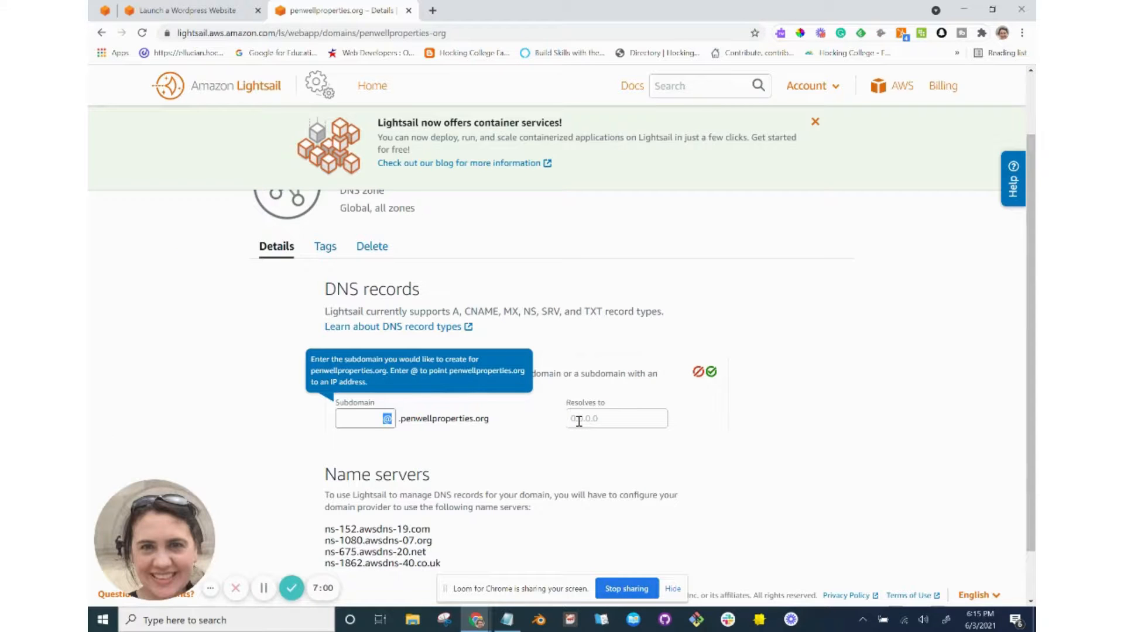
{"action": "key", "text": "alt+Tab"}
{"action": "key", "text": "alt+Tab"}
{"action": "key", "text": "alt+Tab"}
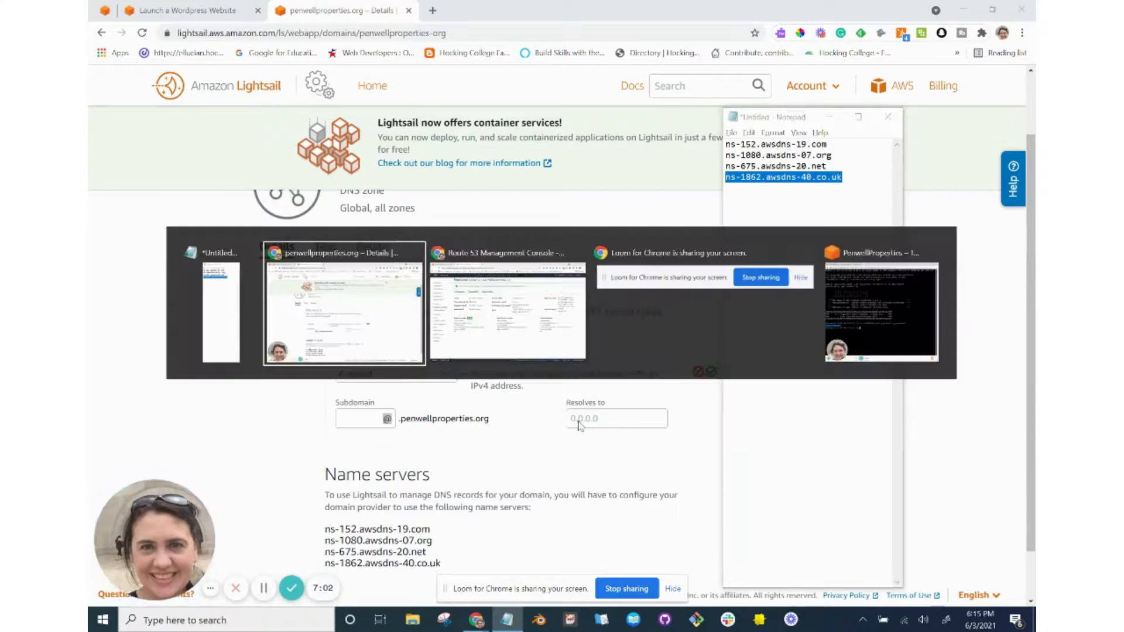
{"action": "key", "text": "alt+Tab"}
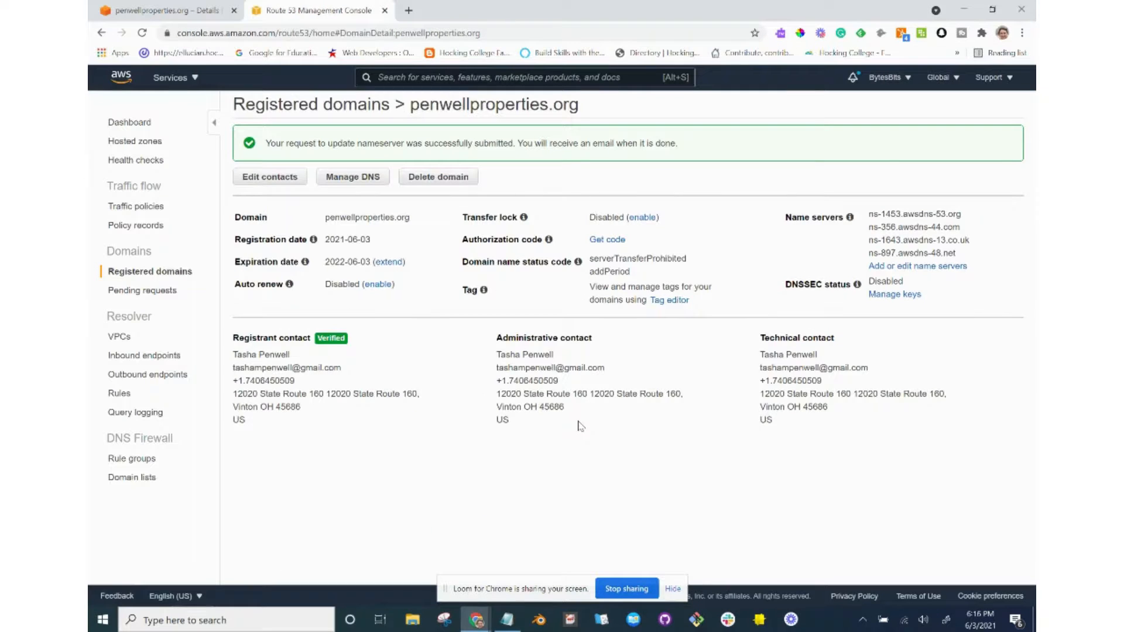
{"action": "key", "text": "alt+Tab"}
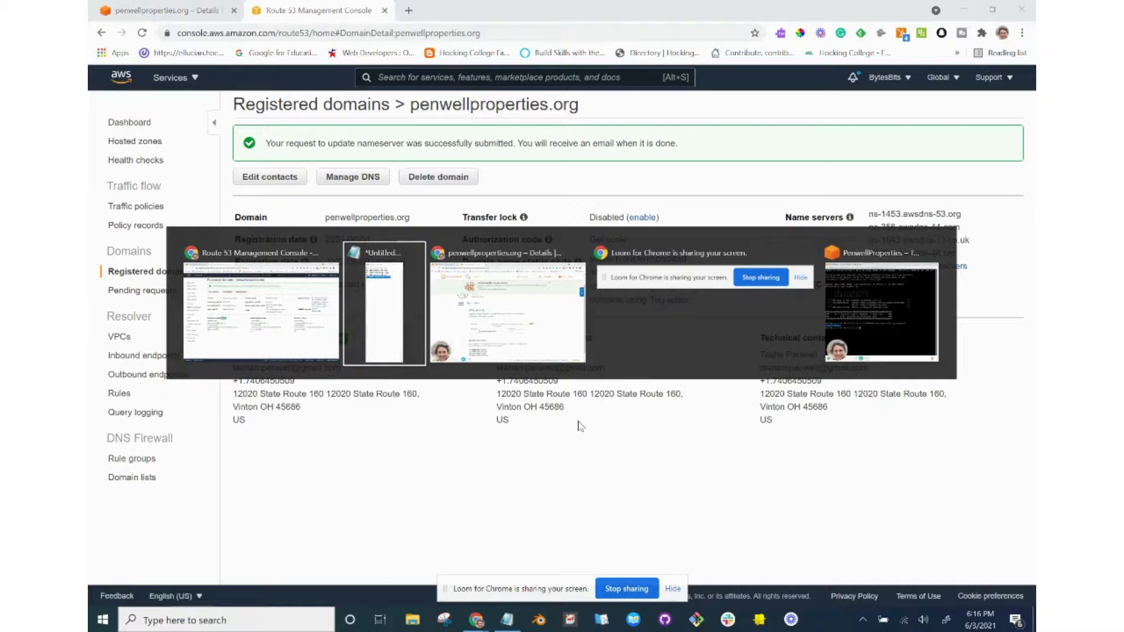
{"action": "key", "text": "alt+Tab"}
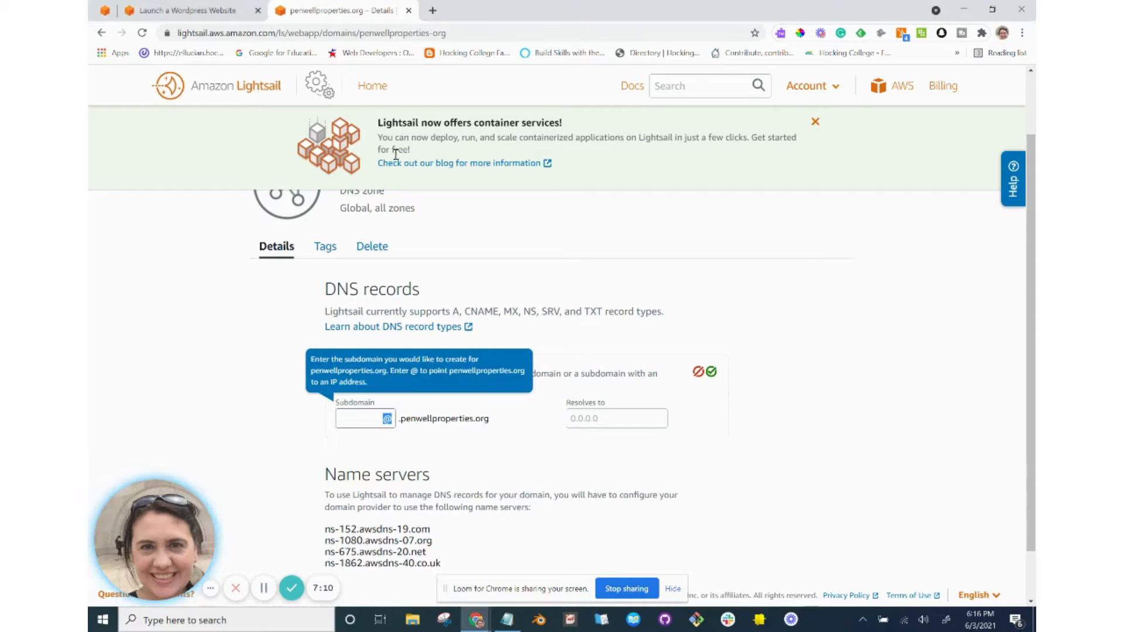
{"action": "scroll", "coordinate": [394, 202], "scroll_direction": "up", "scroll_amount": 2}
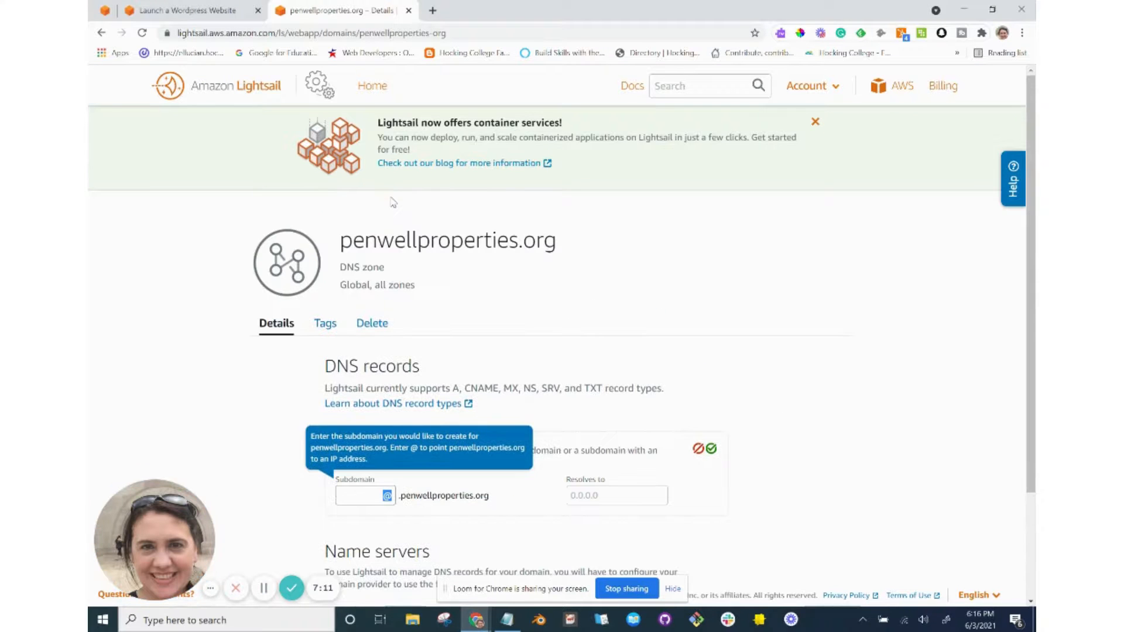
Open the Lightsail home page in a new tab and show its Networking resources.
{"action": "right_click", "coordinate": [384, 84]}
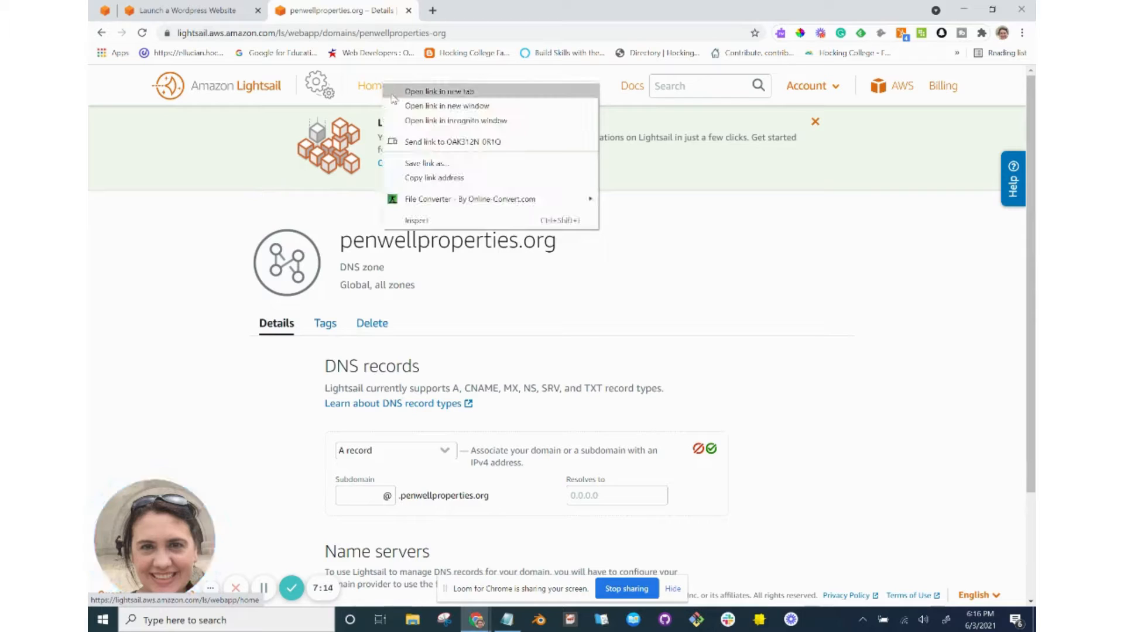
{"action": "left_click", "coordinate": [394, 95]}
{"action": "key", "text": "ctrl+Tab"}
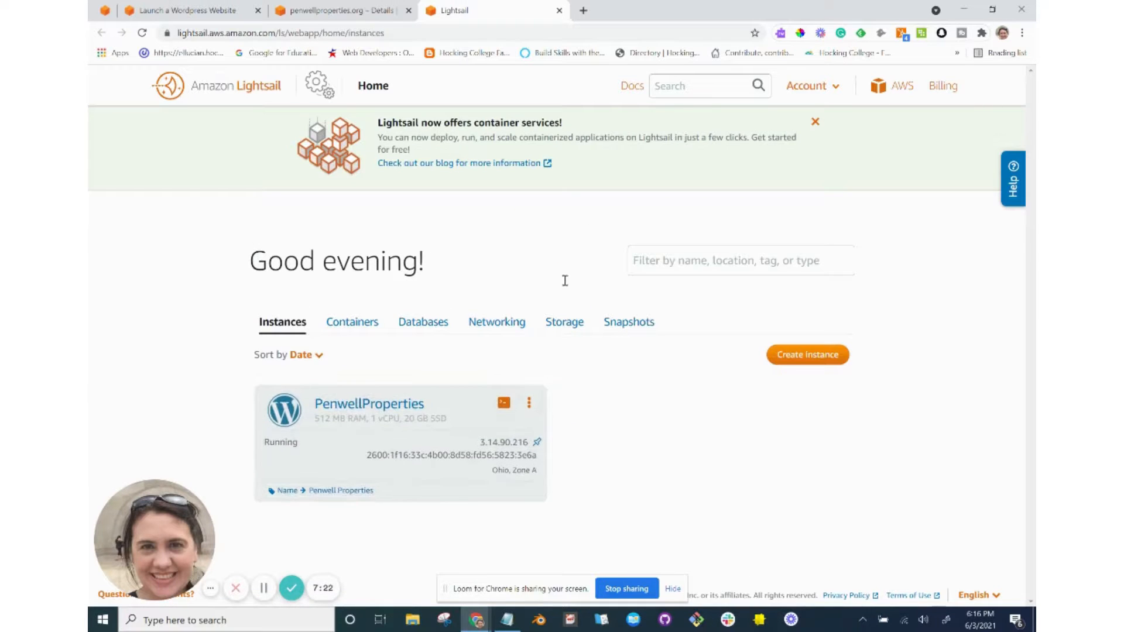
{"action": "left_click", "coordinate": [492, 325]}
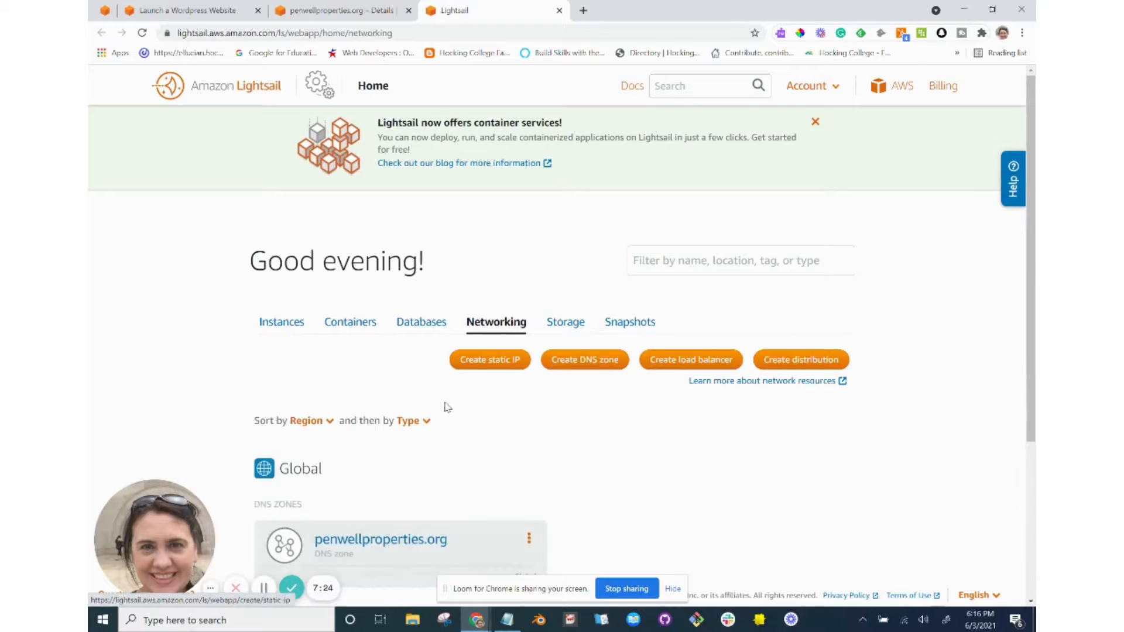
{"action": "scroll", "coordinate": [444, 415], "scroll_direction": "down", "scroll_amount": 4}
{"action": "scroll", "coordinate": [444, 415], "scroll_direction": "down", "scroll_amount": 1}
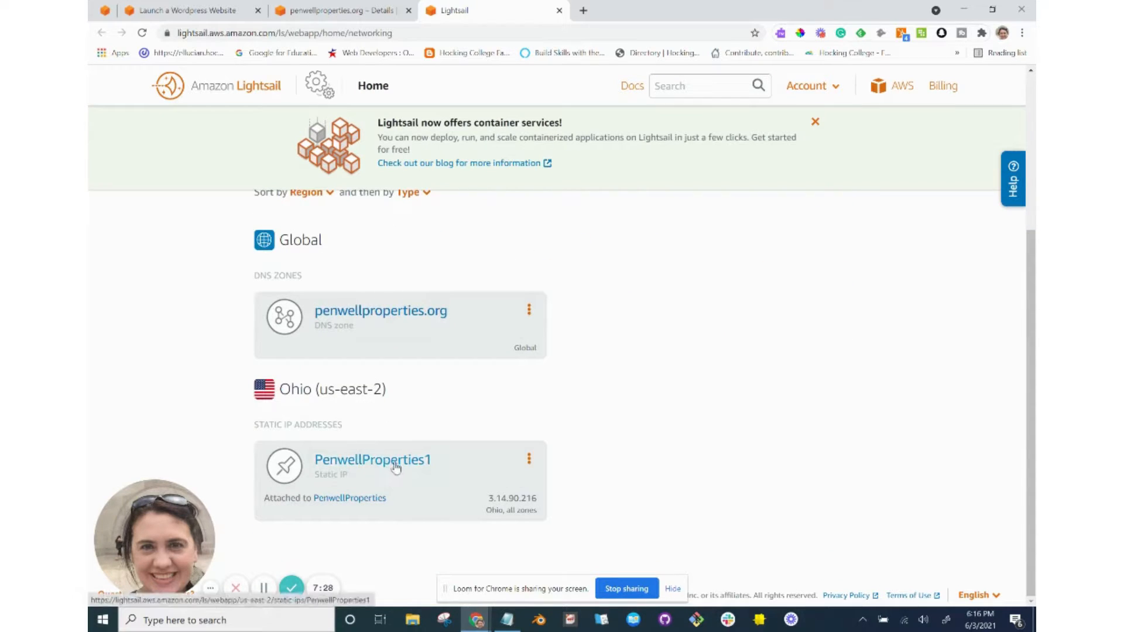
Open the PenwellProperties1 static IP and select its address, 3.14.90.216.
{"action": "left_click", "coordinate": [396, 461]}
{"action": "scroll", "coordinate": [396, 463], "scroll_direction": "down", "scroll_amount": 1}
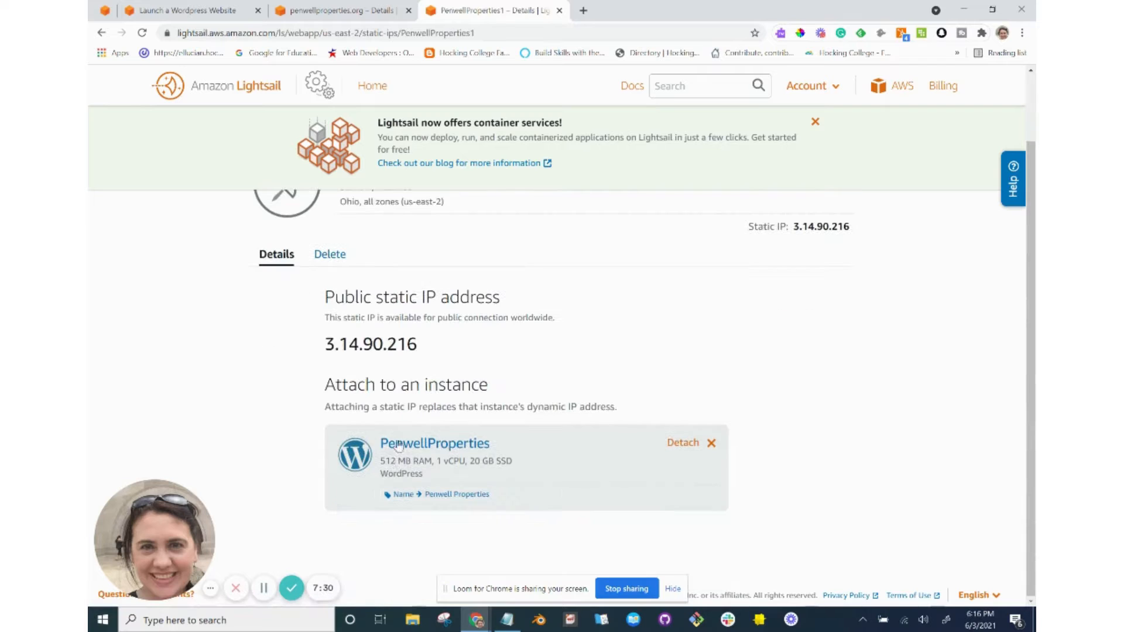
{"action": "double_click", "coordinate": [395, 344]}
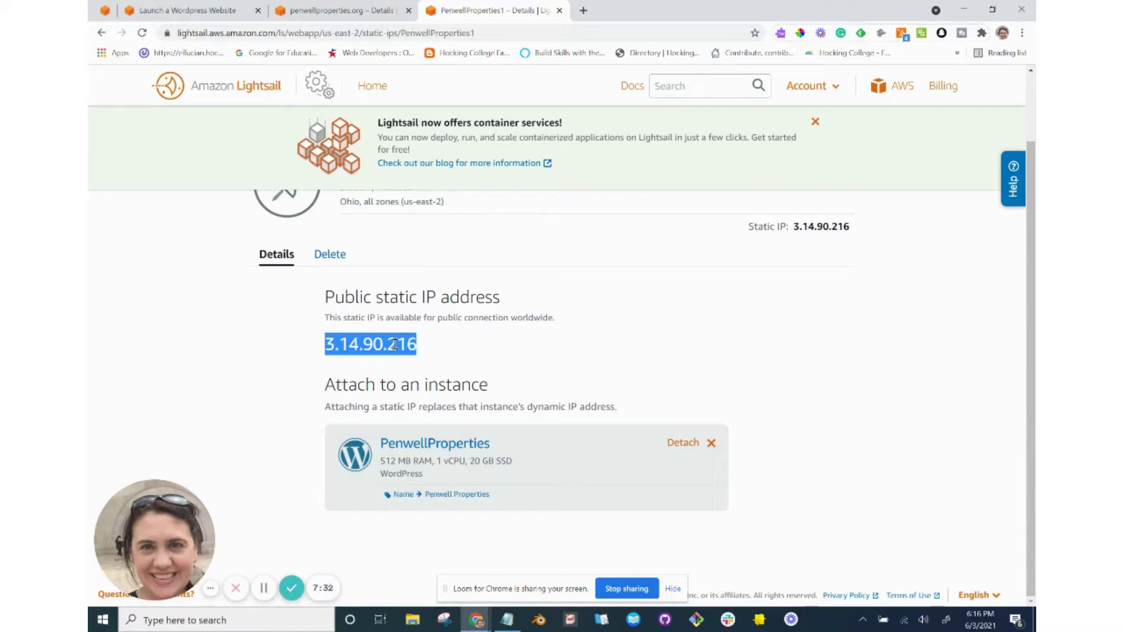
{"action": "key", "text": "alt+Tab"}
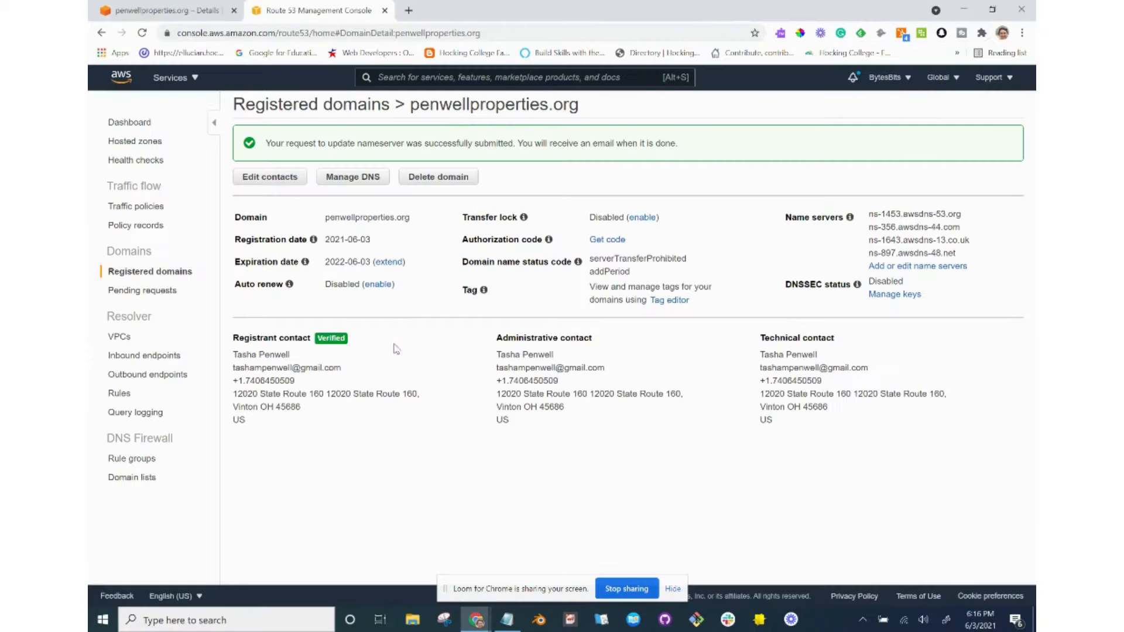
{"action": "key", "text": "alt+Tab"}
In the penwellproperties.org DNS zone, set the @ record to resolve to static IP PenwellProperties1.
{"action": "left_click", "coordinate": [349, 11]}
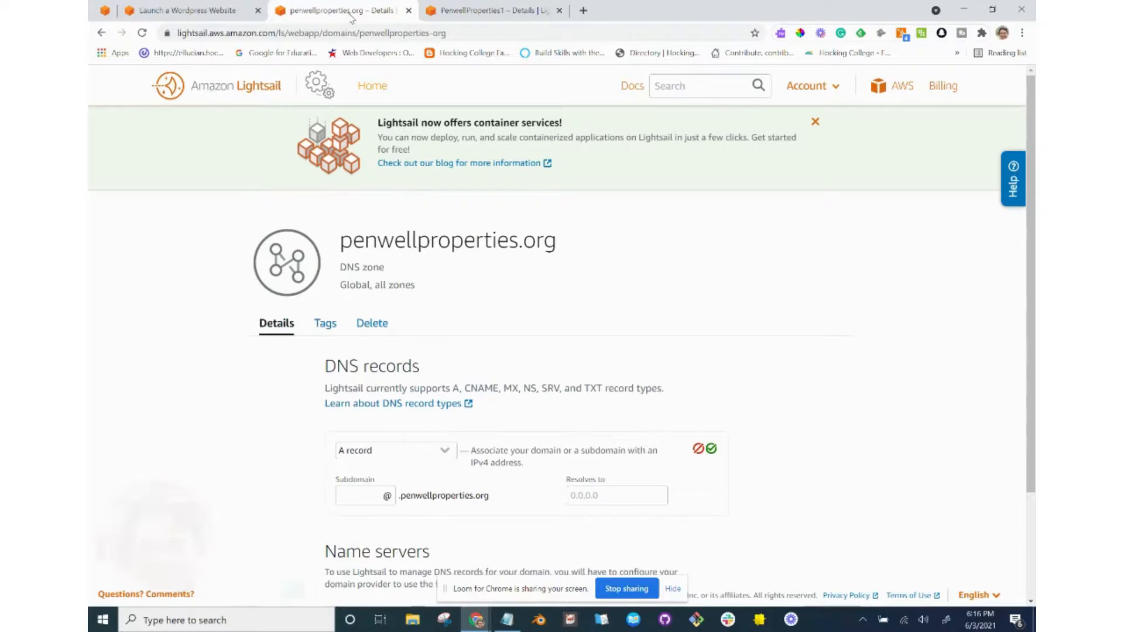
{"action": "left_click", "coordinate": [609, 494]}
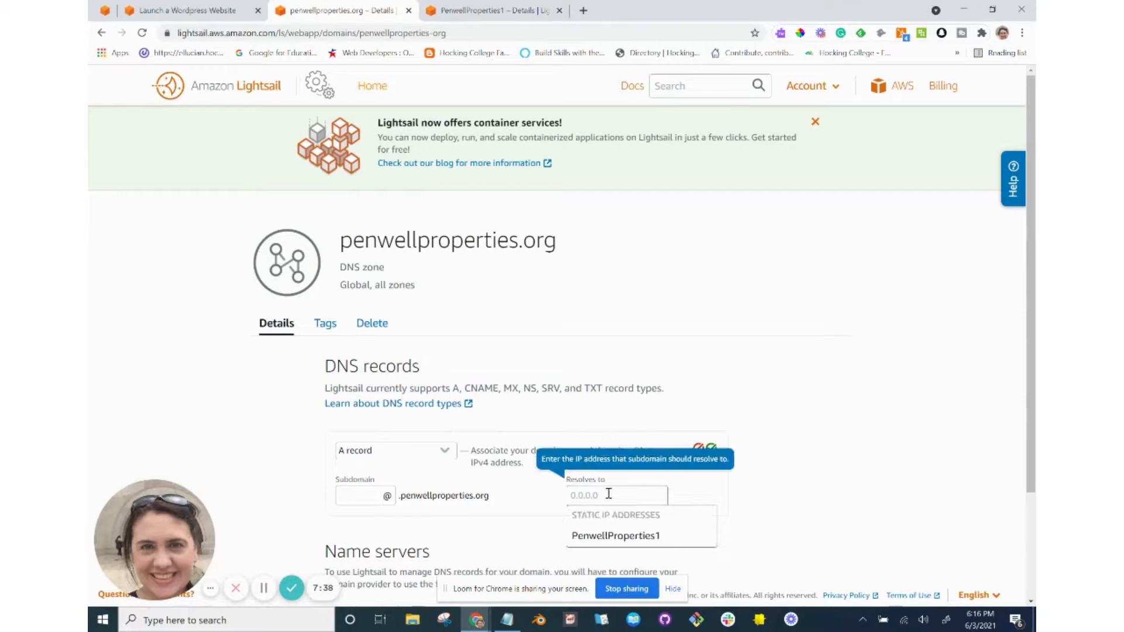
{"action": "key", "text": "Down"}
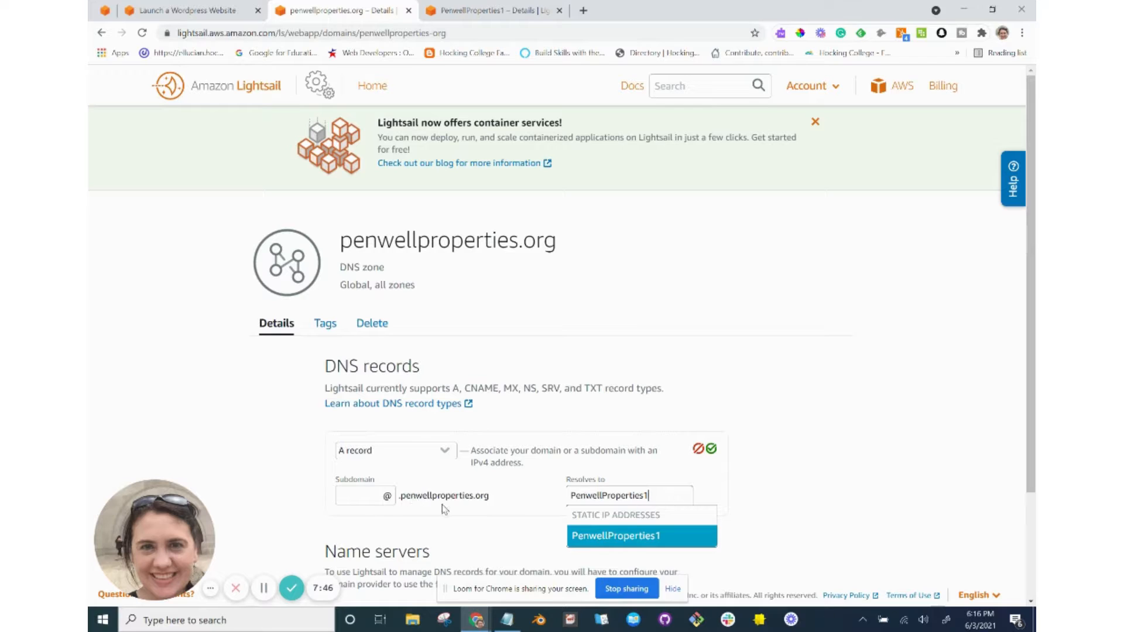
{"action": "left_click", "coordinate": [575, 536]}
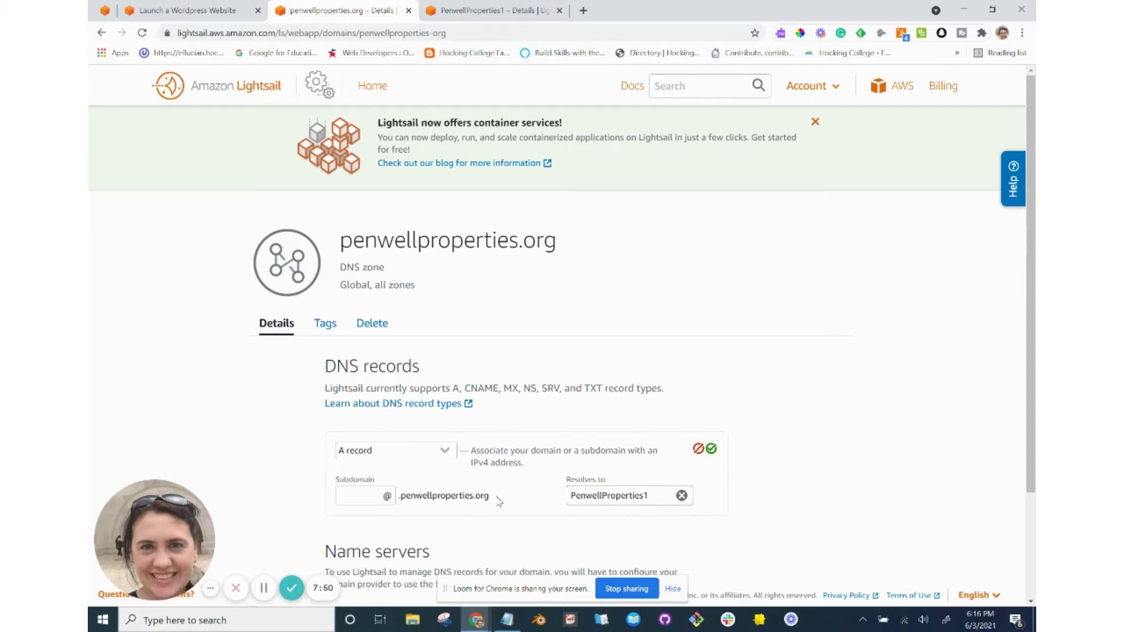
{"action": "scroll", "coordinate": [498, 500], "scroll_direction": "down", "scroll_amount": 2}
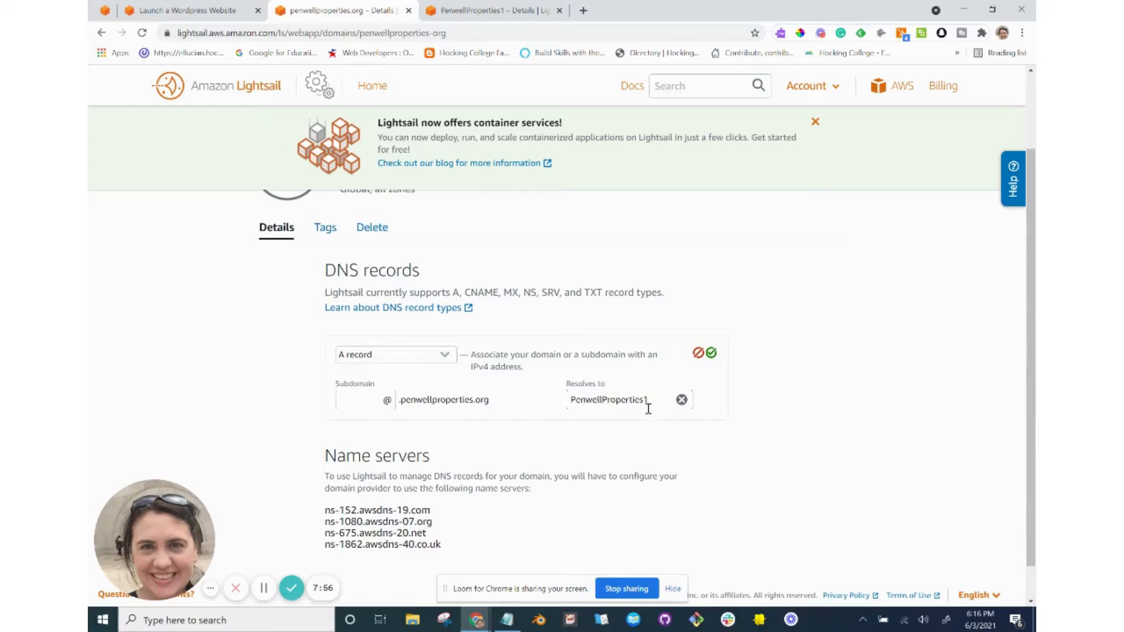
{"action": "scroll", "coordinate": [594, 459], "scroll_direction": "down", "scroll_amount": 1}
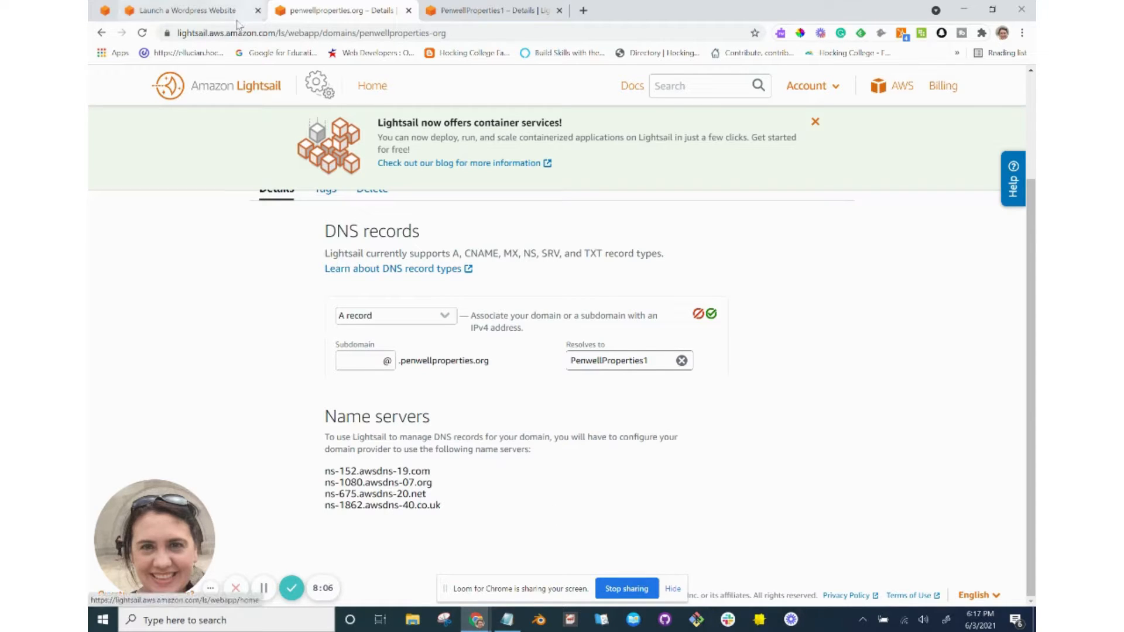
Check the tutorial's DNS record instructions, then save the A record for @.
{"action": "left_click", "coordinate": [187, 10]}
{"action": "scroll", "coordinate": [347, 352], "scroll_direction": "down", "scroll_amount": 1}
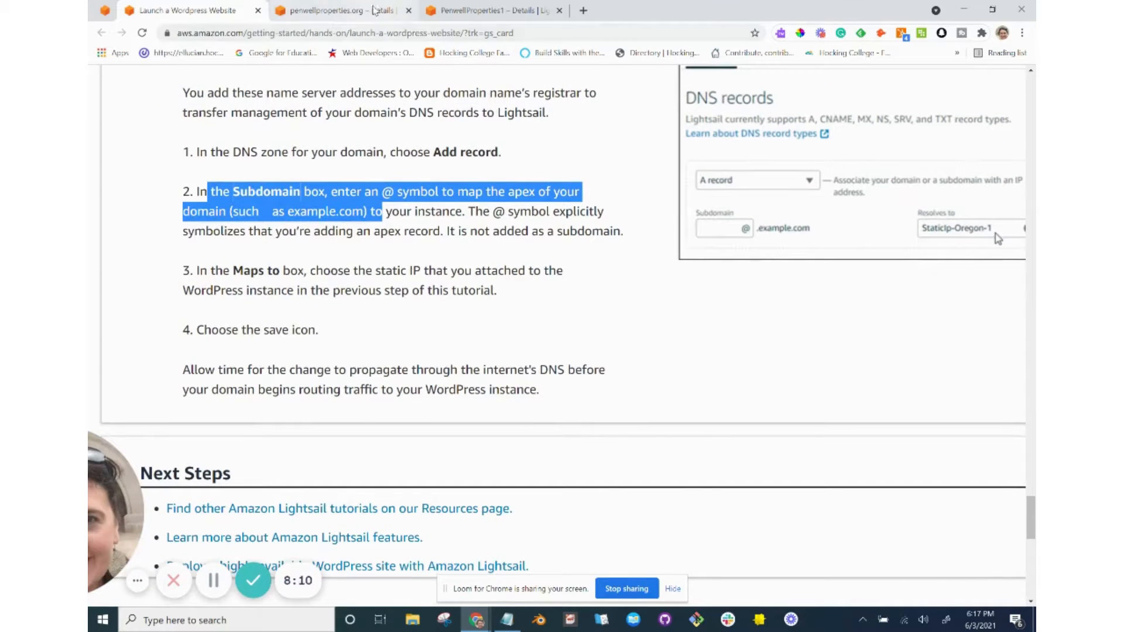
{"action": "left_click", "coordinate": [351, 11]}
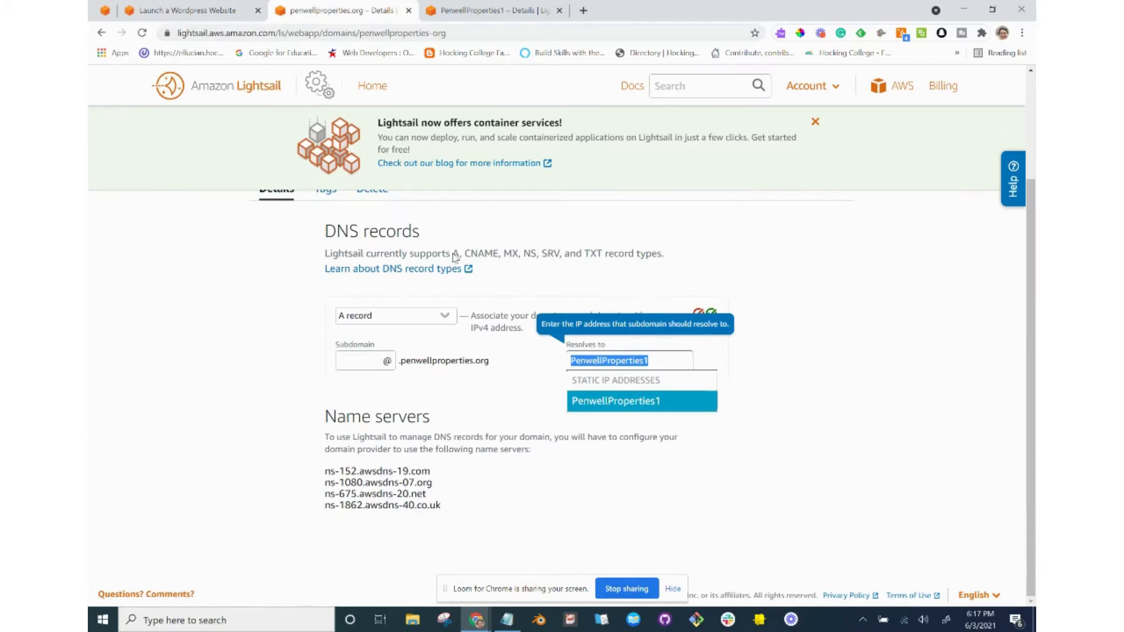
{"action": "left_click", "coordinate": [596, 533]}
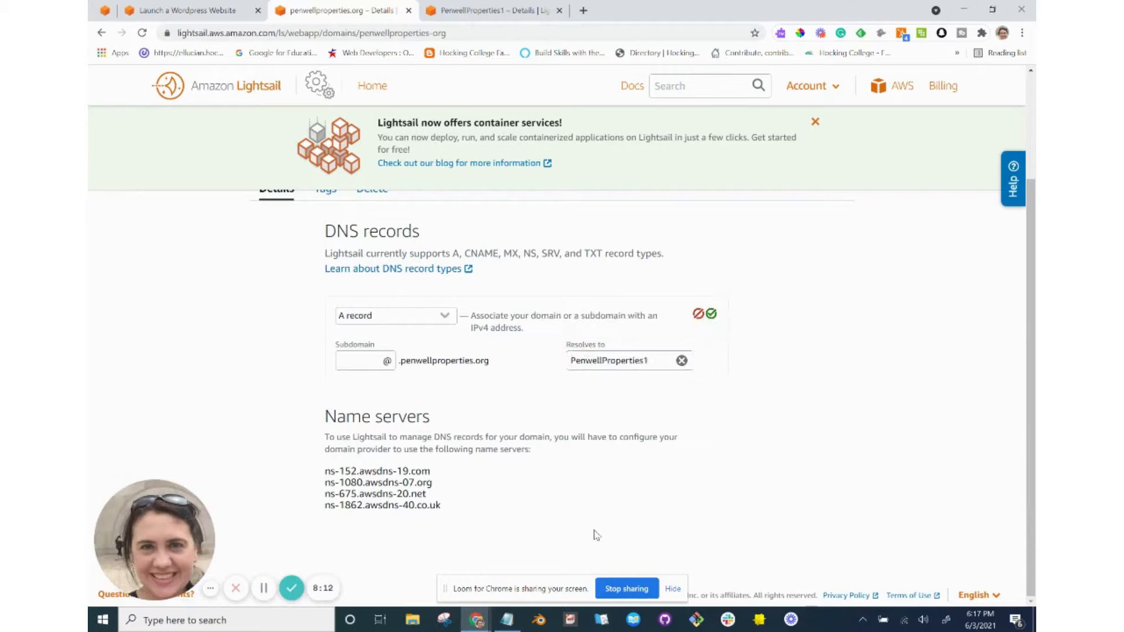
{"action": "left_click", "coordinate": [711, 314]}
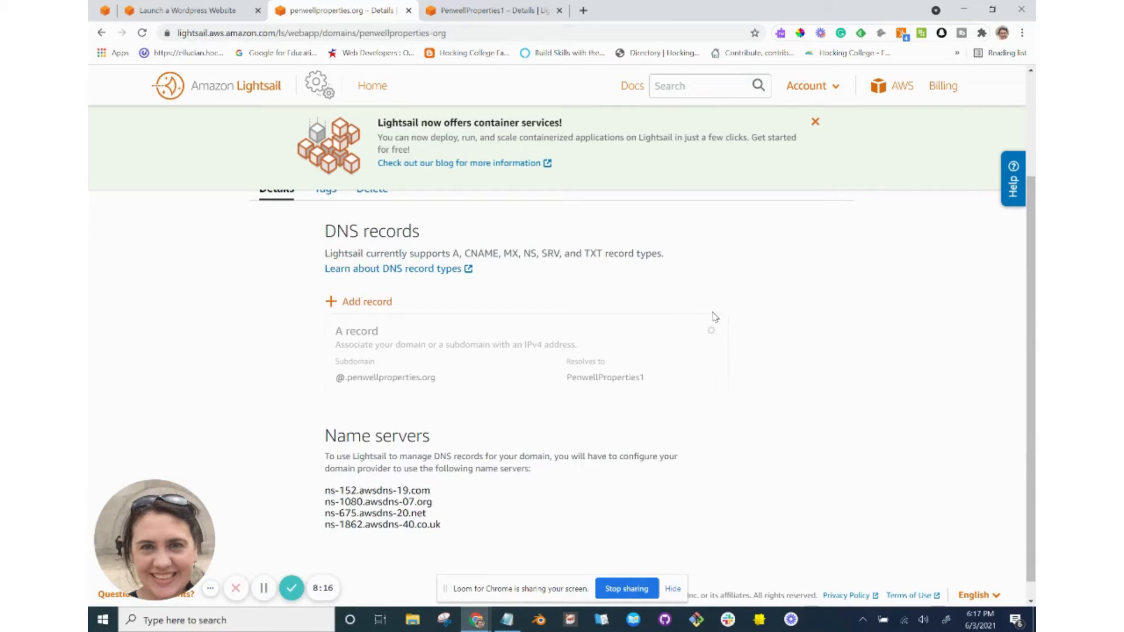
{"action": "left_click", "coordinate": [209, 13]}
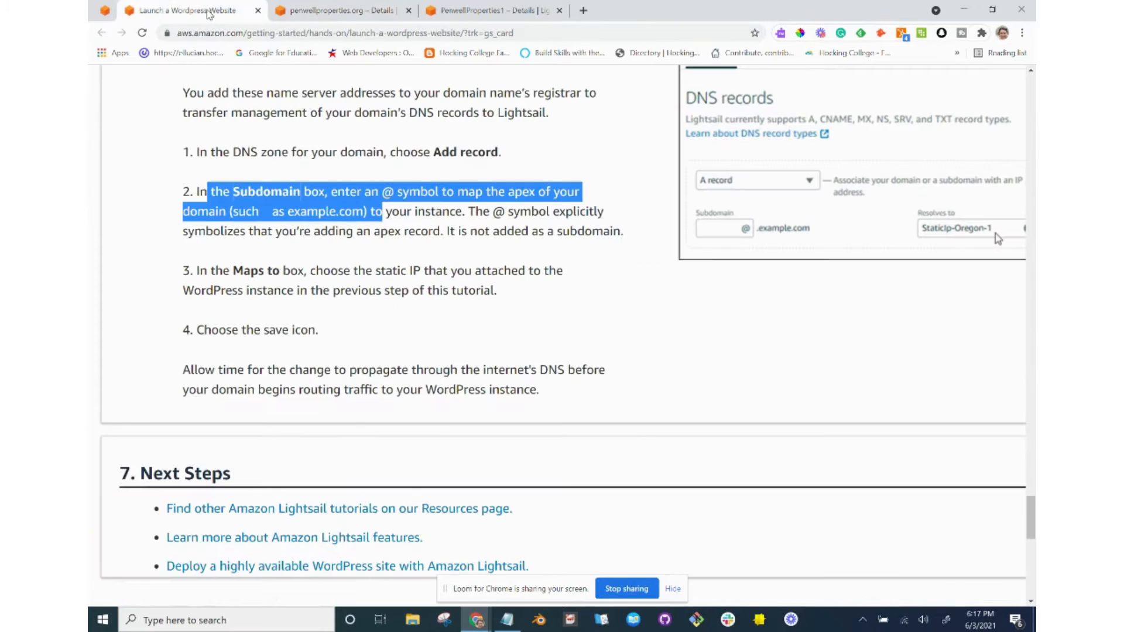
{"action": "left_click", "coordinate": [304, 18]}
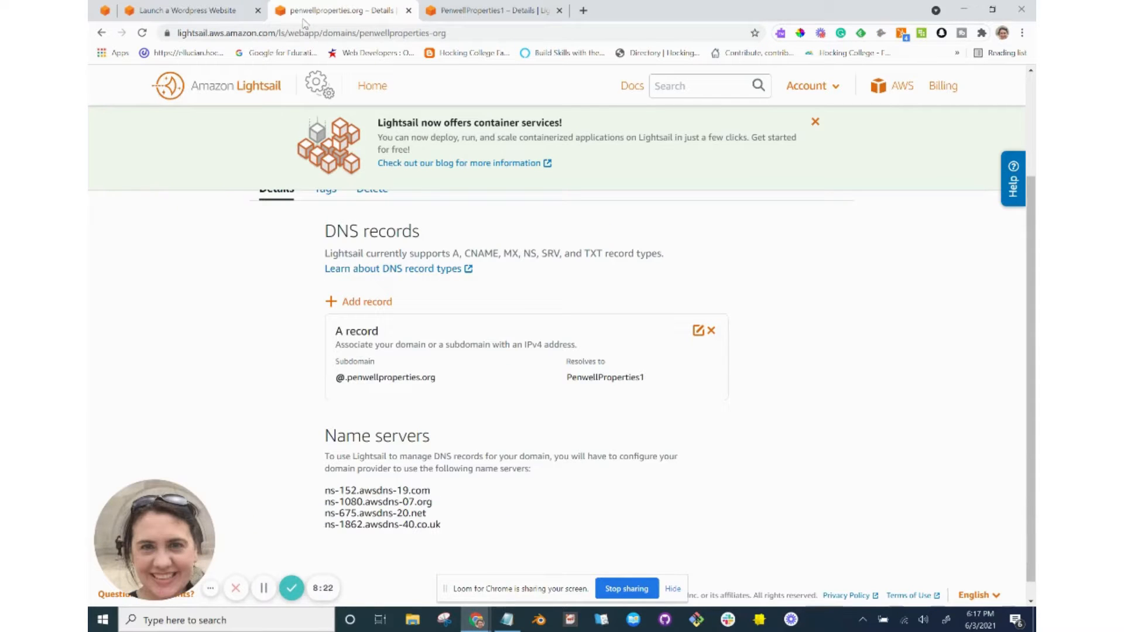
{"action": "left_click", "coordinate": [193, 11]}
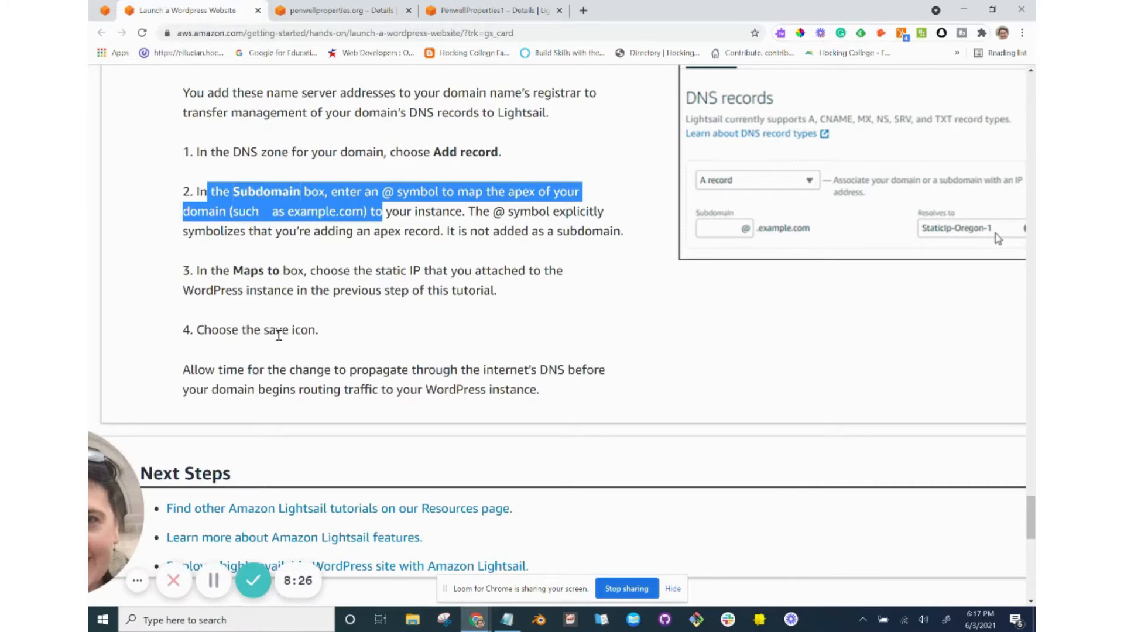
{"action": "scroll", "coordinate": [279, 335], "scroll_direction": "down", "scroll_amount": 3}
{"action": "scroll", "coordinate": [279, 336], "scroll_direction": "down", "scroll_amount": 2}
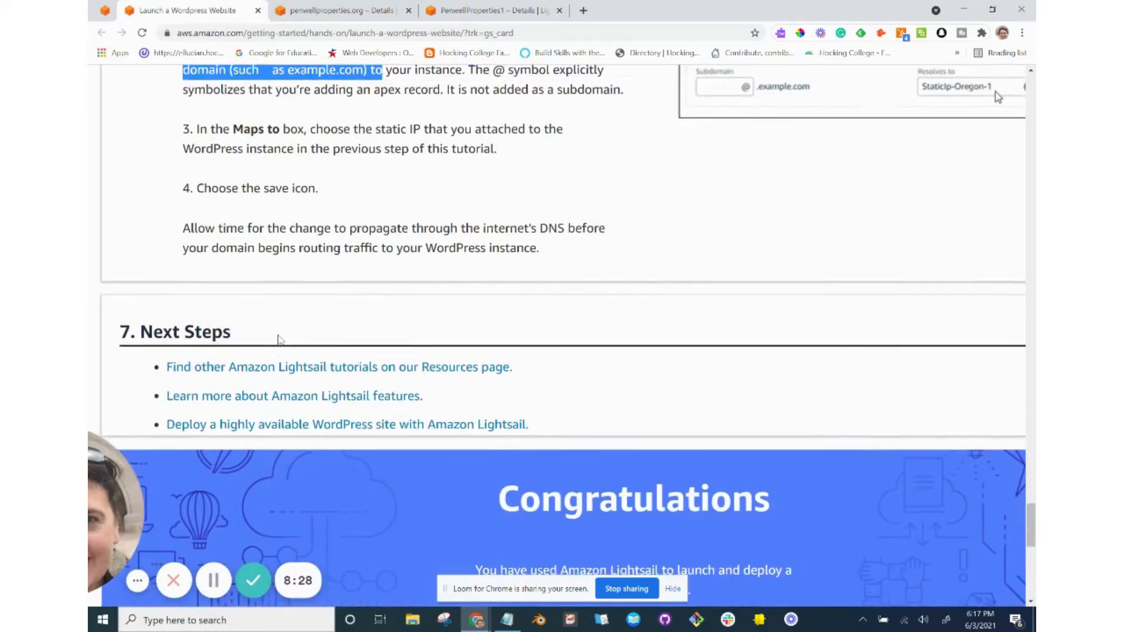
{"action": "scroll", "coordinate": [279, 340], "scroll_direction": "down", "scroll_amount": 2}
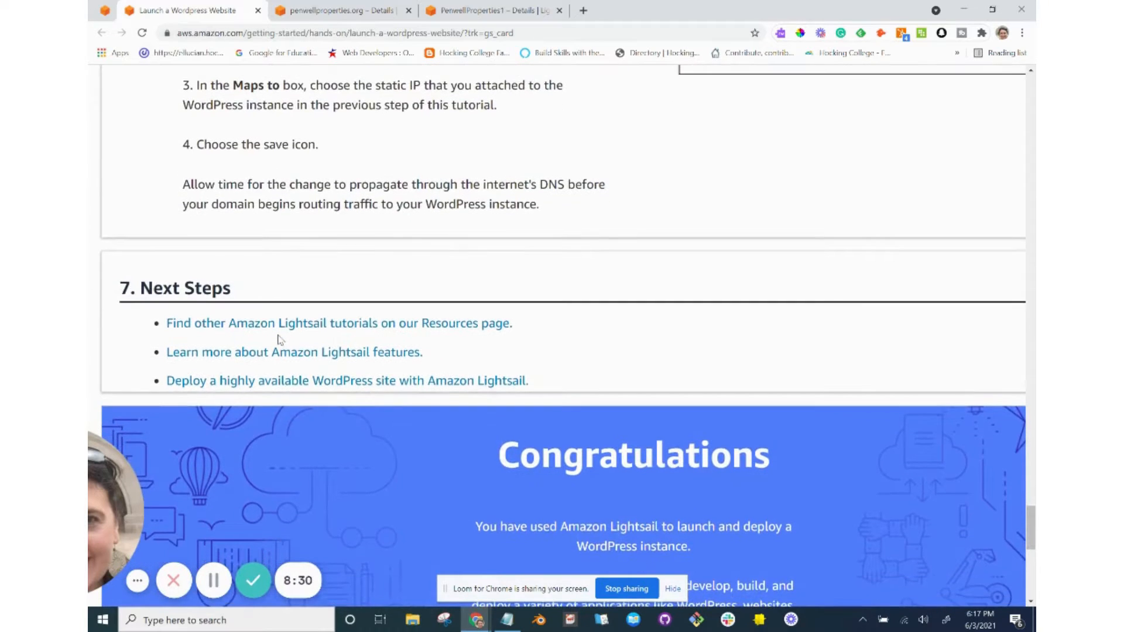
{"action": "left_click", "coordinate": [351, 11]}
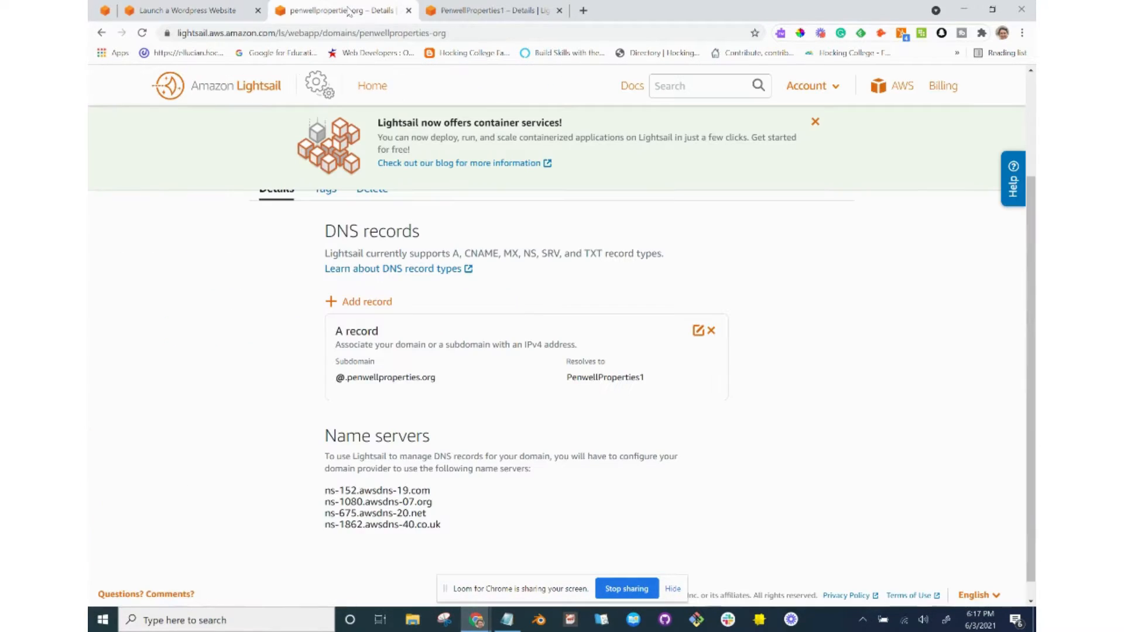
Load penwellproperties.org in a new tab and confirm the WordPress Hello world! page appears.
{"action": "left_click", "coordinate": [584, 10]}
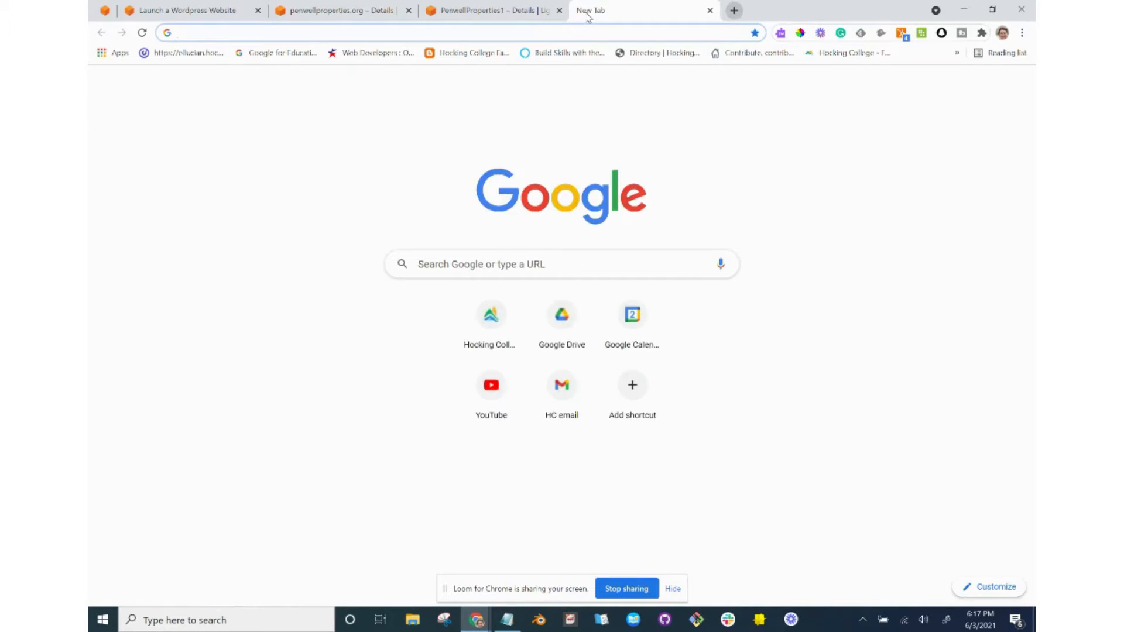
{"action": "type", "text": "penwel"}
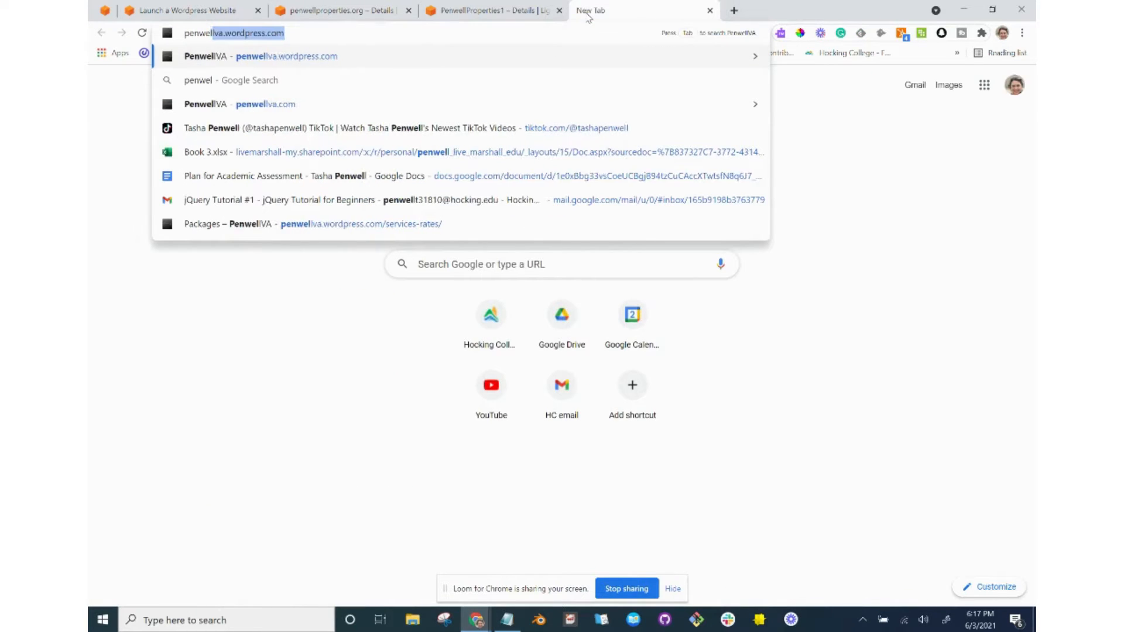
{"action": "type", "text": "lproper"}
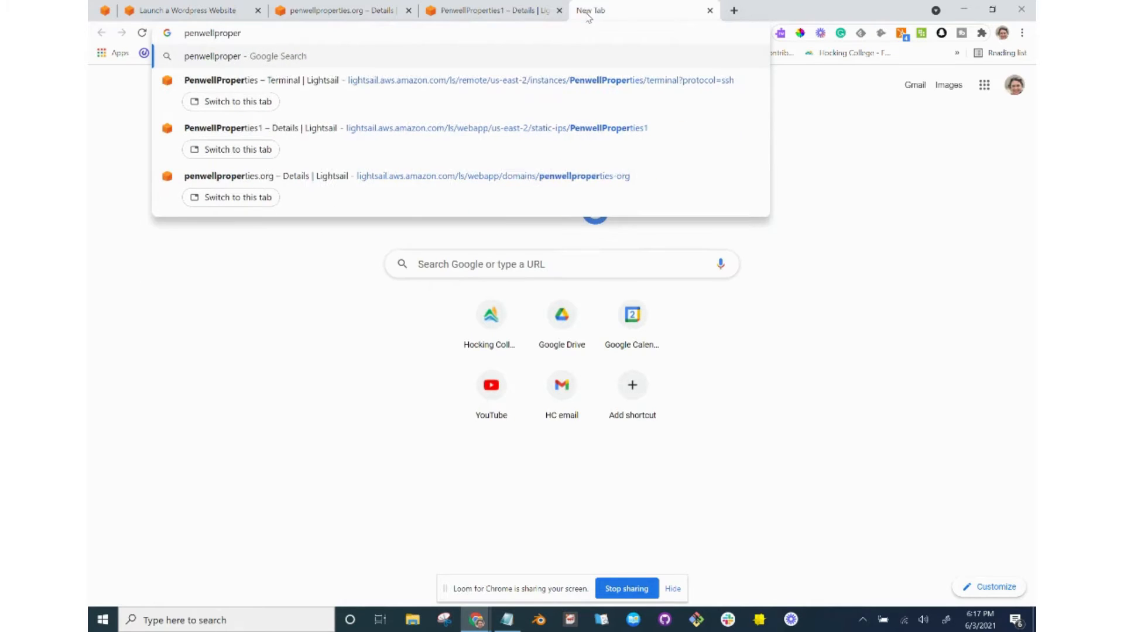
{"action": "type", "text": "ties.org"}
{"action": "key", "text": "Return"}
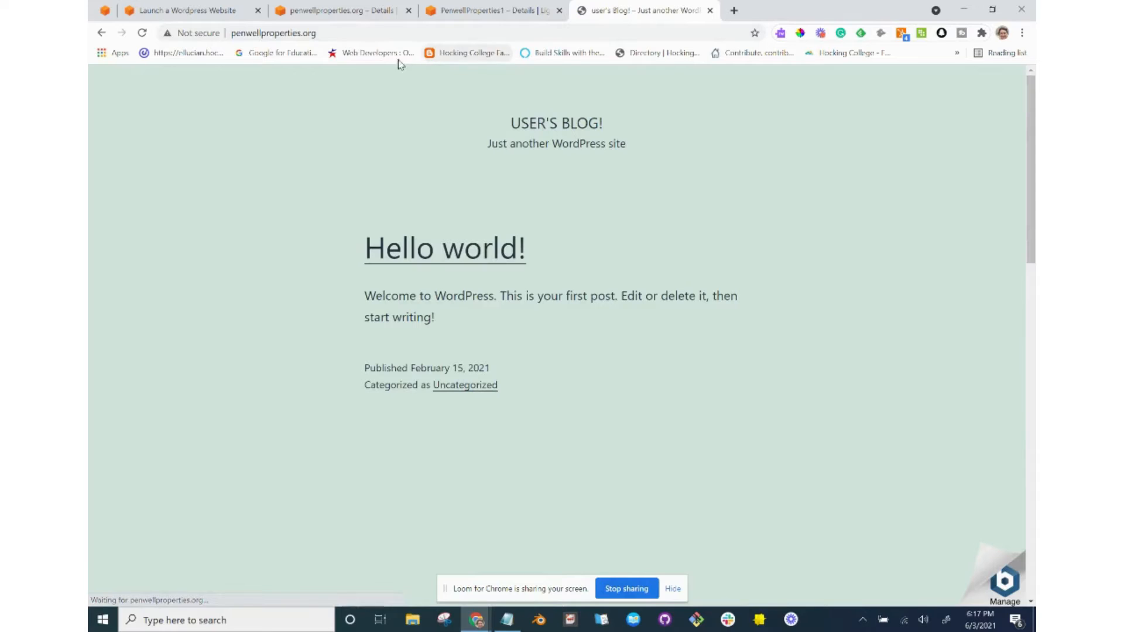
{"action": "left_click", "coordinate": [380, 41]}
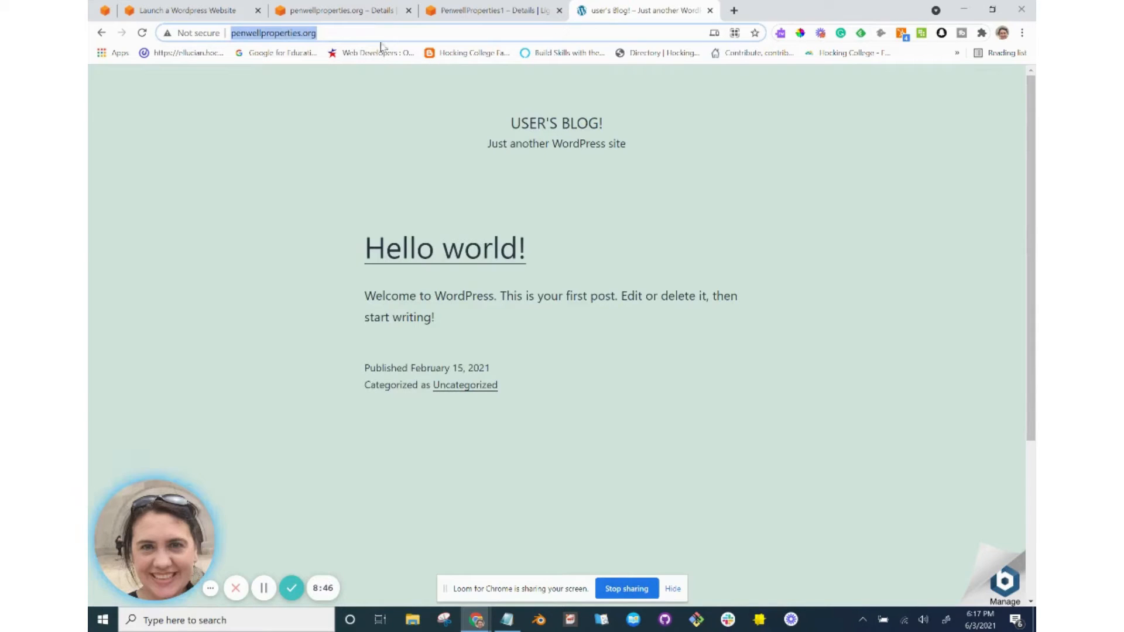
{"action": "scroll", "coordinate": [244, 349], "scroll_direction": "down", "scroll_amount": 3}
{"action": "scroll", "coordinate": [243, 349], "scroll_direction": "up", "scroll_amount": 3}
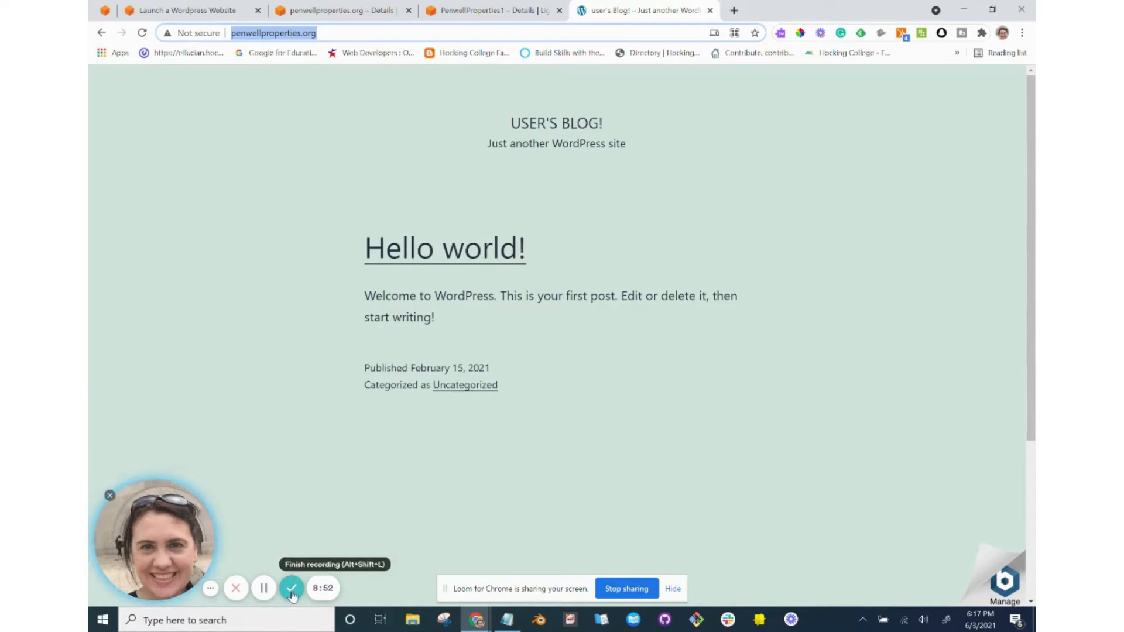
{"action": "left_click", "coordinate": [292, 589]}
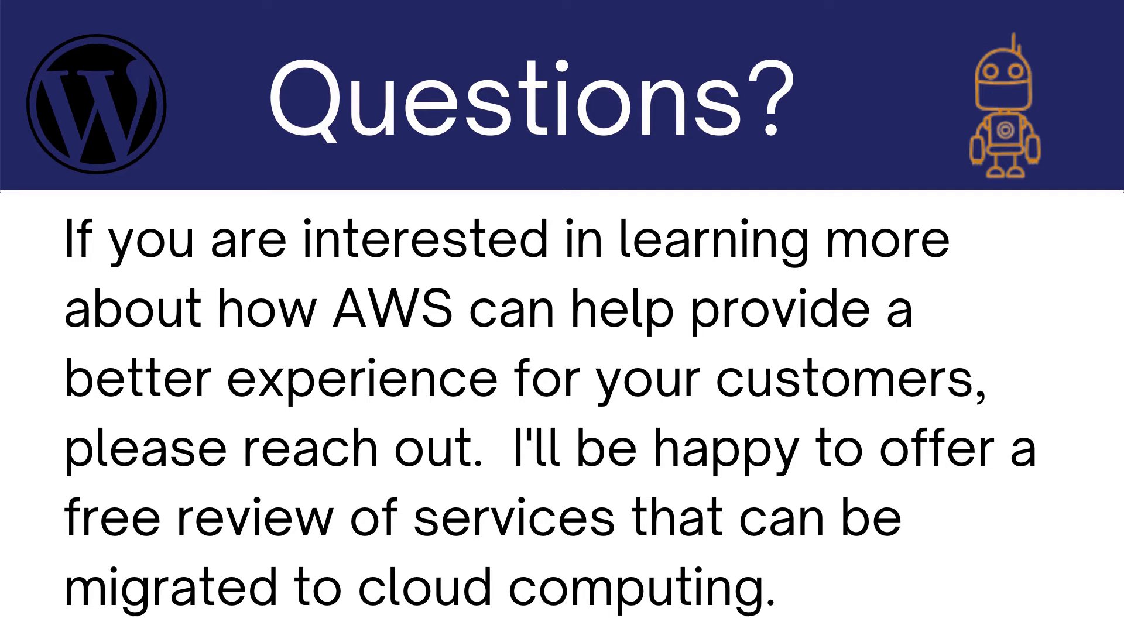